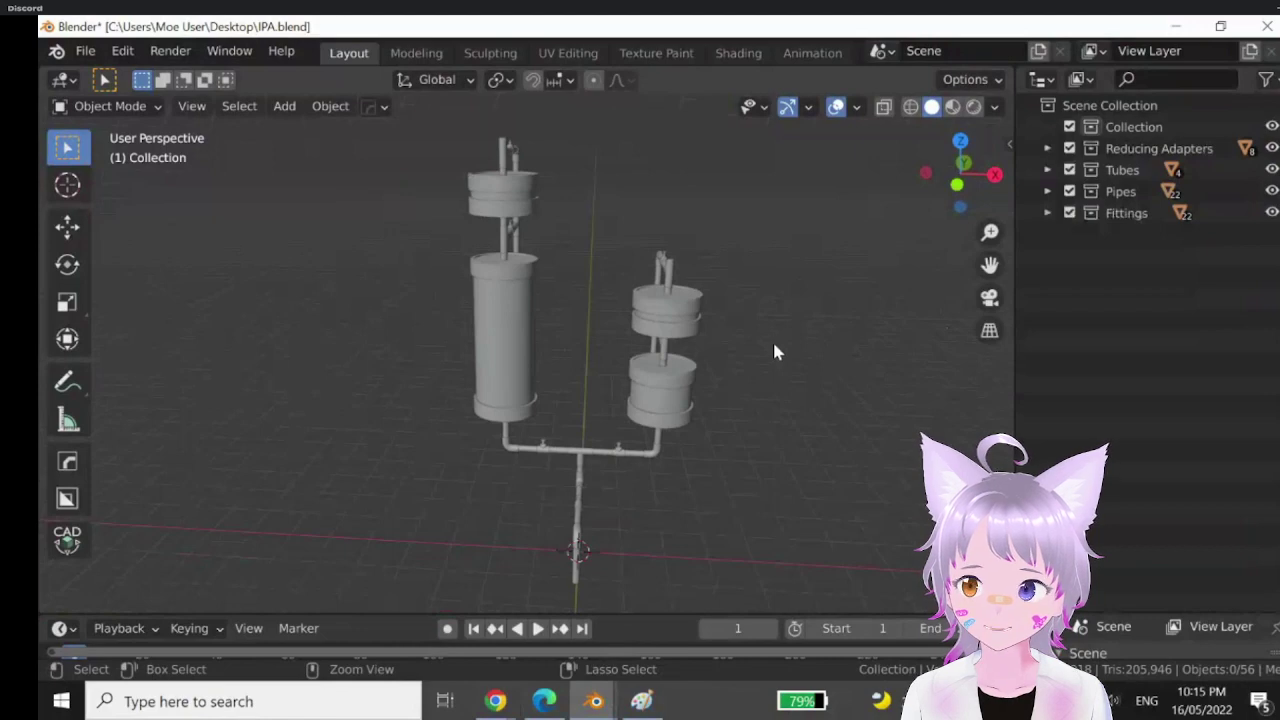
pyautogui.moveTo(760, 344); pyautogui.dragTo(612, 372, button='middle')
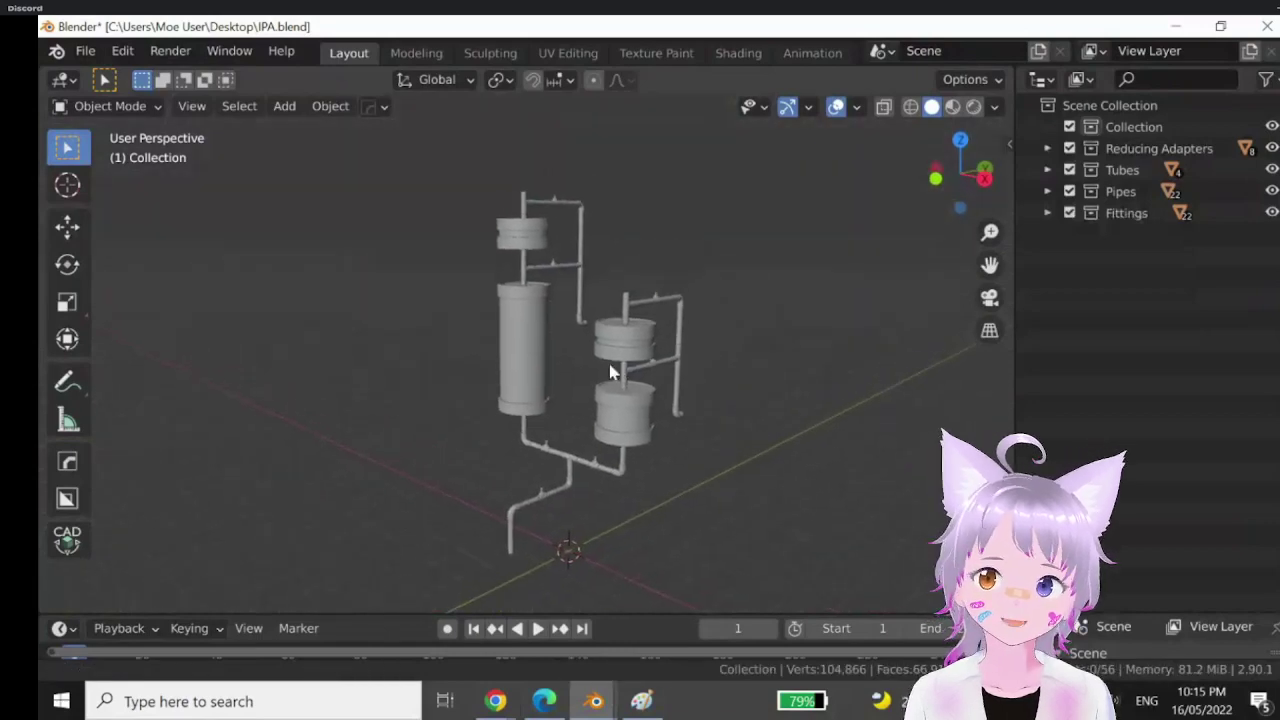
pyautogui.scroll(3, 612, 372)
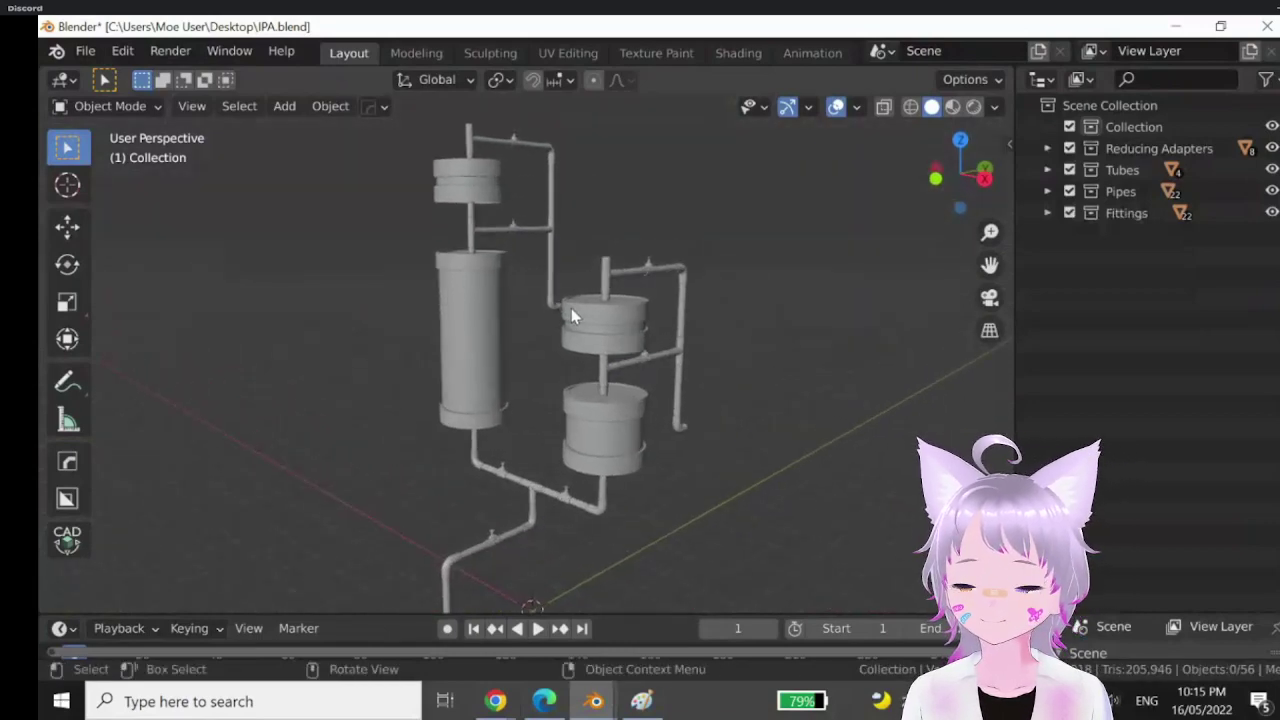
pyautogui.press('b')
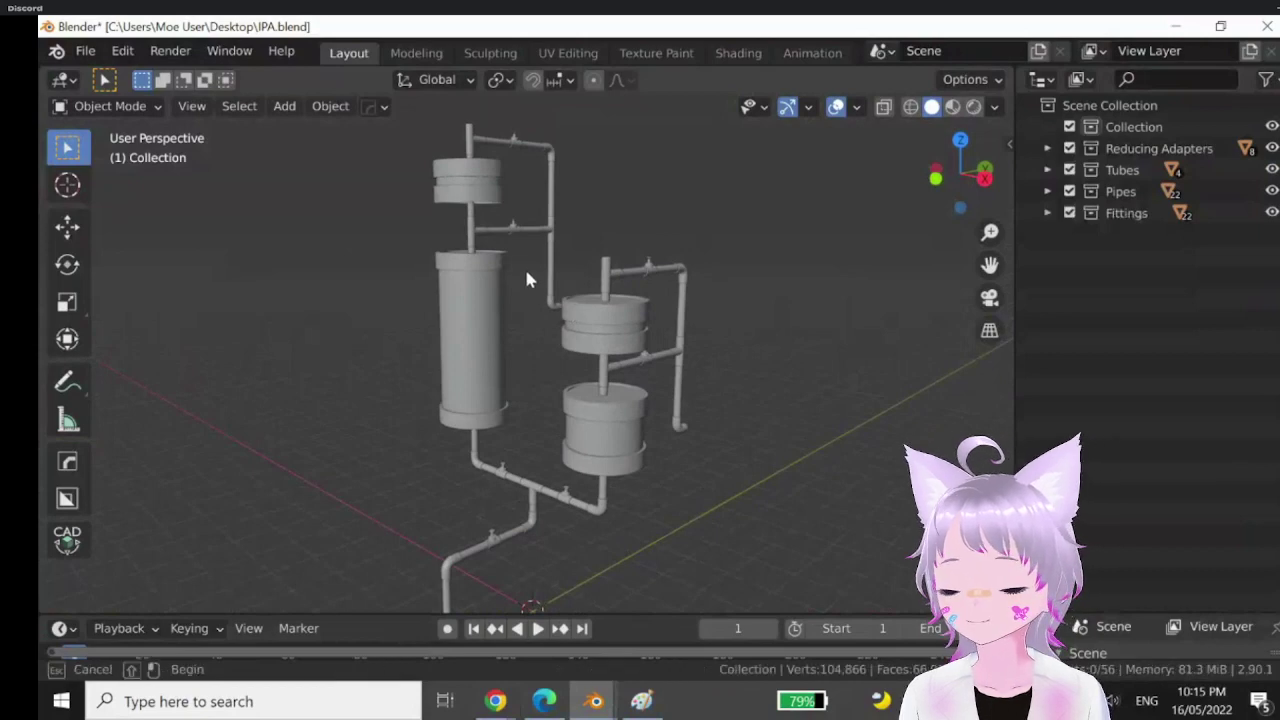
pyautogui.press('Escape')
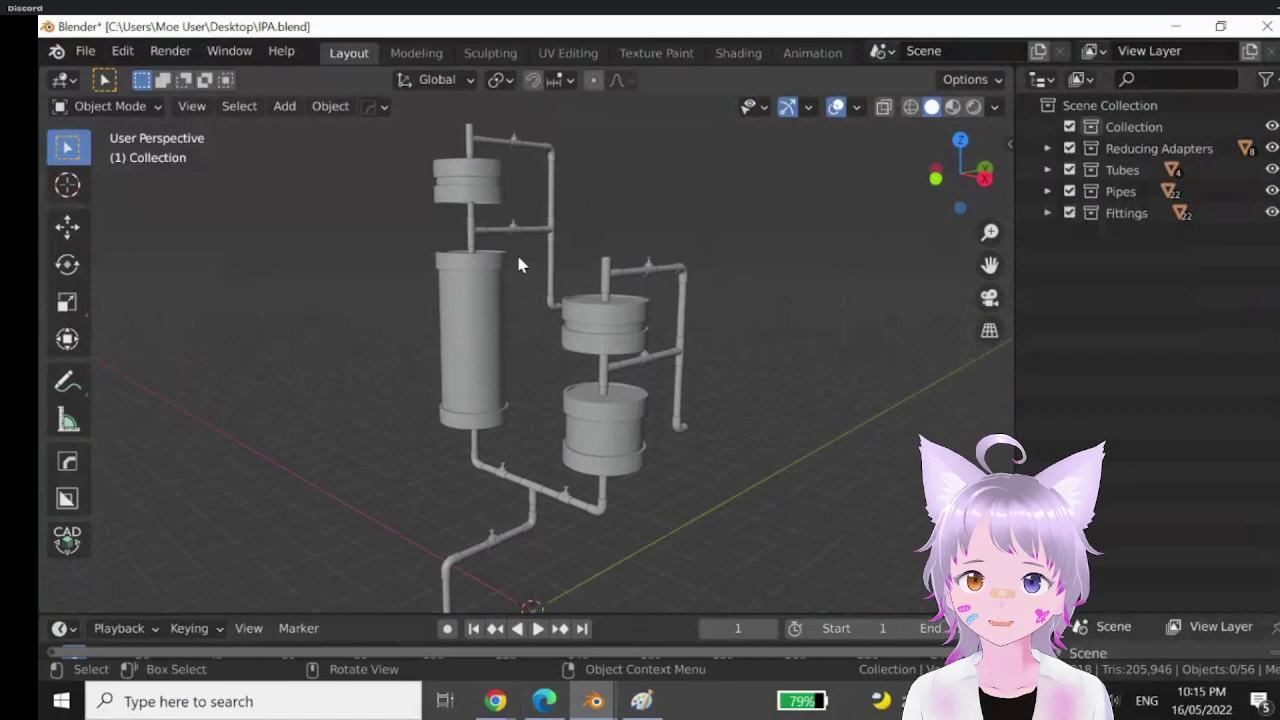
pyautogui.press('XF86AudioLowerVolume')
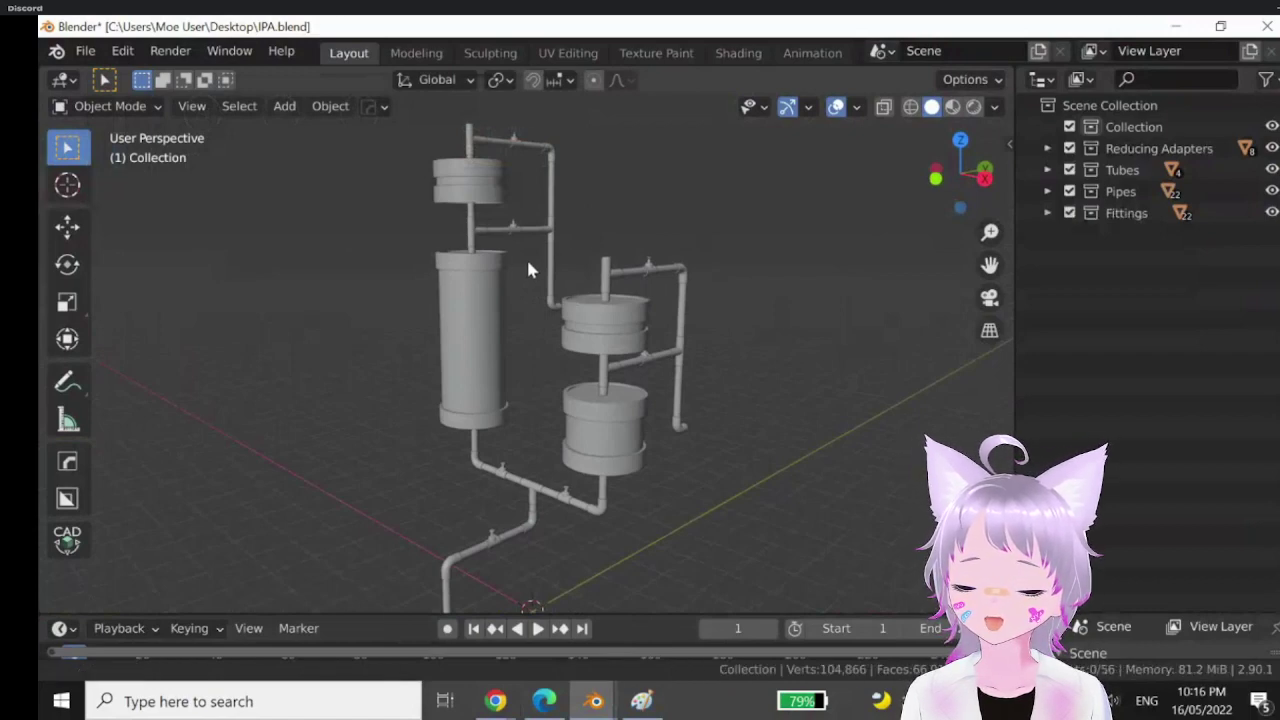
pyautogui.moveTo(526, 256)
pyautogui.keyDown('shift'); pyautogui.mouseDown(button='middle')
pyautogui.moveTo(535, 237)
pyautogui.moveTo(538, 247)
pyautogui.mouseUp(button='middle'); pyautogui.keyUp('shift')
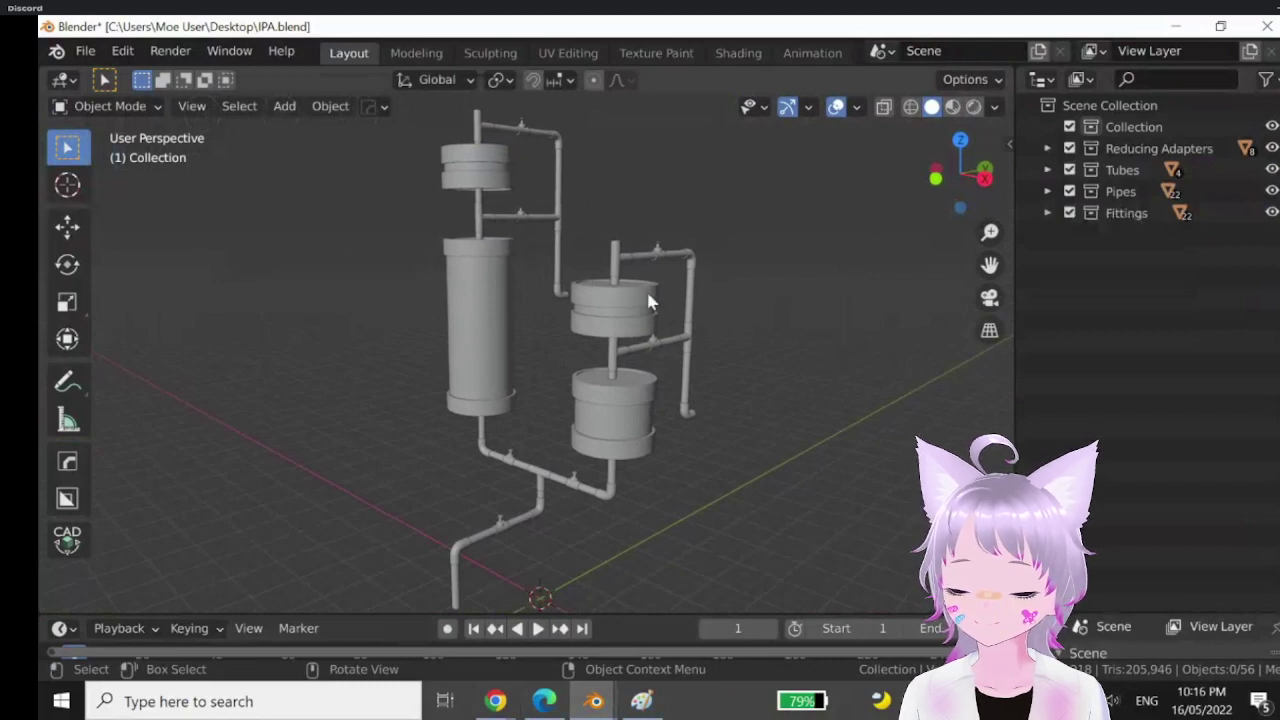
pyautogui.moveTo(740, 686)
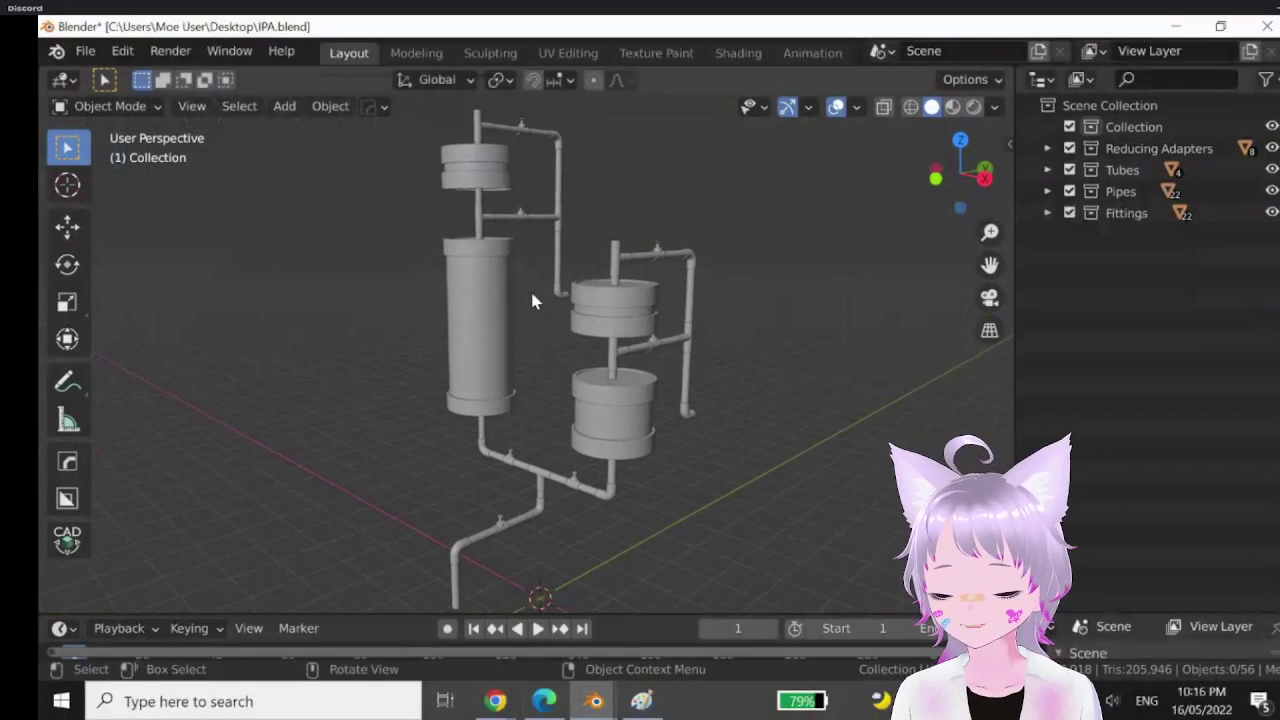
# - Using the Annotate tool, bracket the tall tube with the label 70% and the whole shorter column with the label 30%
pyautogui.click(78, 383)
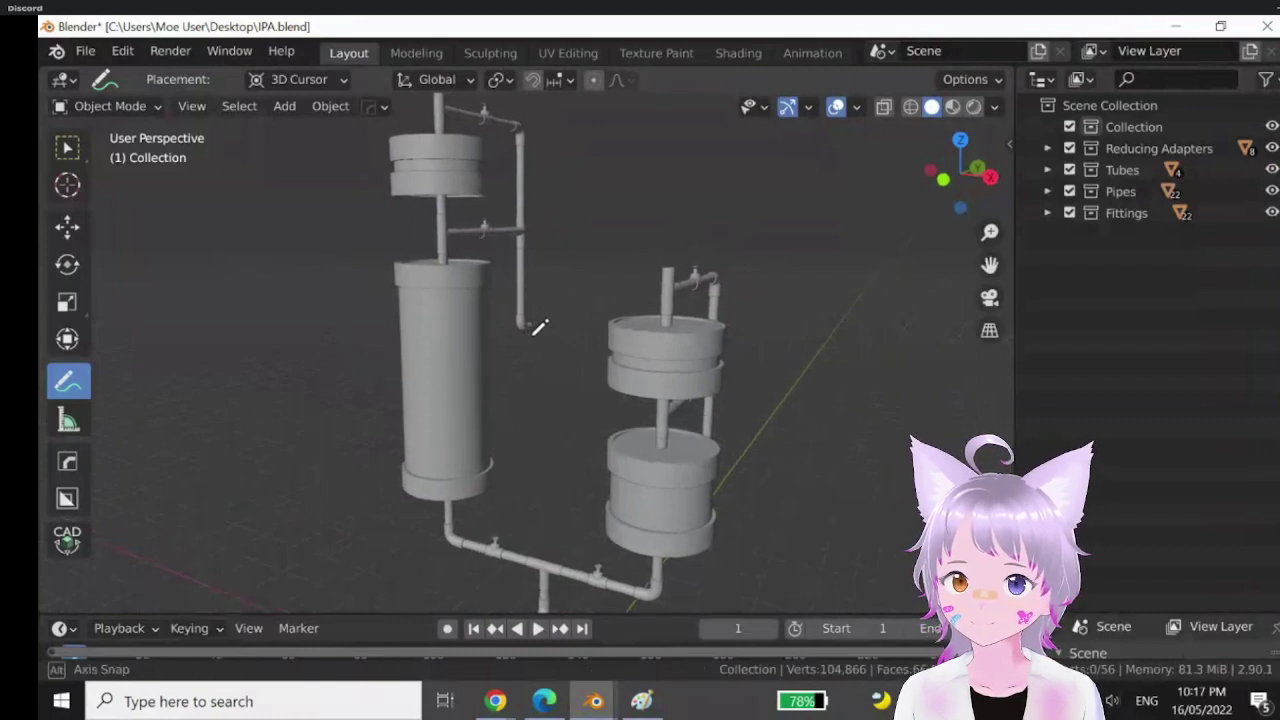
pyautogui.moveTo(534, 323); pyautogui.dragTo(533, 316, button='middle')
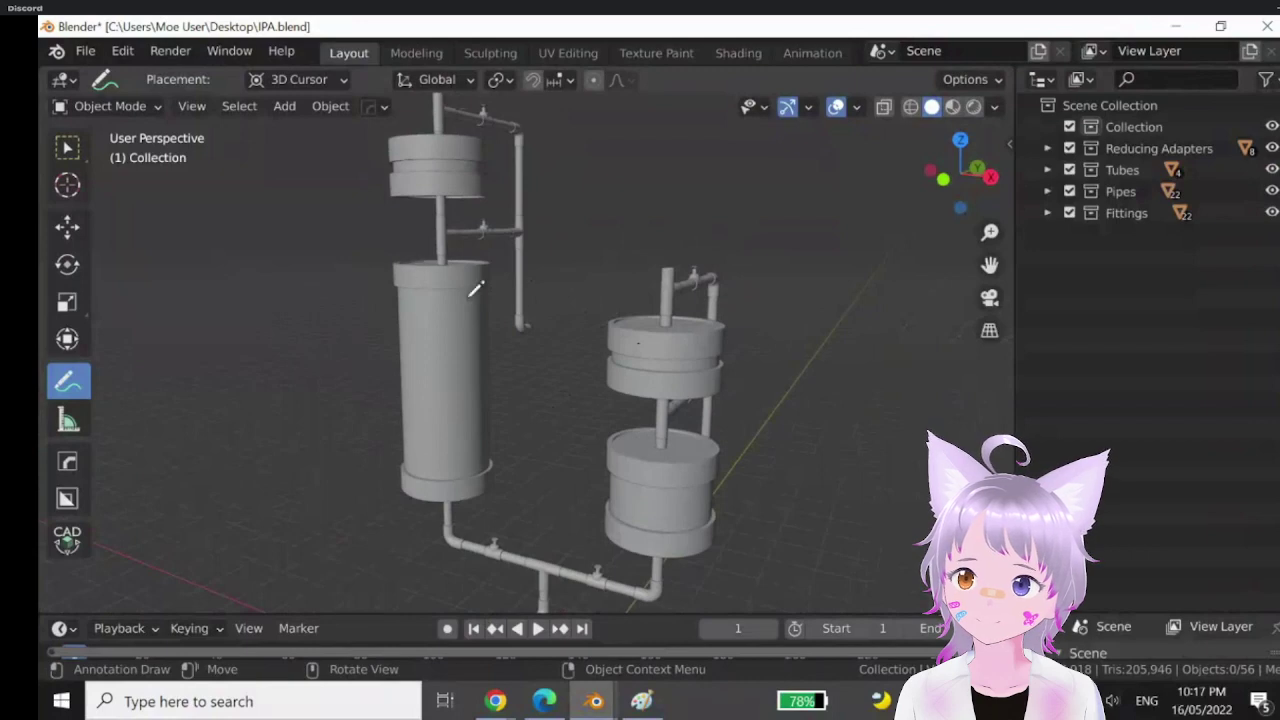
pyautogui.moveTo(520, 297); pyautogui.dragTo(511, 280, button='middle')
pyautogui.moveTo(406, 252)
pyautogui.mouseDown()
pyautogui.moveTo(374, 269)
pyautogui.moveTo(368, 498)
pyautogui.moveTo(418, 505)
pyautogui.mouseUp()
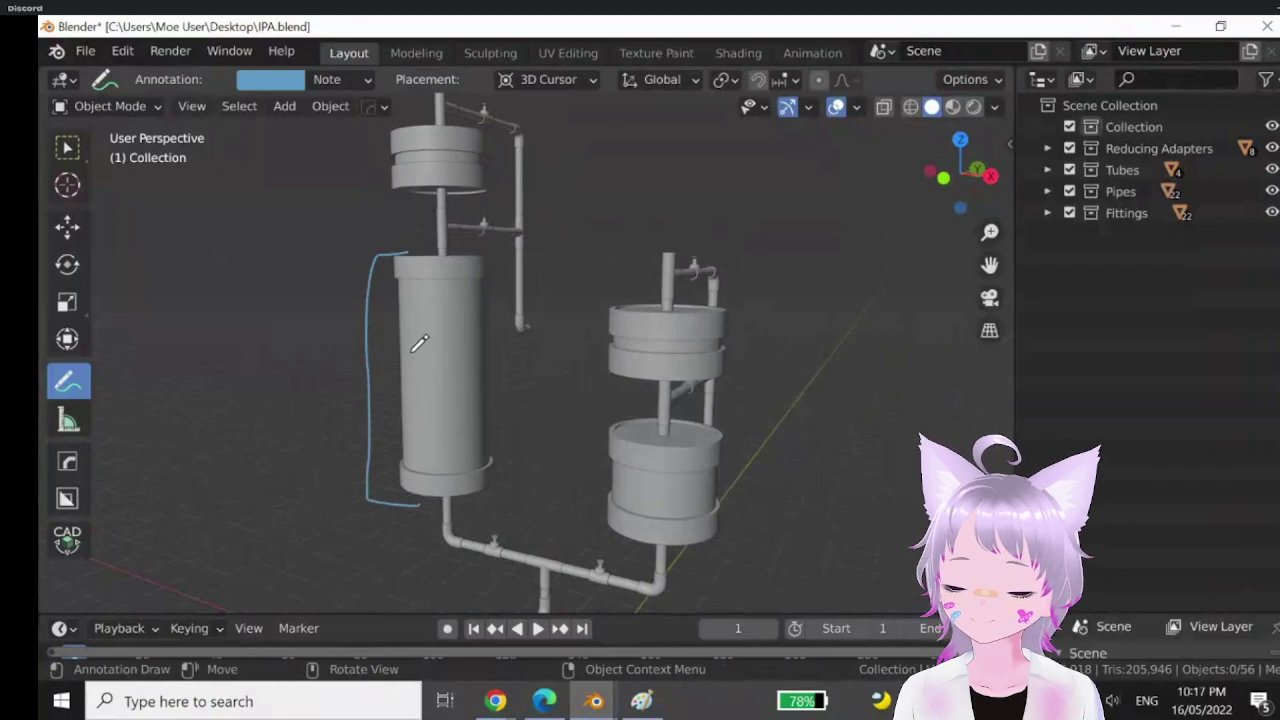
pyautogui.moveTo(418, 346)
pyautogui.mouseDown()
pyautogui.moveTo(461, 368)
pyautogui.moveTo(441, 338)
pyautogui.moveTo(451, 364)
pyautogui.moveTo(470, 362)
pyautogui.moveTo(468, 330)
pyautogui.moveTo(488, 380)
pyautogui.moveTo(477, 375)
pyautogui.mouseUp()
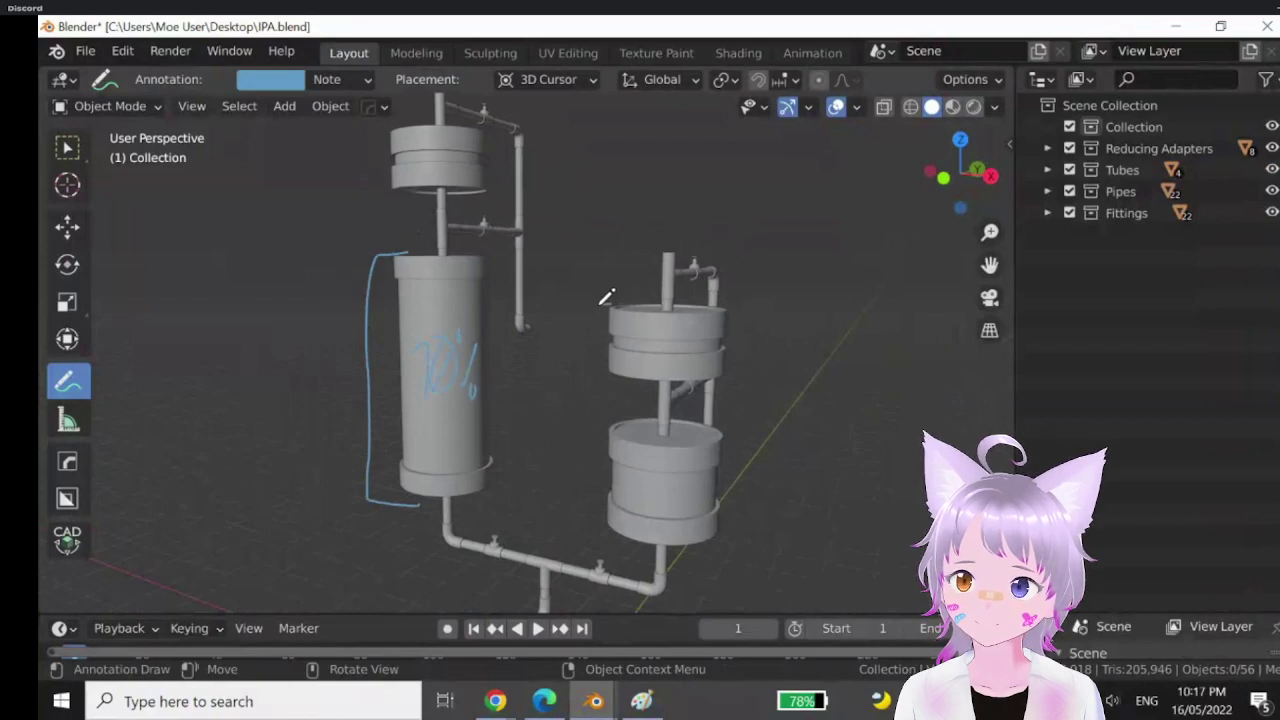
pyautogui.moveTo(608, 303)
pyautogui.mouseDown()
pyautogui.moveTo(591, 369)
pyautogui.moveTo(622, 537)
pyautogui.mouseUp()
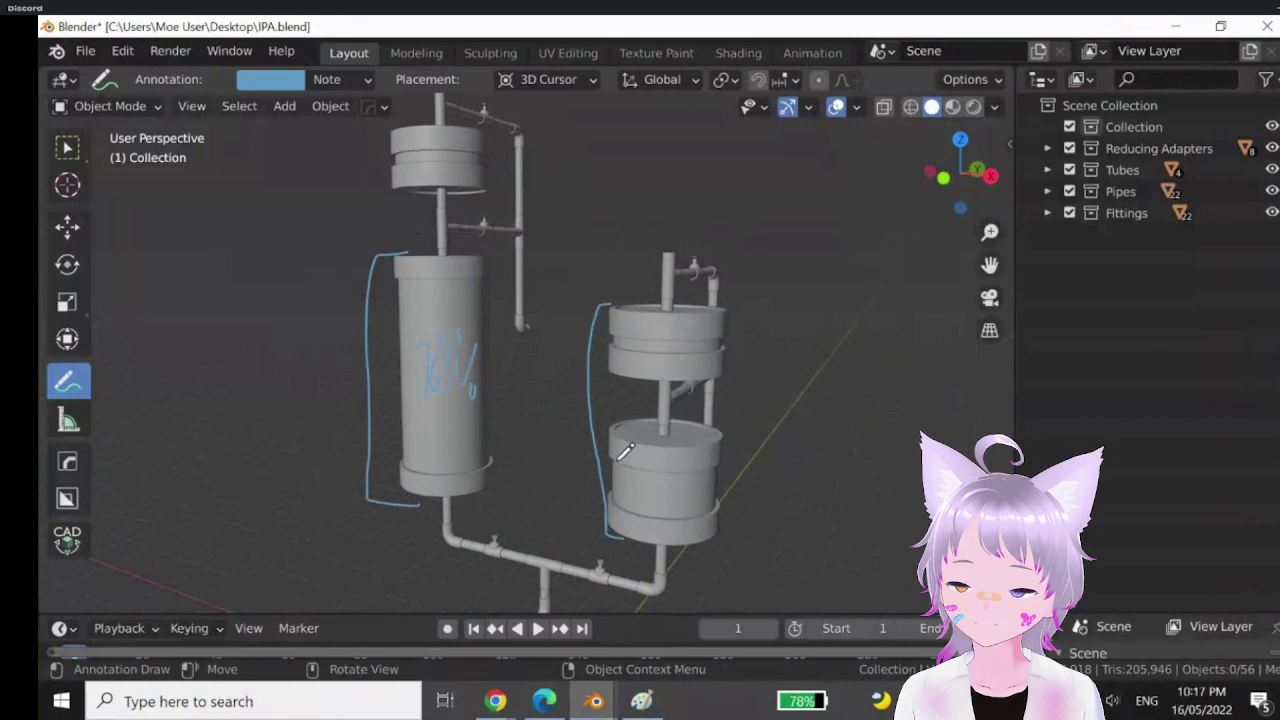
pyautogui.moveTo(519, 400)
pyautogui.mouseDown()
pyautogui.moveTo(541, 442)
pyautogui.moveTo(555, 398)
pyautogui.moveTo(539, 433)
pyautogui.moveTo(573, 424)
pyautogui.moveTo(566, 387)
pyautogui.moveTo(580, 436)
pyautogui.mouseUp()
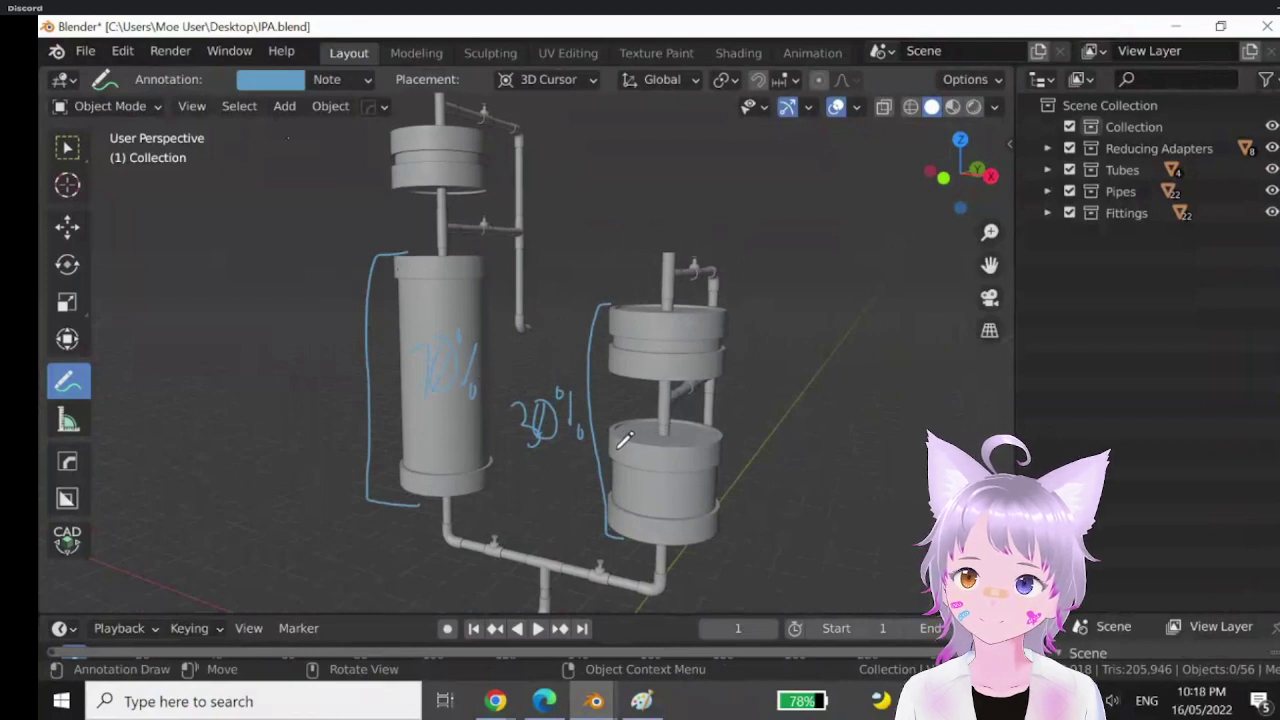
# - Add a second annotation layer and set its colour to red
pyautogui.click(351, 80)
pyautogui.click(478, 148)
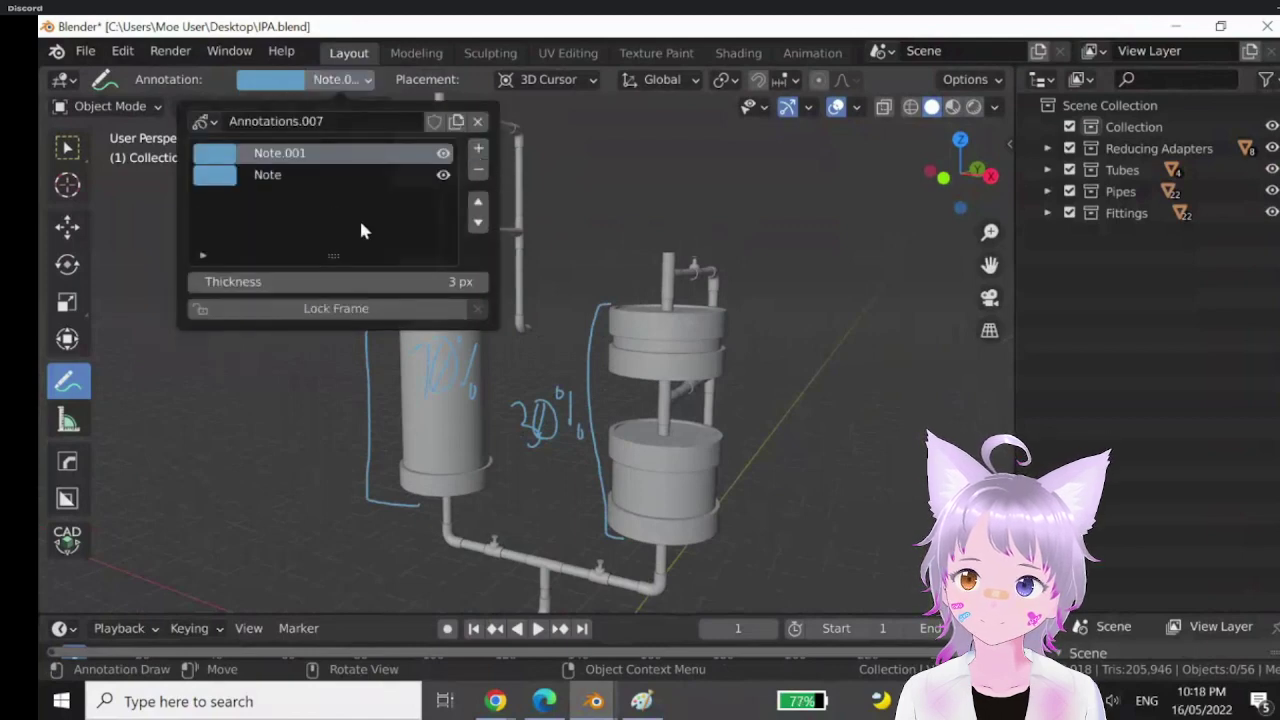
pyautogui.click(270, 80)
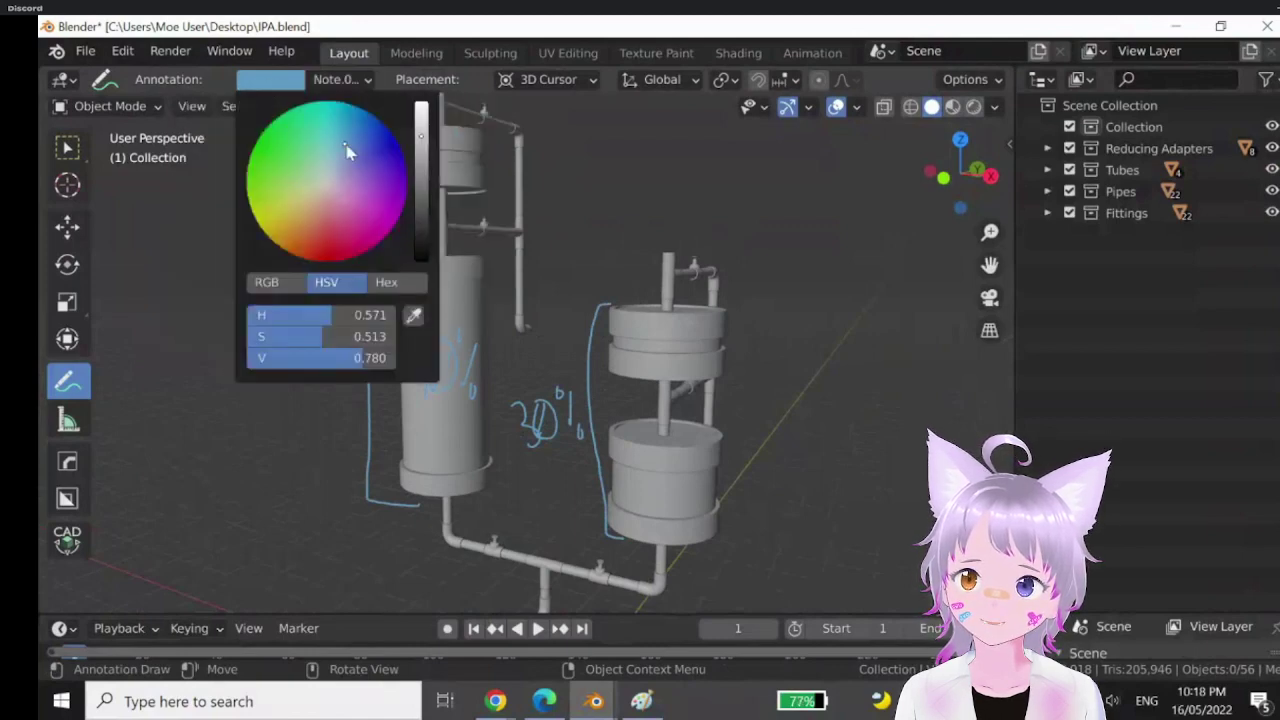
pyautogui.moveTo(327, 227); pyautogui.dragTo(340, 251)
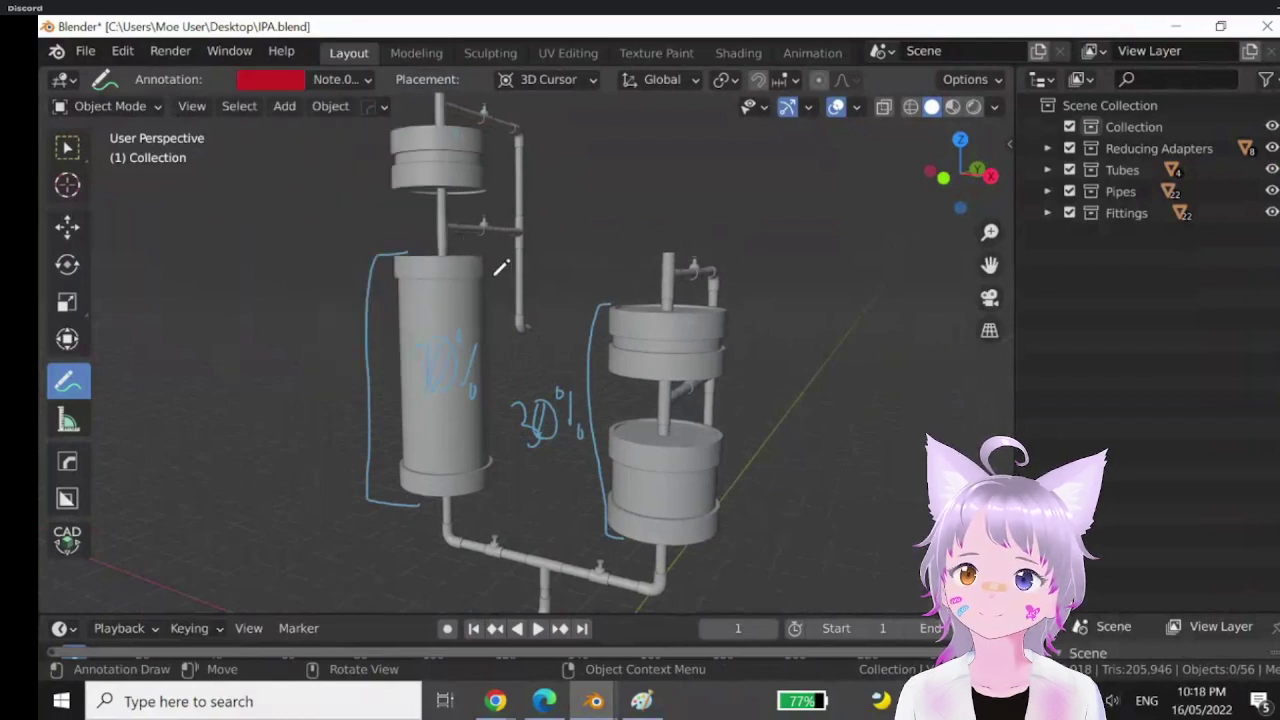
# - Draw a red bracket labelled 80% around the whole taller column and another labelled 20% around the shorter column's lower tank
pyautogui.scroll(-3, 502, 266)
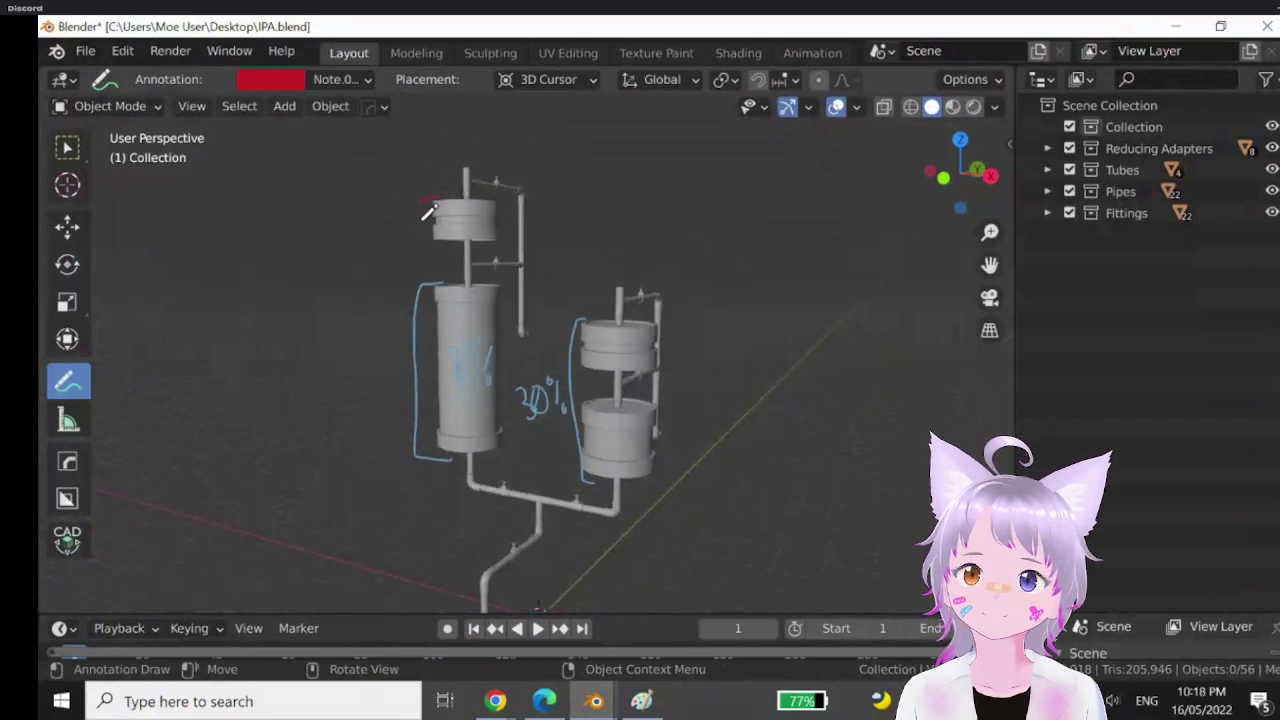
pyautogui.moveTo(428, 212)
pyautogui.mouseDown()
pyautogui.moveTo(423, 461)
pyautogui.moveTo(427, 473)
pyautogui.moveTo(464, 469)
pyautogui.mouseUp()
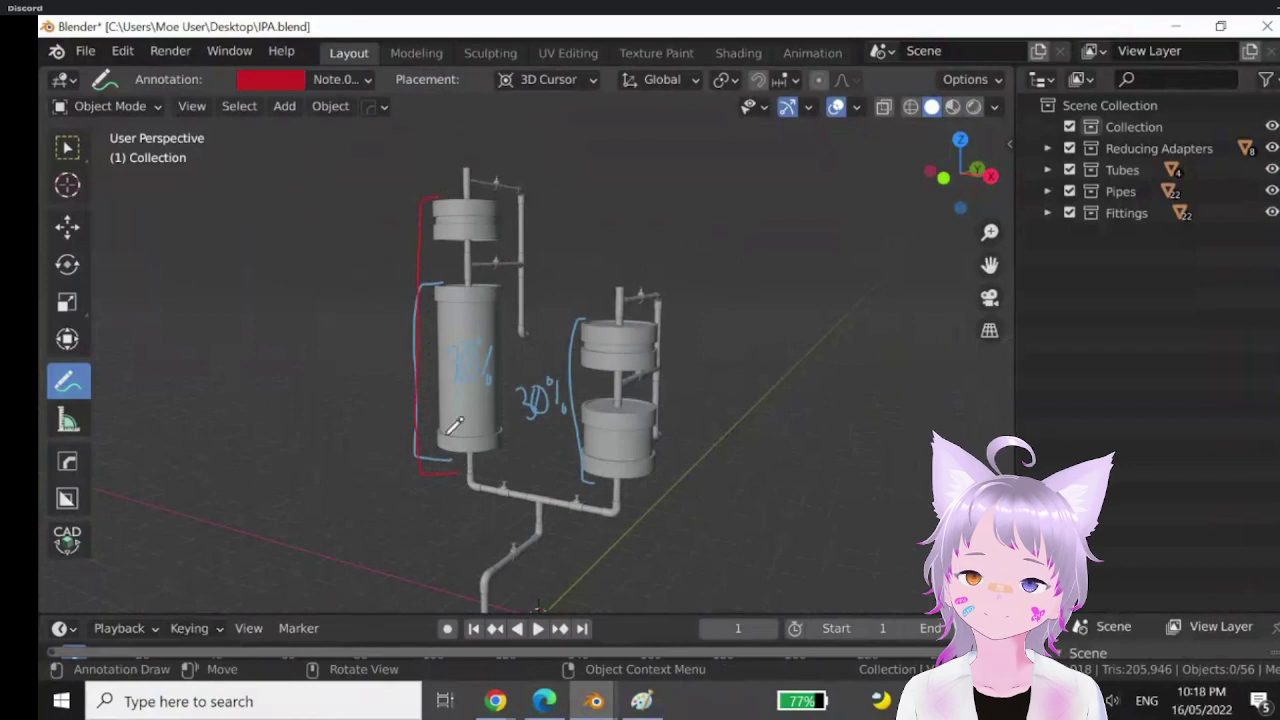
pyautogui.moveTo(447, 203)
pyautogui.mouseDown()
pyautogui.moveTo(440, 226)
pyautogui.moveTo(449, 204)
pyautogui.moveTo(458, 232)
pyautogui.moveTo(470, 206)
pyautogui.moveTo(486, 206)
pyautogui.moveTo(470, 240)
pyautogui.moveTo(476, 203)
pyautogui.moveTo(484, 227)
pyautogui.mouseUp()
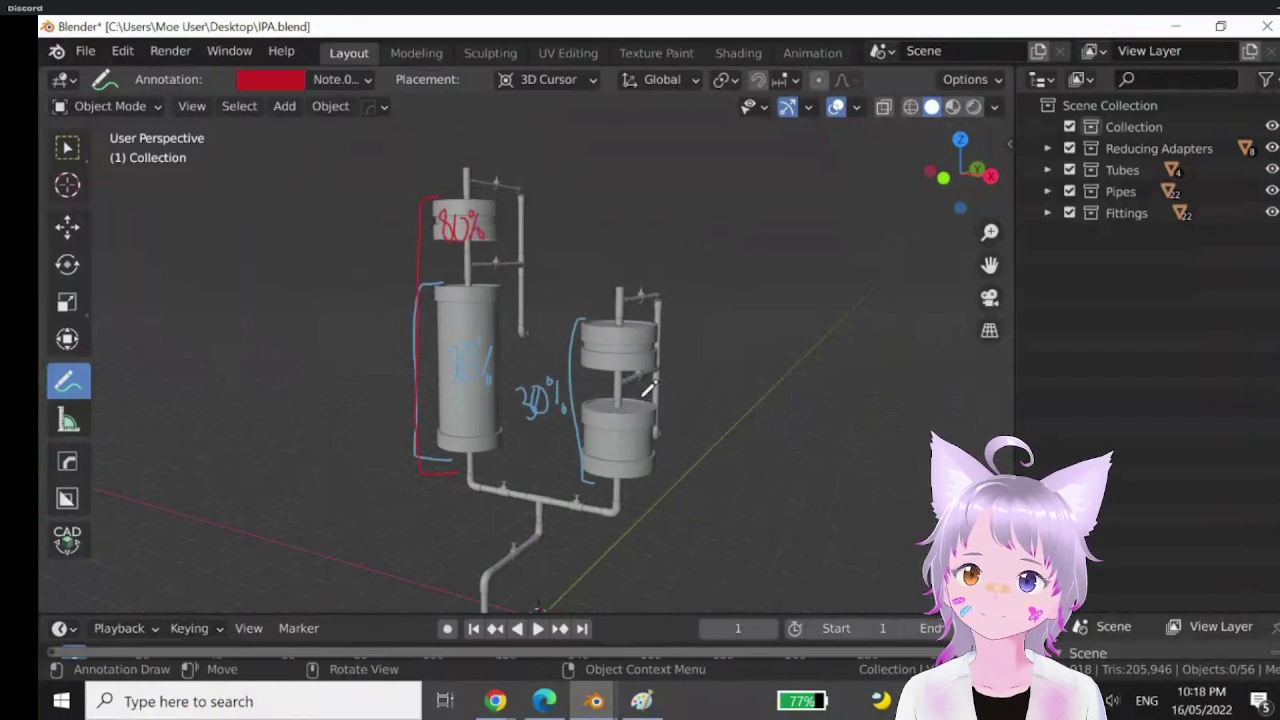
pyautogui.moveTo(642, 399); pyautogui.dragTo(657, 396)
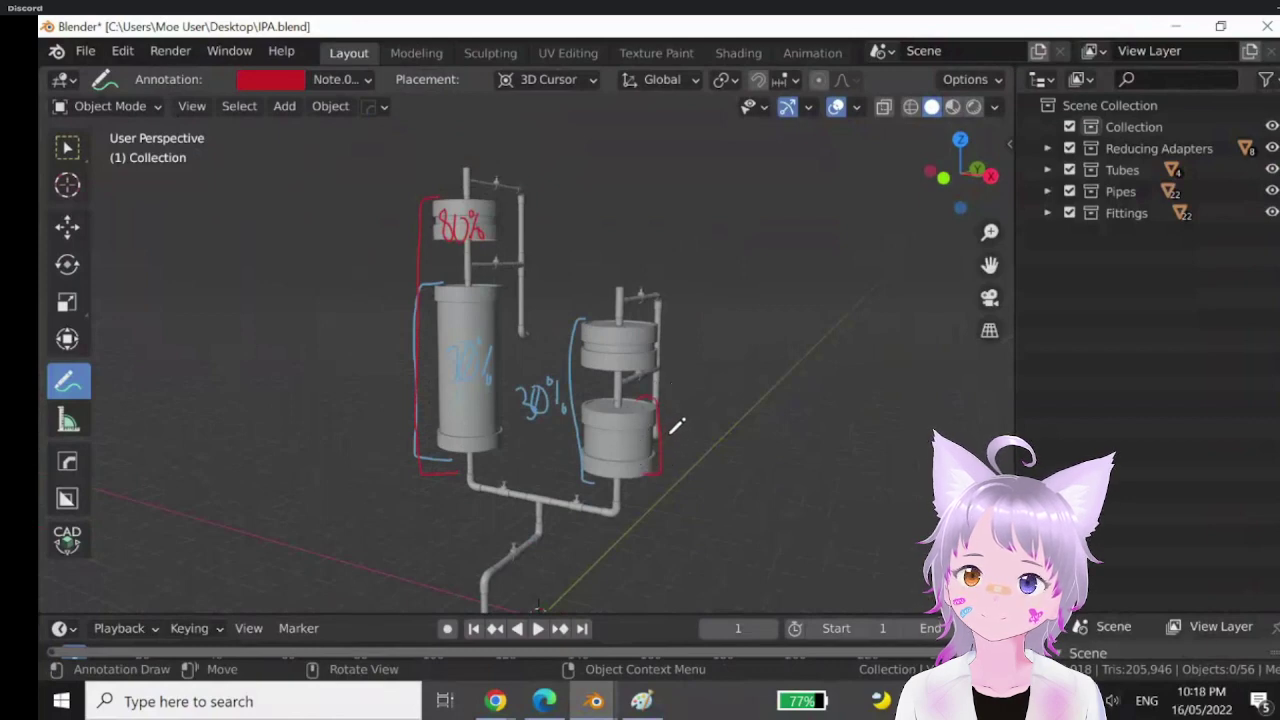
pyautogui.moveTo(711, 437)
pyautogui.mouseDown()
pyautogui.moveTo(737, 428)
pyautogui.moveTo(736, 405)
pyautogui.mouseUp()
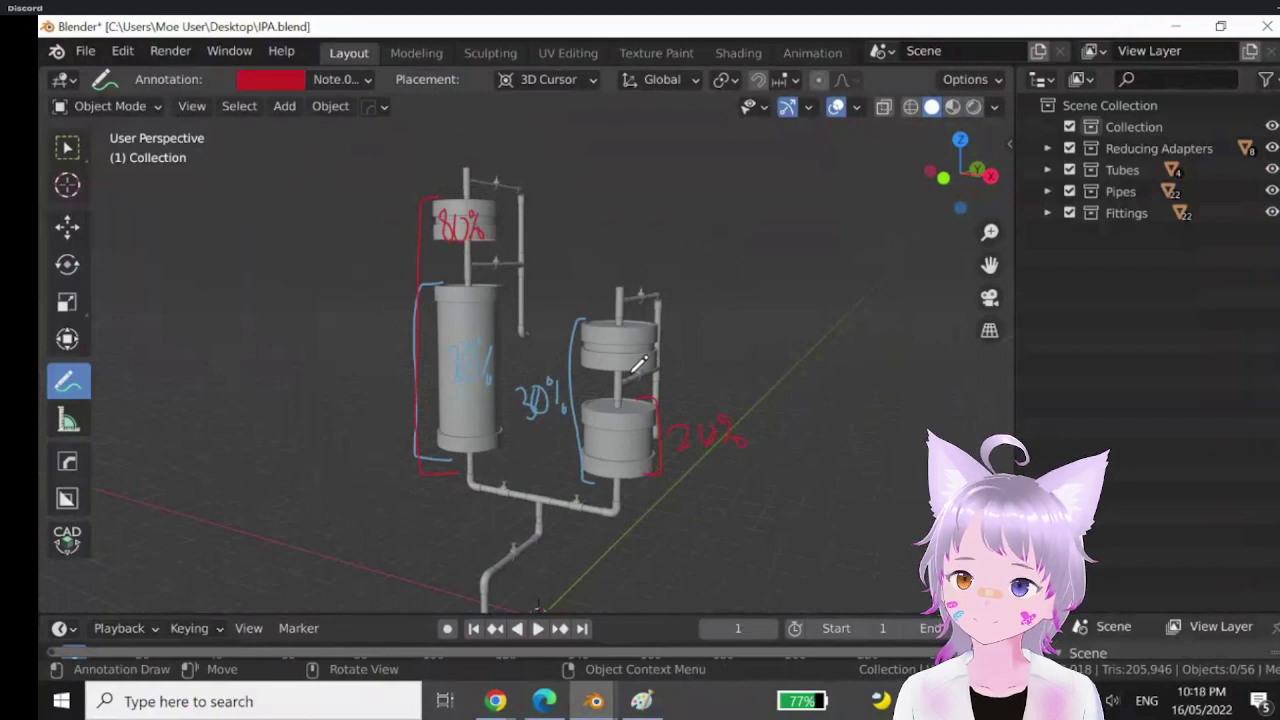
# - Circle the taller column's lower branch valve in blue and trace the flow through its outlet pipe to a box labelled IPA
pyautogui.moveTo(639, 364)
pyautogui.mouseDown(button='middle')
pyautogui.moveTo(537, 334)
pyautogui.moveTo(548, 372)
pyautogui.moveTo(529, 354)
pyautogui.moveTo(486, 374)
pyautogui.moveTo(543, 471)
pyautogui.moveTo(428, 390)
pyautogui.mouseUp(button='middle')
pyautogui.scroll(-2, 486, 360)
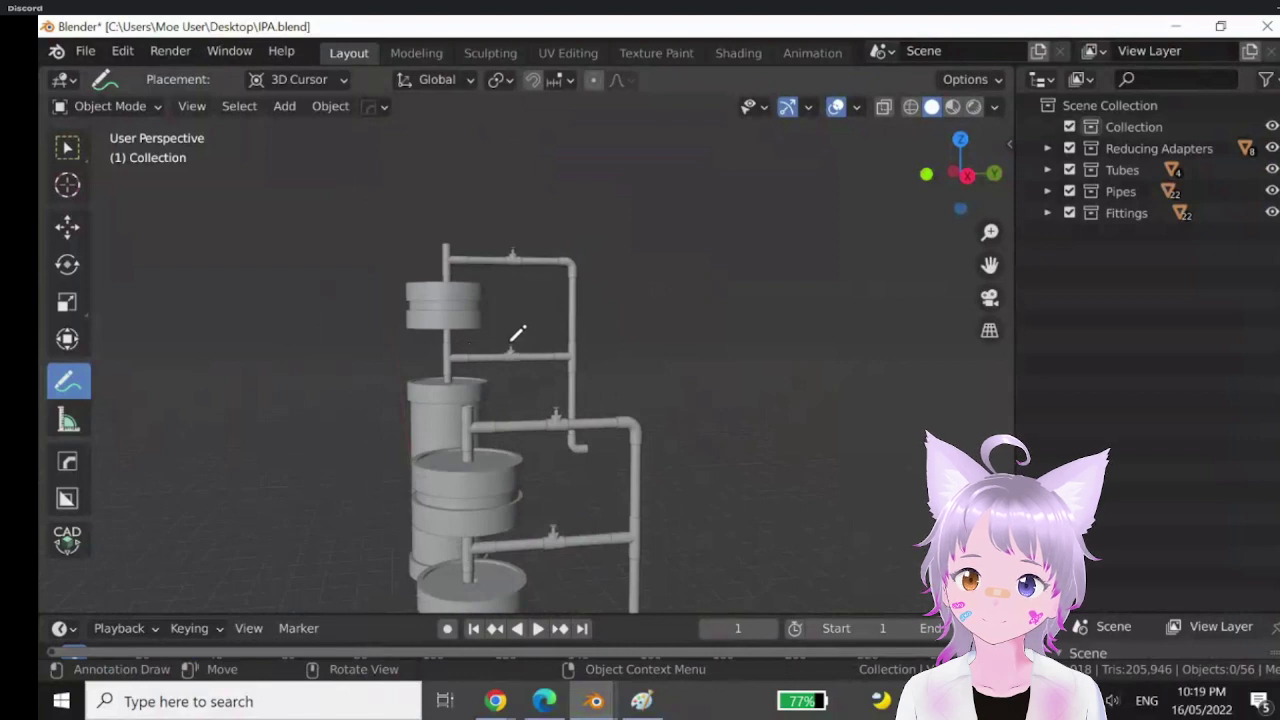
pyautogui.moveTo(505, 350); pyautogui.dragTo(511, 341)
pyautogui.moveTo(506, 346)
pyautogui.mouseDown()
pyautogui.moveTo(518, 347)
pyautogui.moveTo(508, 352)
pyautogui.mouseUp()
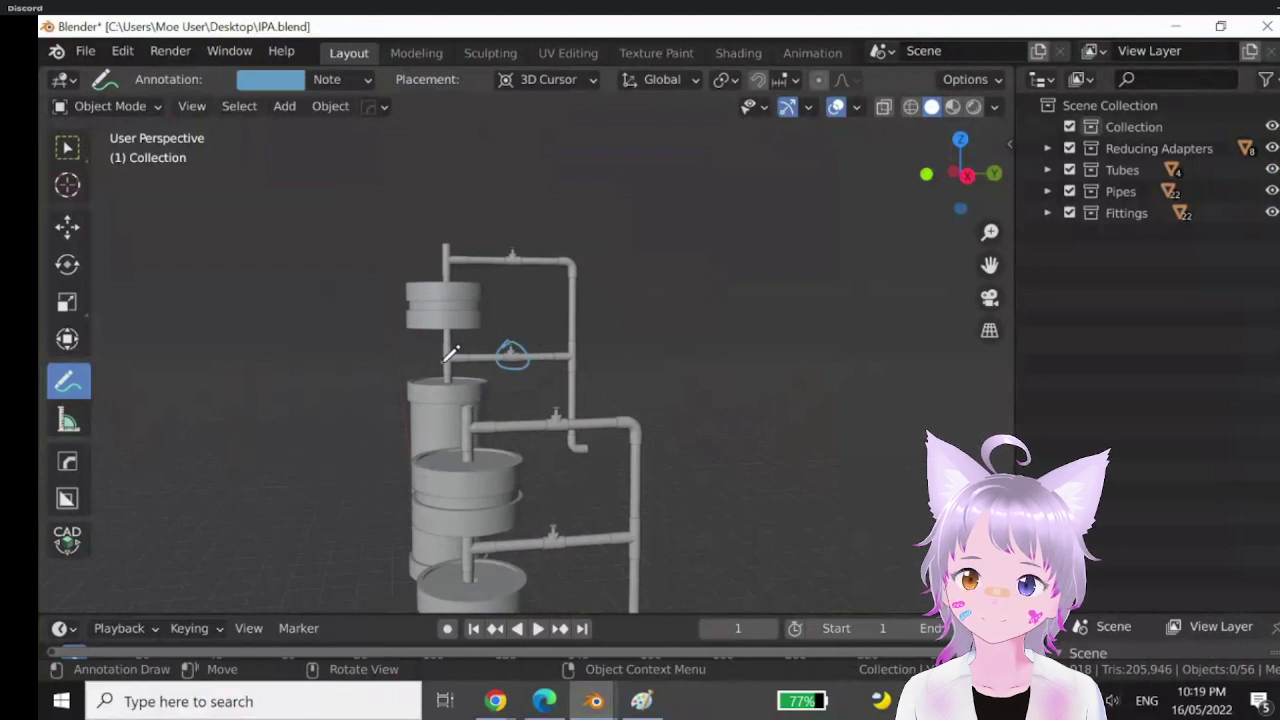
pyautogui.moveTo(452, 357); pyautogui.dragTo(570, 367)
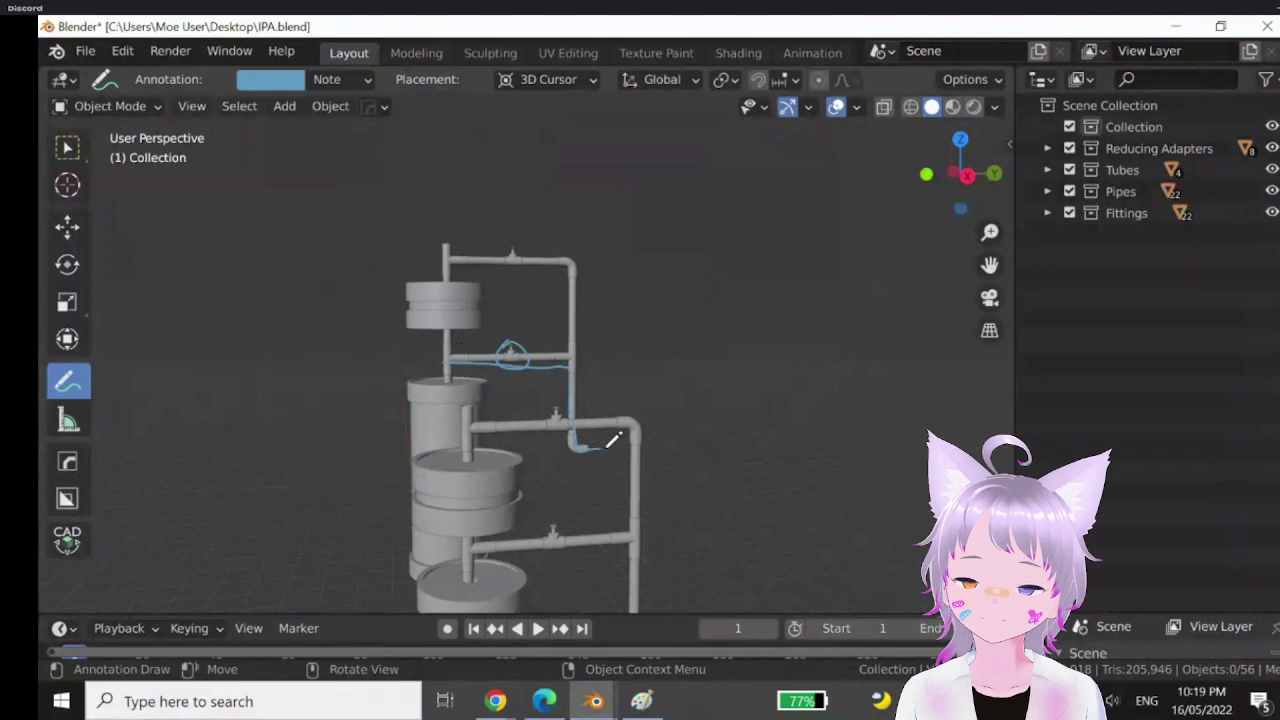
pyautogui.moveTo(609, 449); pyautogui.dragTo(671, 455)
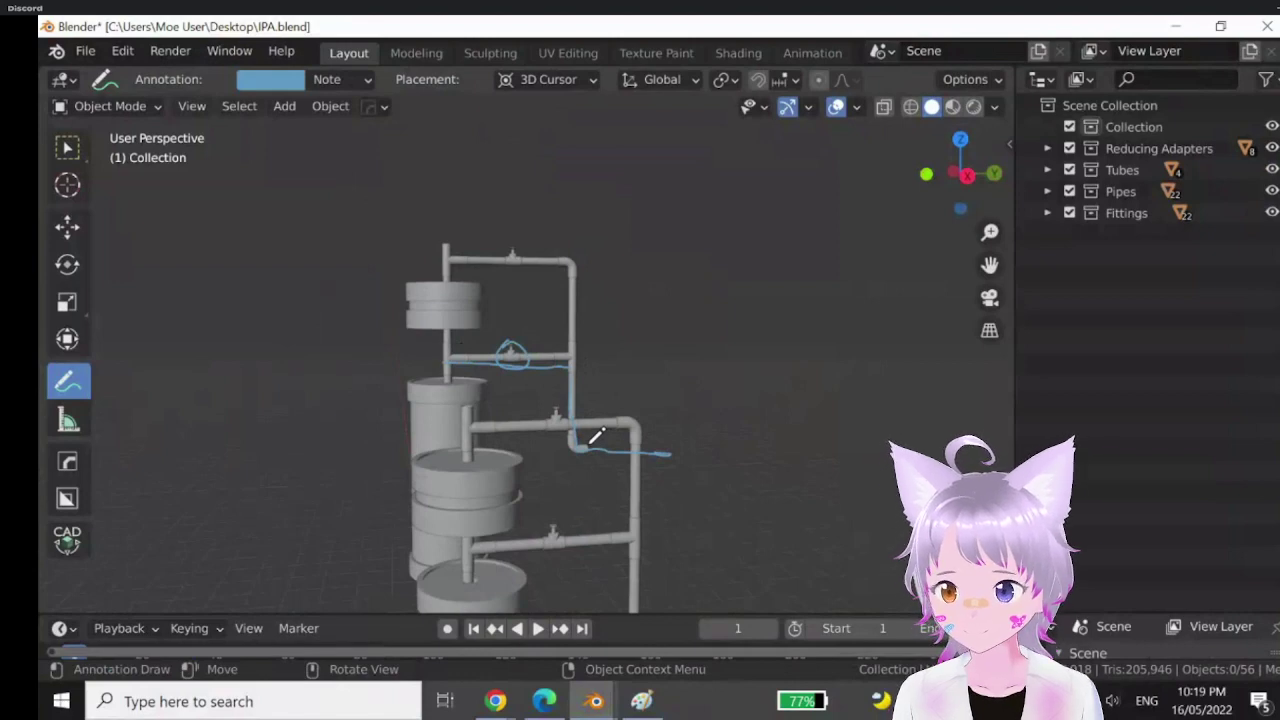
pyautogui.moveTo(700, 424); pyautogui.dragTo(692, 440)
pyautogui.moveTo(708, 455)
pyautogui.mouseDown()
pyautogui.moveTo(742, 489)
pyautogui.moveTo(735, 453)
pyautogui.moveTo(745, 470)
pyautogui.moveTo(776, 478)
pyautogui.mouseUp()
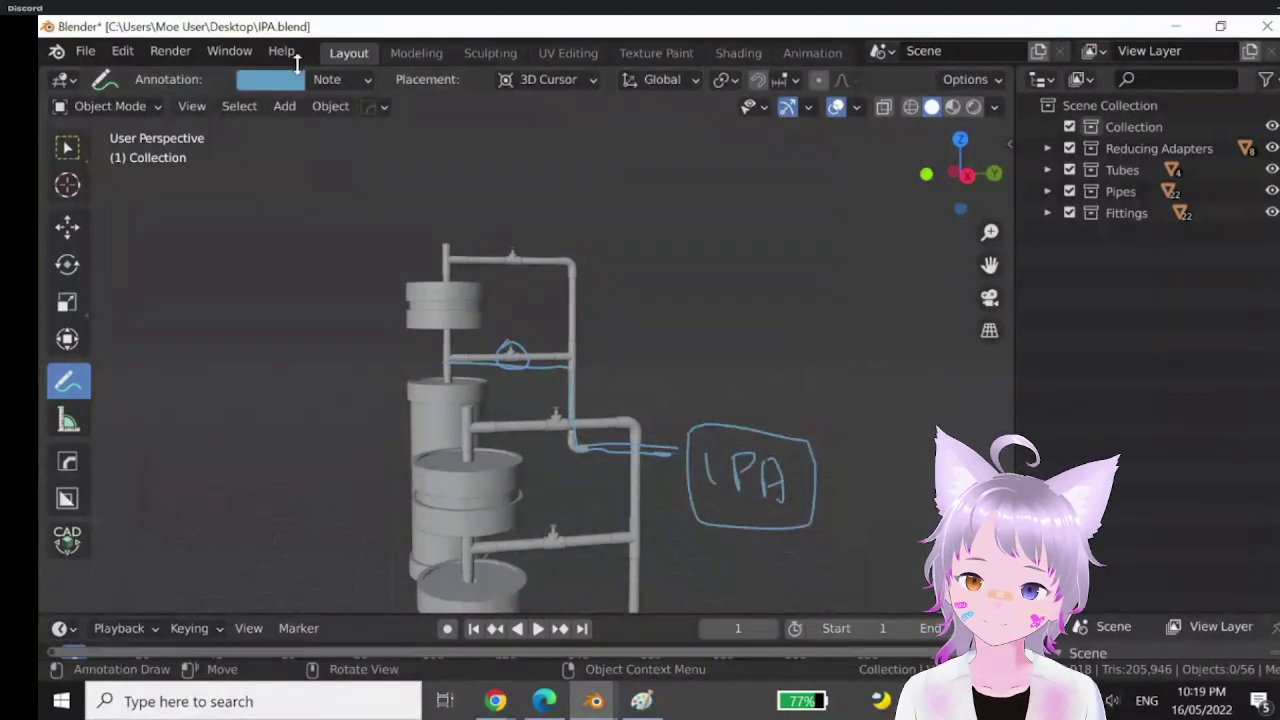
# - Clear the existing annotations and set up an additional annotation layer coloured red
pyautogui.click(330, 79)
pyautogui.click(478, 121)
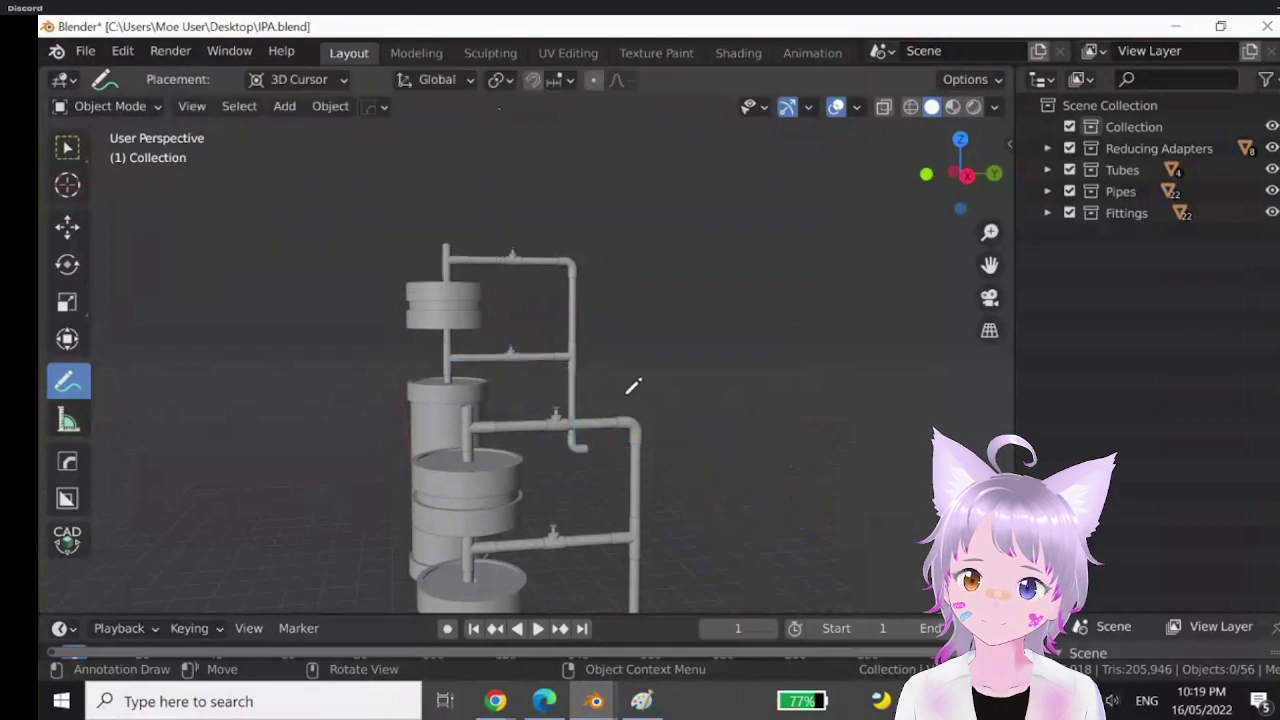
pyautogui.moveTo(634, 386)
pyautogui.mouseDown(button='middle')
pyautogui.moveTo(586, 266)
pyautogui.moveTo(503, 271)
pyautogui.moveTo(522, 312)
pyautogui.moveTo(510, 296)
pyautogui.mouseUp(button='middle')
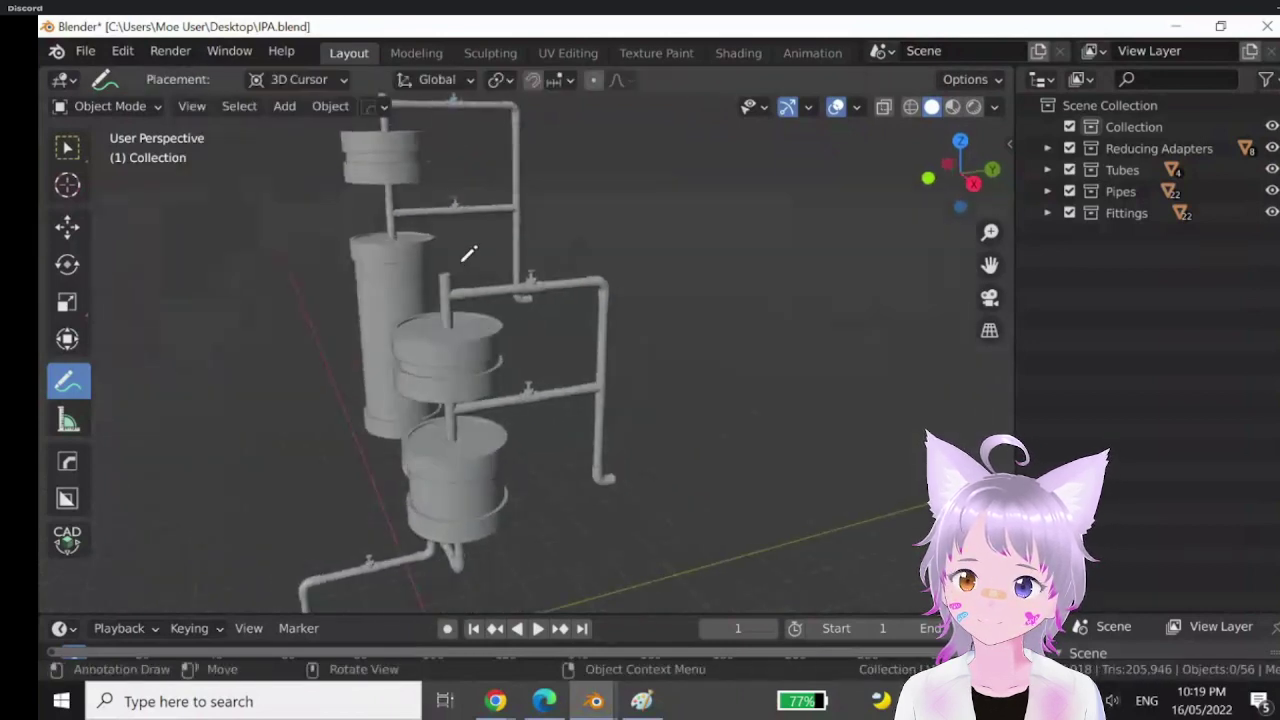
pyautogui.moveTo(466, 249); pyautogui.dragTo(433, 338, button='middle')
pyautogui.scroll(2, 455, 312)
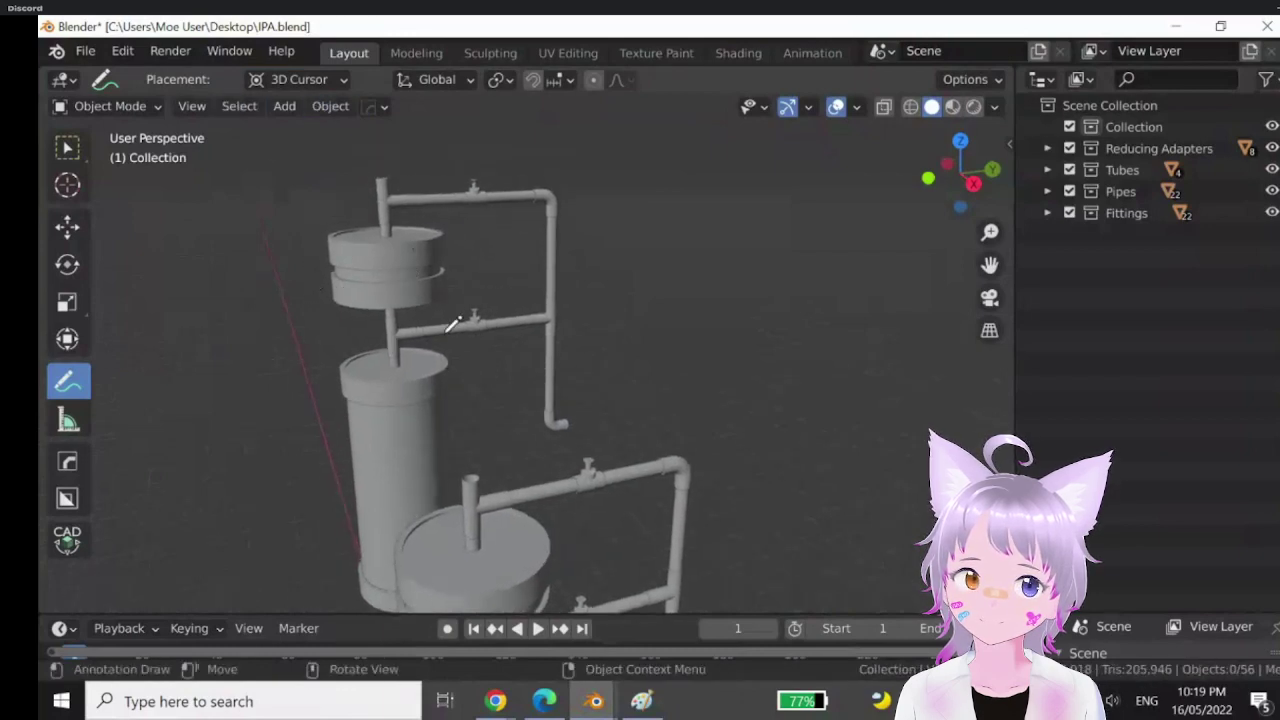
pyautogui.click(335, 79)
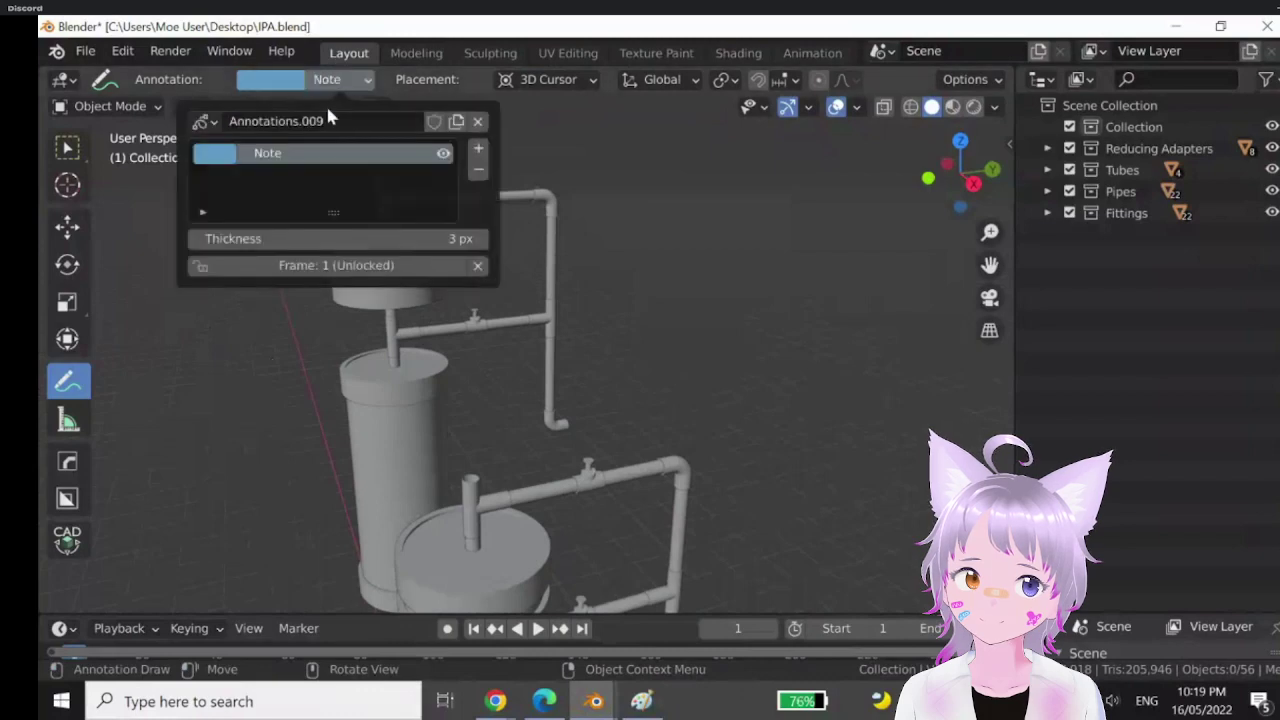
pyautogui.click(310, 80)
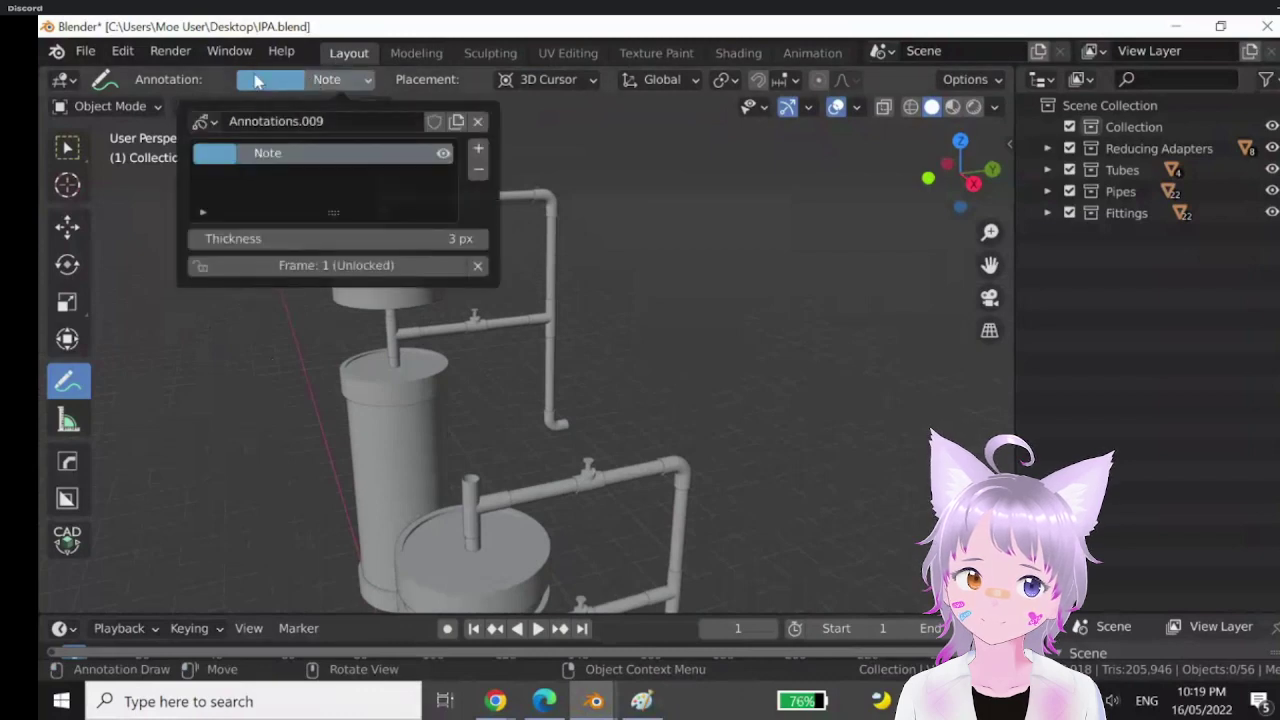
pyautogui.click(258, 80)
pyautogui.click(267, 84)
pyautogui.click(477, 147)
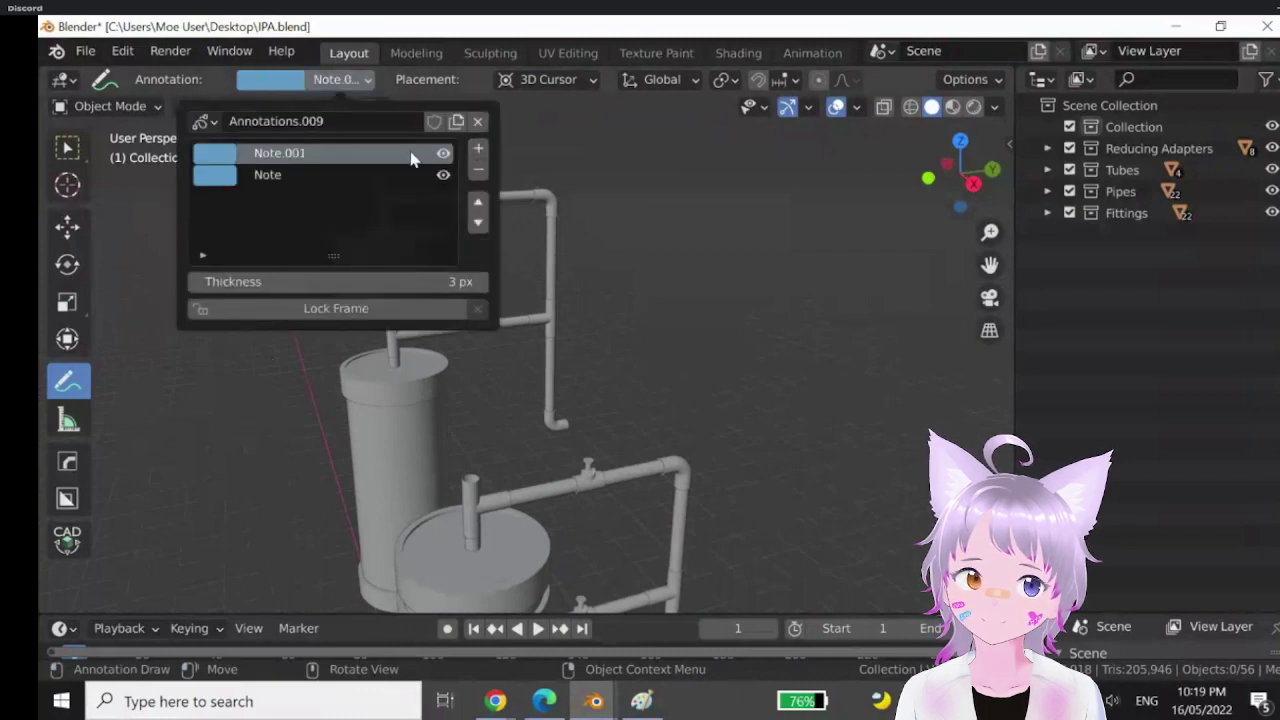
pyautogui.click(270, 80)
pyautogui.click(352, 252)
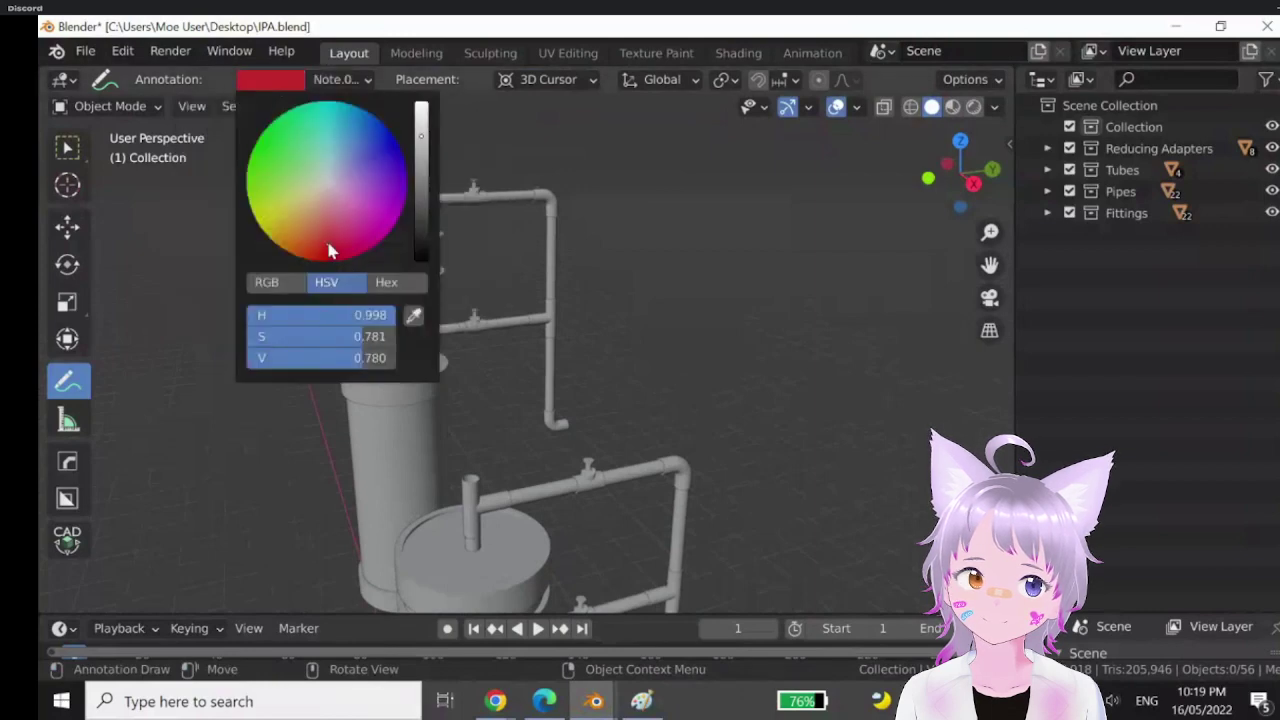
# - Draw a red bracket alongside the taller column, spanning from its upper tank to the base of the tall tube
pyautogui.keyDown('shift'); pyautogui.moveTo(385, 242); pyautogui.dragTo(376, 231, button='middle'); pyautogui.keyUp('shift')
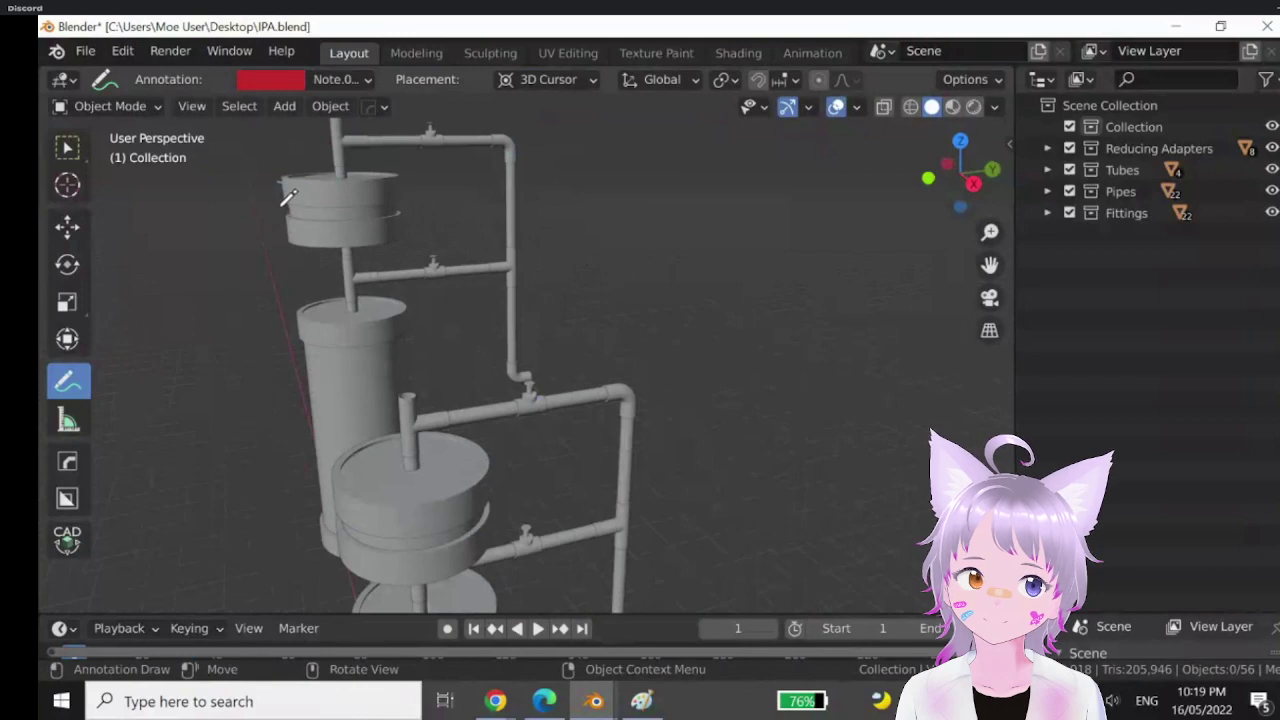
pyautogui.scroll(-1, 288, 200)
pyautogui.moveTo(316, 206)
pyautogui.mouseDown()
pyautogui.moveTo(331, 523)
pyautogui.moveTo(373, 545)
pyautogui.mouseUp()
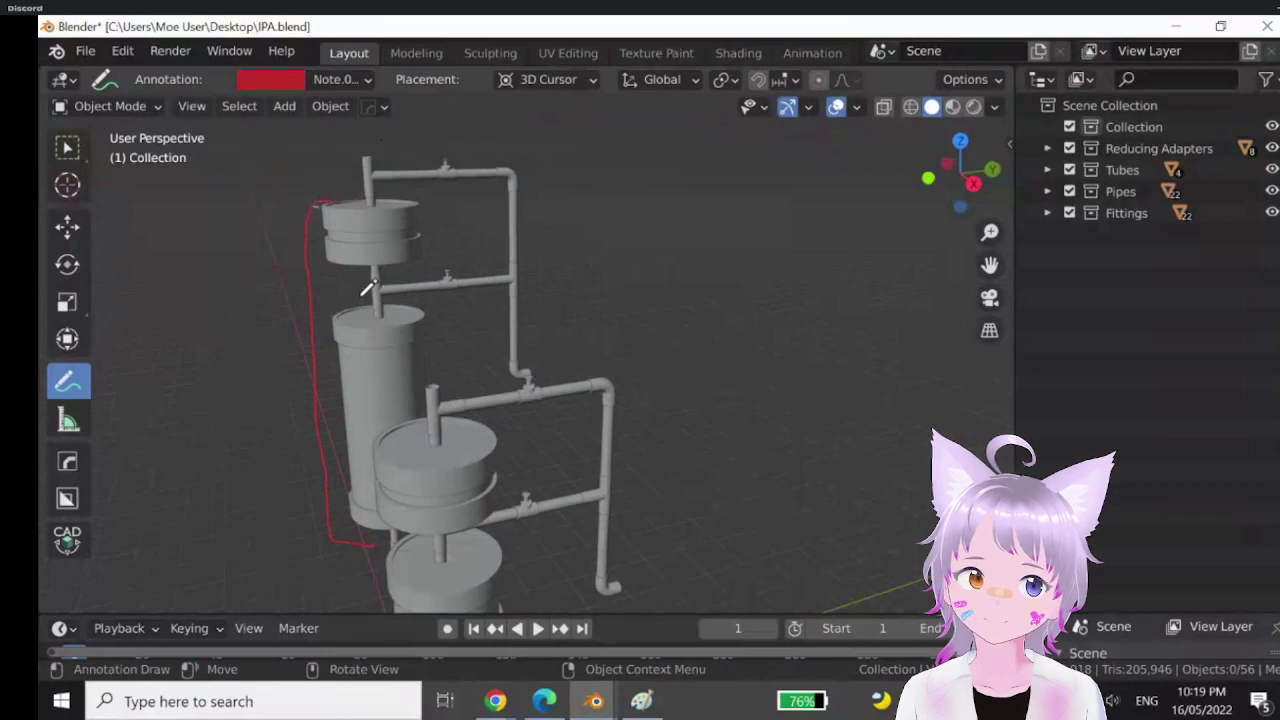
# - Cross out the taller column's lower branch valve in red and trace the flow through its upper branch and outlet pipe to a box
pyautogui.moveTo(370, 288)
pyautogui.mouseDown()
pyautogui.moveTo(484, 292)
pyautogui.moveTo(450, 279)
pyautogui.mouseUp()
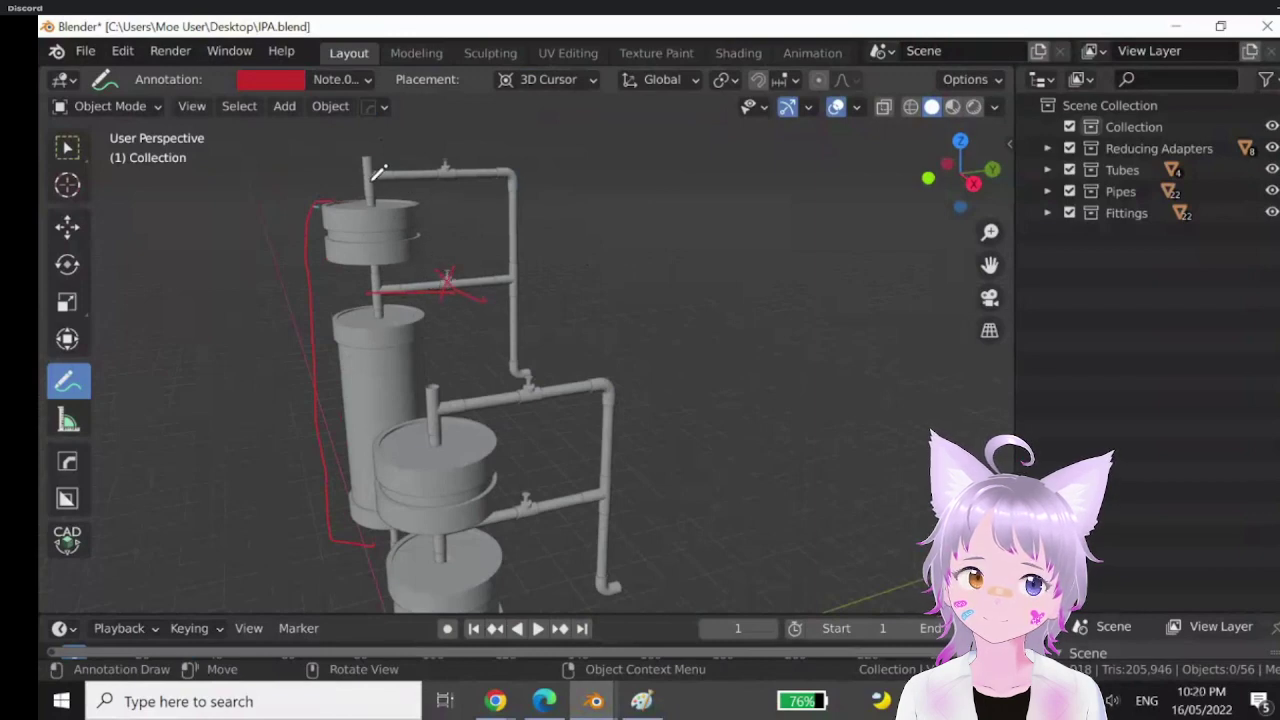
pyautogui.moveTo(366, 176)
pyautogui.mouseDown()
pyautogui.moveTo(516, 176)
pyautogui.moveTo(516, 366)
pyautogui.moveTo(658, 366)
pyautogui.moveTo(693, 446)
pyautogui.moveTo(758, 463)
pyautogui.moveTo(950, 378)
pyautogui.moveTo(944, 331)
pyautogui.moveTo(696, 322)
pyautogui.mouseUp()
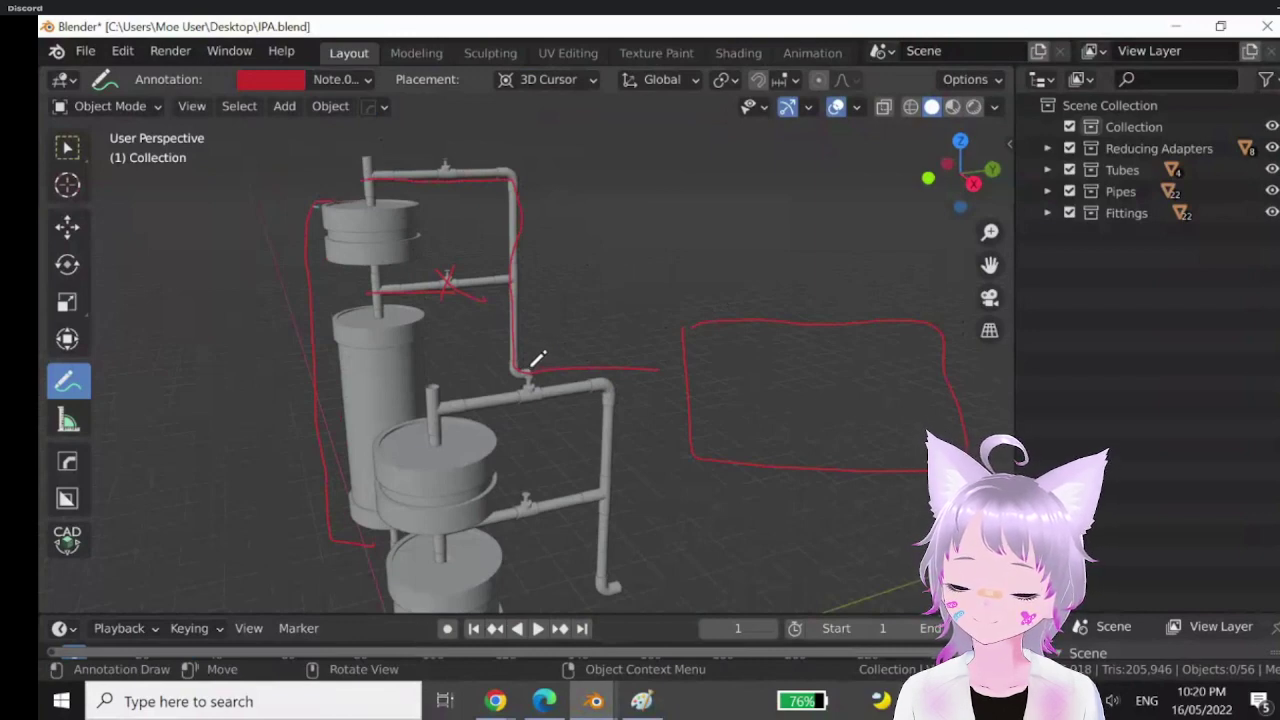
# - Clear the existing annotations and sketch blue curves beside the shorter column, with two strokes extending out from its outlet pipe
pyautogui.click(335, 79)
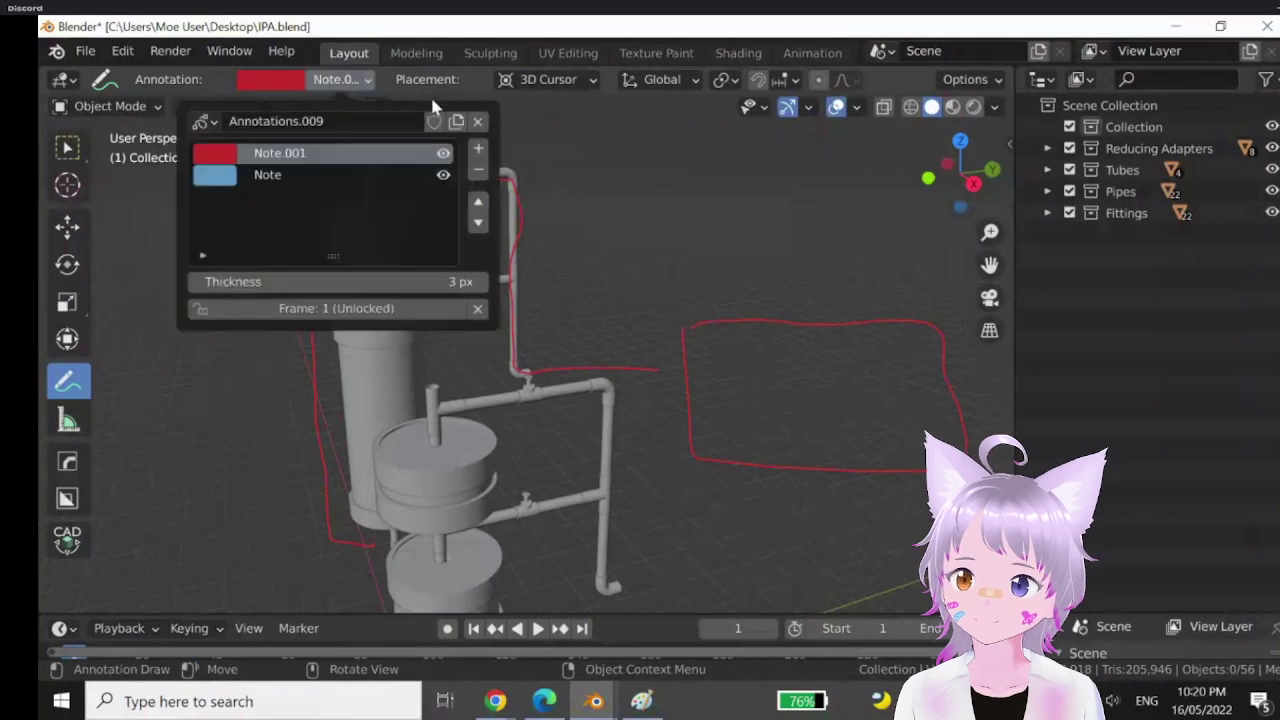
pyautogui.click(479, 122)
pyautogui.scroll(-3, 529, 186)
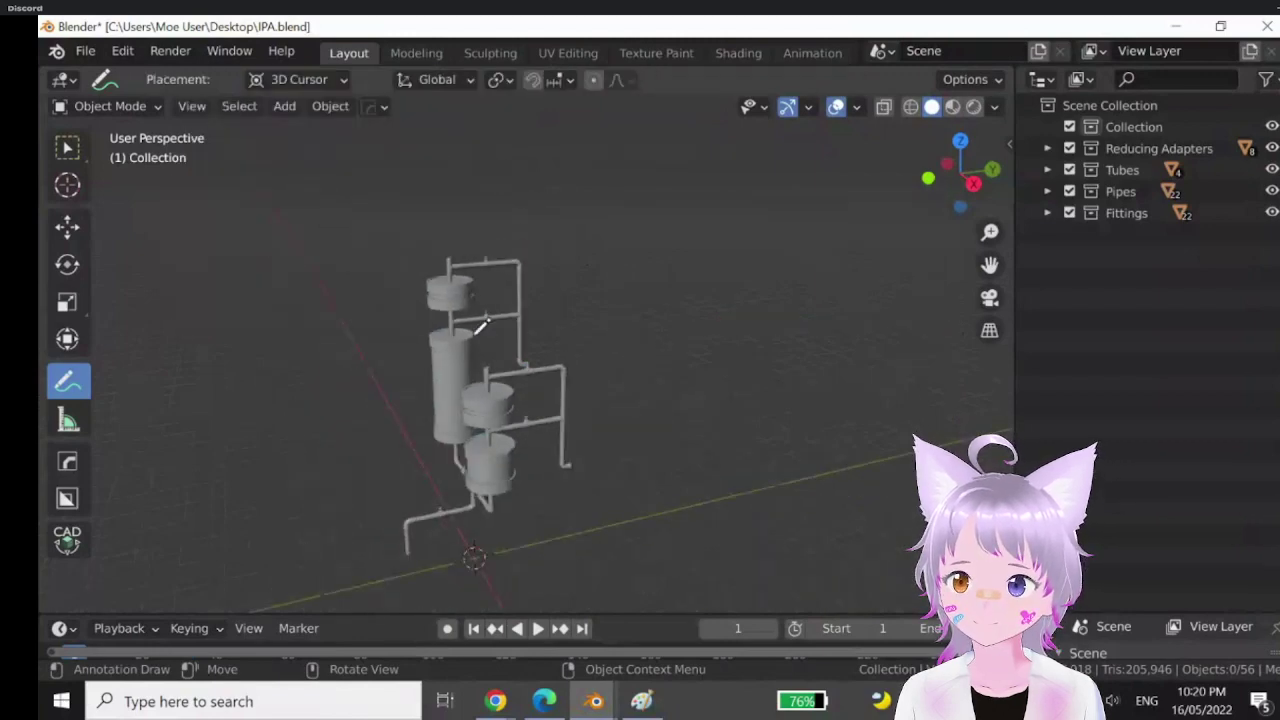
pyautogui.scroll(3, 517, 357)
pyautogui.keyDown('shift'); pyautogui.moveTo(549, 366); pyautogui.dragTo(560, 290, button='middle'); pyautogui.keyUp('shift')
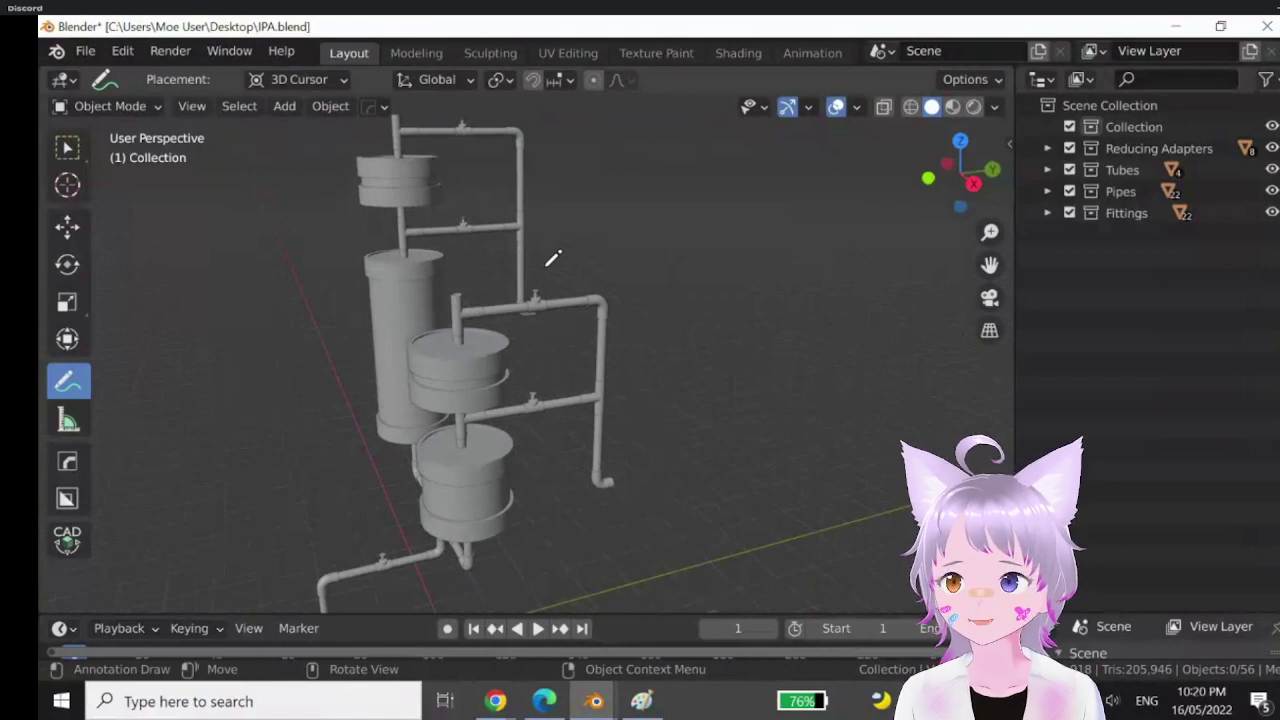
pyautogui.keyDown('shift'); pyautogui.scroll(-3, 600, 310); pyautogui.keyUp('shift')
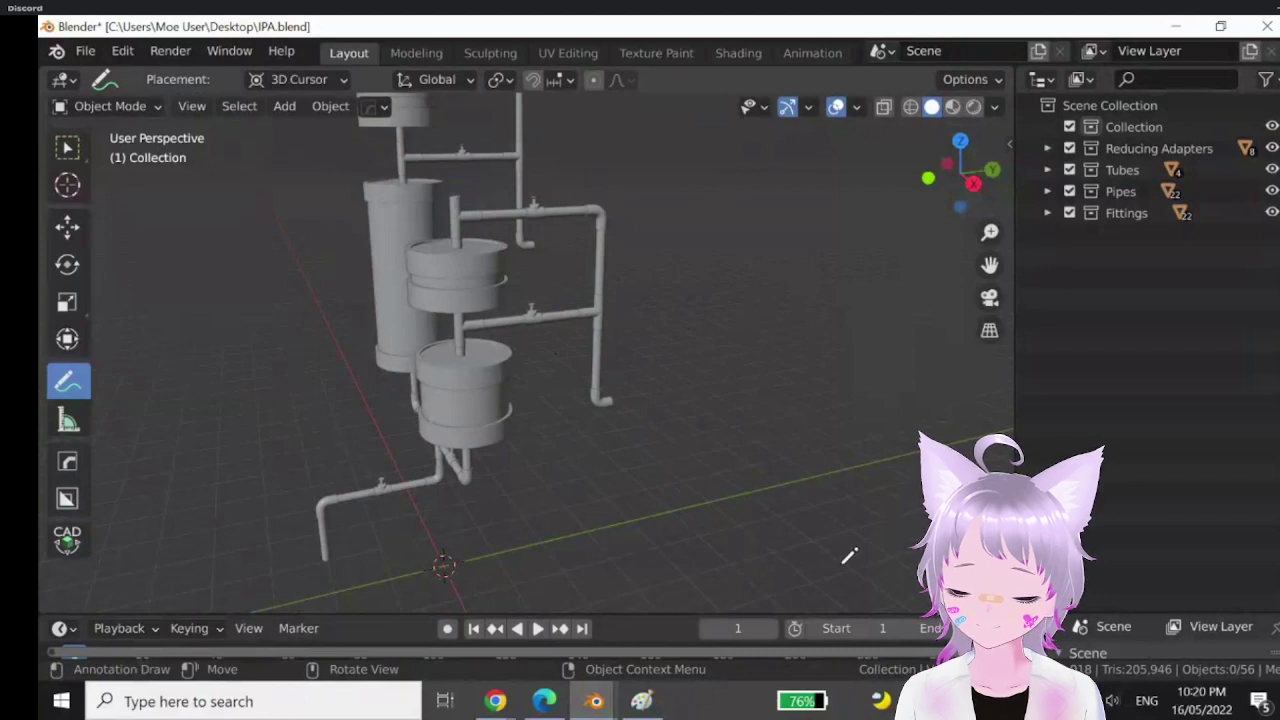
pyautogui.moveTo(838, 560)
pyautogui.mouseDown()
pyautogui.moveTo(666, 331)
pyautogui.moveTo(641, 318)
pyautogui.mouseUp()
pyautogui.moveTo(922, 538)
pyautogui.mouseDown()
pyautogui.moveTo(809, 371)
pyautogui.moveTo(712, 312)
pyautogui.mouseUp()
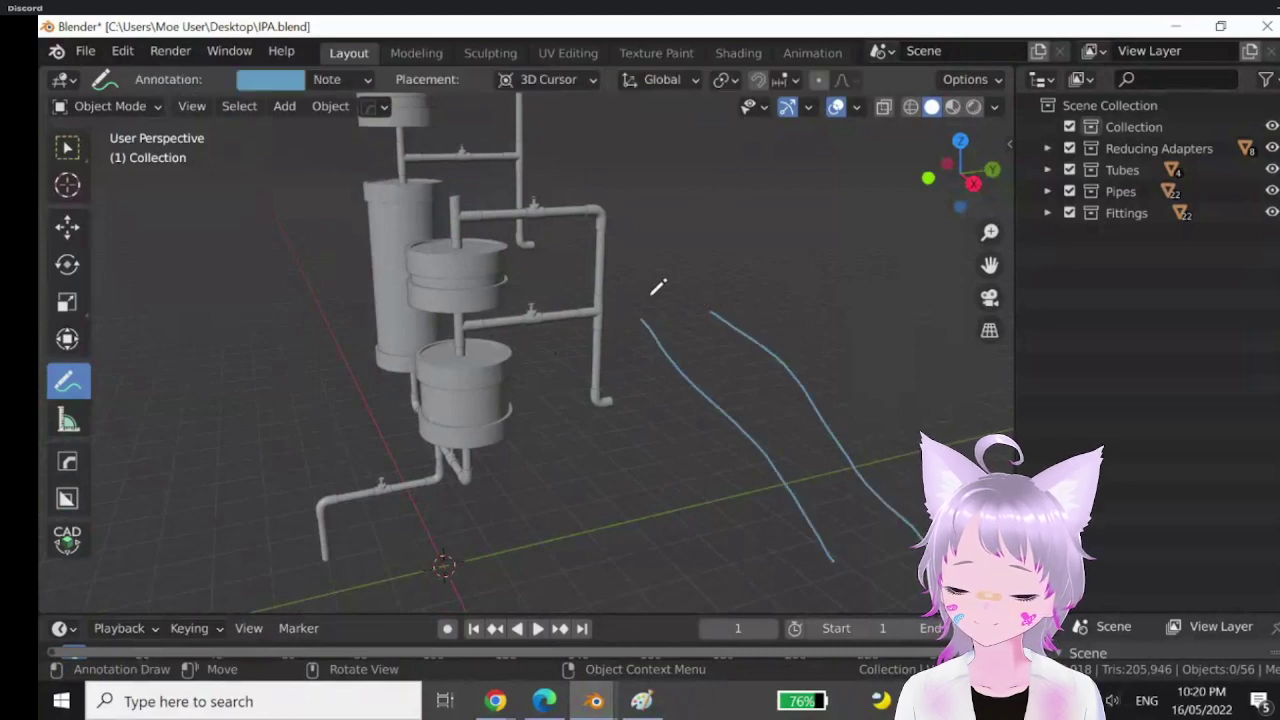
pyautogui.moveTo(622, 298); pyautogui.dragTo(826, 264)
pyautogui.moveTo(618, 399); pyautogui.dragTo(790, 376)
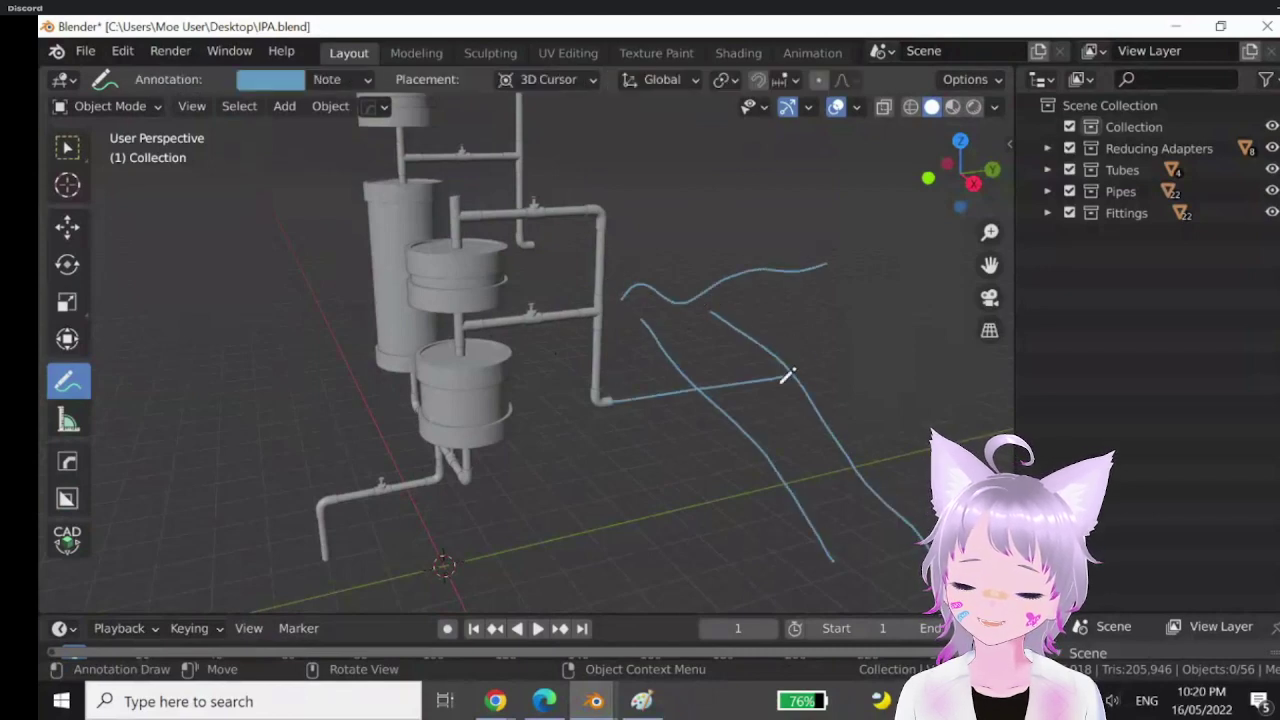
pyautogui.moveTo(622, 400); pyautogui.dragTo(812, 378)
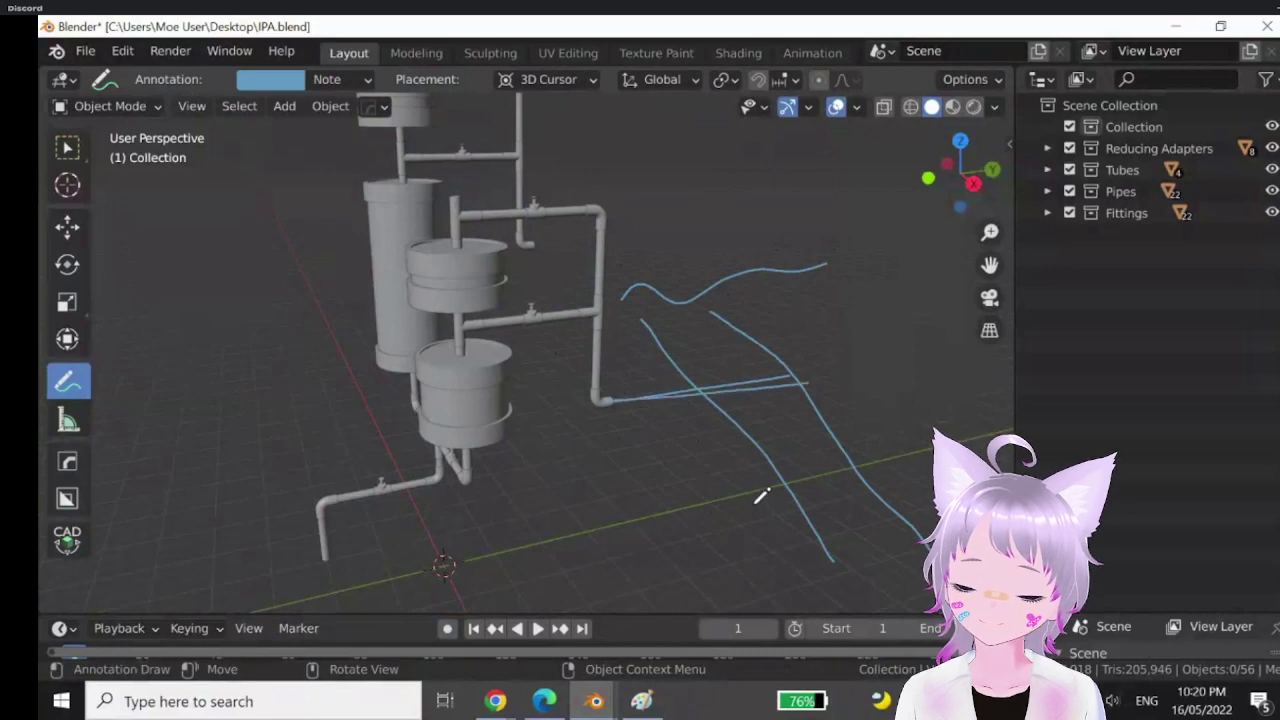
# - Clear the blue sketch and examine both columns and the pipework joining them from the side and front
pyautogui.click(345, 80)
pyautogui.click(488, 124)
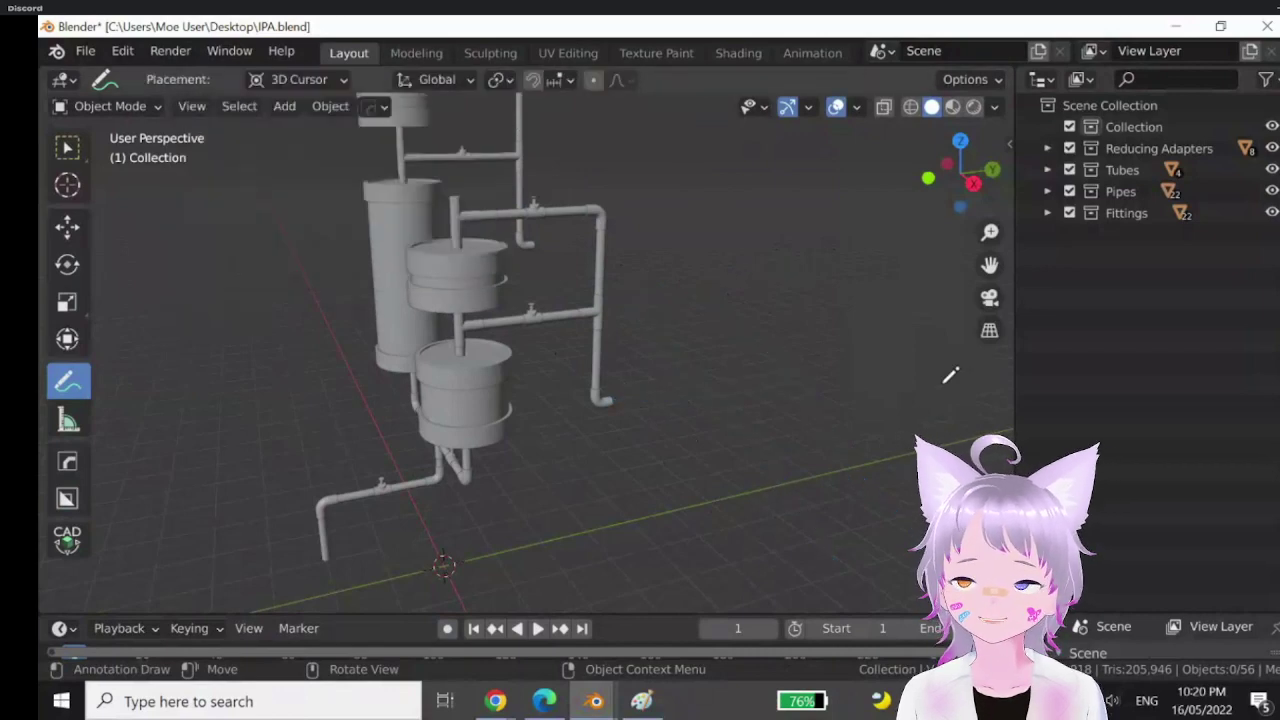
pyautogui.scroll(-2, 517, 374)
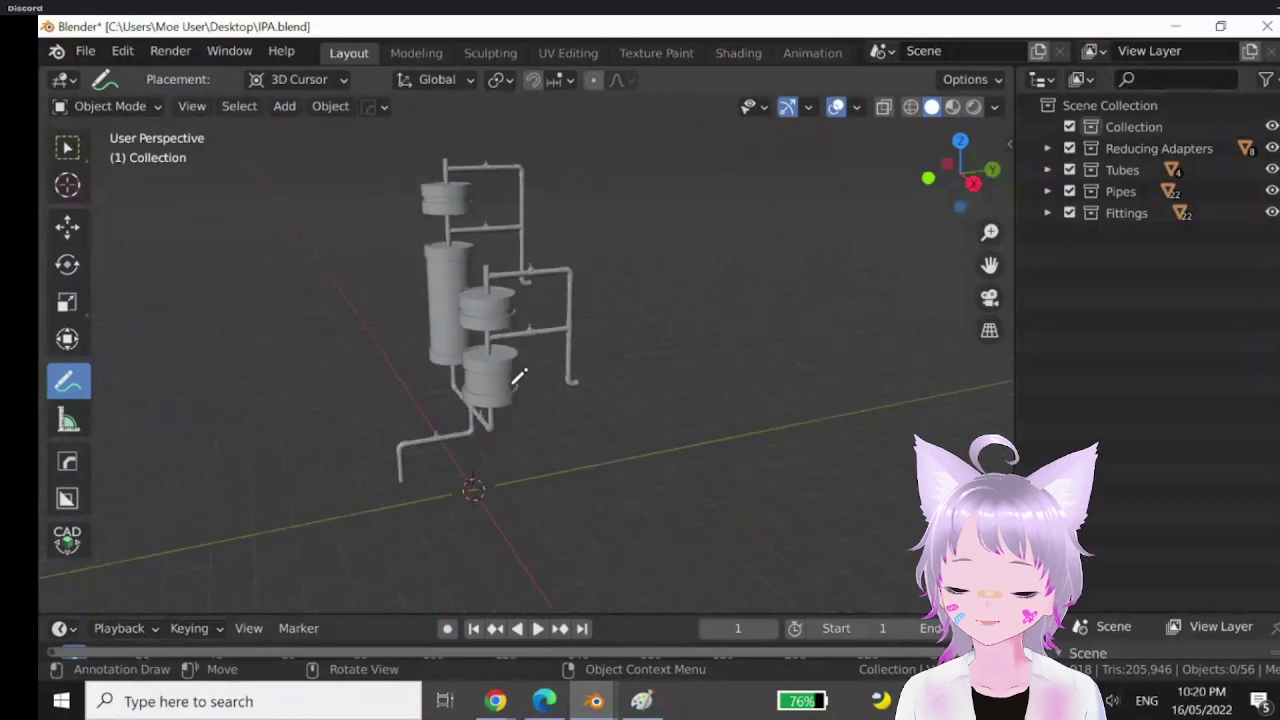
pyautogui.moveTo(517, 374); pyautogui.dragTo(586, 374, button='middle')
pyautogui.scroll(4, 591, 373)
pyautogui.scroll(2, 551, 391)
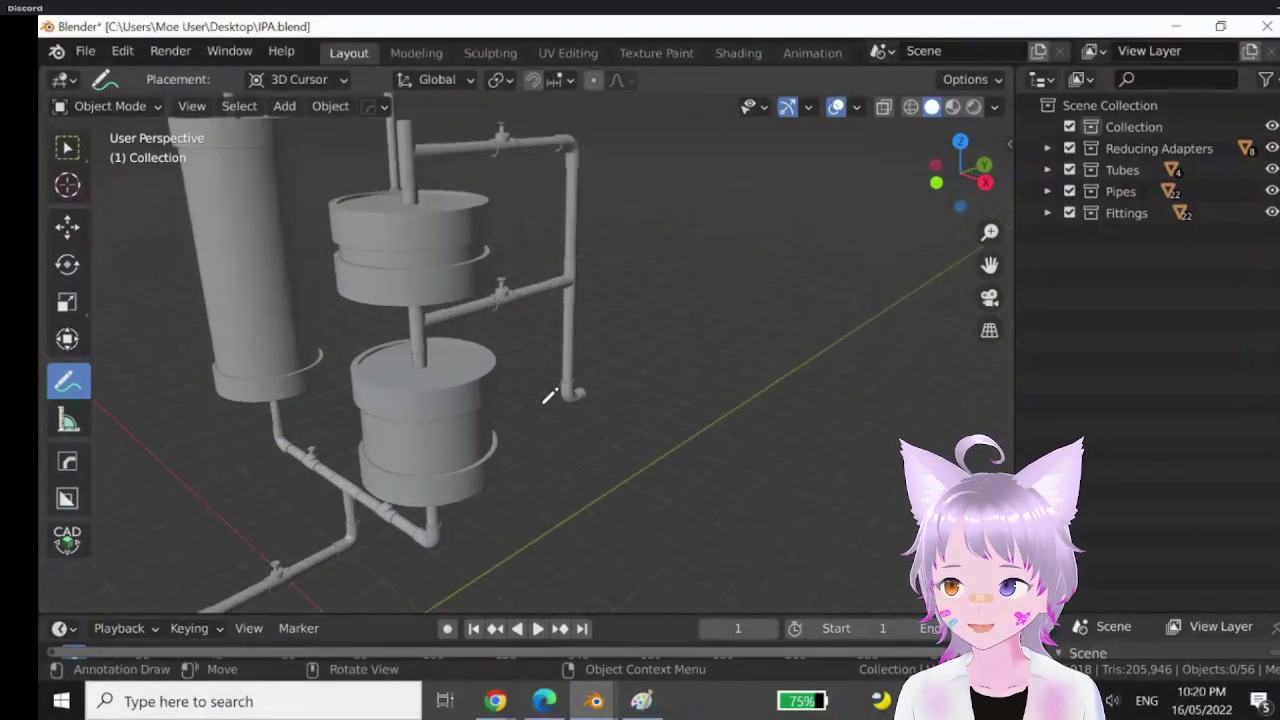
pyautogui.scroll(-2, 546, 386)
pyautogui.moveTo(548, 390); pyautogui.dragTo(684, 350, button='middle')
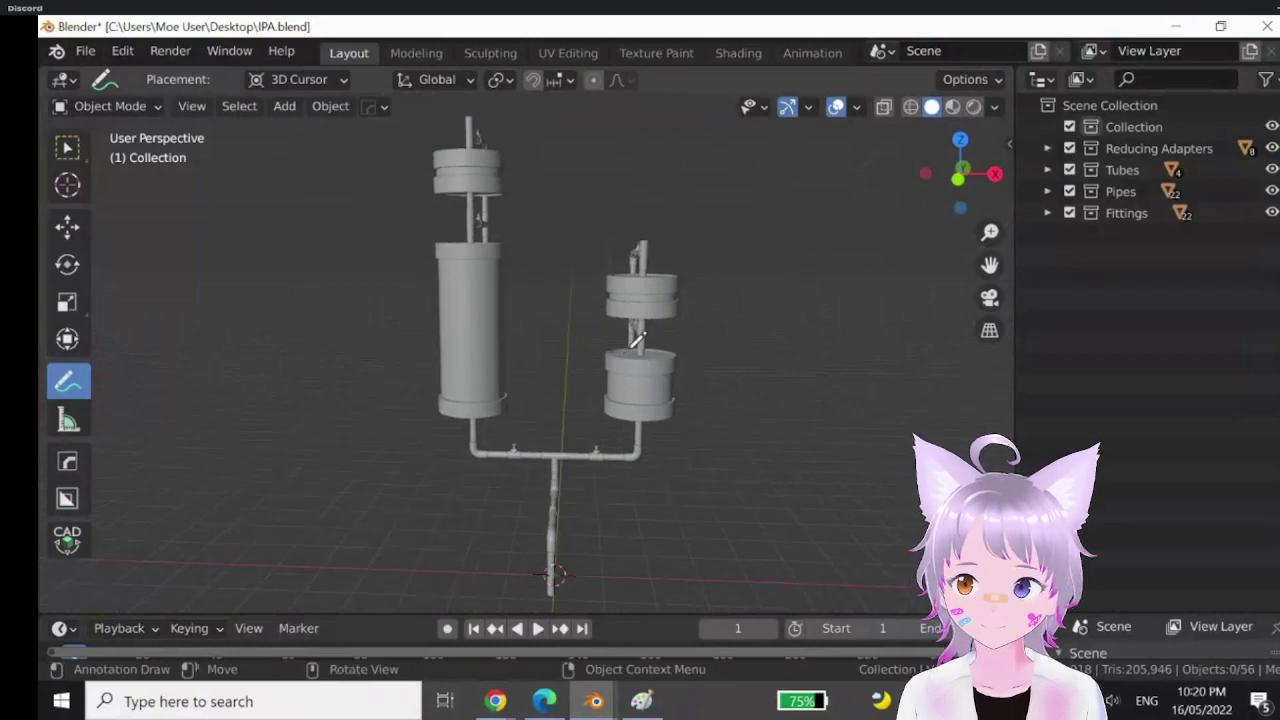
pyautogui.scroll(1, 620, 350)
pyautogui.moveTo(580, 371)
pyautogui.mouseDown(button='middle')
pyautogui.moveTo(600, 434)
pyautogui.moveTo(620, 409)
pyautogui.moveTo(640, 434)
pyautogui.mouseUp(button='middle')
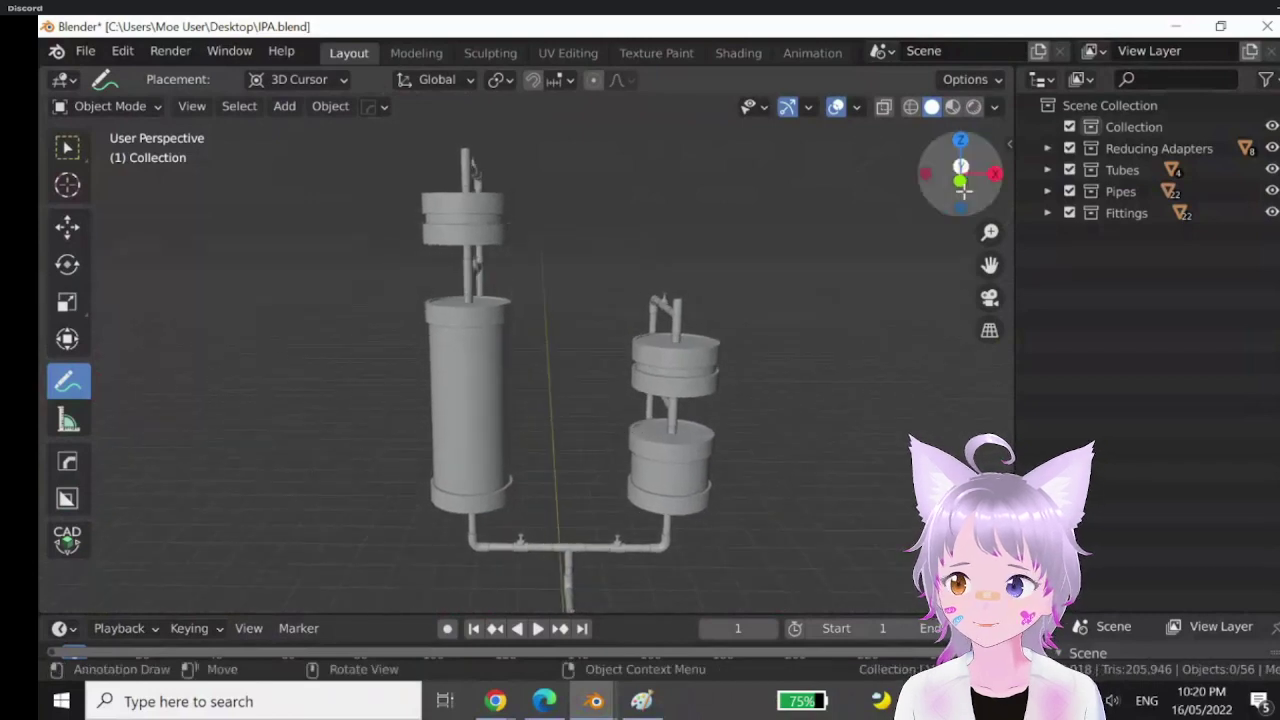
pyautogui.click(990, 332)
pyautogui.click(990, 332)
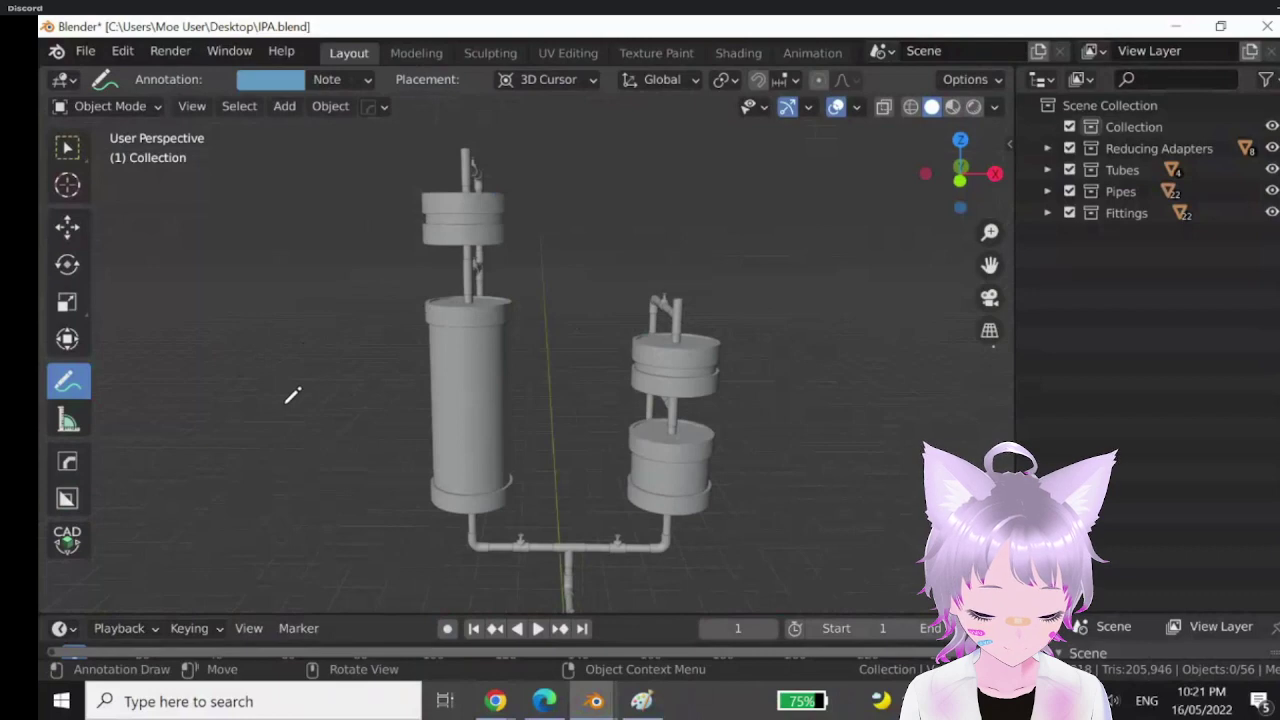
# - Draw a blue outline around the taller column and another around the shorter column
pyautogui.moveTo(292, 395); pyautogui.dragTo(563, 303, button='middle')
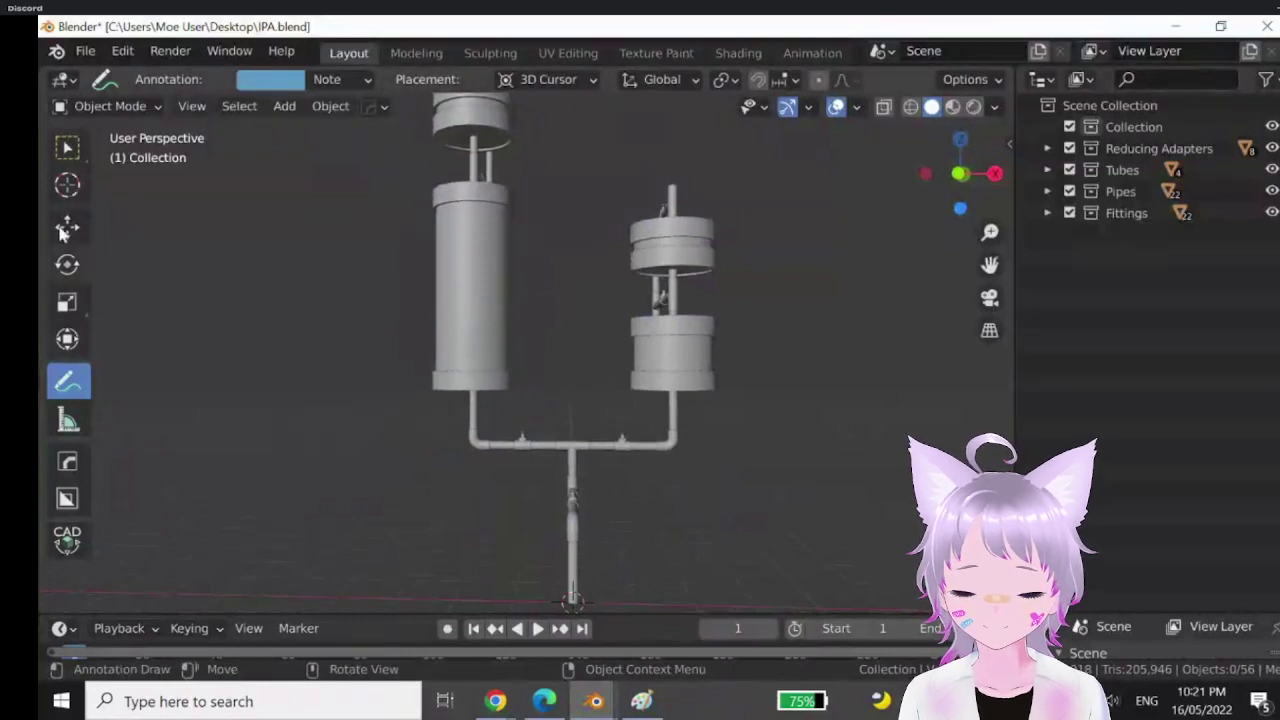
pyautogui.scroll(-2, 580, 334)
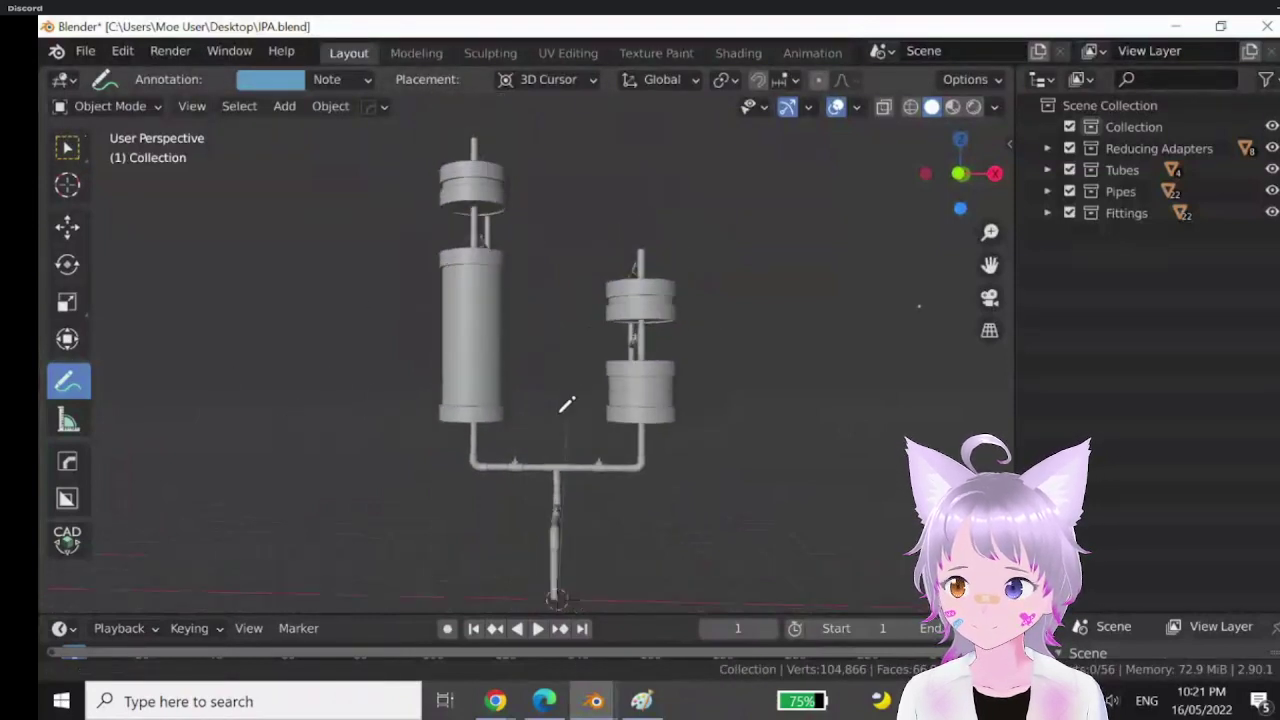
pyautogui.moveTo(566, 404); pyautogui.dragTo(540, 378, button='middle')
pyautogui.moveTo(422, 206)
pyautogui.mouseDown()
pyautogui.moveTo(446, 468)
pyautogui.moveTo(530, 407)
pyautogui.moveTo(524, 241)
pyautogui.moveTo(503, 197)
pyautogui.moveTo(399, 193)
pyautogui.mouseUp()
pyautogui.moveTo(580, 286)
pyautogui.mouseDown()
pyautogui.moveTo(583, 490)
pyautogui.moveTo(674, 286)
pyautogui.moveTo(570, 273)
pyautogui.mouseUp()
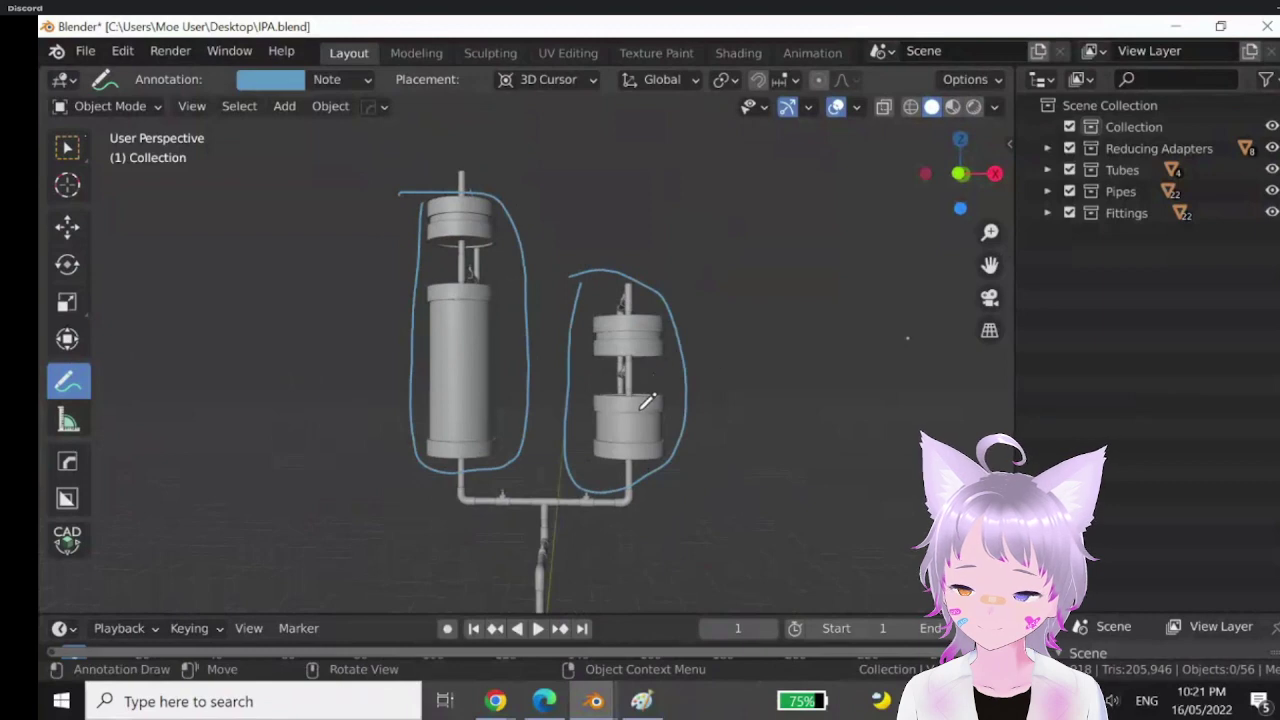
# - Circle in blue the two valves on the pipe joining the column bases and the valve on the shared drain pipe
pyautogui.keyDown('shift'); pyautogui.moveTo(709, 463); pyautogui.dragTo(697, 394, button='middle'); pyautogui.keyUp('shift')
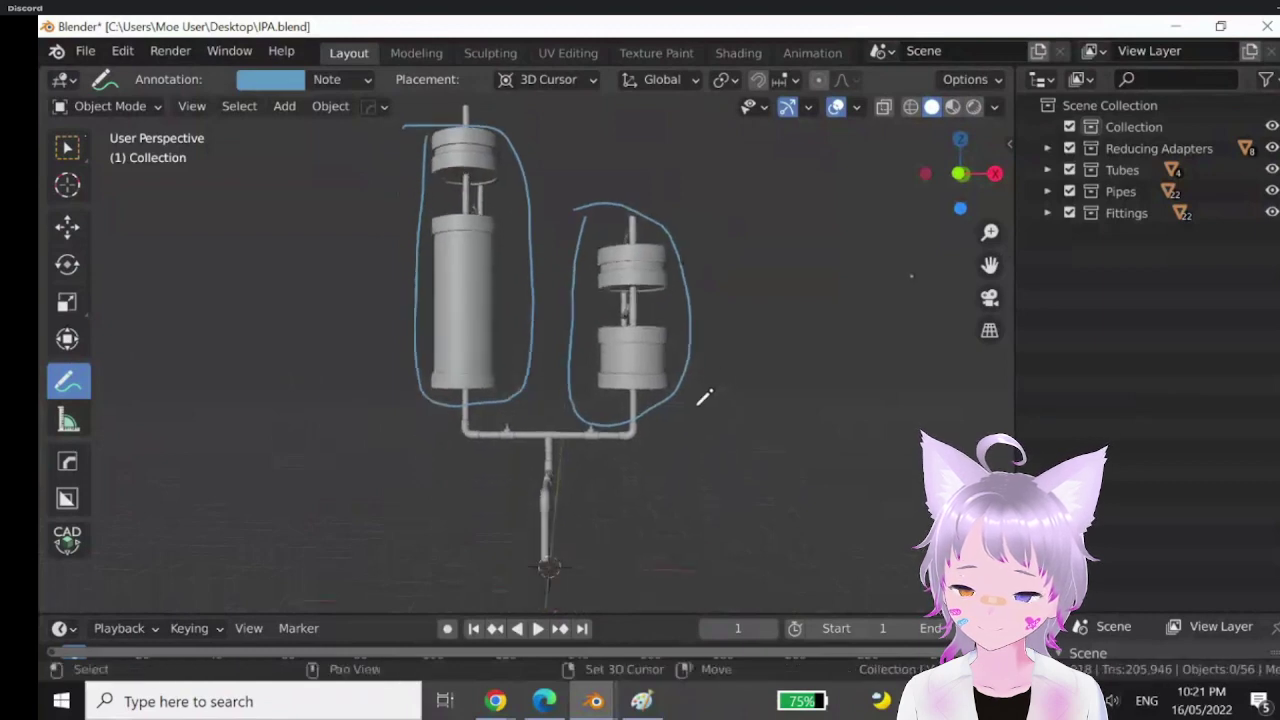
pyautogui.moveTo(583, 456)
pyautogui.mouseDown()
pyautogui.moveTo(589, 420)
pyautogui.moveTo(499, 440)
pyautogui.moveTo(520, 414)
pyautogui.mouseUp()
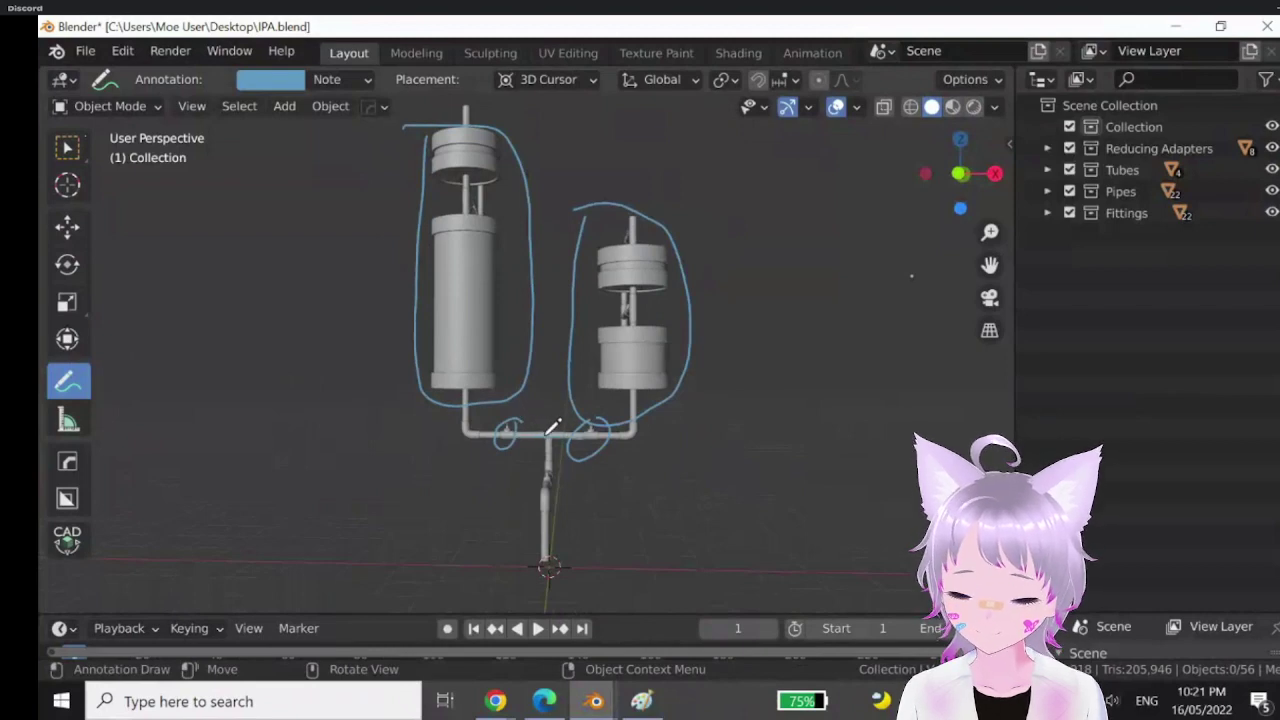
pyautogui.moveTo(555, 460)
pyautogui.mouseDown(button='middle')
pyautogui.moveTo(422, 489)
pyautogui.moveTo(551, 480)
pyautogui.mouseUp(button='middle')
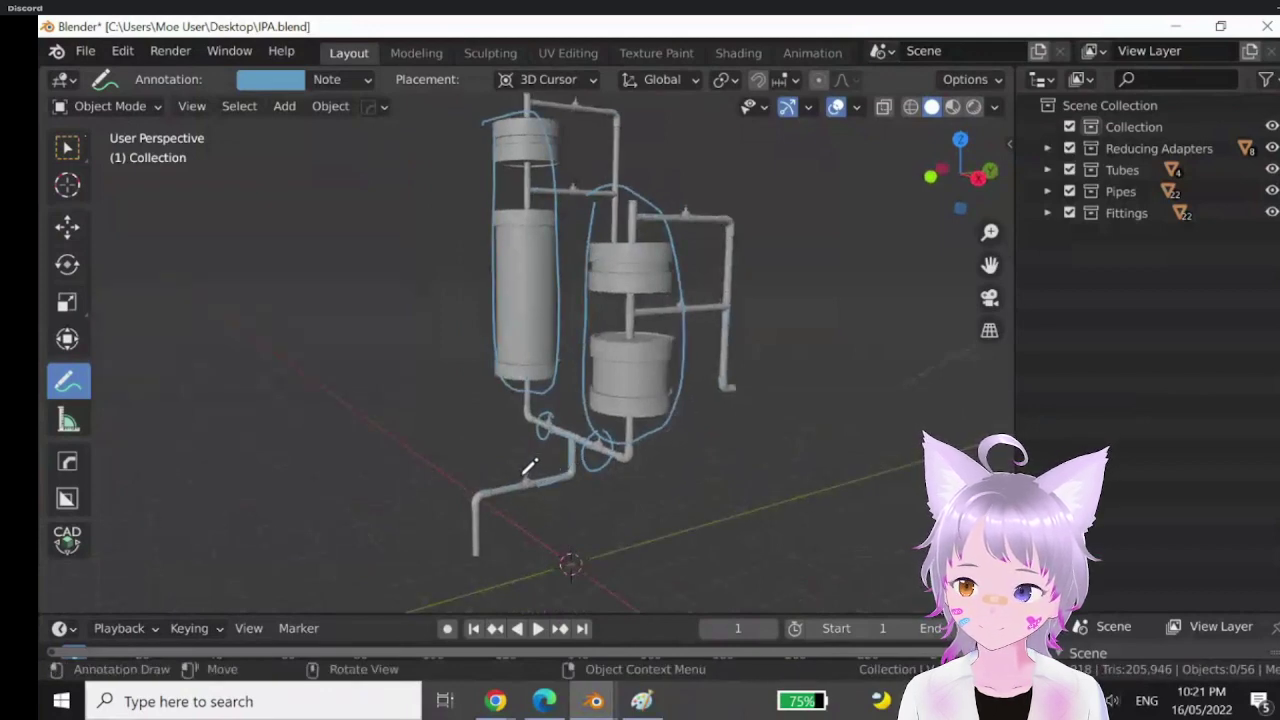
pyautogui.moveTo(530, 466)
pyautogui.mouseDown()
pyautogui.moveTo(521, 489)
pyautogui.moveTo(537, 468)
pyautogui.mouseUp()
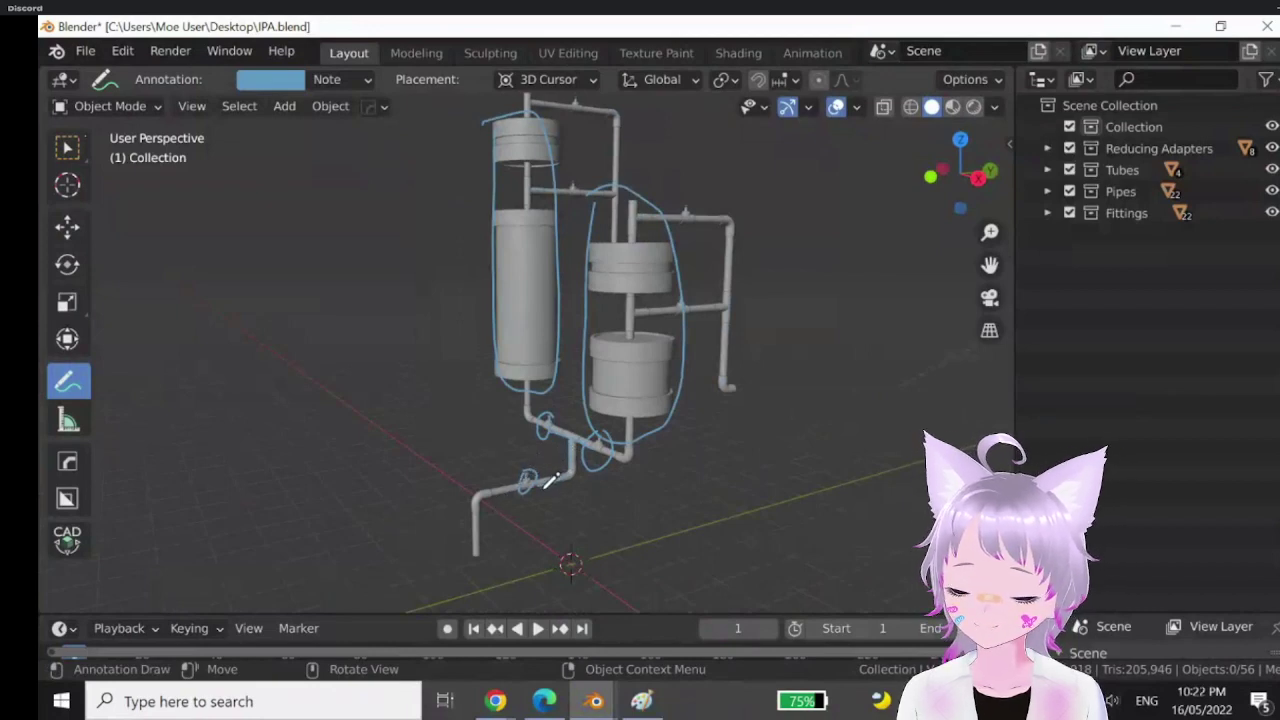
# - Draw a blue container under the drain pipe's outlet, label it 1 US gal, and write 3.8L beneath it
pyautogui.keyDown('shift'); pyautogui.moveTo(564, 474); pyautogui.dragTo(610, 339, button='middle'); pyautogui.keyUp('shift')
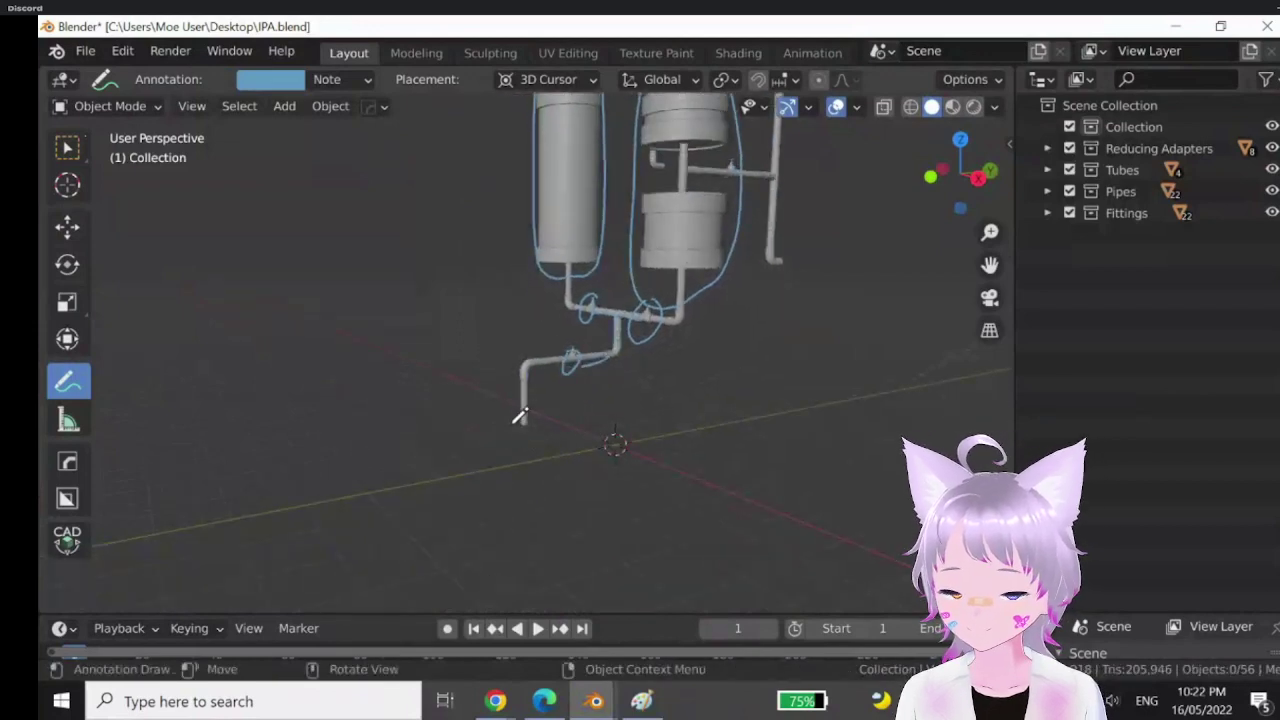
pyautogui.moveTo(519, 418)
pyautogui.mouseDown()
pyautogui.moveTo(515, 478)
pyautogui.moveTo(528, 500)
pyautogui.moveTo(580, 492)
pyautogui.moveTo(572, 420)
pyautogui.moveTo(542, 422)
pyautogui.moveTo(544, 479)
pyautogui.moveTo(566, 466)
pyautogui.moveTo(588, 478)
pyautogui.mouseUp()
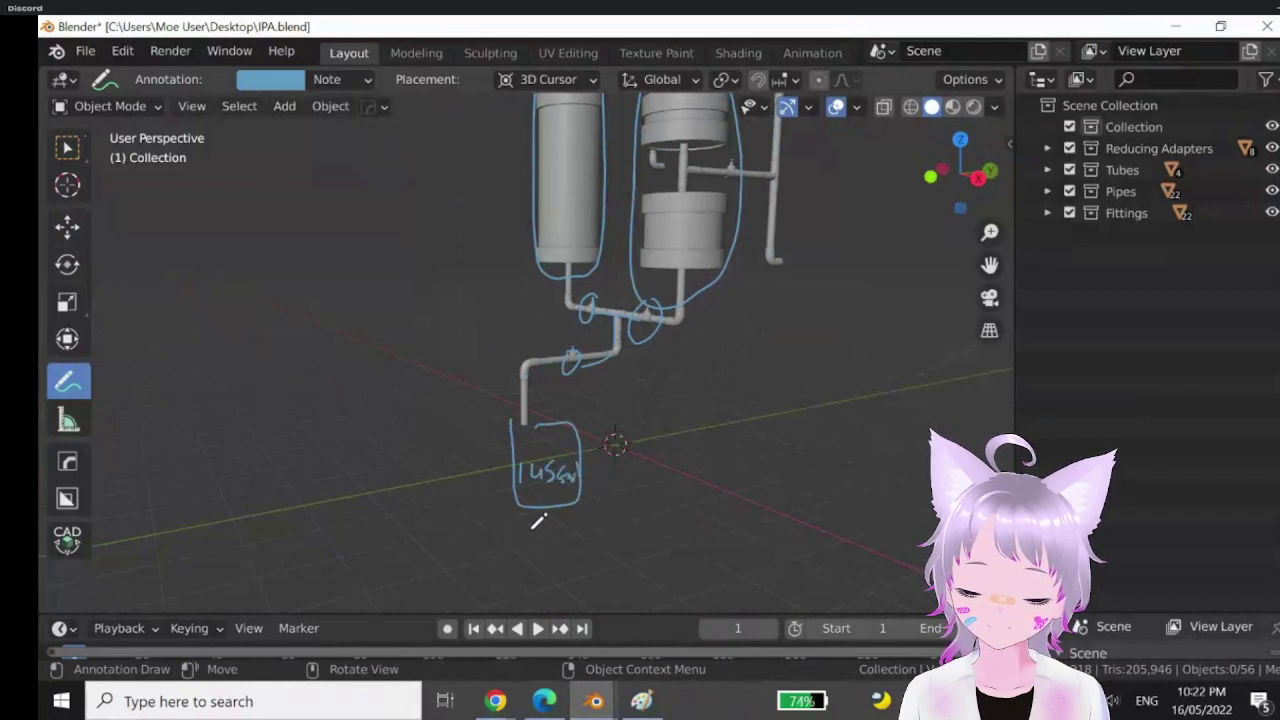
pyautogui.moveTo(537, 523)
pyautogui.mouseDown()
pyautogui.moveTo(579, 512)
pyautogui.moveTo(588, 531)
pyautogui.moveTo(593, 510)
pyautogui.moveTo(618, 538)
pyautogui.mouseUp()
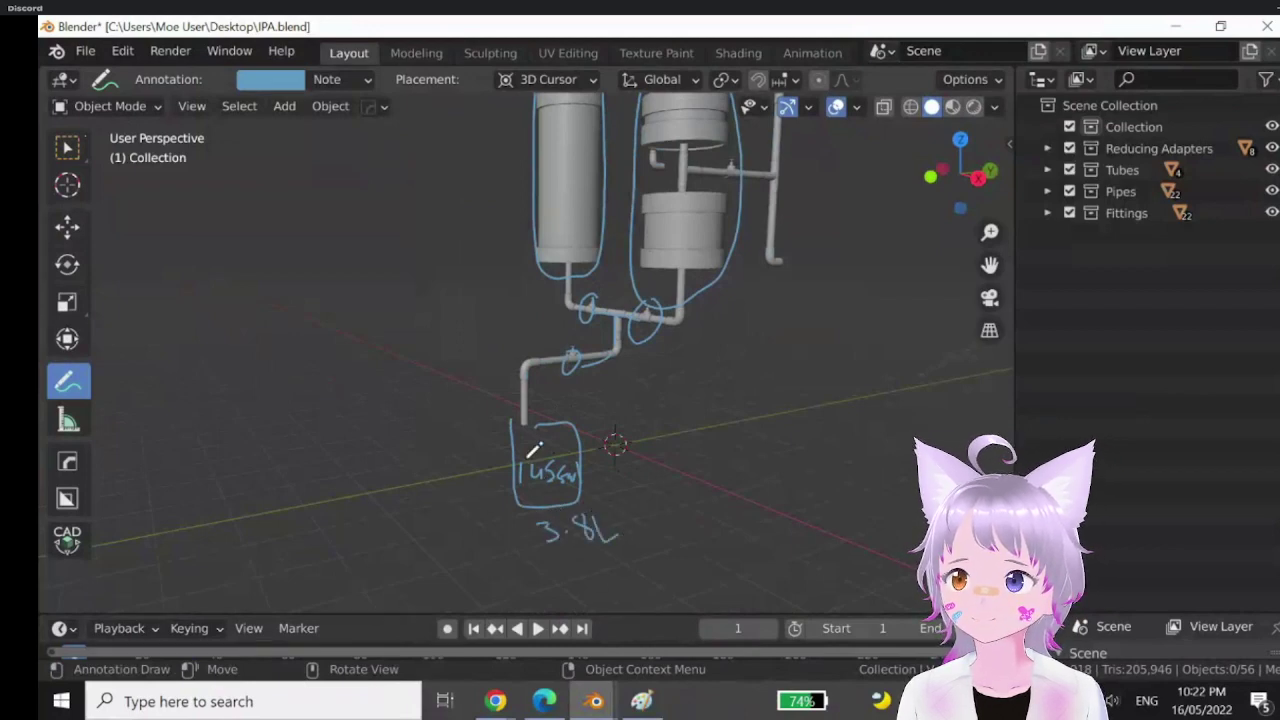
# - Clear all blue annotations from the tank and pipe model
pyautogui.scroll(-3, 533, 451)
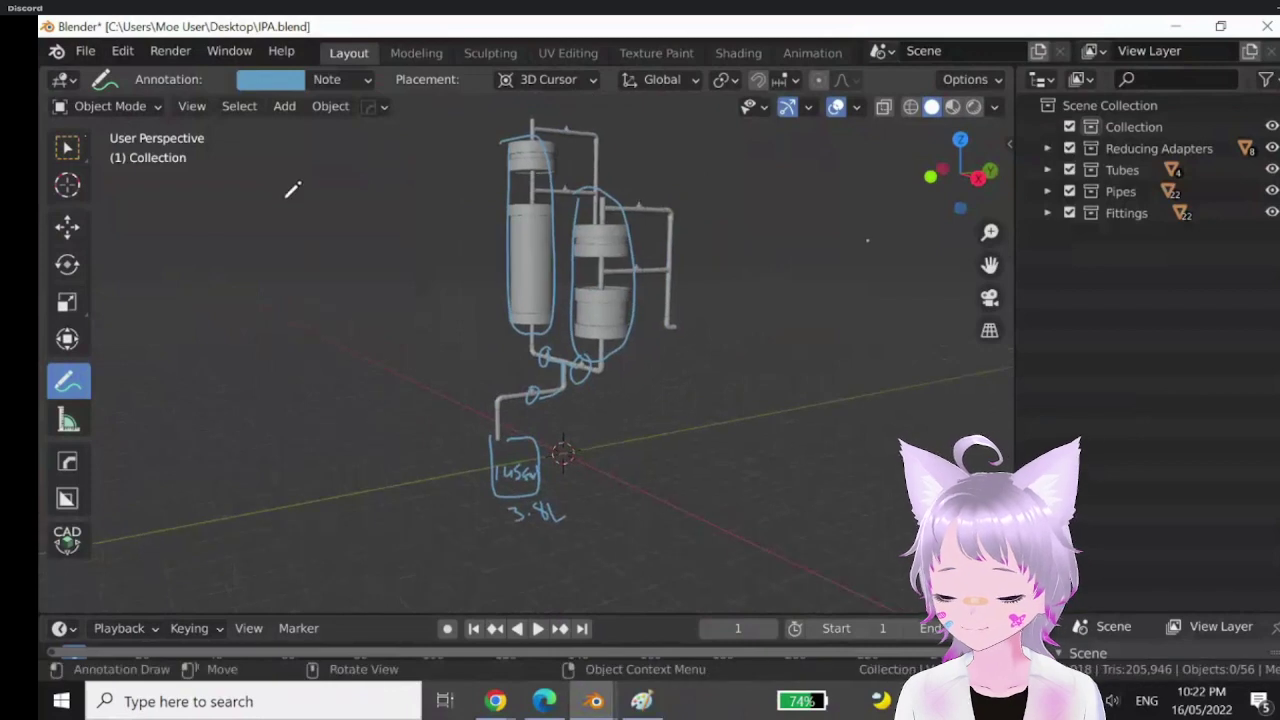
pyautogui.click(359, 79)
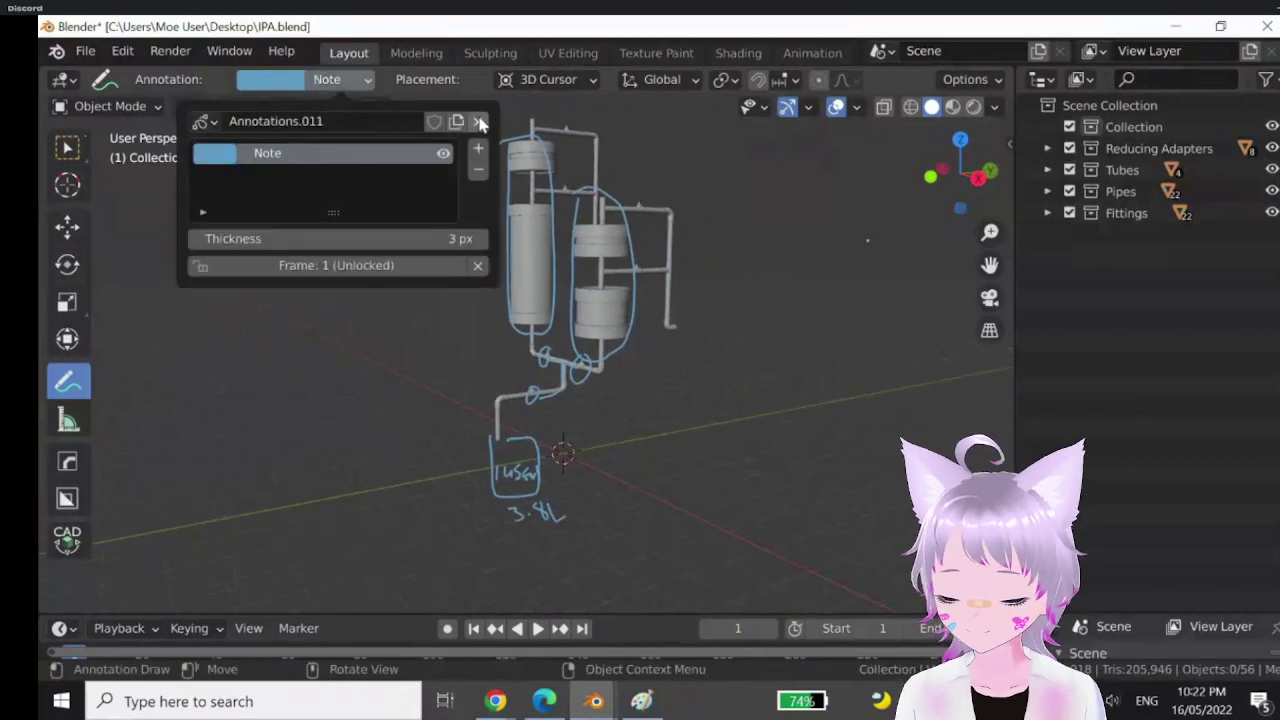
pyautogui.click(480, 122)
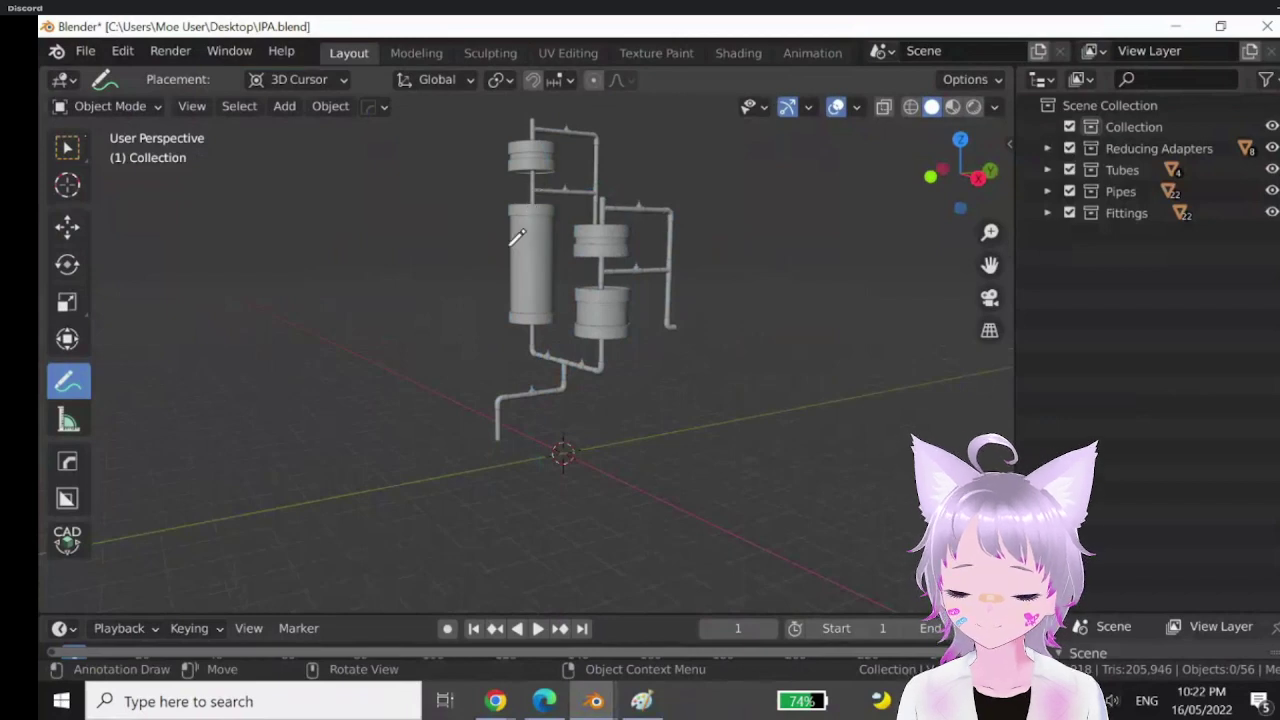
# - Select the pipe entering the shorter column's lower tank, the tee above it and the short pipe above the tee
pyautogui.scroll(3, 553, 285)
pyautogui.moveTo(578, 237); pyautogui.dragTo(446, 323, button='middle')
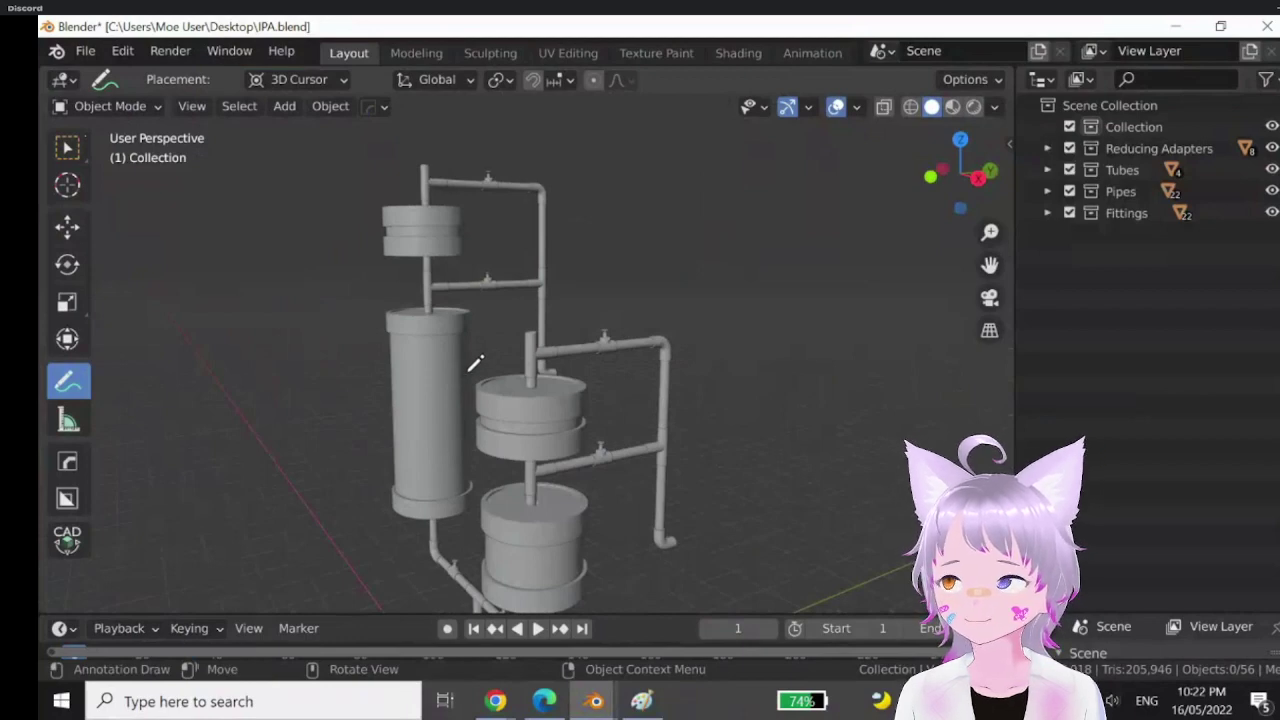
pyautogui.click(67, 147)
pyautogui.scroll(6, 588, 558)
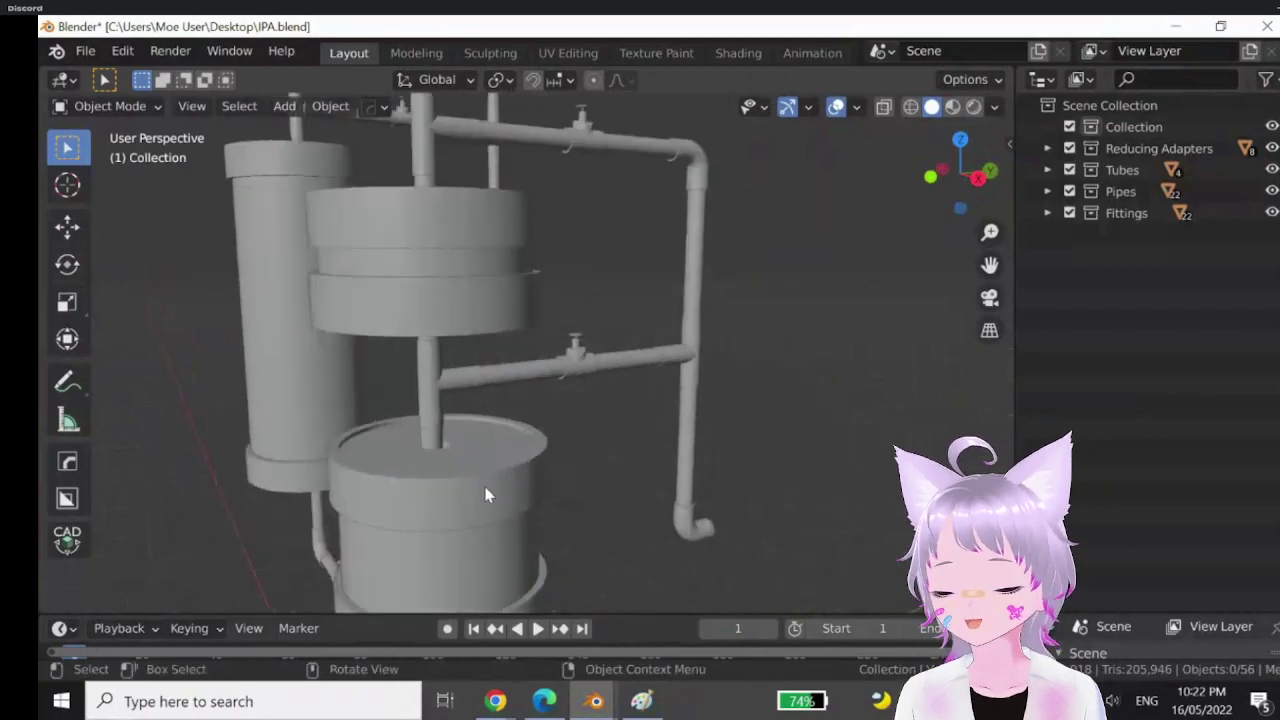
pyautogui.keyDown('shift'); pyautogui.moveTo(491, 500); pyautogui.dragTo(523, 423, button='middle'); pyautogui.keyUp('shift')
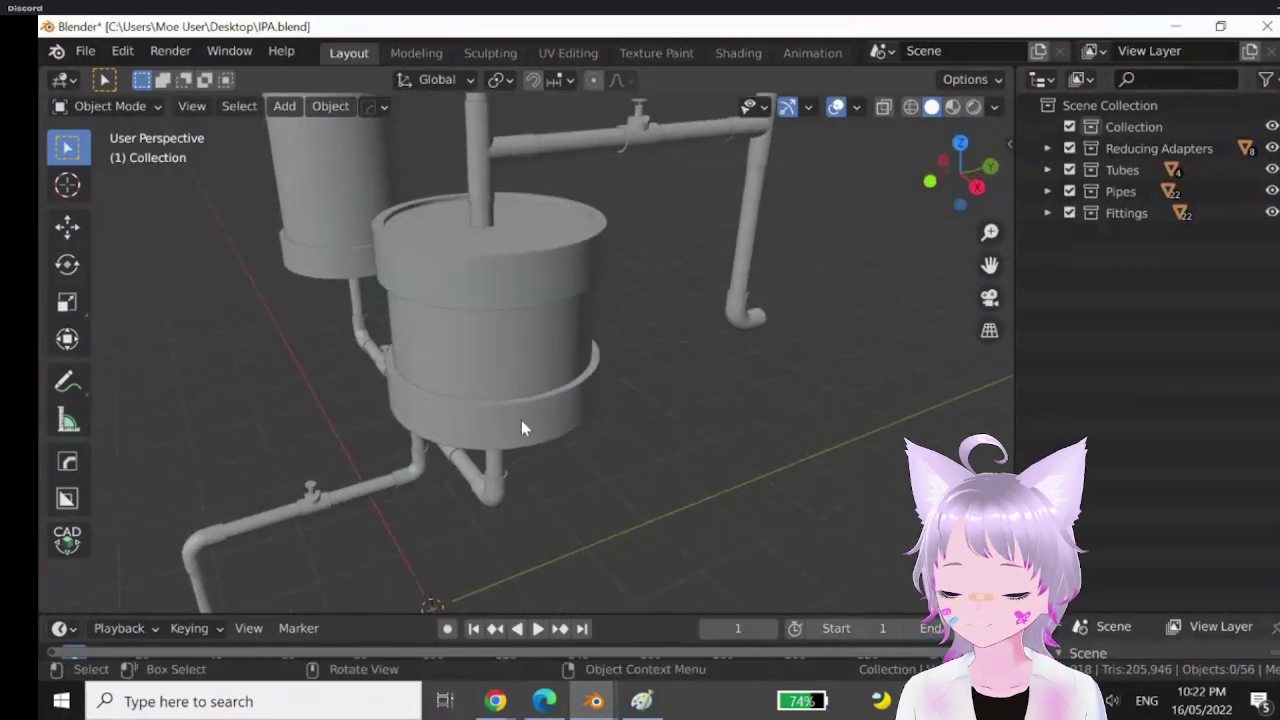
pyautogui.scroll(3, 514, 440)
pyautogui.scroll(5, 480, 395)
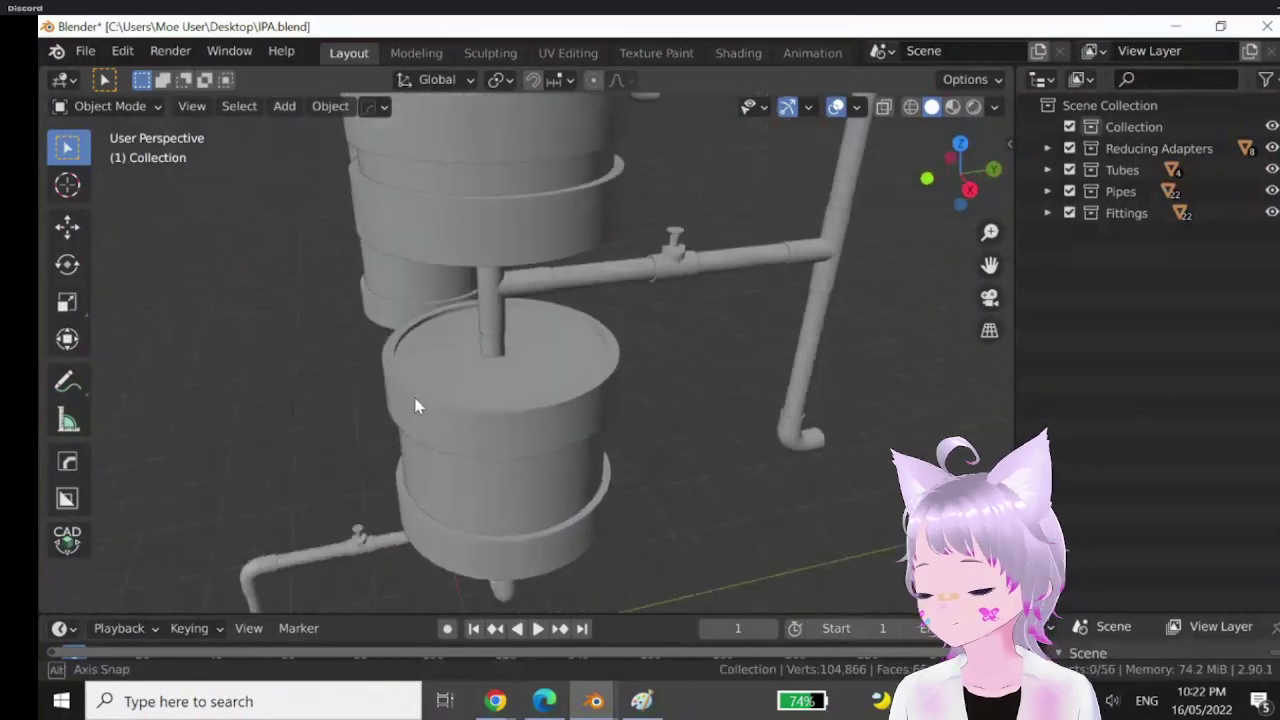
pyautogui.click(472, 300)
pyautogui.click(476, 299)
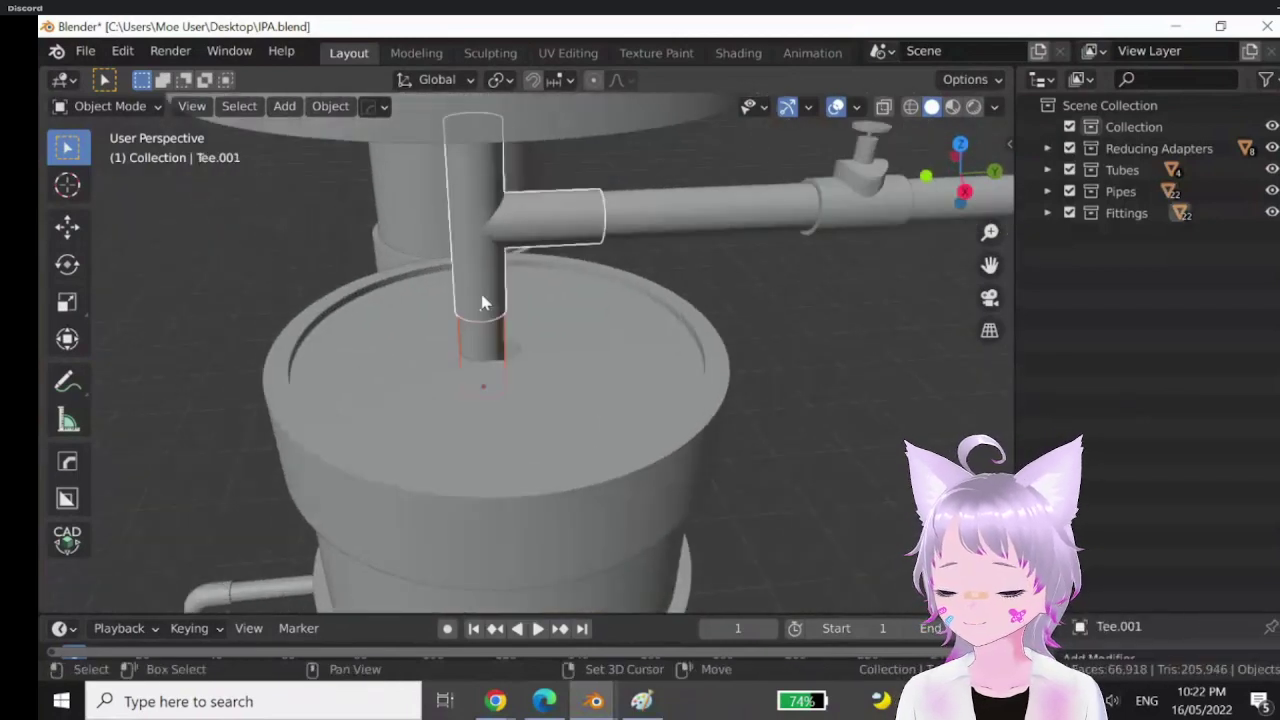
pyautogui.moveTo(552, 303); pyautogui.dragTo(508, 286, button='middle')
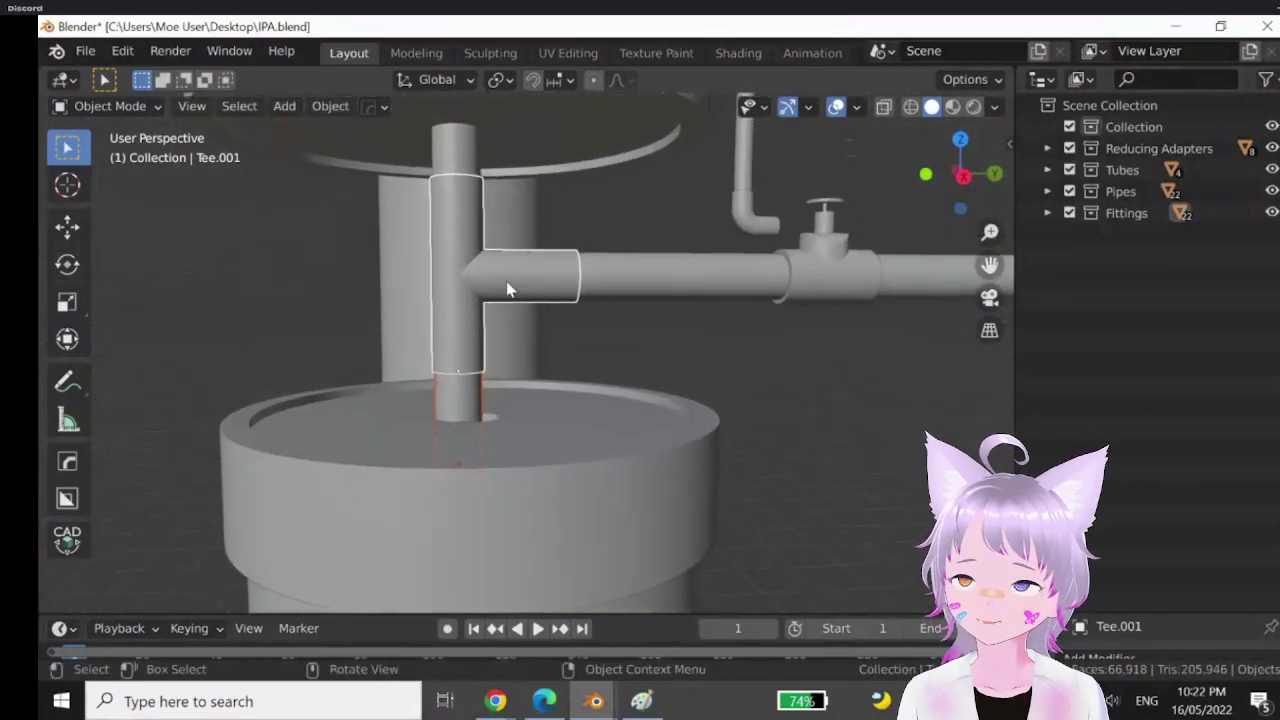
pyautogui.click(462, 168)
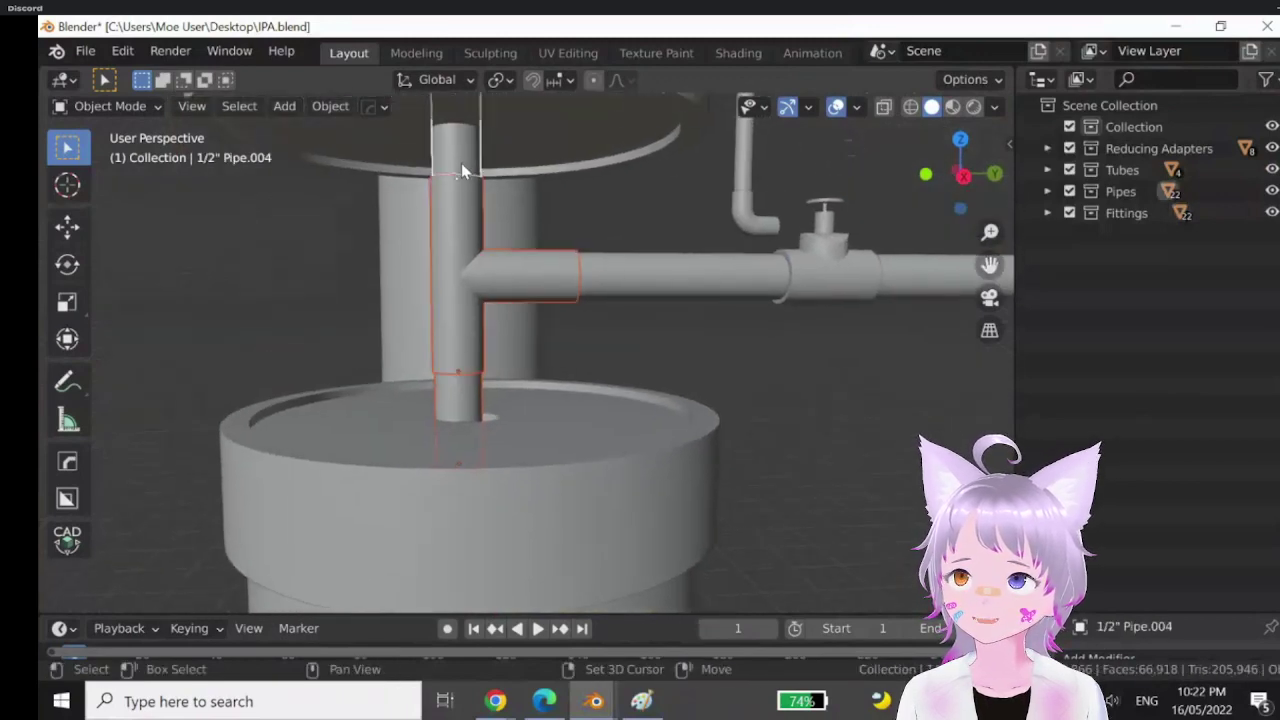
# - Add the shorter column's upper container, its two reducing adapters and the tube between them, to the selection
pyautogui.moveTo(549, 286); pyautogui.dragTo(541, 220, button='middle')
pyautogui.click(539, 195)
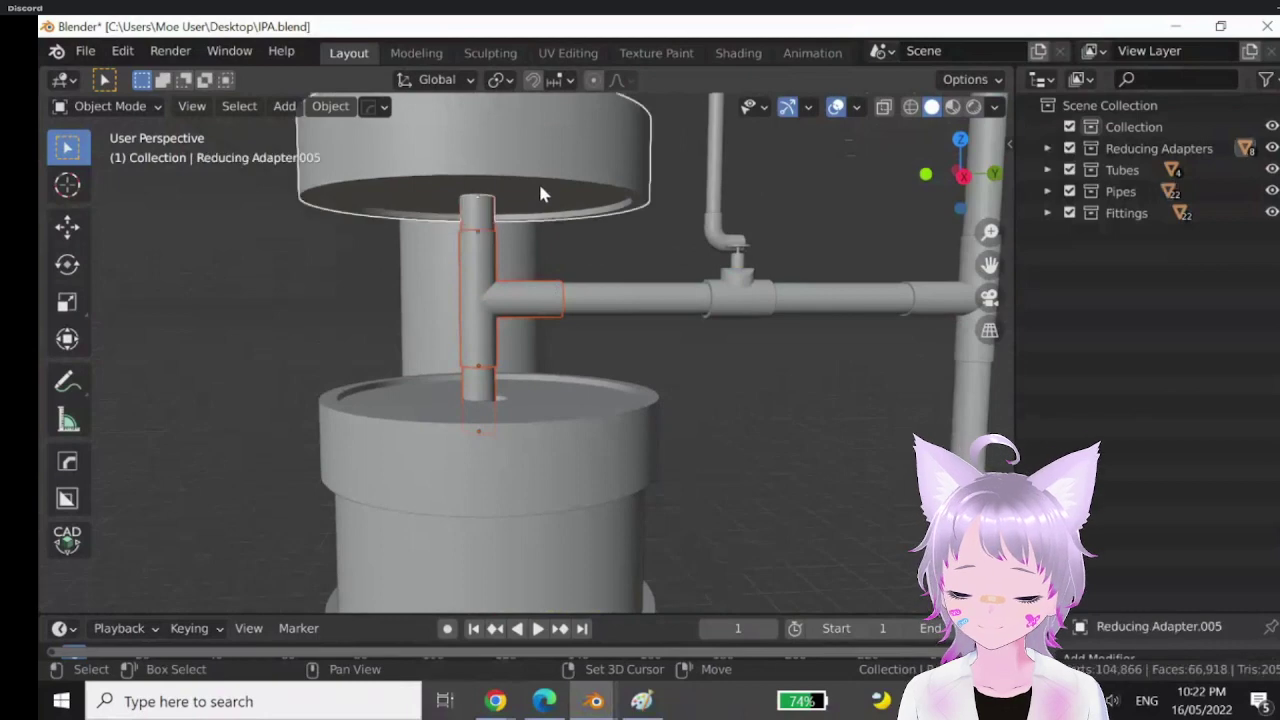
pyautogui.scroll(-2, 542, 208)
pyautogui.moveTo(539, 268)
pyautogui.keyDown('shift'); pyautogui.mouseDown(button='middle')
pyautogui.moveTo(552, 303)
pyautogui.moveTo(514, 263)
pyautogui.mouseUp(button='middle'); pyautogui.keyUp('shift')
pyautogui.keyDown('shift'); pyautogui.click(529, 220); pyautogui.keyUp('shift')
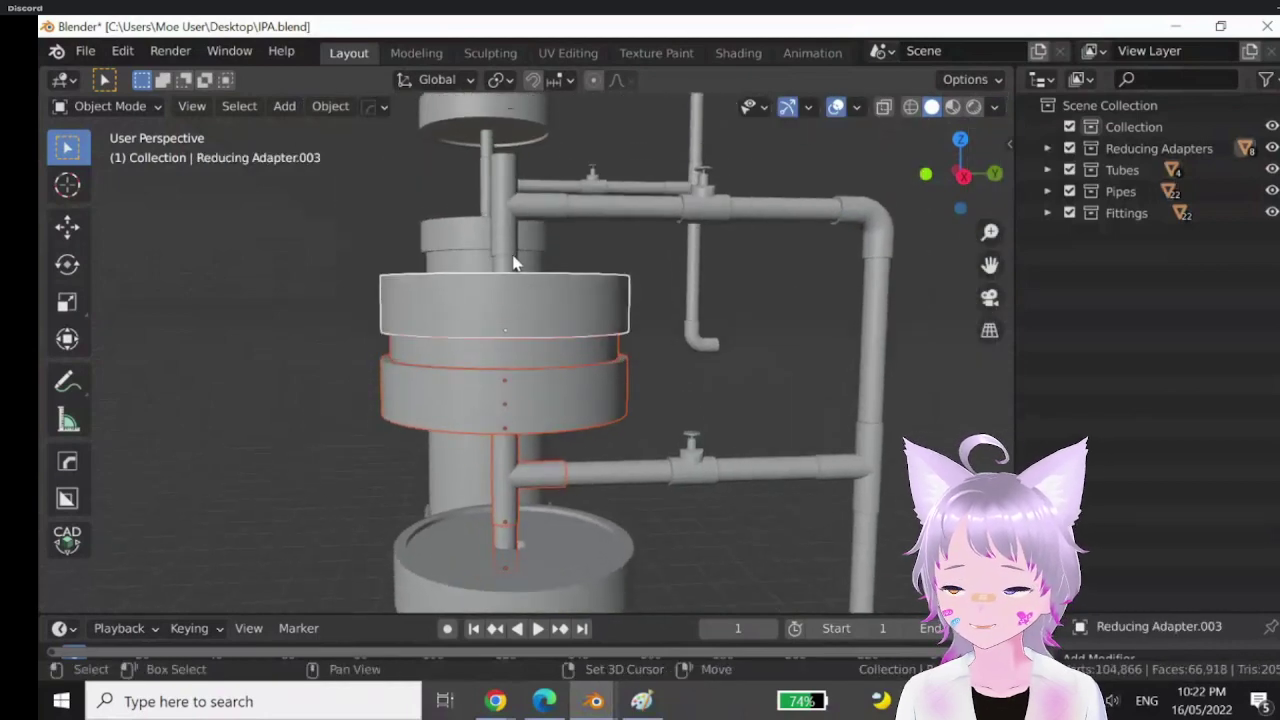
# - Add the upper tee, its horizontal pipes and valve, the corner elbow and the vertical pipe below it to the selection
pyautogui.keyDown('shift'); pyautogui.click(509, 243); pyautogui.keyUp('shift')
pyautogui.keyDown('shift'); pyautogui.click(548, 207); pyautogui.keyUp('shift')
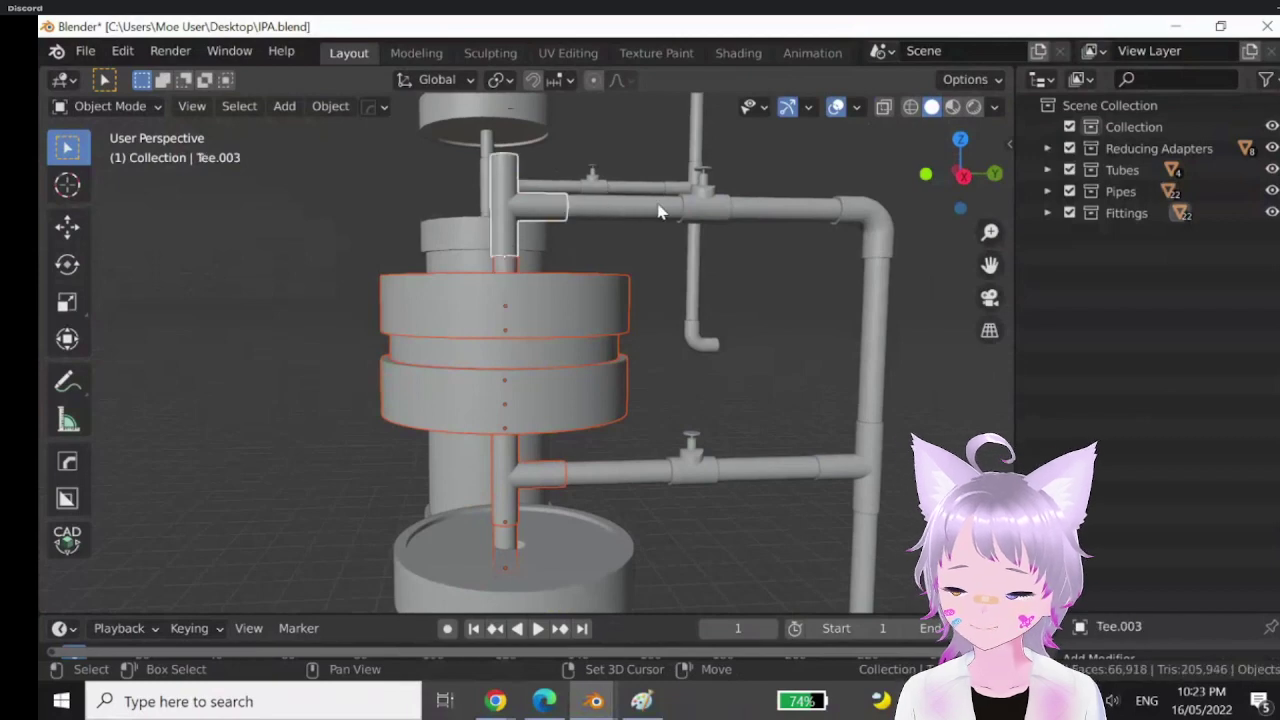
pyautogui.keyDown('shift'); pyautogui.click(709, 209); pyautogui.keyUp('shift')
pyautogui.keyDown('shift'); pyautogui.click(709, 209); pyautogui.keyUp('shift')
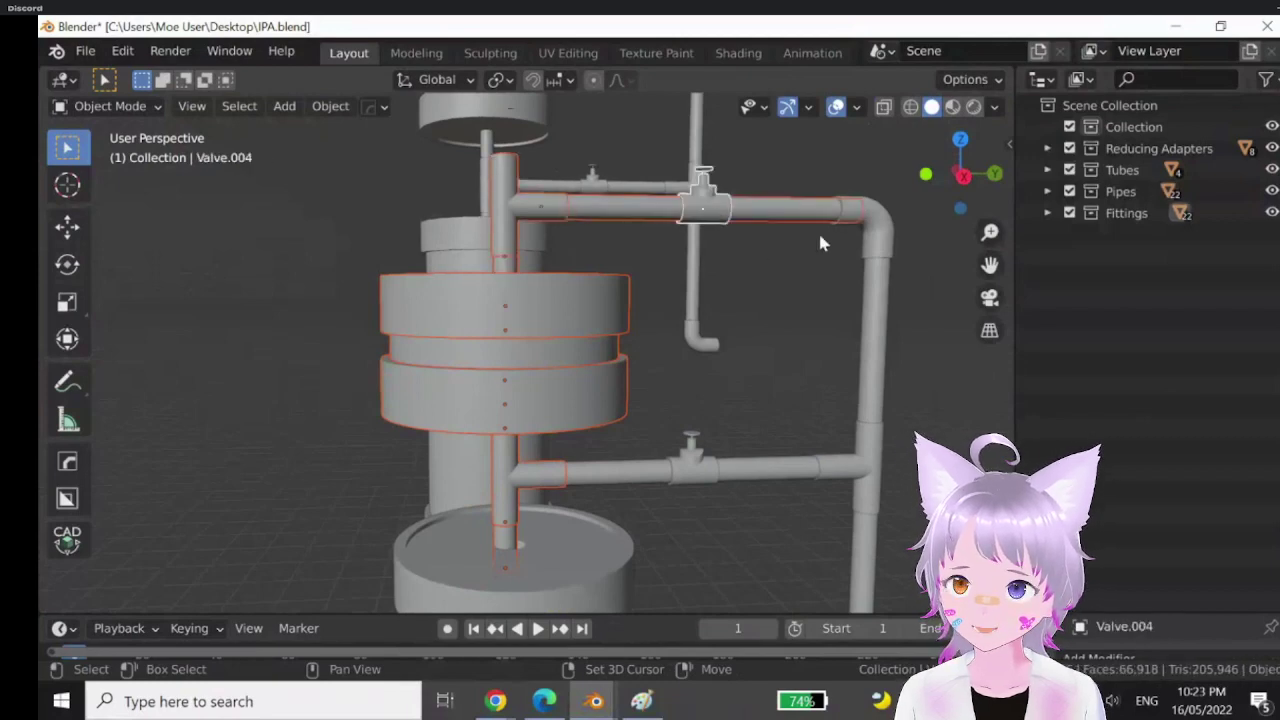
pyautogui.keyDown('shift'); pyautogui.click(874, 225); pyautogui.keyUp('shift')
pyautogui.keyDown('shift'); pyautogui.click(871, 350); pyautogui.keyUp('shift')
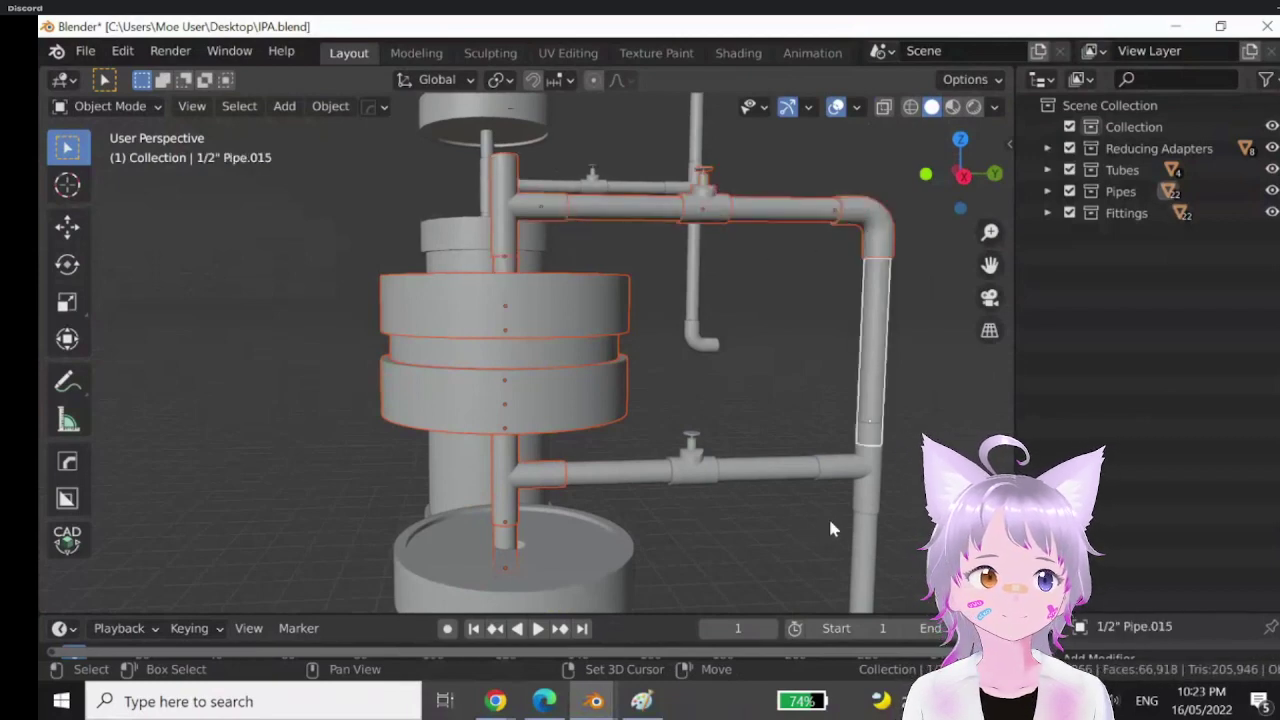
# - Add the lower horizontal branch and the downpipe with its outlet elbow to the selection using Box Select
pyautogui.scroll(-2, 865, 560)
pyautogui.keyDown('shift'); pyautogui.moveTo(842, 565); pyautogui.dragTo(794, 449, button='middle'); pyautogui.keyUp('shift')
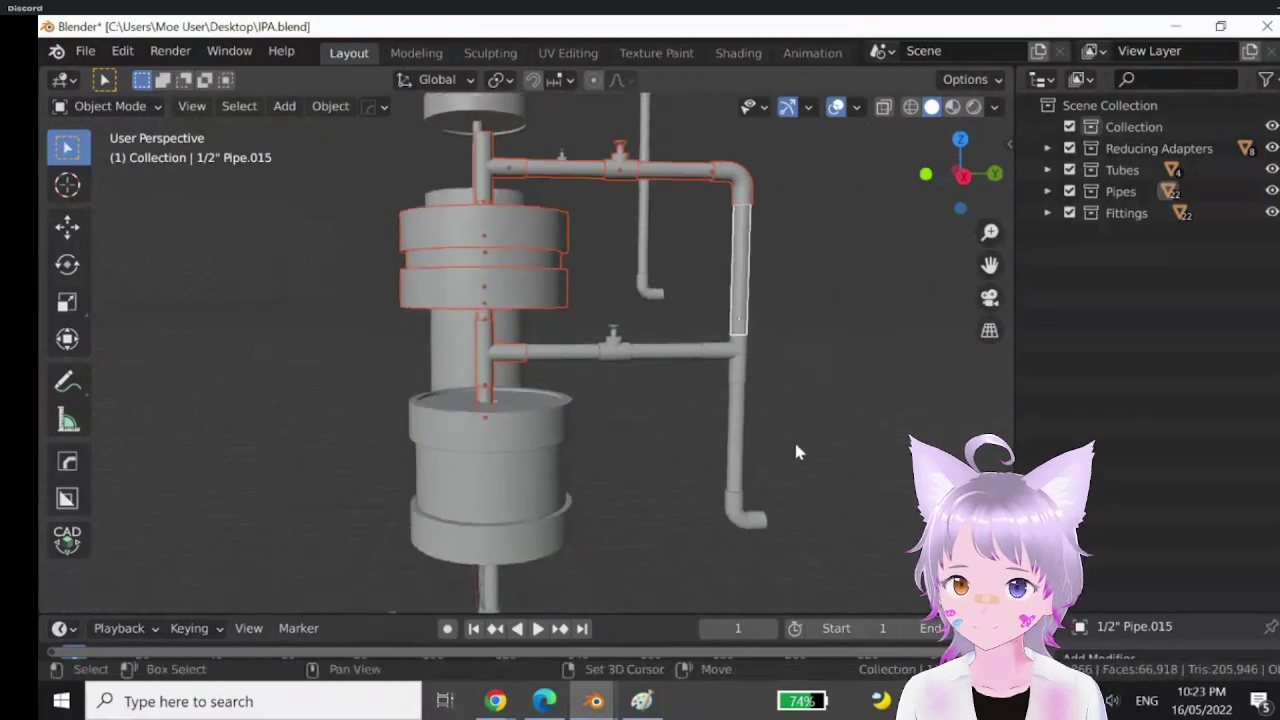
pyautogui.press('b')
pyautogui.moveTo(850, 551); pyautogui.dragTo(636, 342)
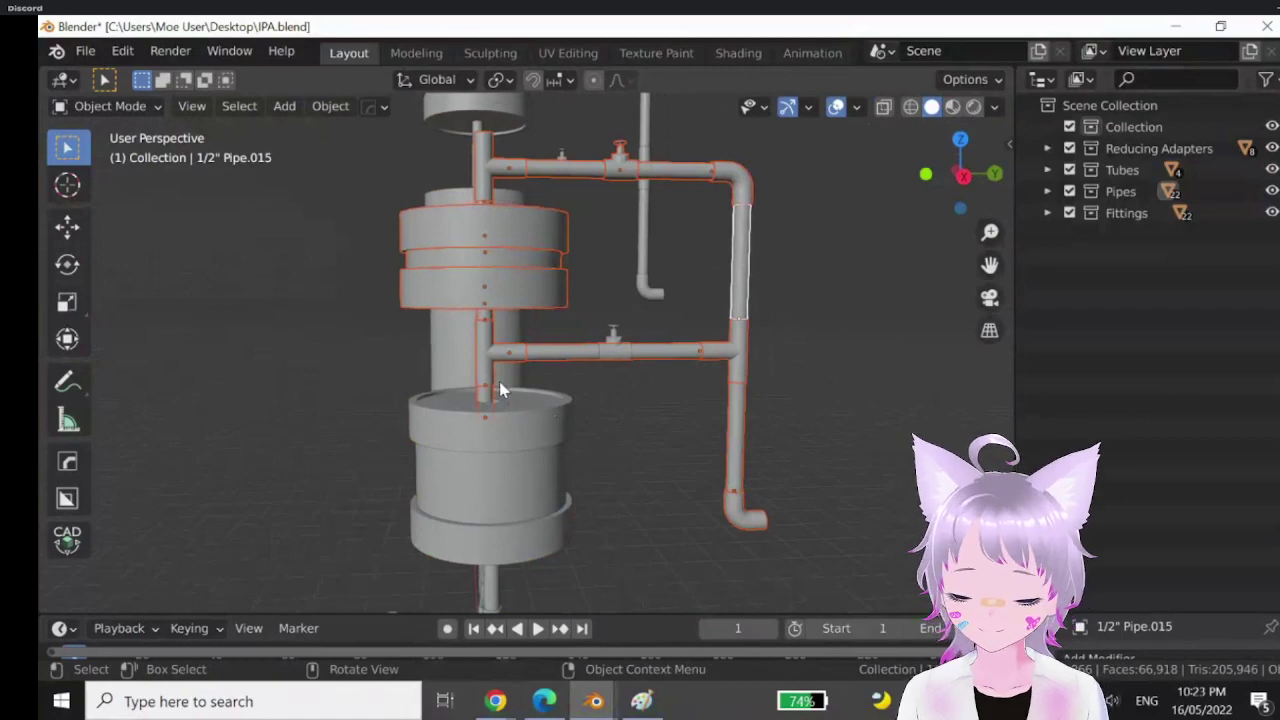
# - Move the selected upper assembly of the shorter column 0.175" along the global Y axis
pyautogui.scroll(6, 500, 380)
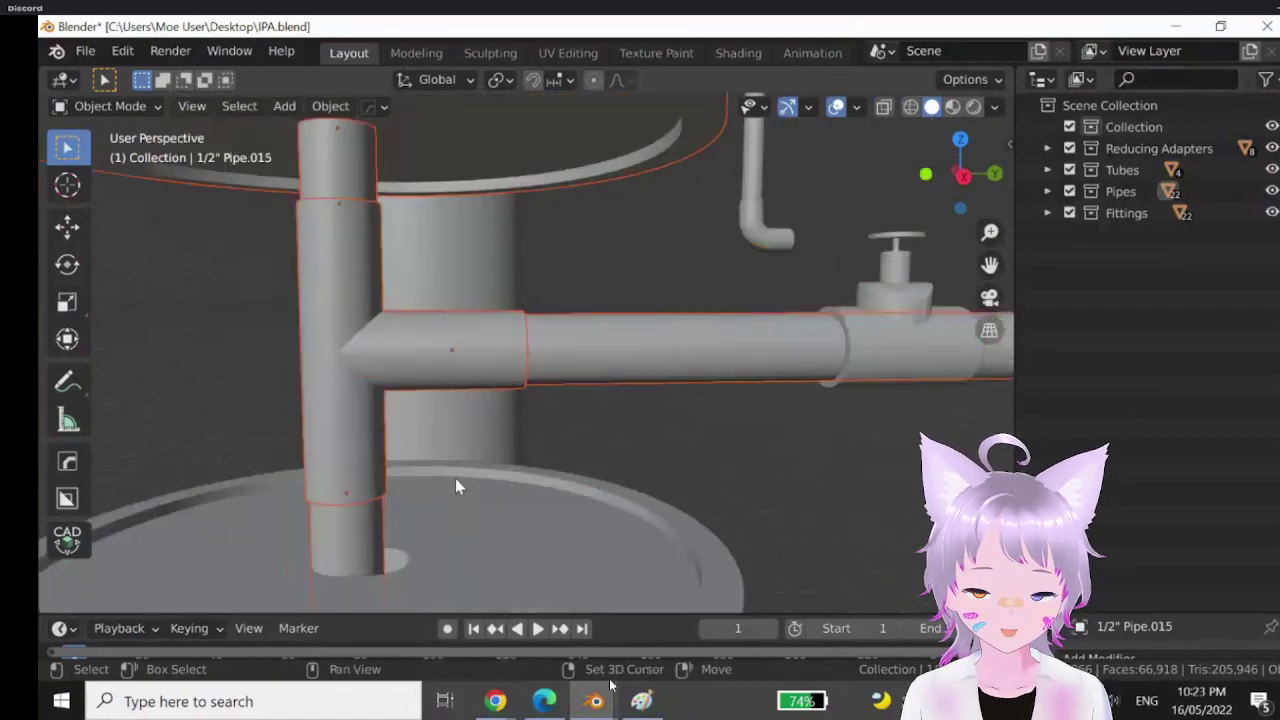
pyautogui.keyDown('shift'); pyautogui.moveTo(455, 478); pyautogui.dragTo(521, 430, button='middle'); pyautogui.keyUp('shift')
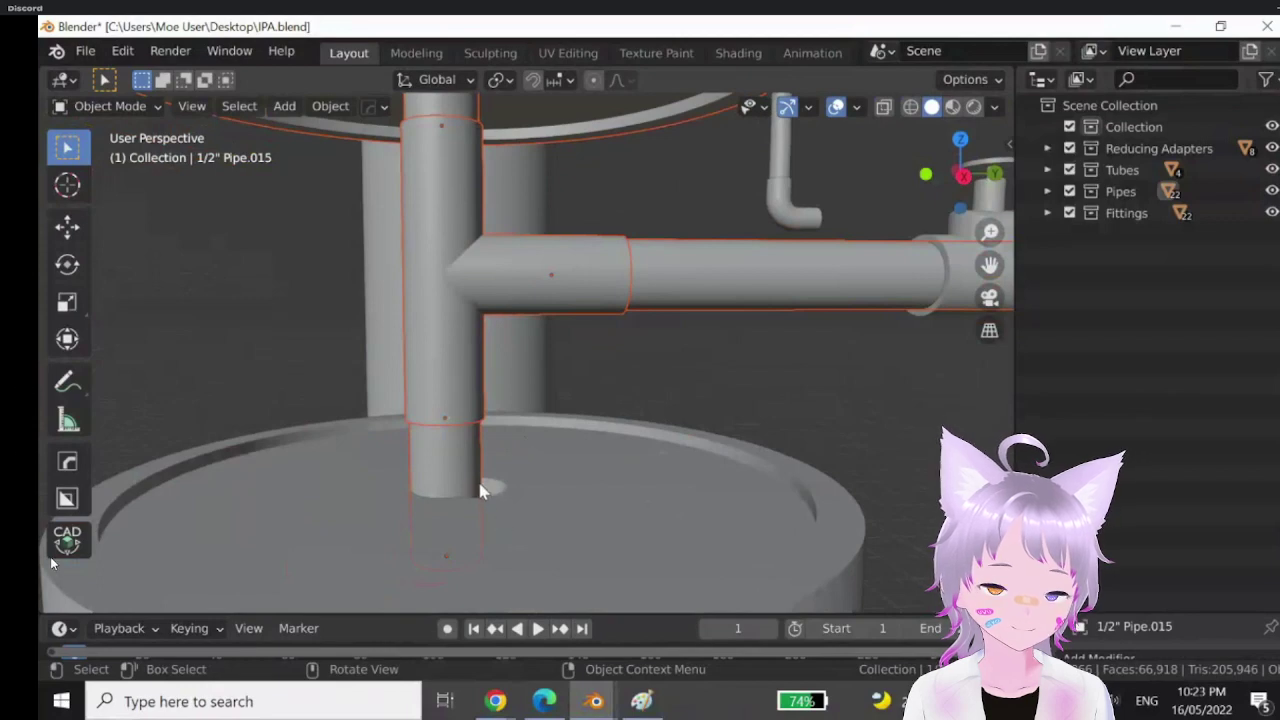
pyautogui.press('g')
pyautogui.press('y')
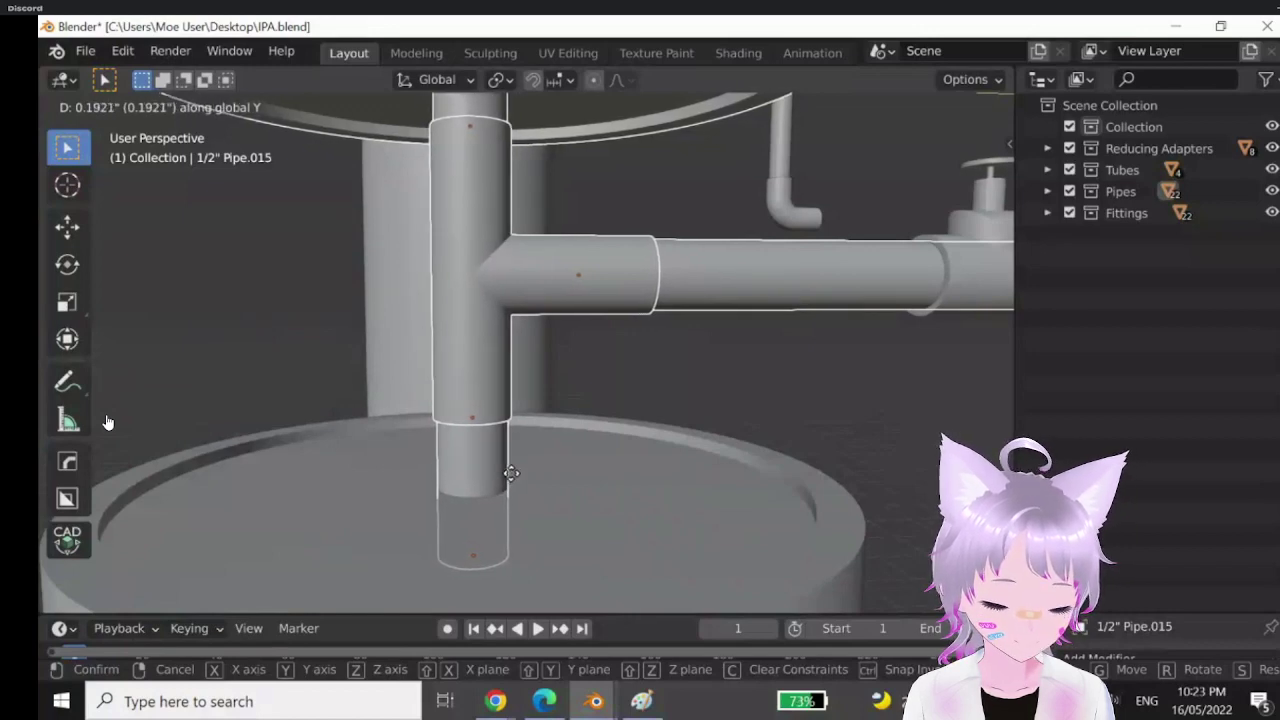
pyautogui.write('0.1')
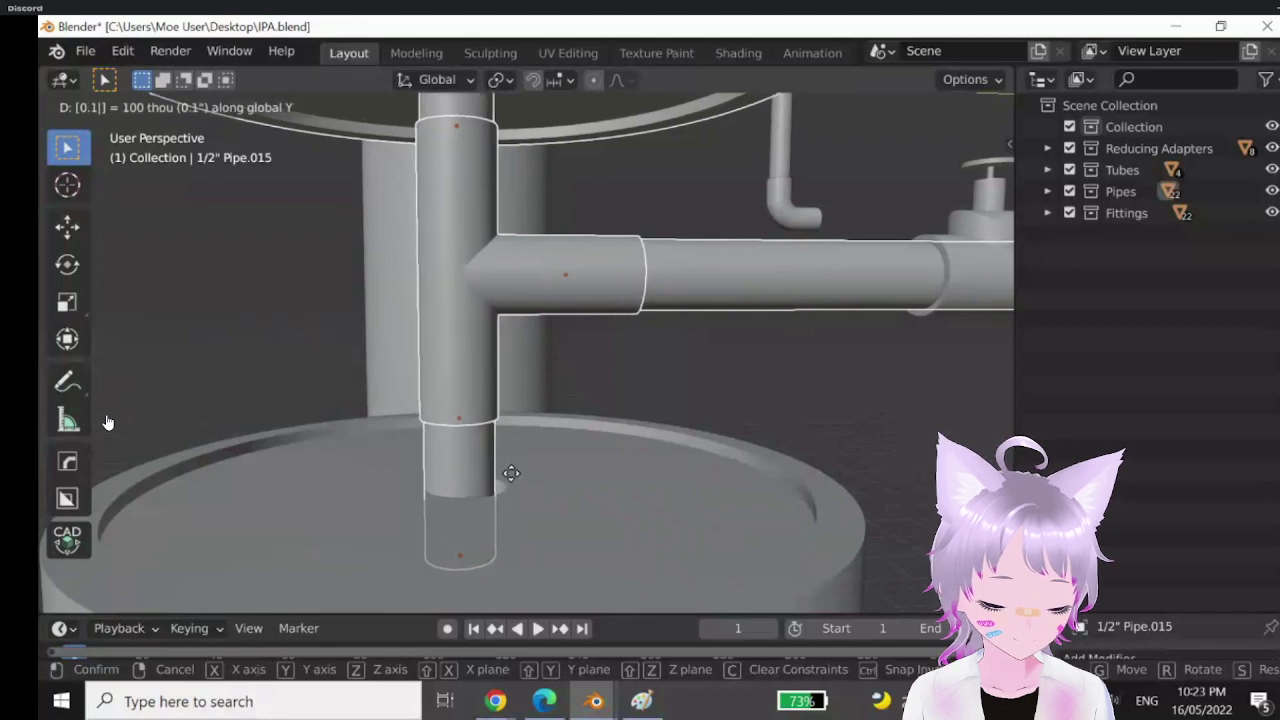
pyautogui.write('75')
pyautogui.press('Return')
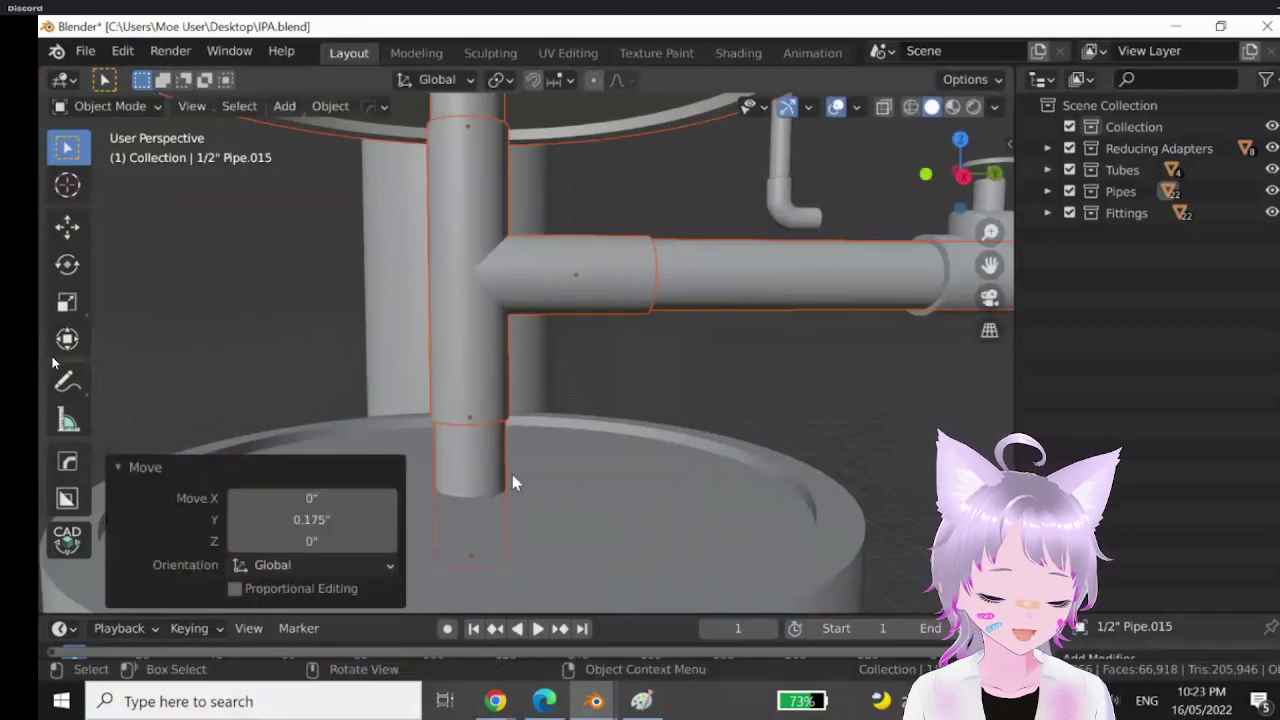
# - Deselect all parts of the model and save the IPA.blend file
pyautogui.hotkey('alt', 'a')
pyautogui.scroll(-4, 708, 510)
pyautogui.scroll(-3, 711, 514)
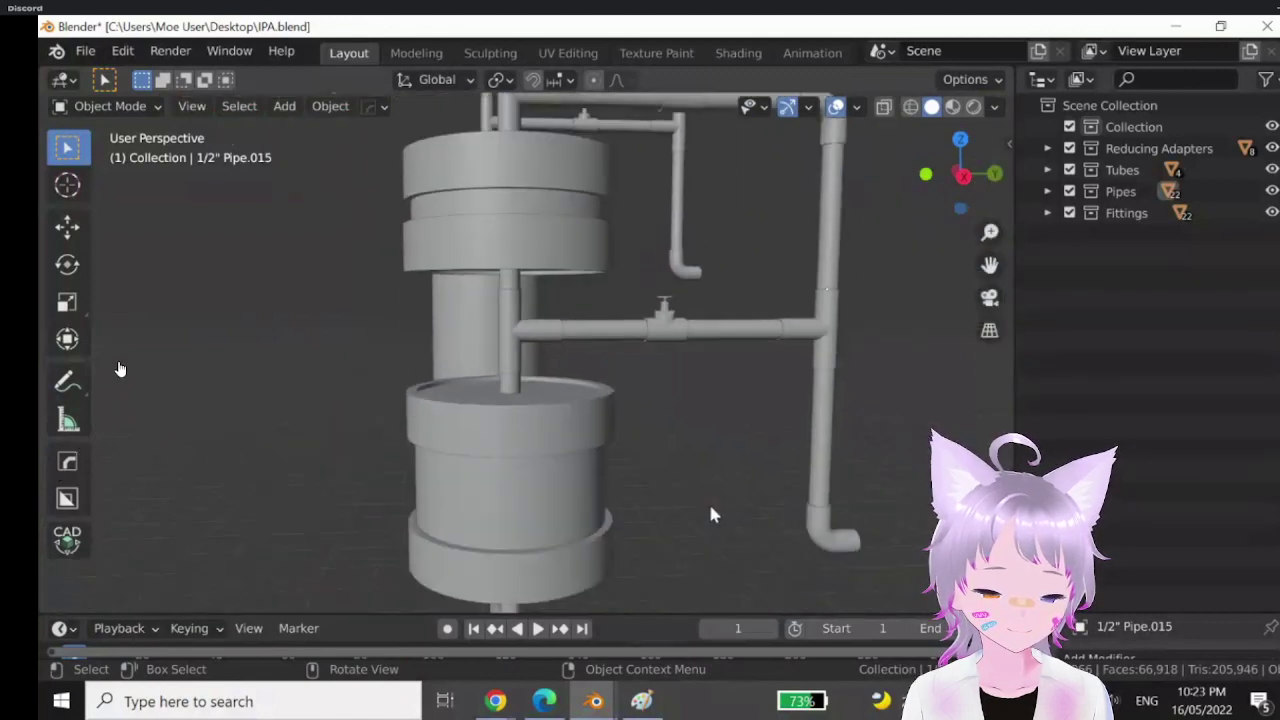
pyautogui.moveTo(711, 514); pyautogui.dragTo(684, 498, button='middle')
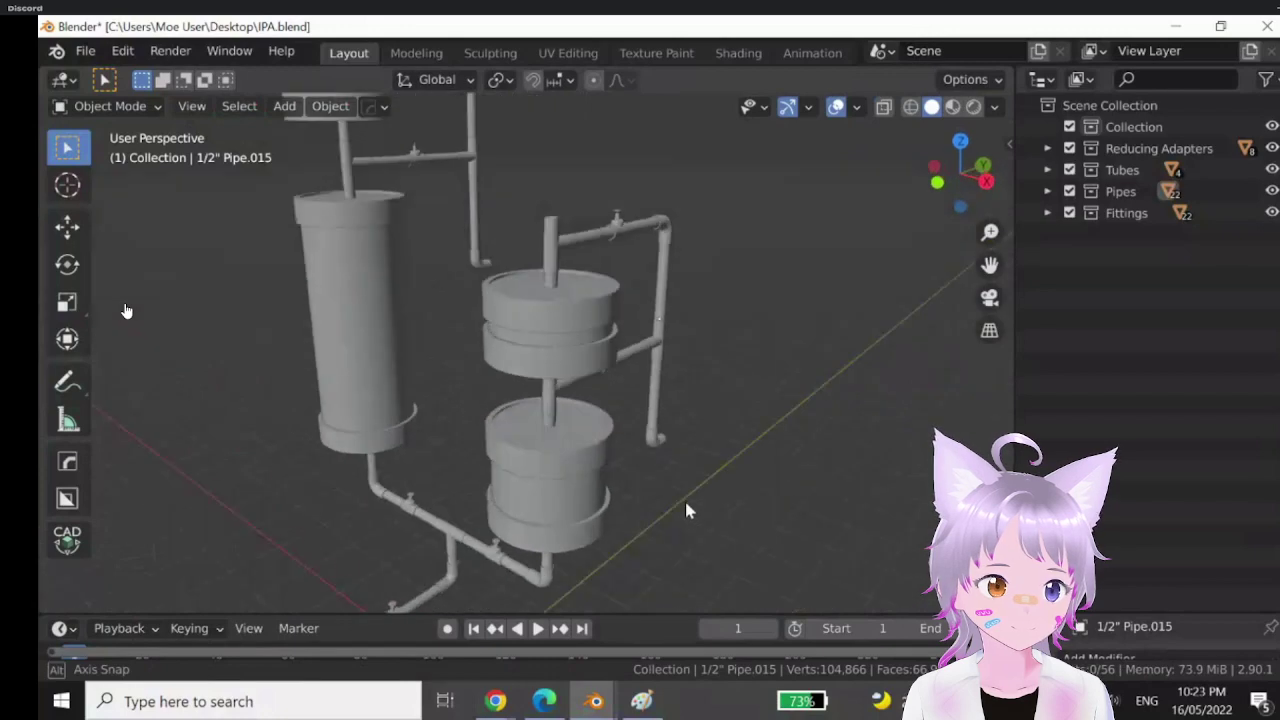
pyautogui.hotkey('ctrl', 's')
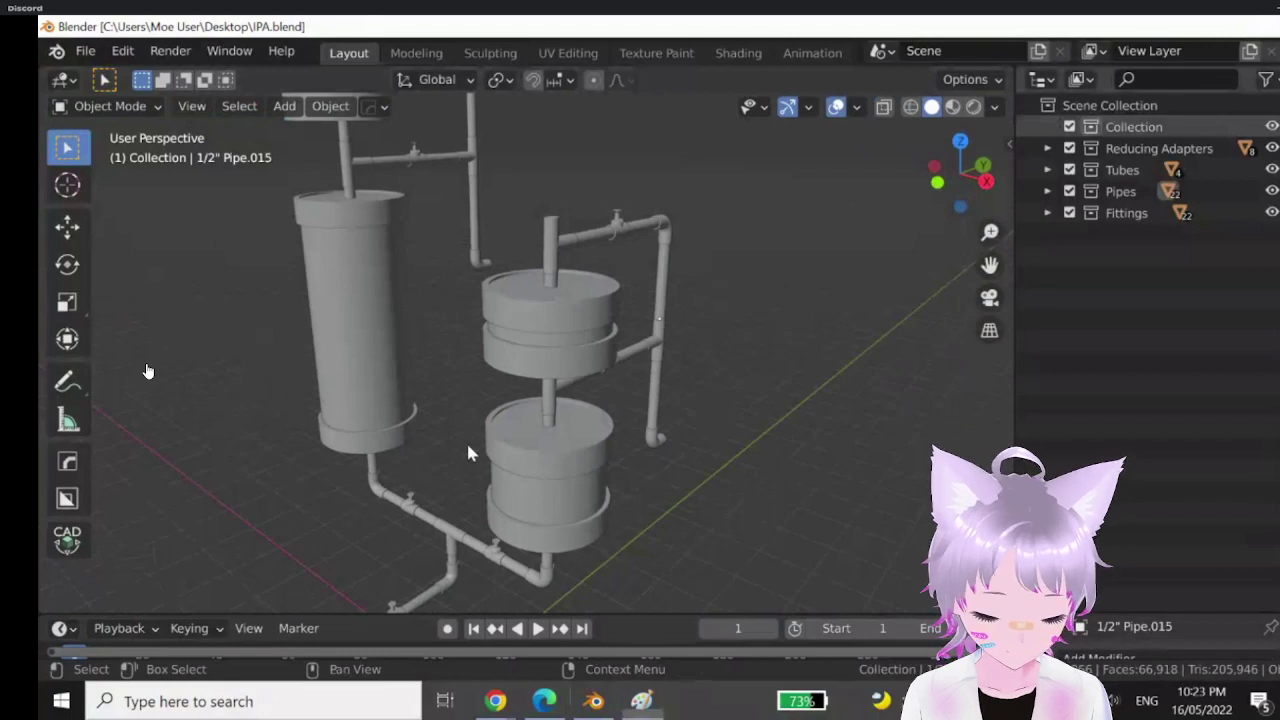
# - Switch to Paint and save the pipe drawing to the desktop as Venturi
pyautogui.hotkey('alt', 'Tab')
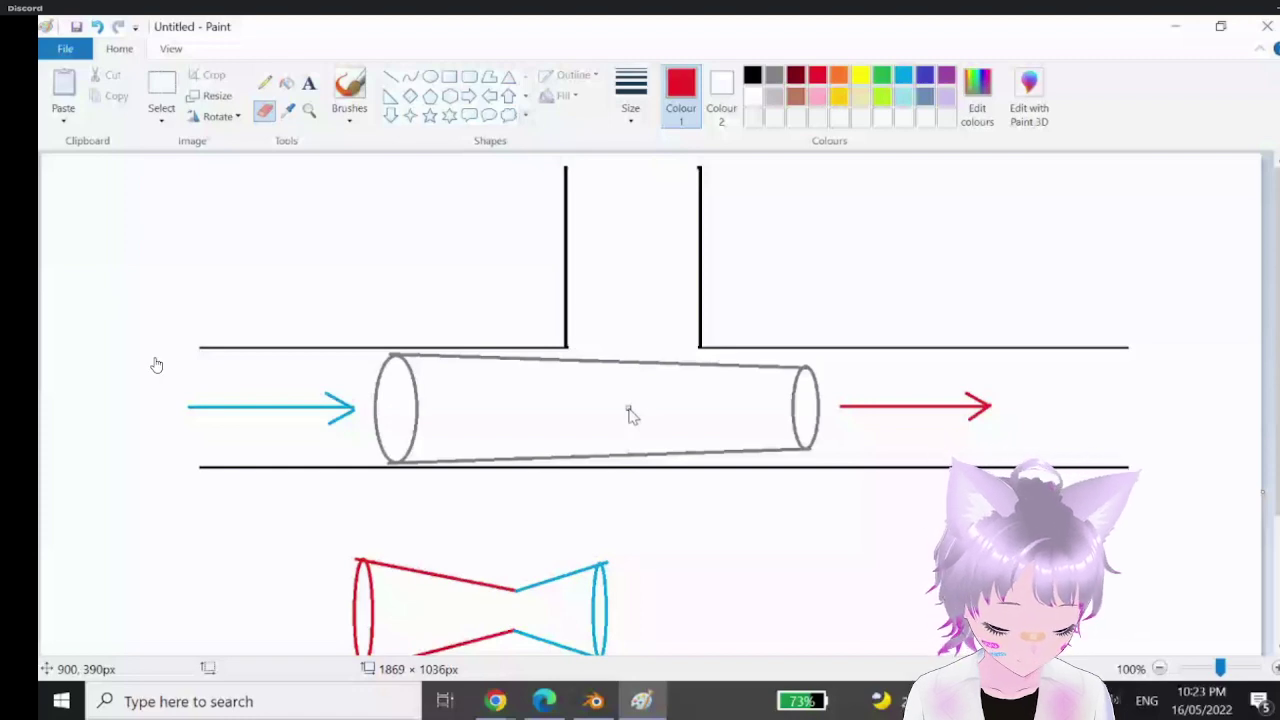
pyautogui.hotkey('ctrl', 's')
pyautogui.write('Venturi')
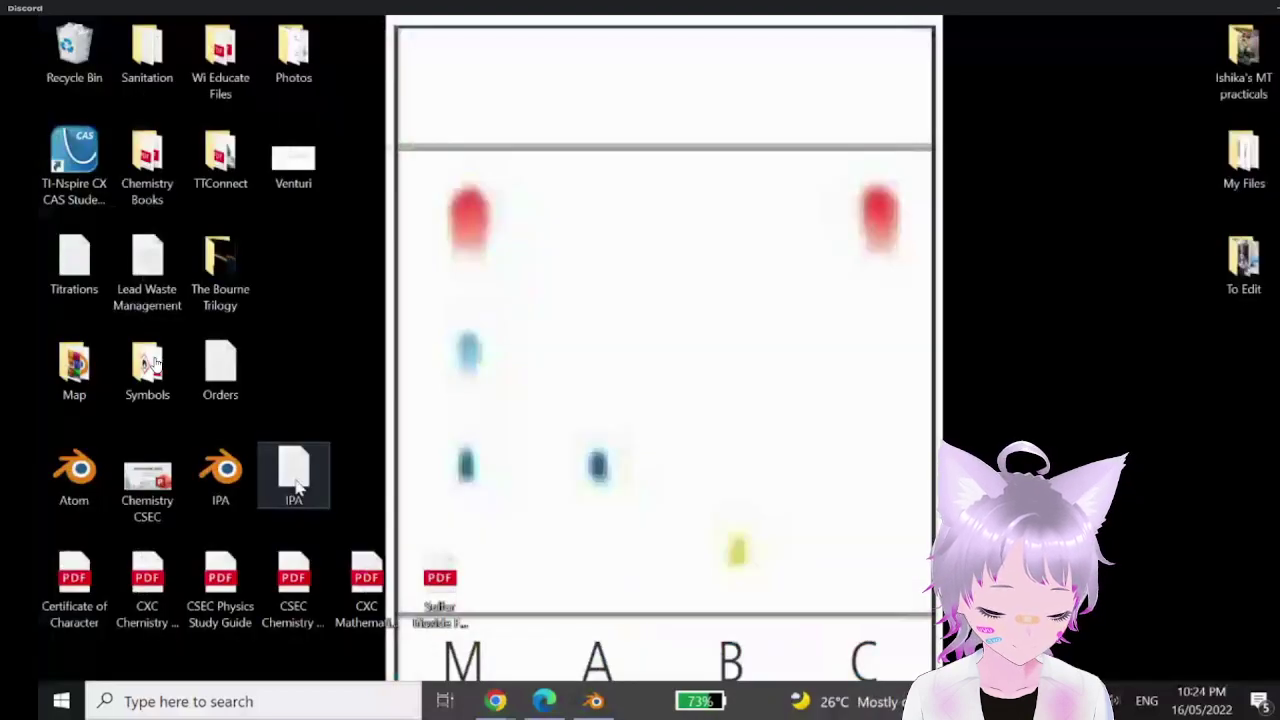
# - Open the IPA Blender file and the IPA text file from the desktop, and maximize the Notepad window
pyautogui.press('Left')
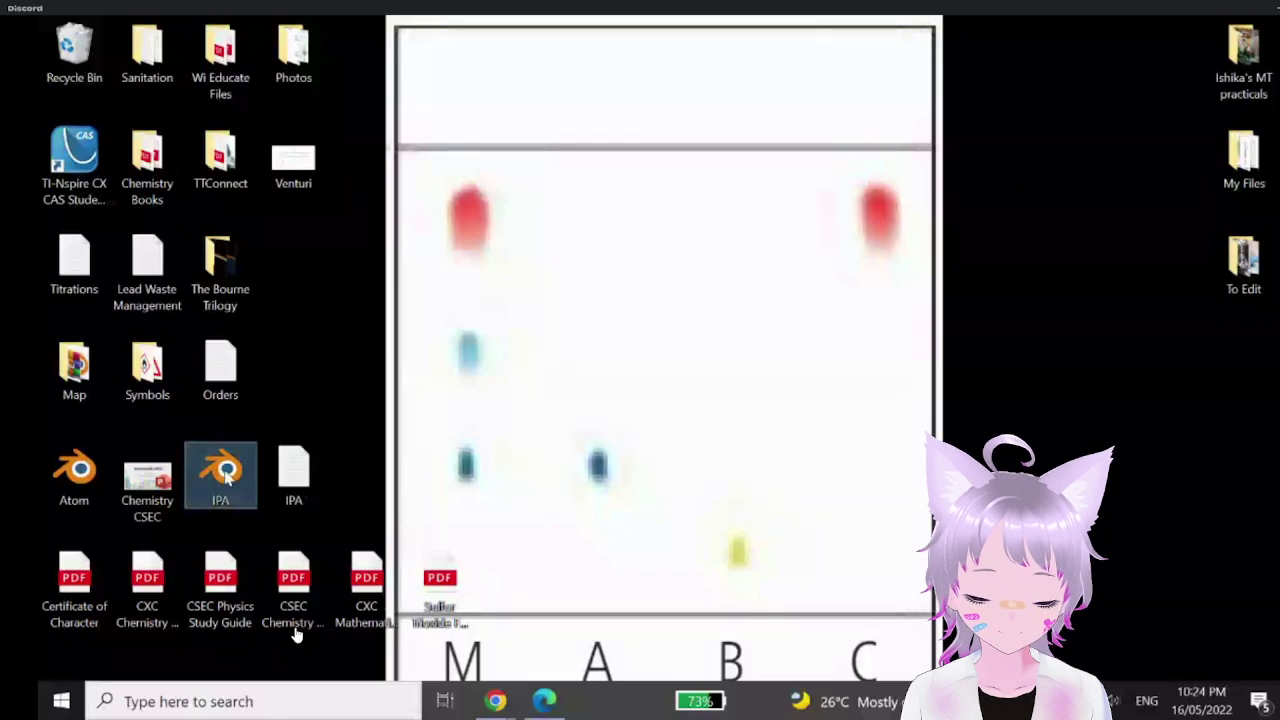
pyautogui.doubleClick(224, 476)
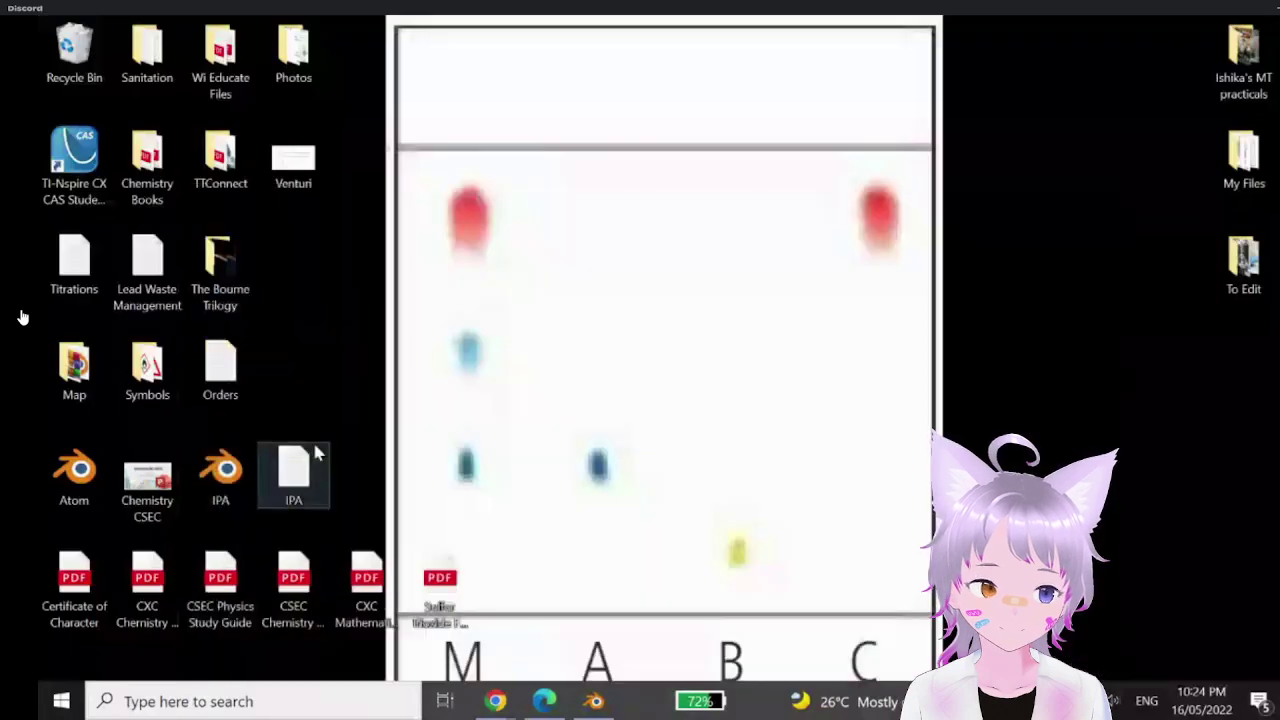
pyautogui.doubleClick(289, 468)
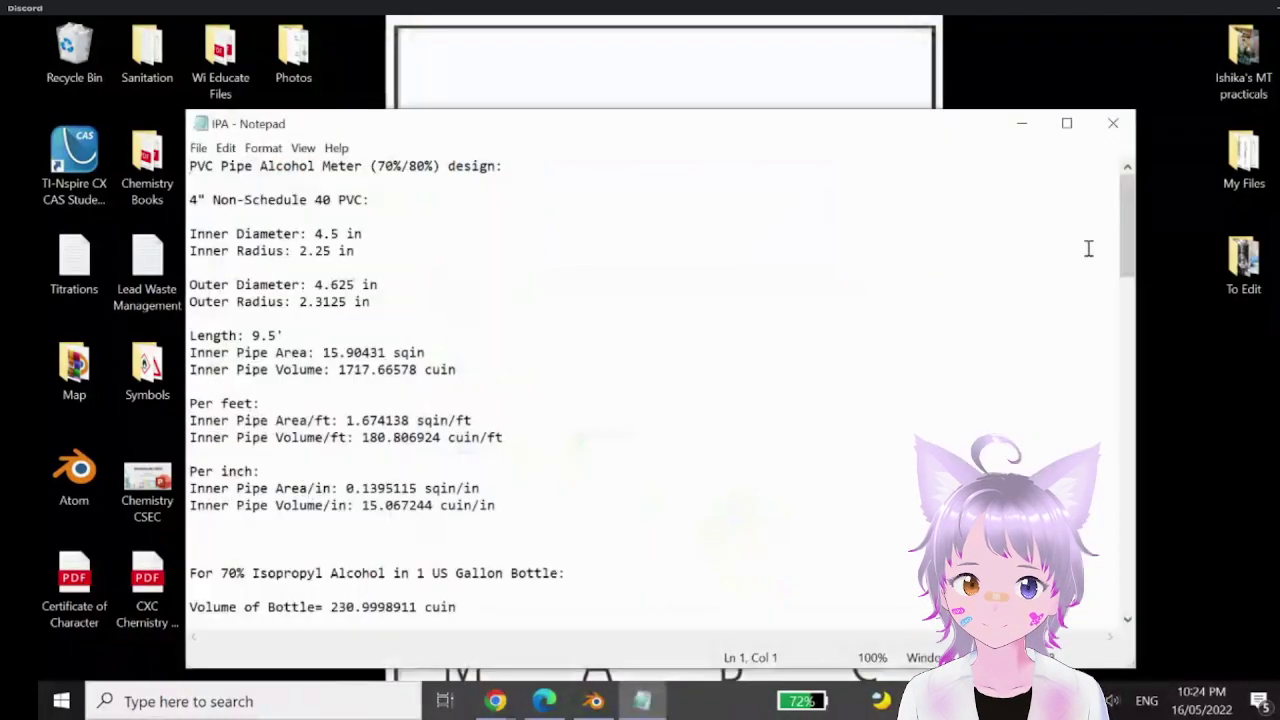
pyautogui.click(1067, 122)
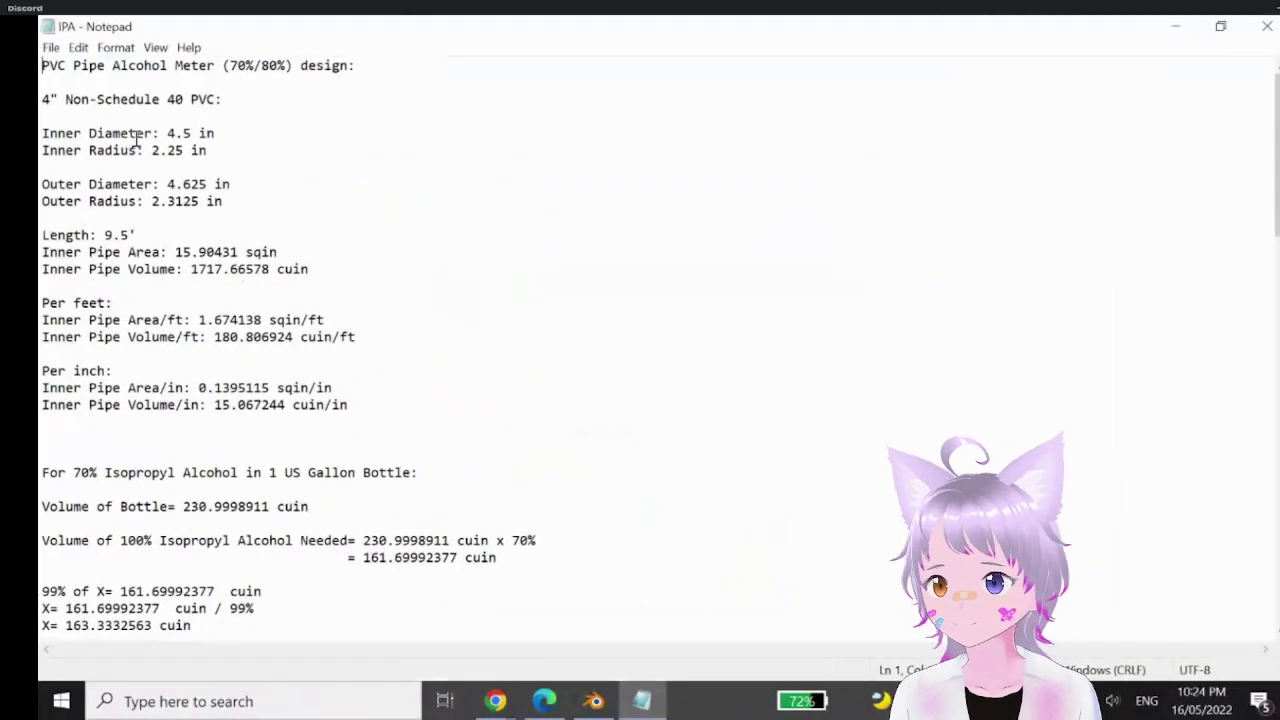
# - Highlight the 4" pipe size and the inner diameter value in the PVC design notes
pyautogui.rightClick(70, 100)
pyautogui.click(72, 100)
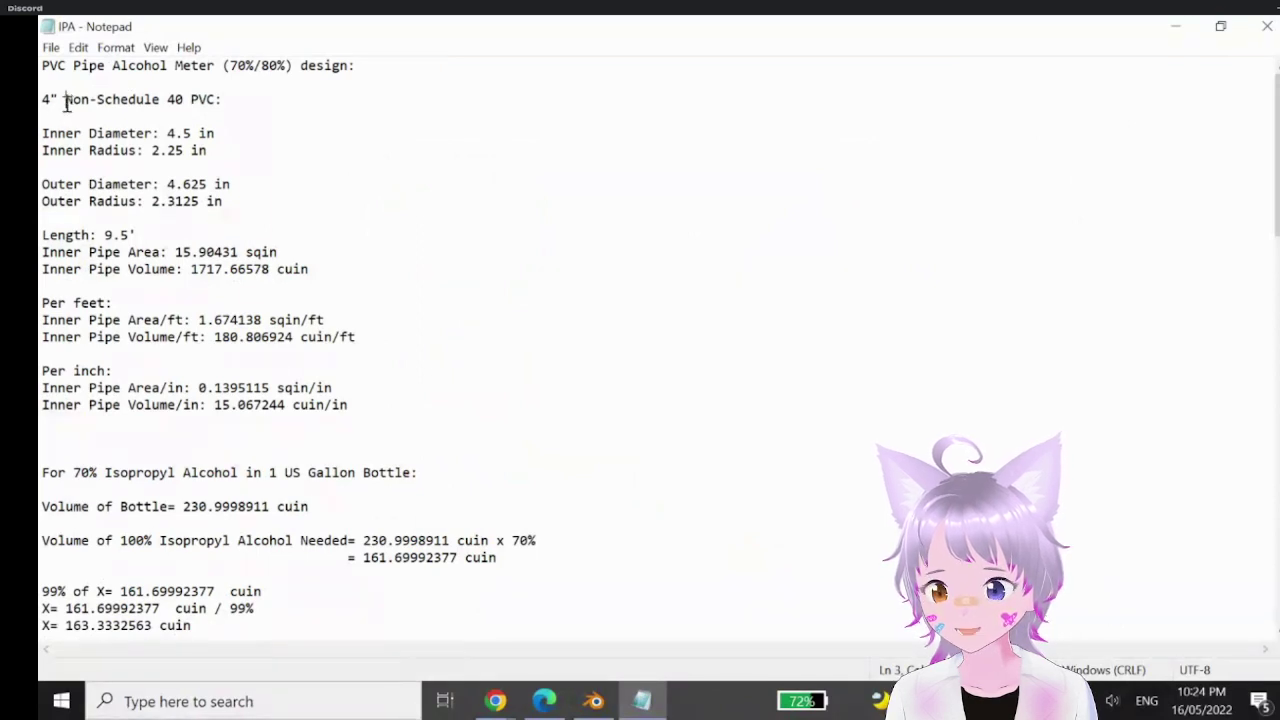
pyautogui.moveTo(104, 100)
pyautogui.mouseDown()
pyautogui.moveTo(42, 100)
pyautogui.moveTo(121, 100)
pyautogui.mouseUp()
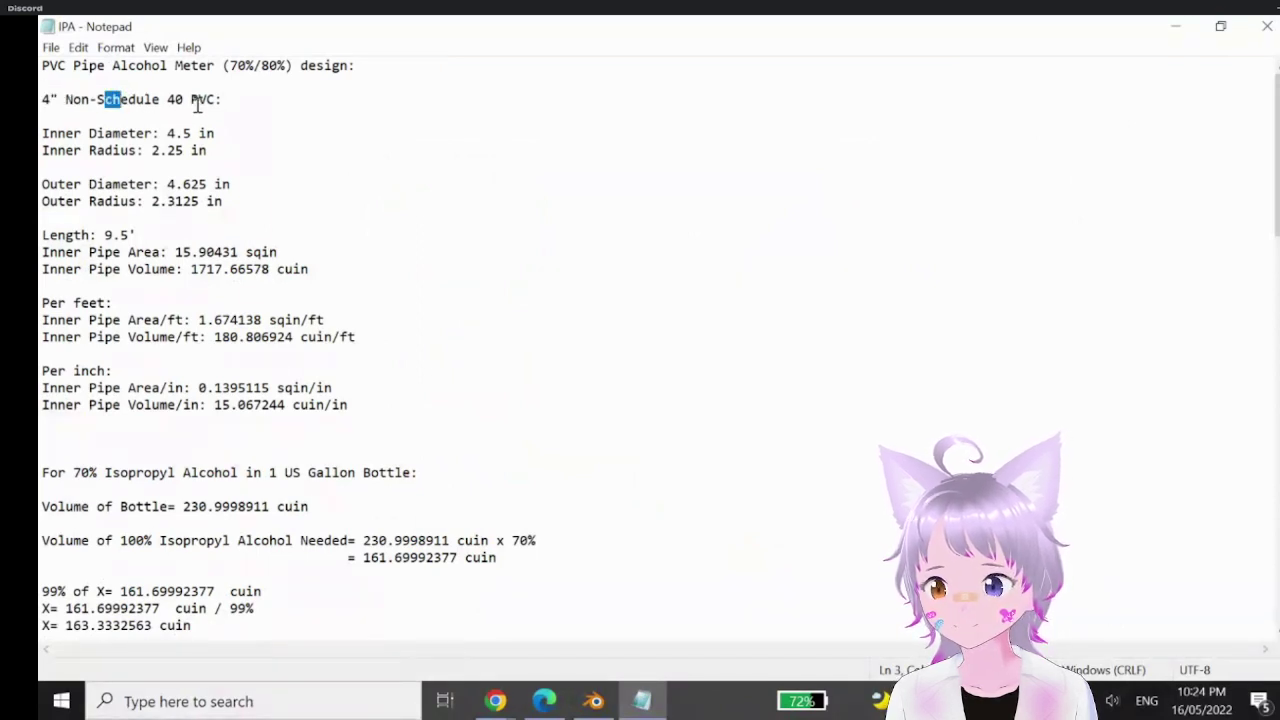
pyautogui.click(232, 102)
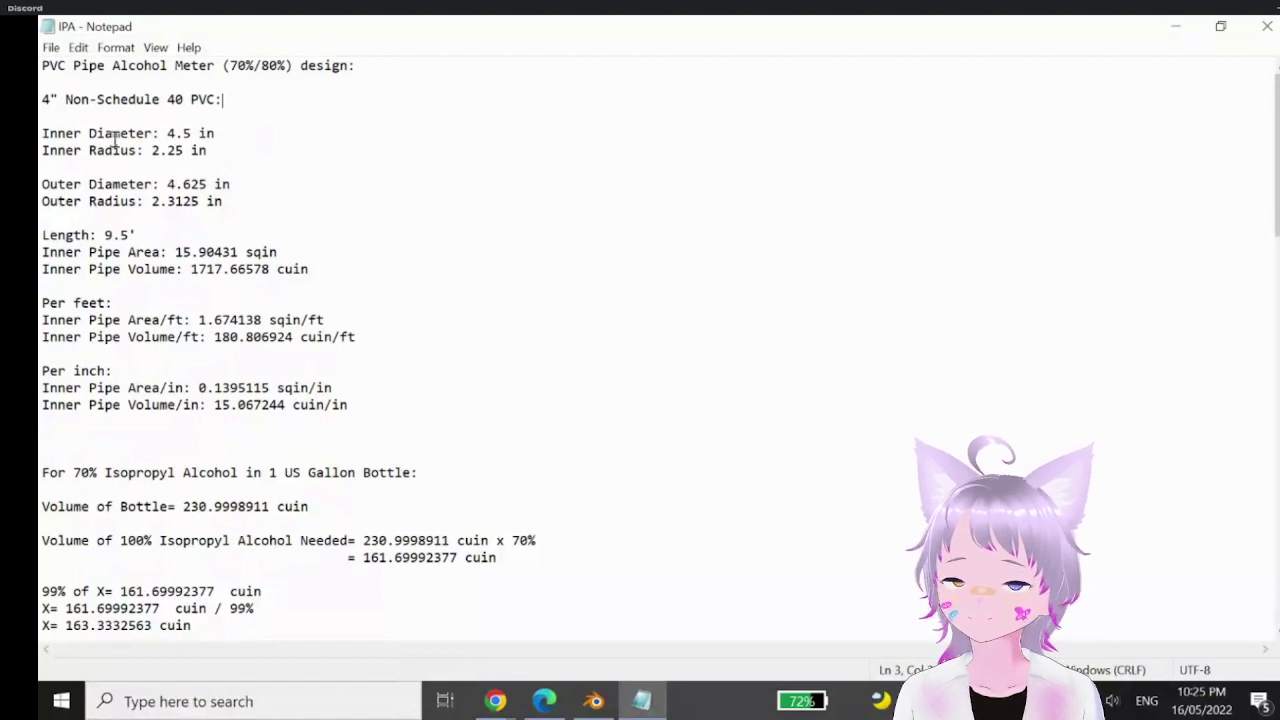
pyautogui.moveTo(42, 99); pyautogui.dragTo(64, 99)
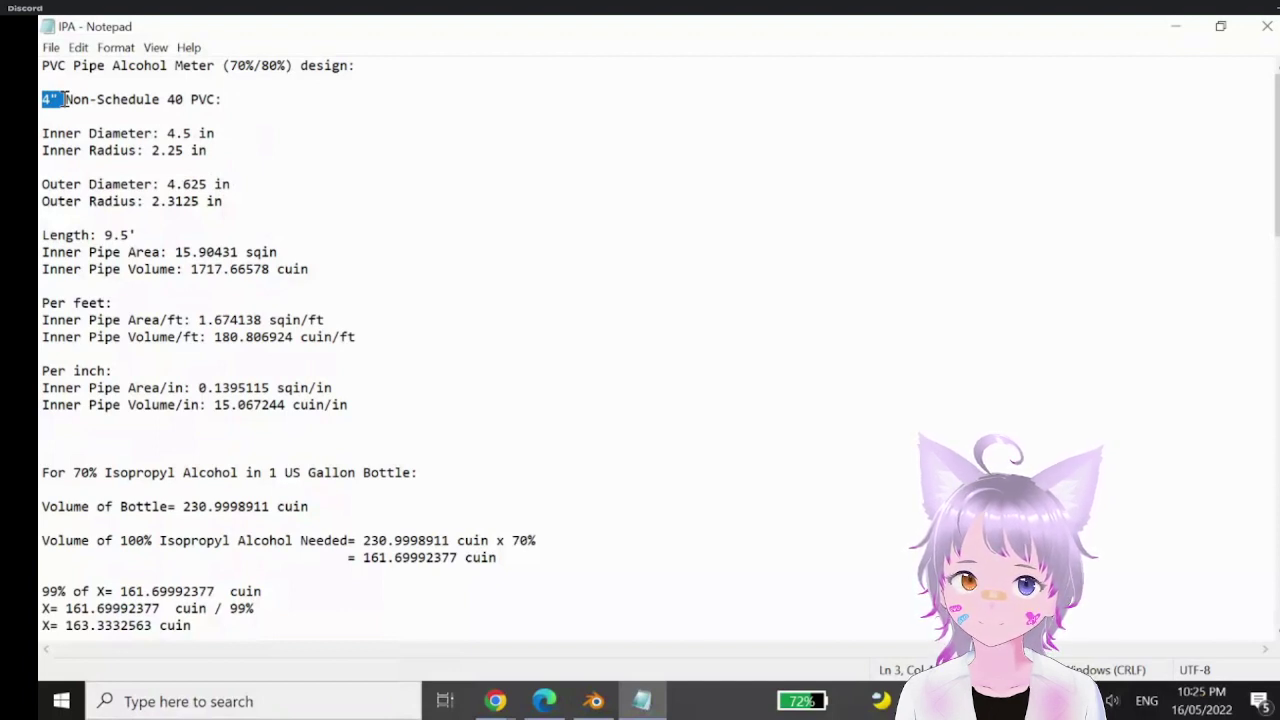
pyautogui.moveTo(159, 133); pyautogui.dragTo(217, 133)
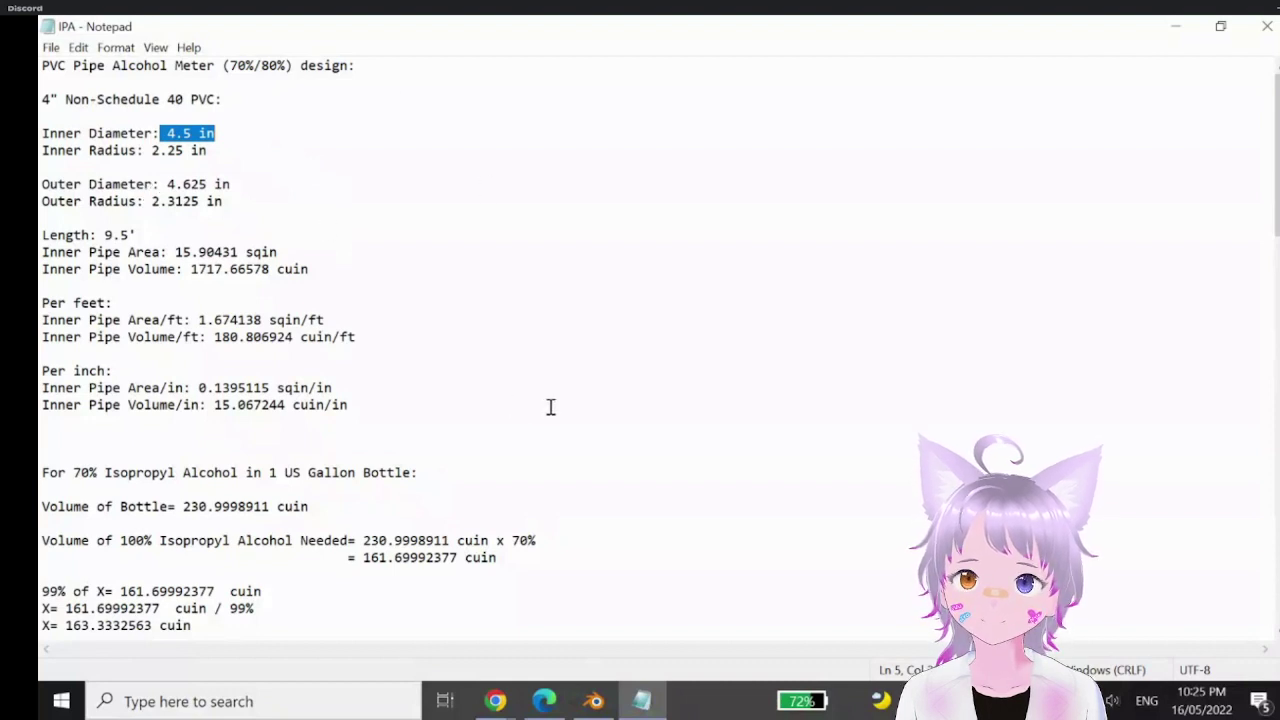
# - Switch to Blender and duplicate the taller column's tube, placing the copy about 18.4" along X, 15.2" along Y and -2" along Z
pyautogui.click(597, 702)
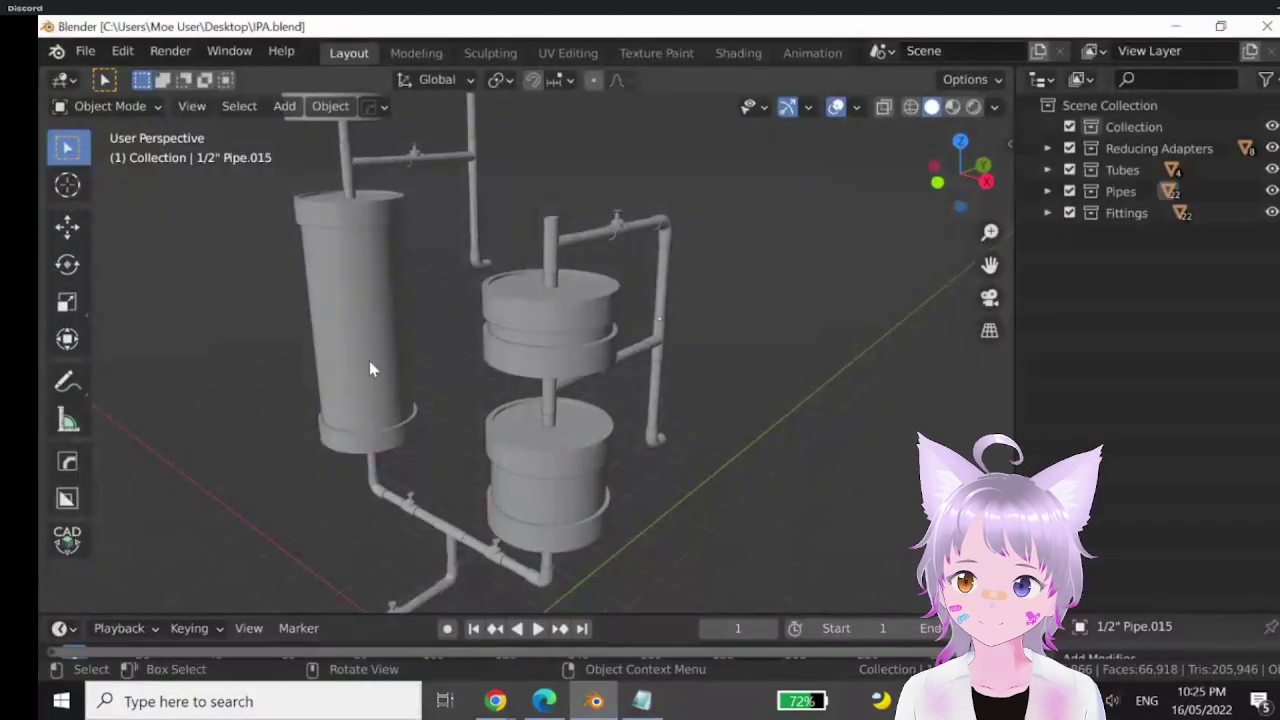
pyautogui.click(373, 341)
pyautogui.press('shift')
pyautogui.click(821, 377)
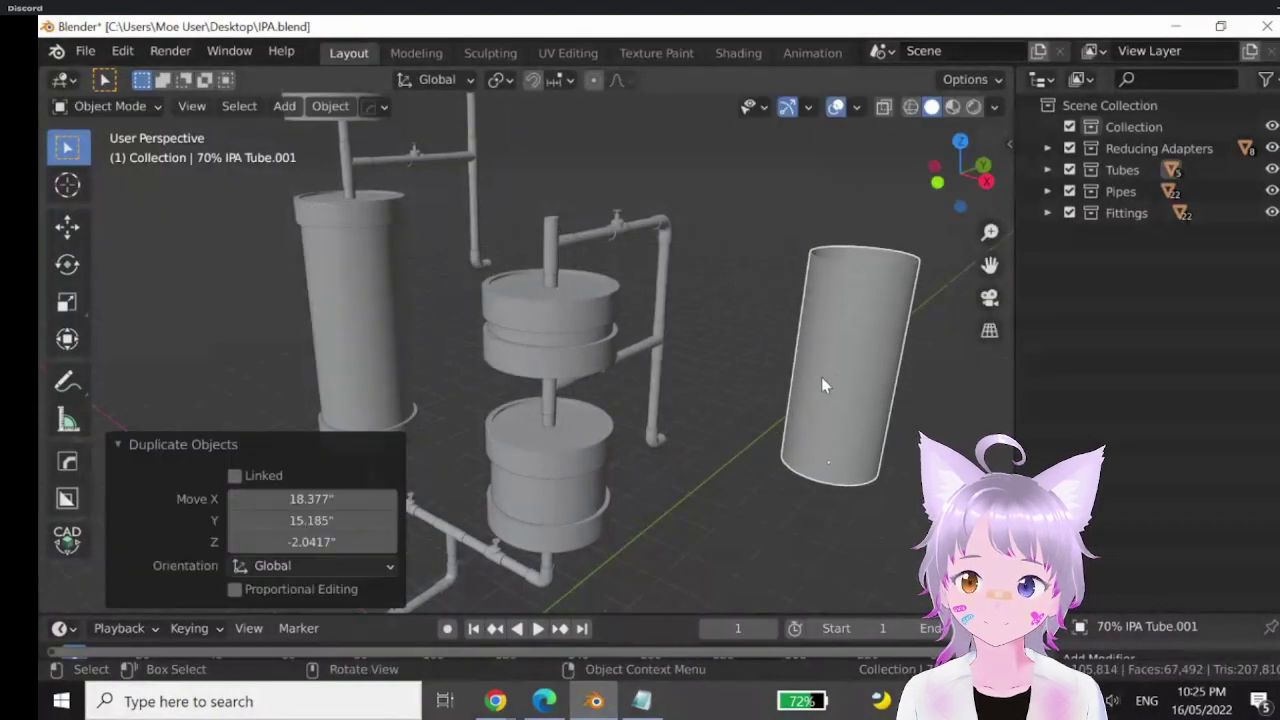
# - Duplicate the copied 70% IPA tube along Z, placing the new copy about 12.8" above it
pyautogui.moveTo(821, 377); pyautogui.dragTo(454, 323, button='middle')
pyautogui.scroll(5, 640, 400)
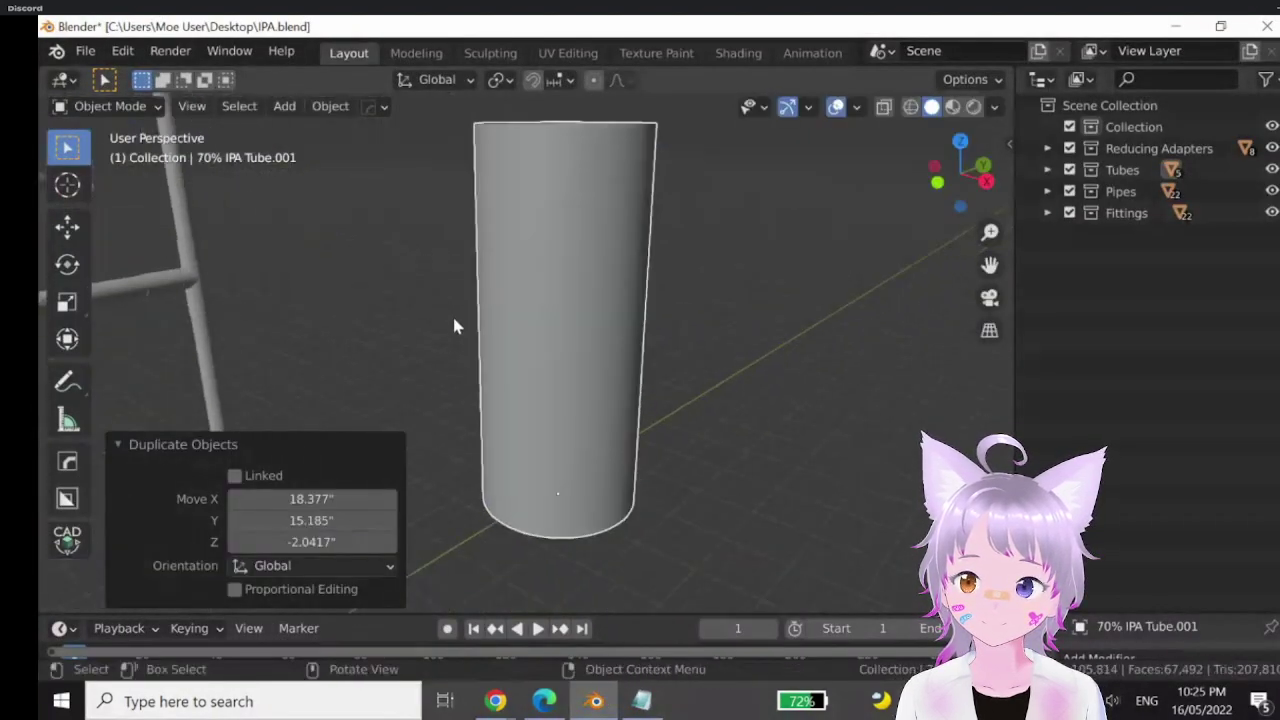
pyautogui.scroll(-2, 530, 252)
pyautogui.moveTo(517, 266); pyautogui.dragTo(688, 463, button='middle')
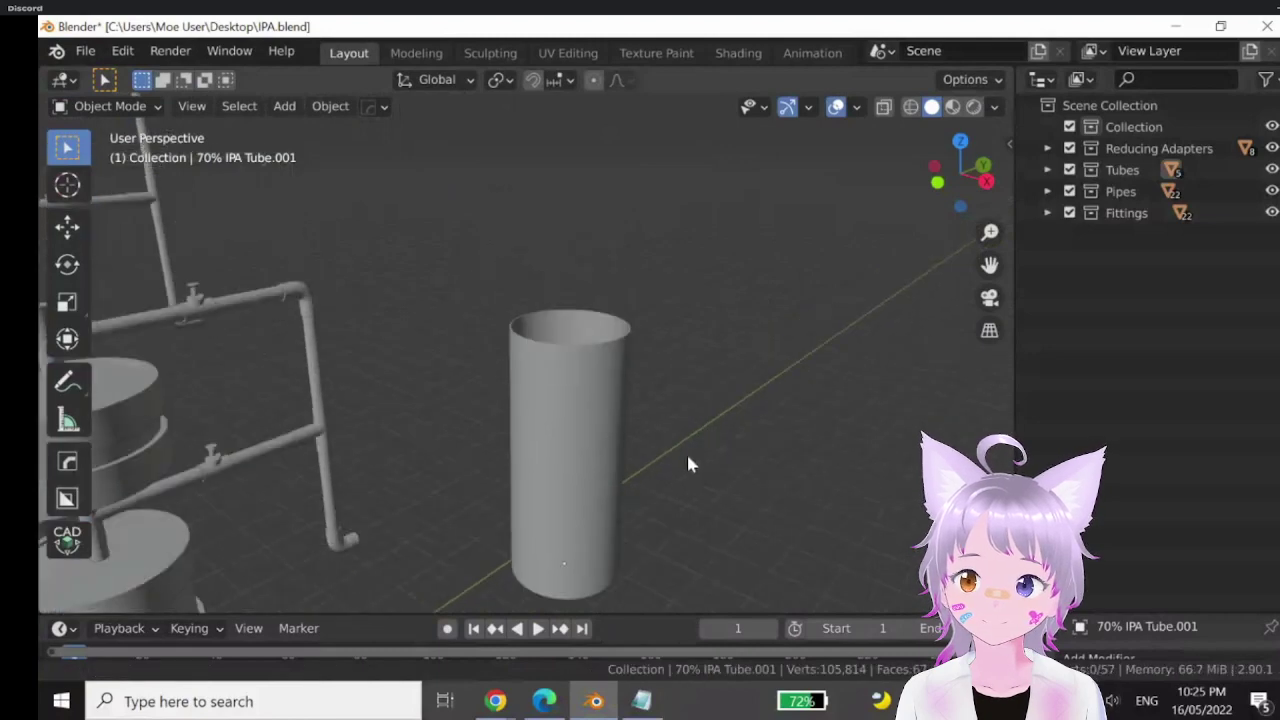
pyautogui.moveTo(638, 424)
pyautogui.mouseDown(button='middle')
pyautogui.moveTo(634, 390)
pyautogui.moveTo(638, 420)
pyautogui.mouseUp(button='middle')
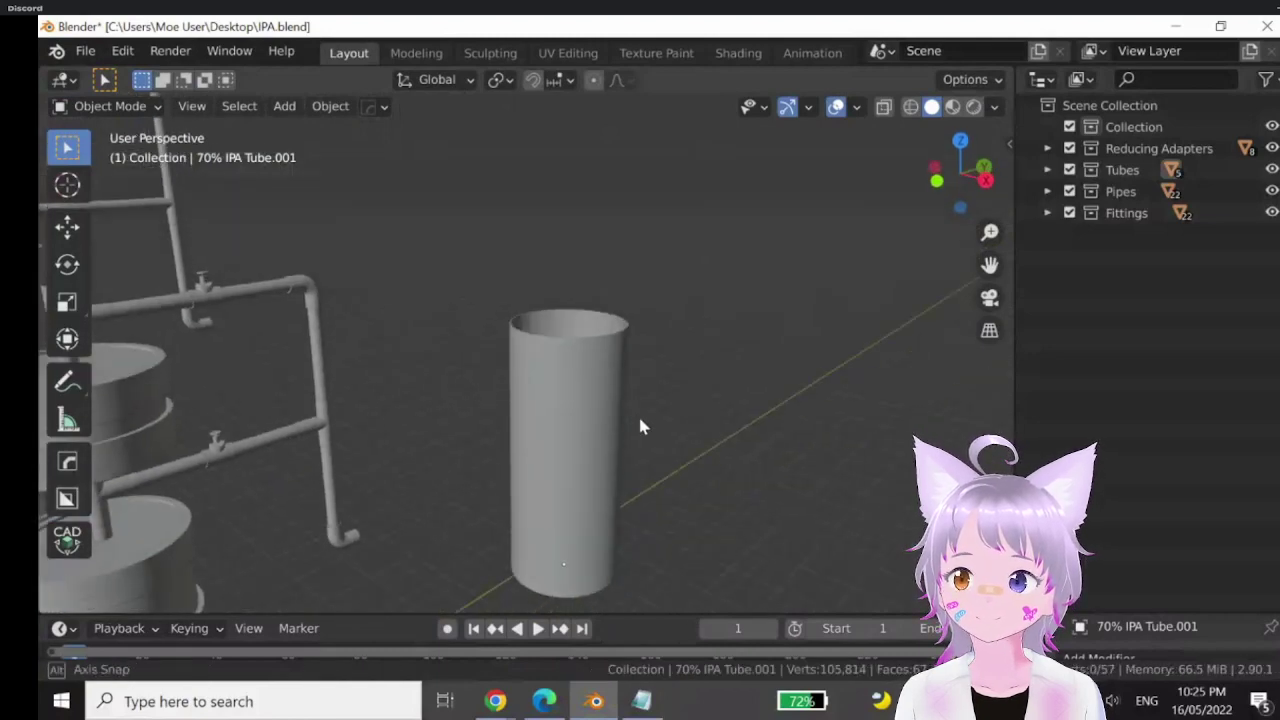
pyautogui.click(606, 434)
pyautogui.scroll(-3, 604, 434)
pyautogui.hotkey('shift', 'd')
pyautogui.press('z')
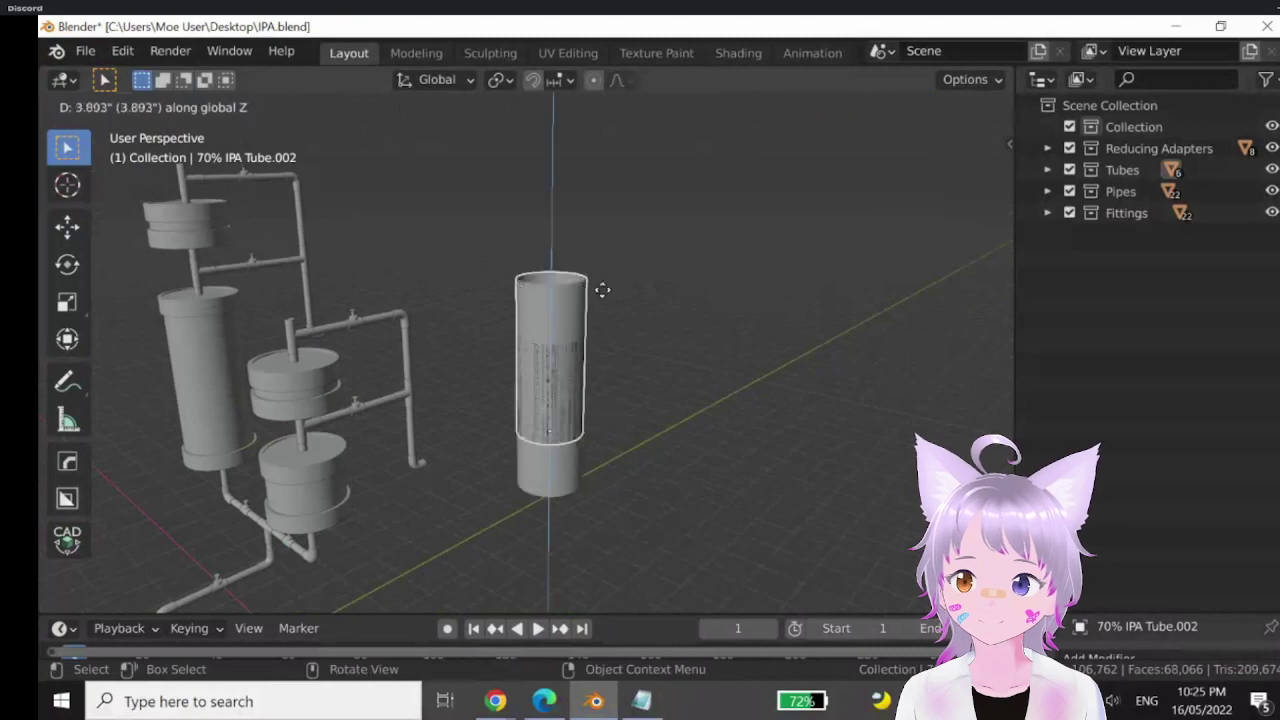
pyautogui.click(575, 322)
pyautogui.scroll(2, 551, 344)
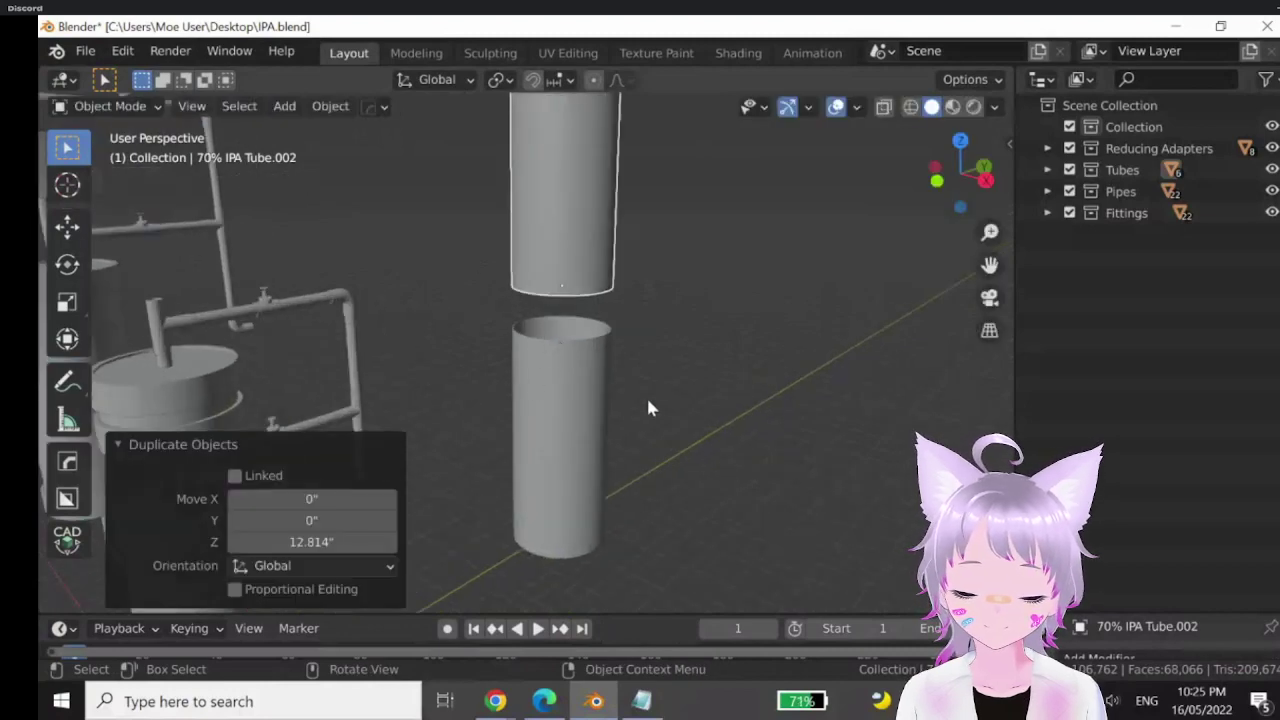
# - Annotate two curved strokes flaring outward on both sides of the lower tube's upper rim
pyautogui.click(67, 381)
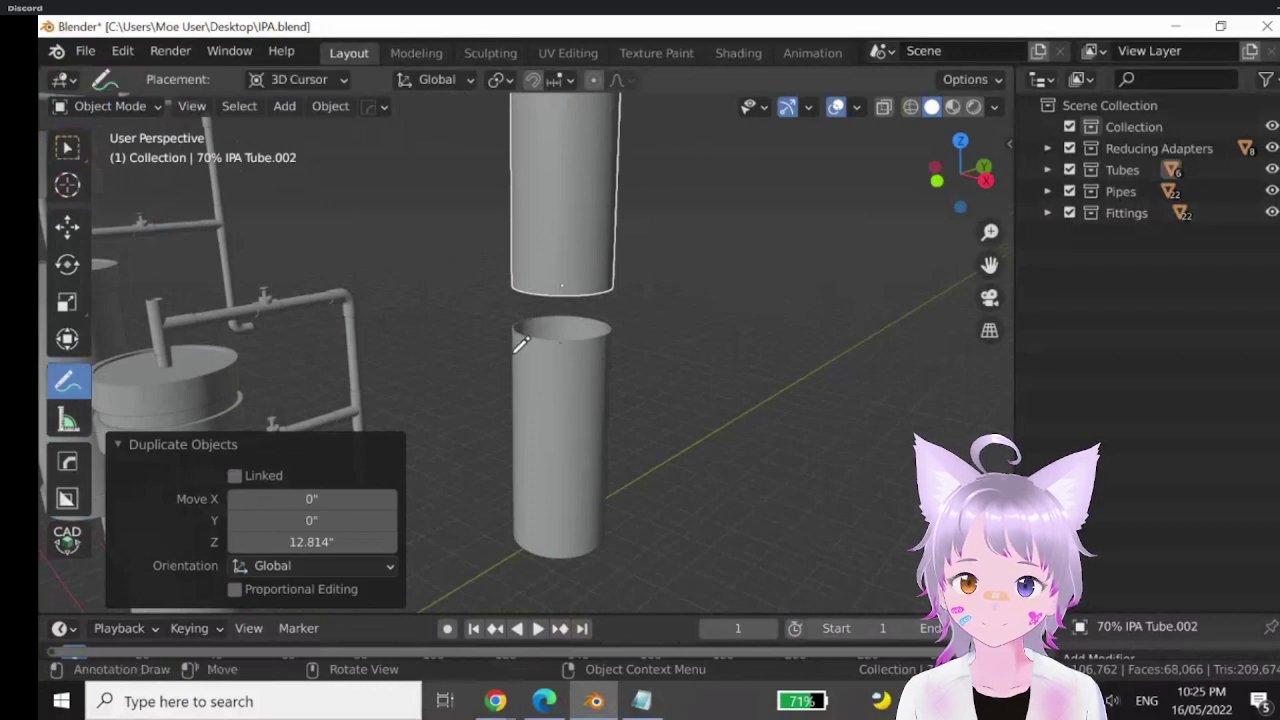
pyautogui.moveTo(520, 333)
pyautogui.mouseDown()
pyautogui.moveTo(562, 360)
pyautogui.moveTo(604, 341)
pyautogui.moveTo(551, 373)
pyautogui.moveTo(509, 352)
pyautogui.moveTo(500, 300)
pyautogui.mouseUp()
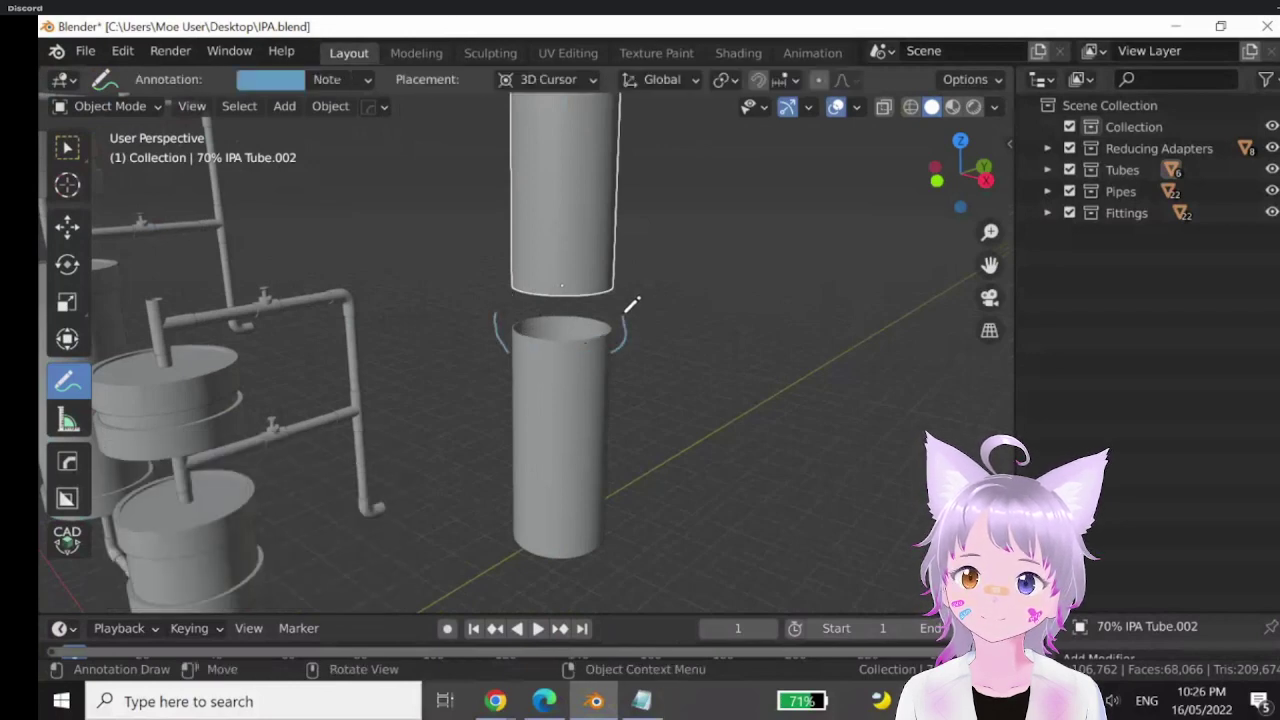
pyautogui.moveTo(621, 314); pyautogui.dragTo(613, 350)
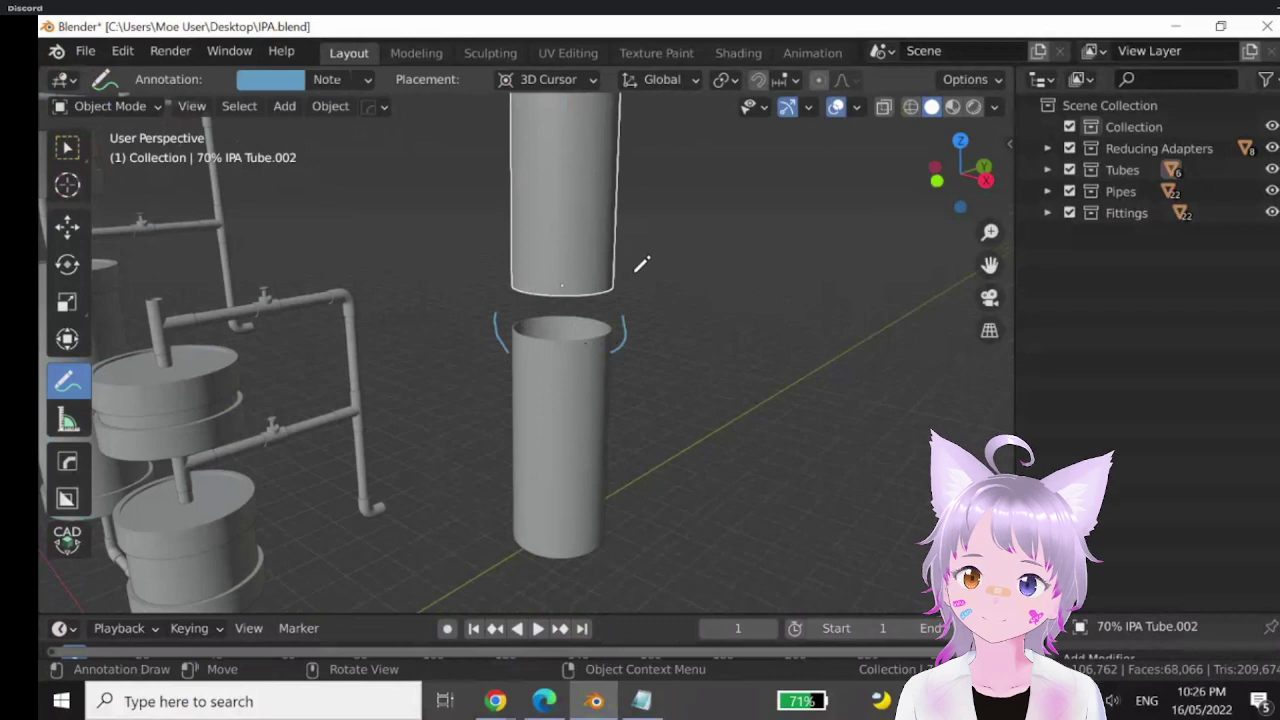
pyautogui.press('w')
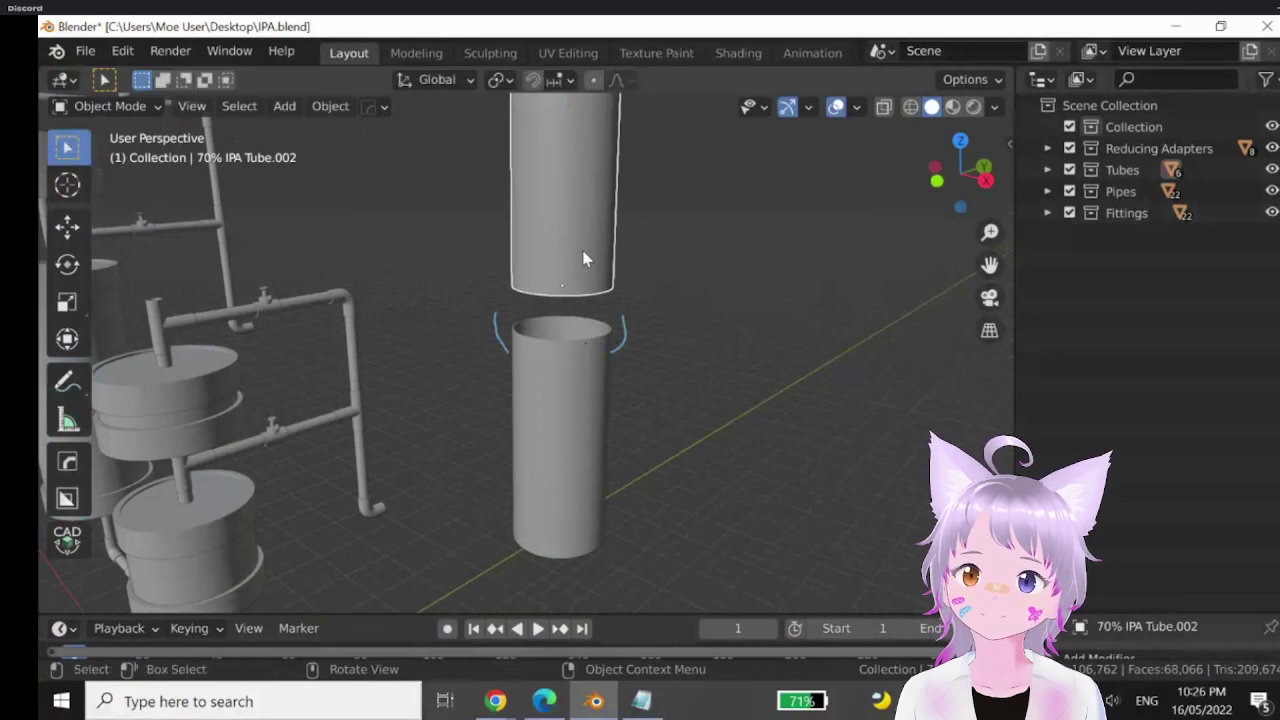
# - Move the upper tube about 1.7" down along Z so it meets the lower tube's rim
pyautogui.press('g')
pyautogui.press('z')
pyautogui.click(585, 293)
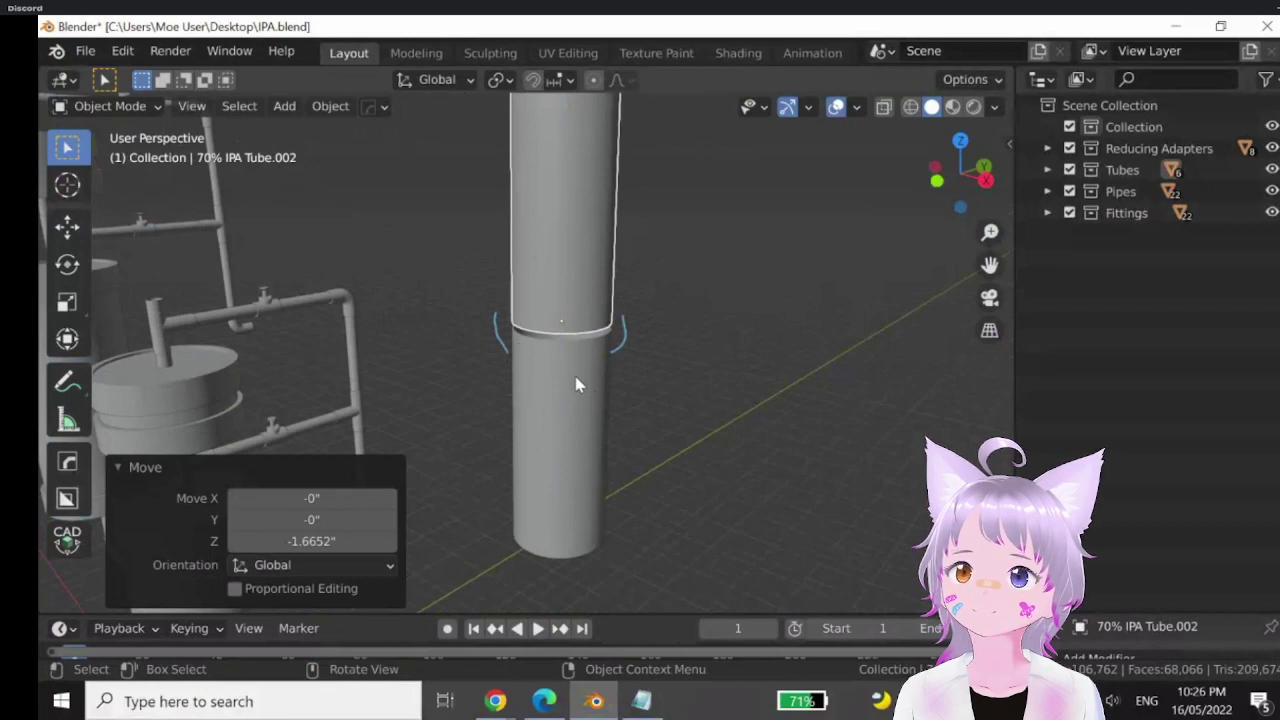
# - Remove the annotation strokes and delete both stacked tube copies beside the metering system
pyautogui.click(67, 381)
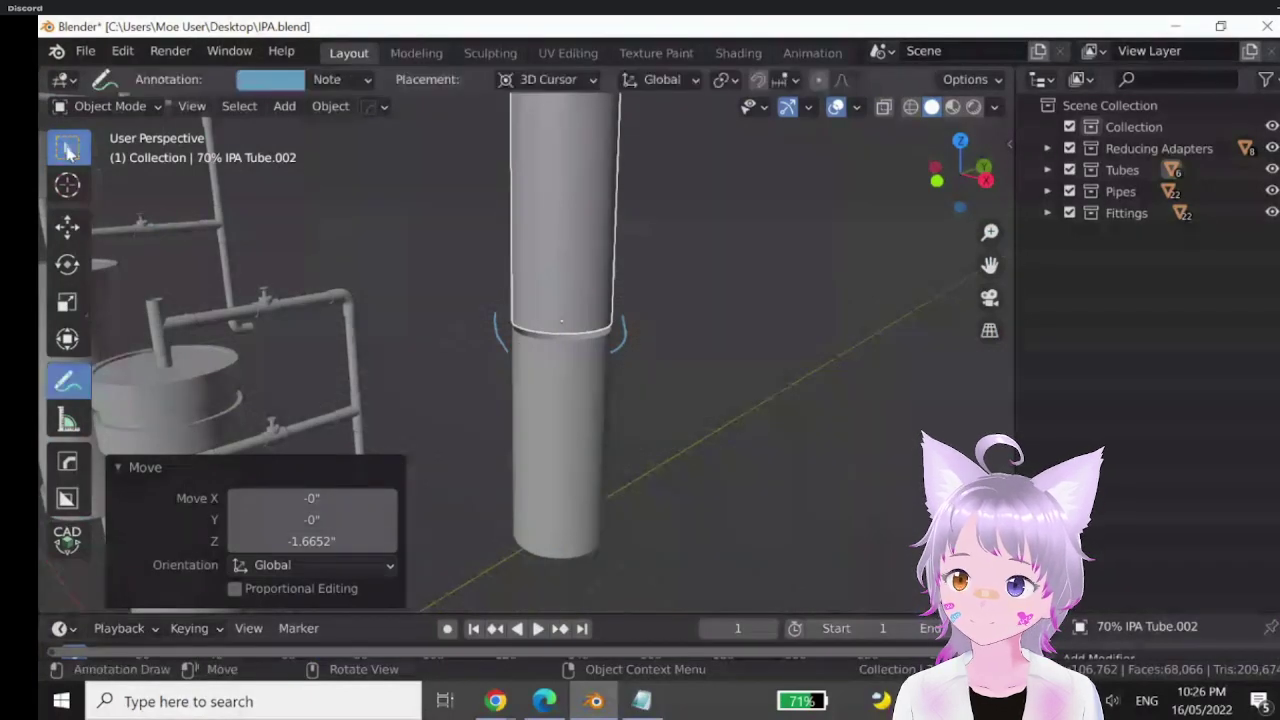
pyautogui.click(67, 148)
pyautogui.moveTo(420, 420); pyautogui.dragTo(555, 505, button='middle')
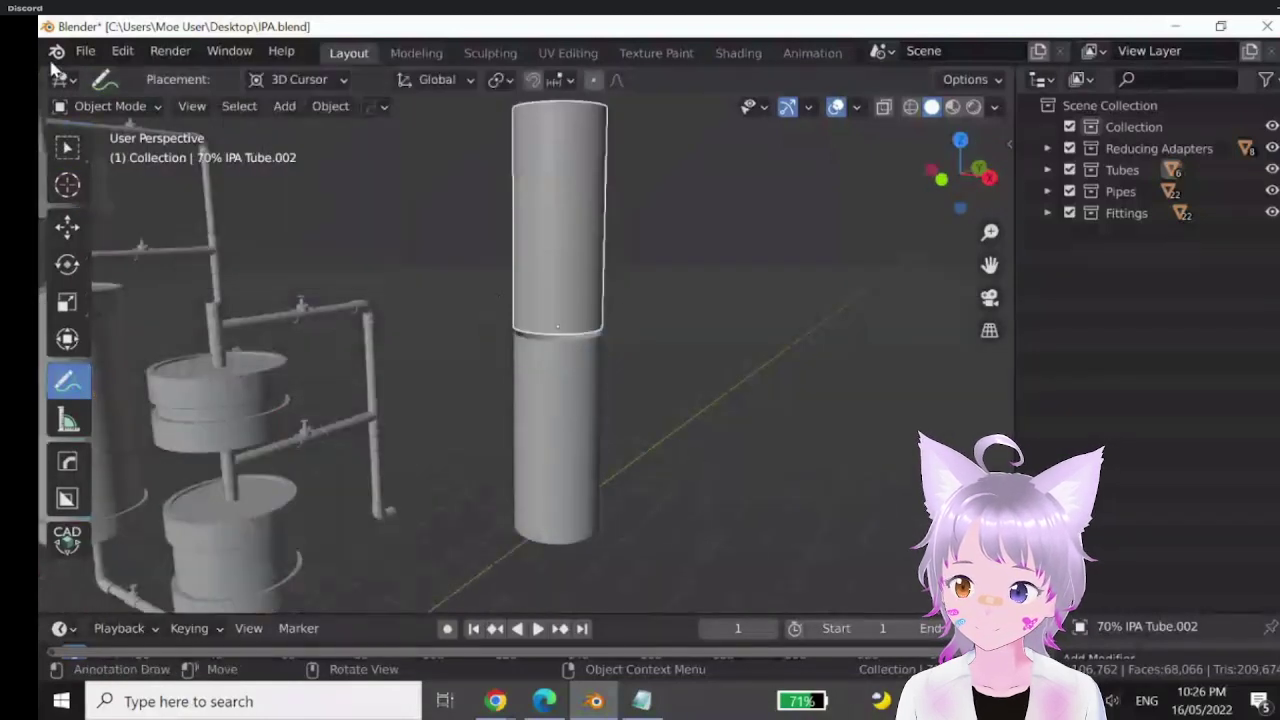
pyautogui.click(67, 145)
pyautogui.click(565, 400)
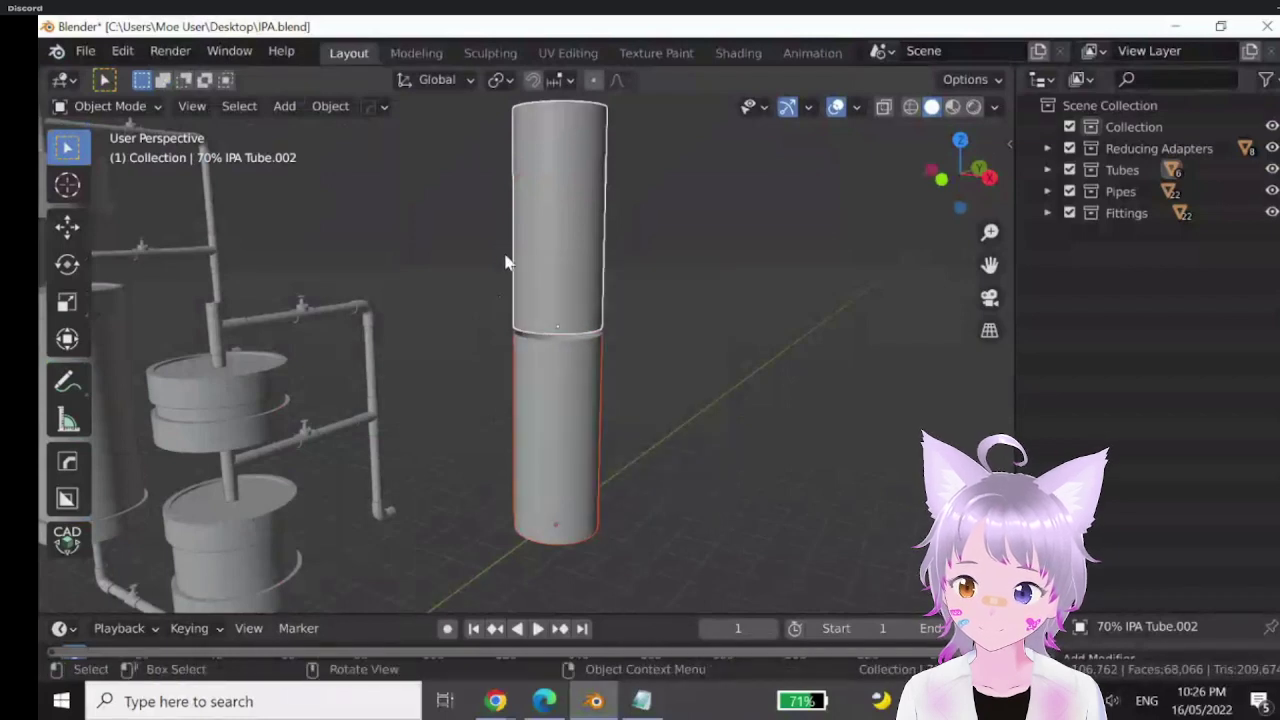
pyautogui.press('Delete')
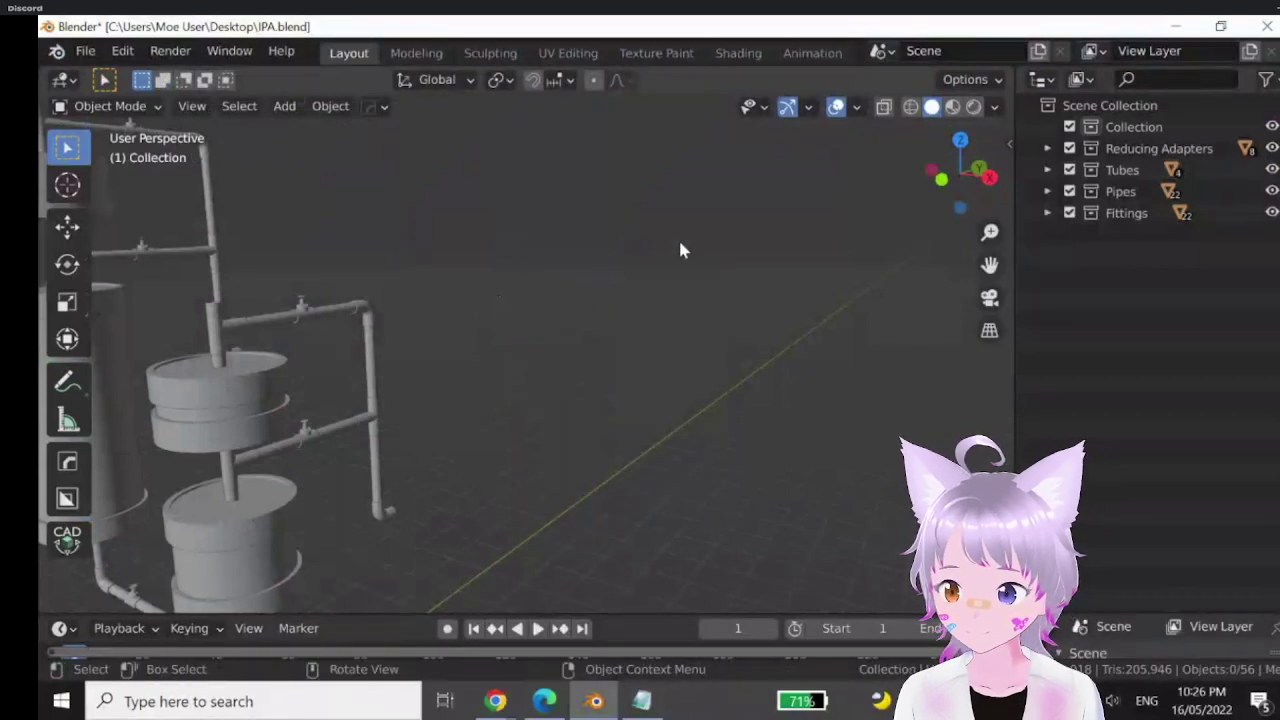
# - Switch to the Notepad design notes and highlight the inner diameter, outer diameter and inner pipe area values in turn
pyautogui.click(1175, 24)
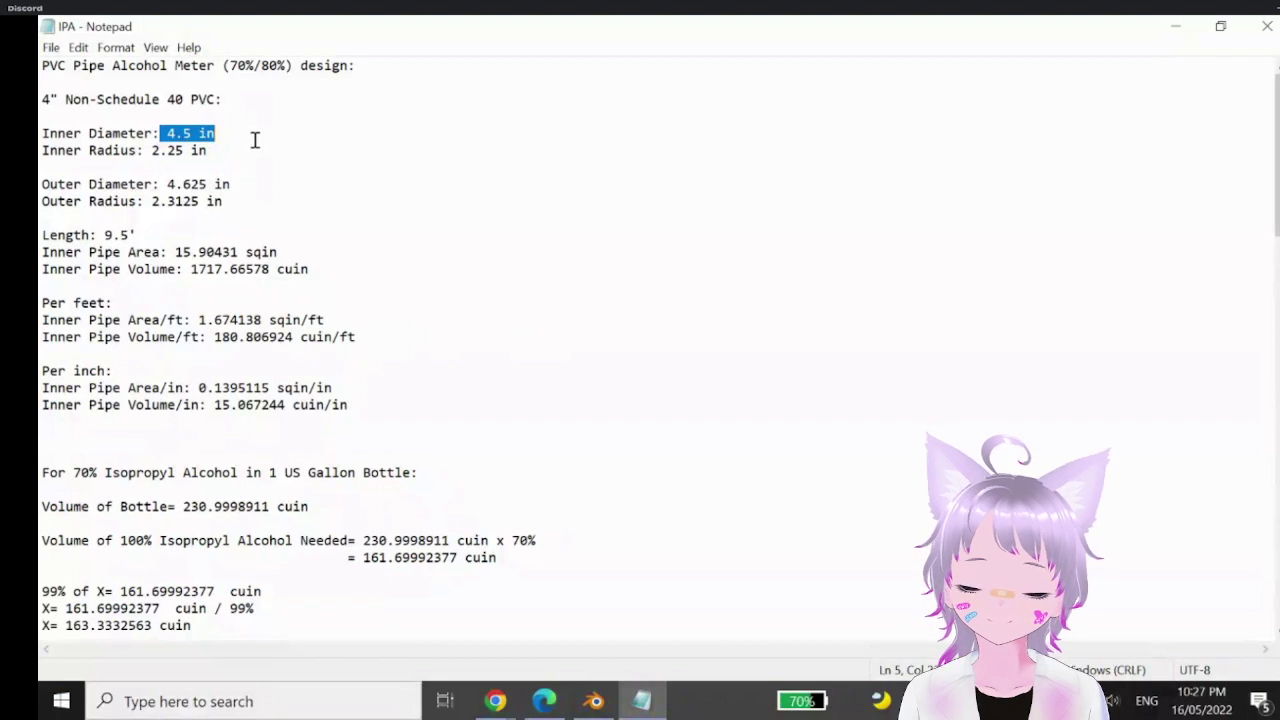
pyautogui.moveTo(218, 133); pyautogui.dragTo(172, 138)
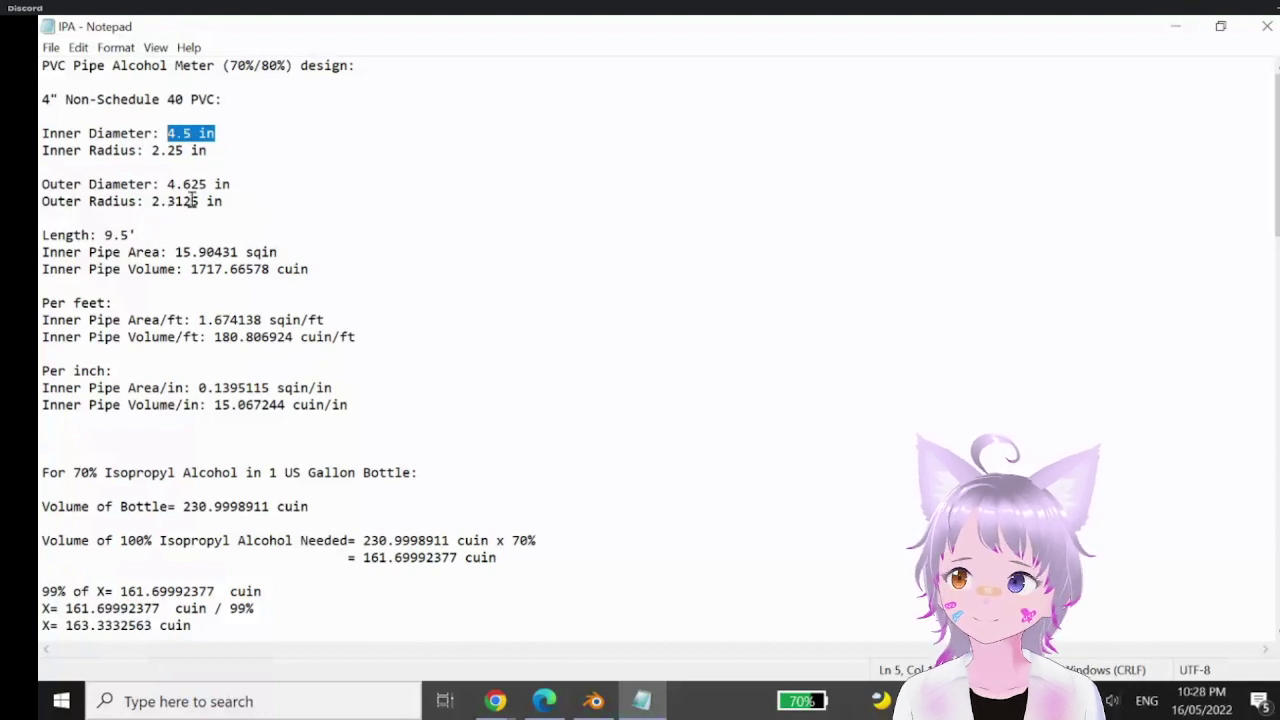
pyautogui.moveTo(207, 182); pyautogui.dragTo(167, 182)
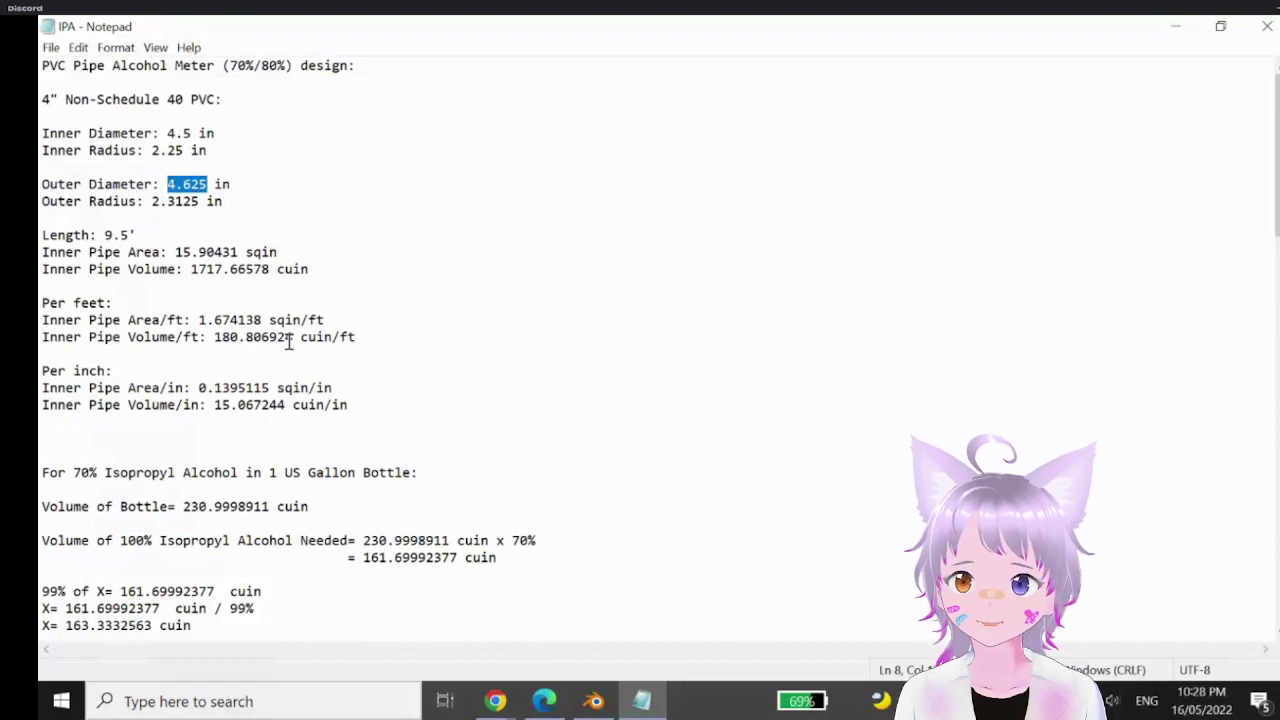
pyautogui.click(358, 222)
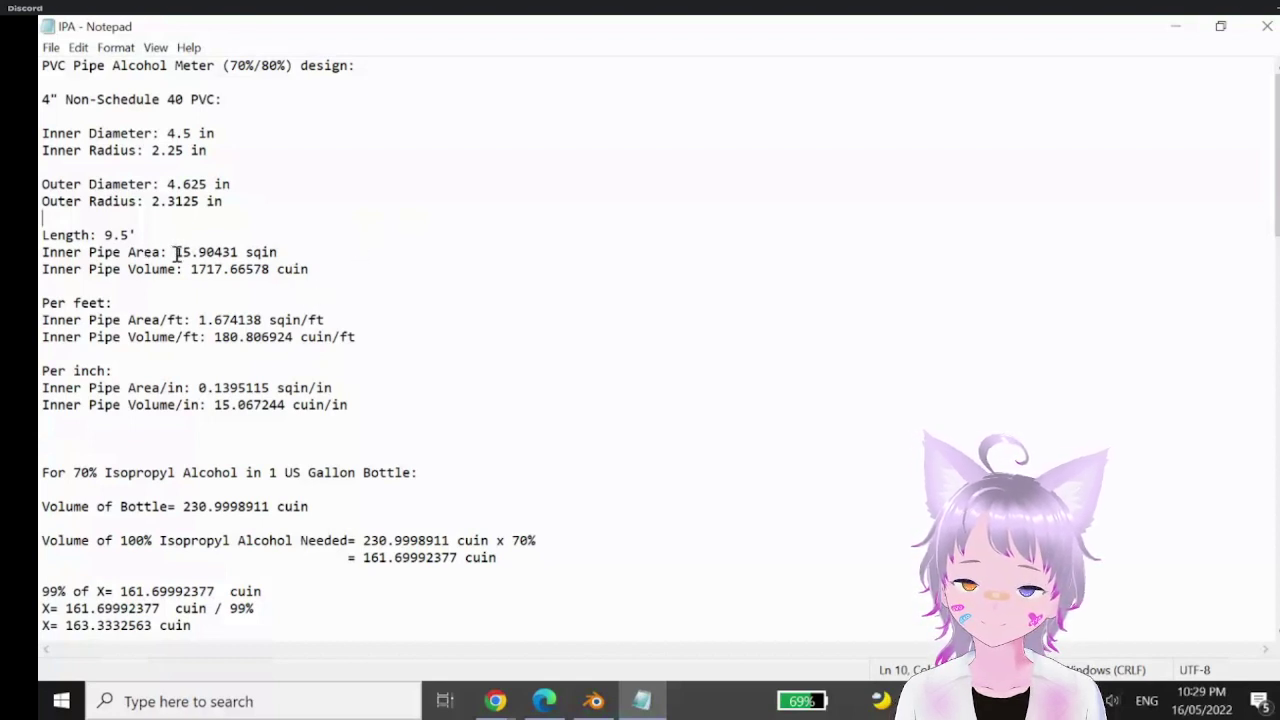
pyautogui.moveTo(175, 252); pyautogui.dragTo(351, 268)
pyautogui.click(283, 251)
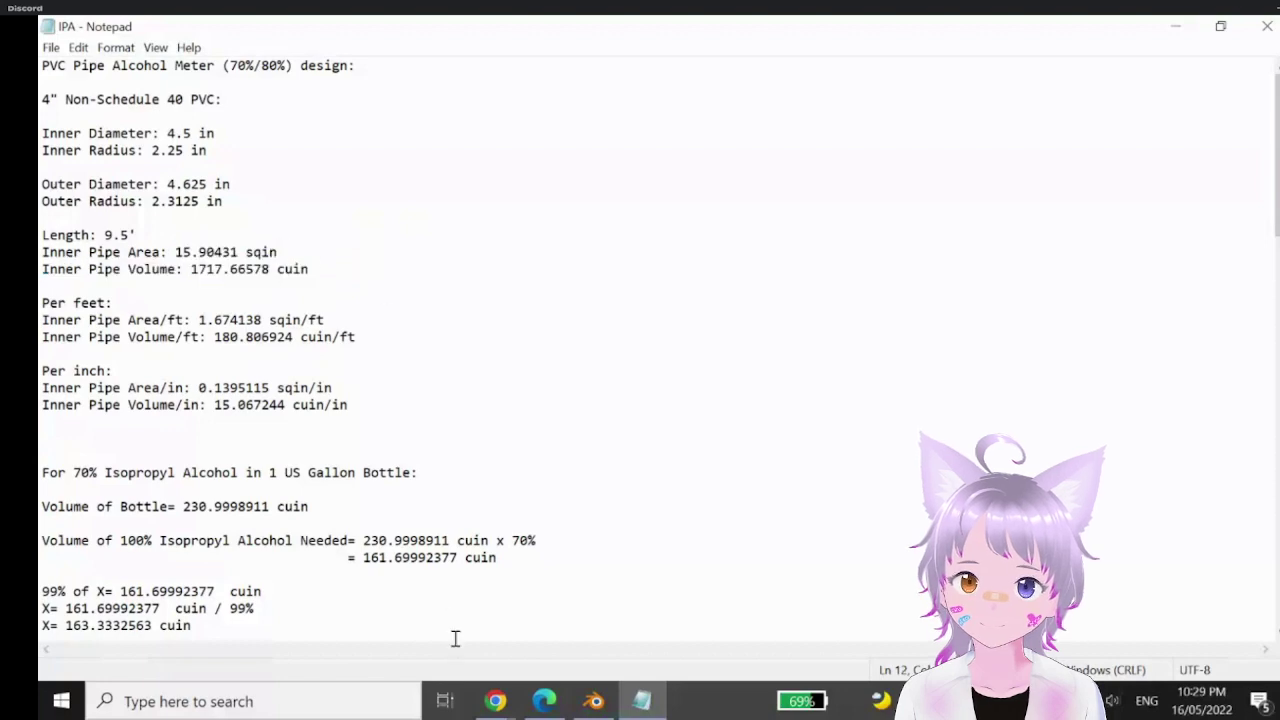
# - Switch to Blender and duplicate the 20% water tube, offsetting the copy about 14.4" along X, 9.8" along Y and 2.3" along Z
pyautogui.click(596, 702)
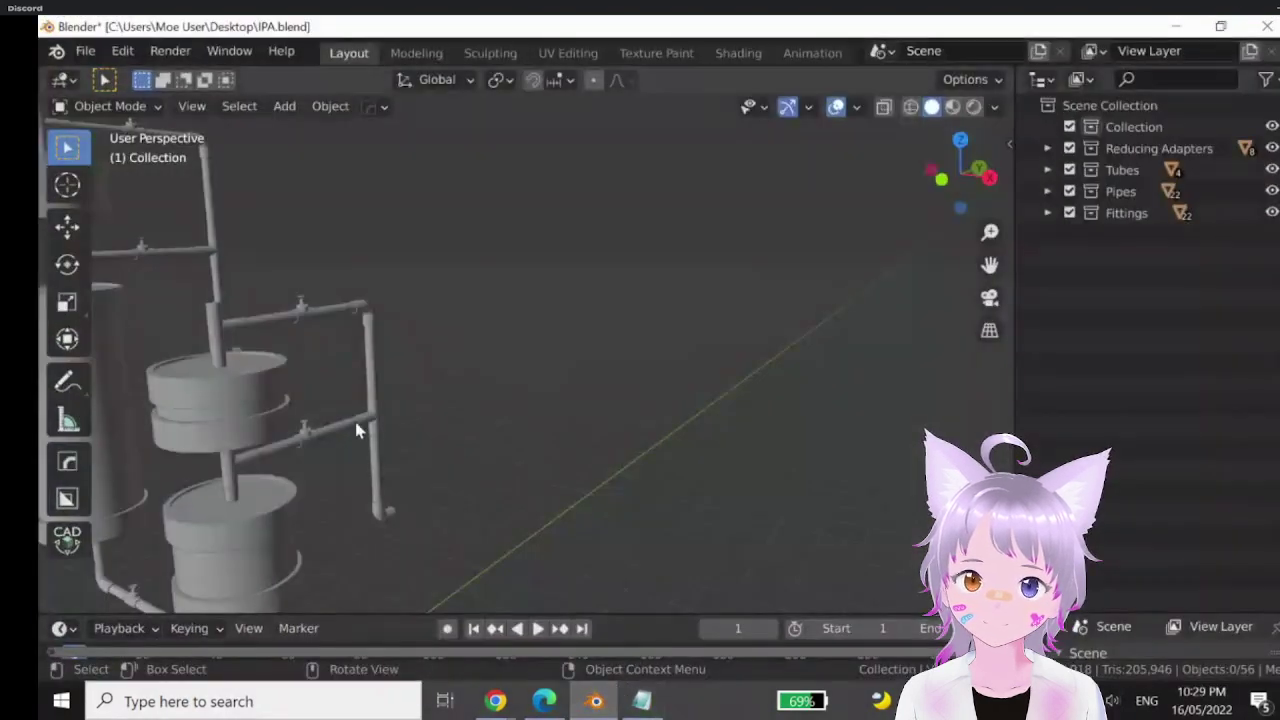
pyautogui.click(275, 541)
pyautogui.hotkey('shift', 'd')
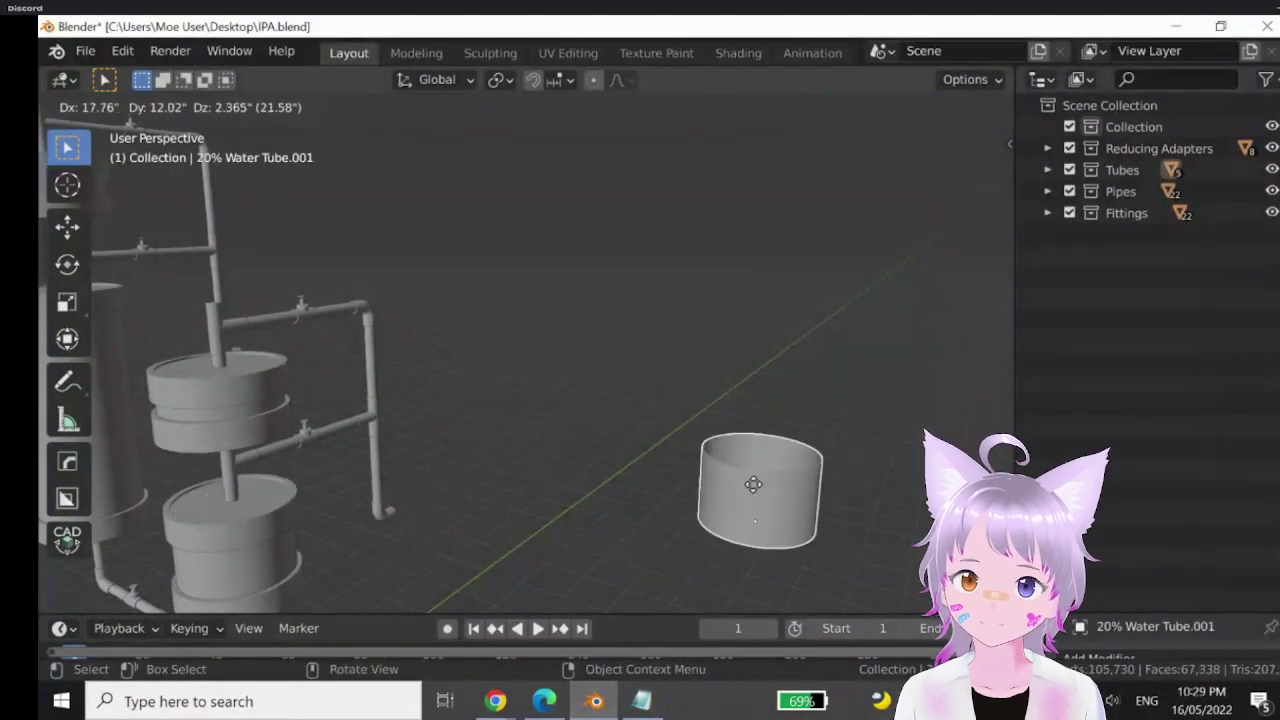
pyautogui.click(697, 482)
# - Draw five roughly vertical annotation lines across the copied tube's circular opening in top orthographic view
pyautogui.hotkey('ctrl', '`')
pyautogui.press('KP_7')
pyautogui.press('KP_Decimal')
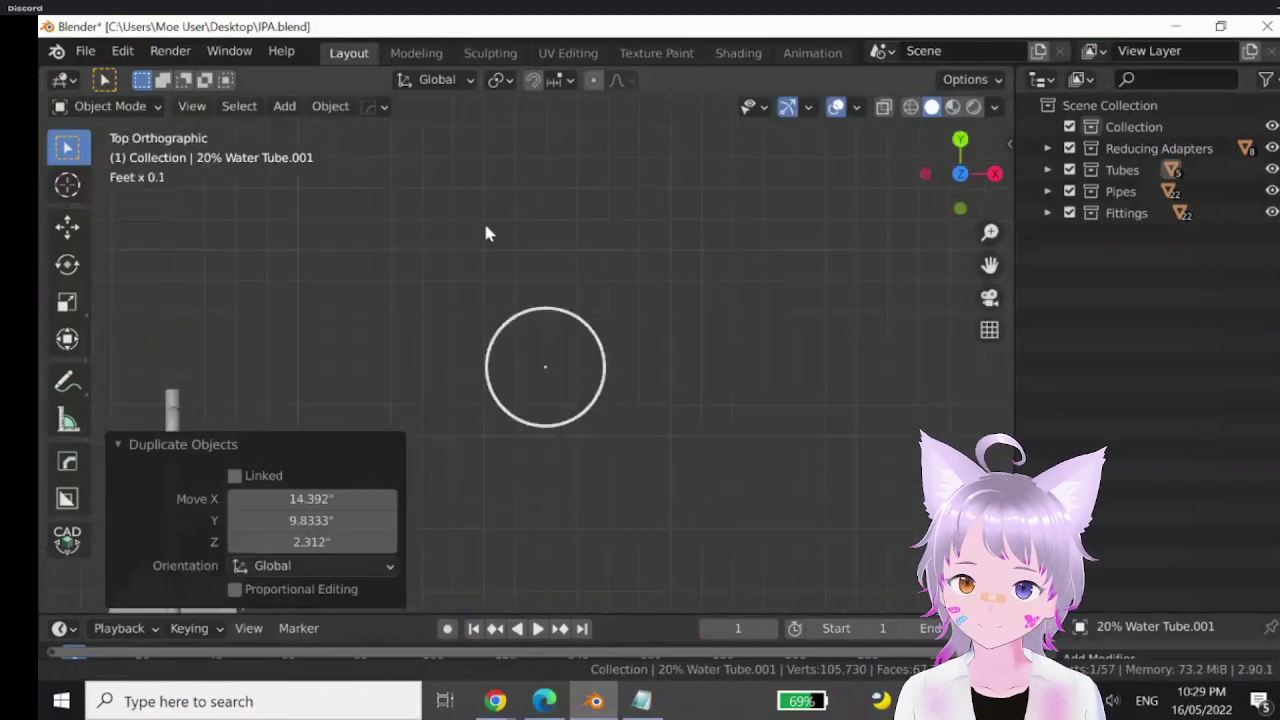
pyautogui.scroll(4, 480, 314)
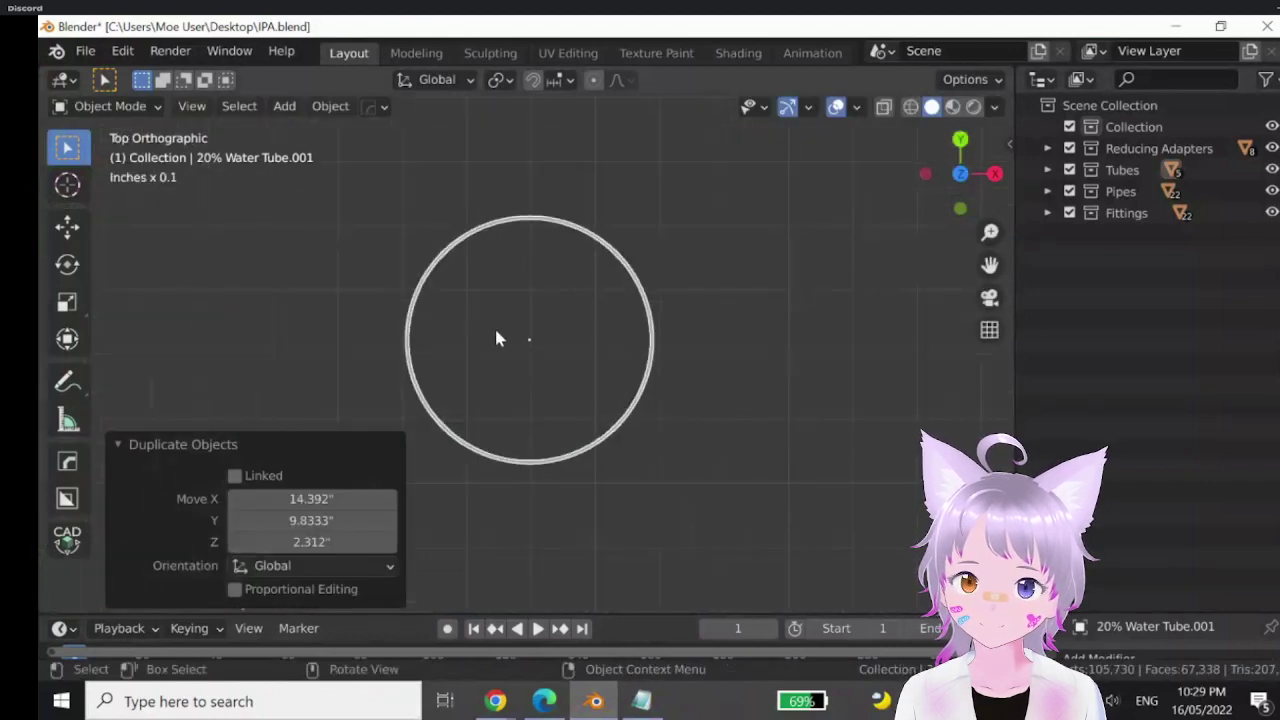
pyautogui.click(68, 420)
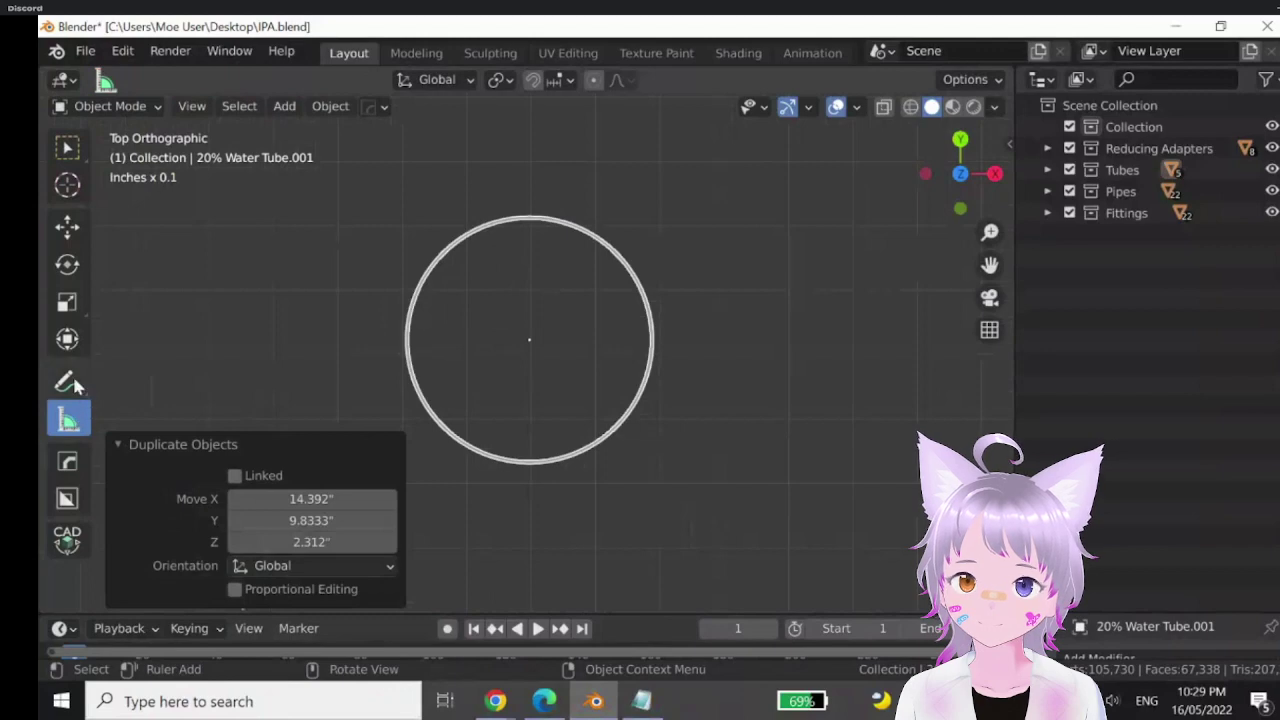
pyautogui.click(68, 382)
pyautogui.moveTo(429, 278); pyautogui.dragTo(423, 434)
pyautogui.moveTo(462, 290); pyautogui.dragTo(464, 444)
pyautogui.moveTo(515, 276); pyautogui.dragTo(514, 452)
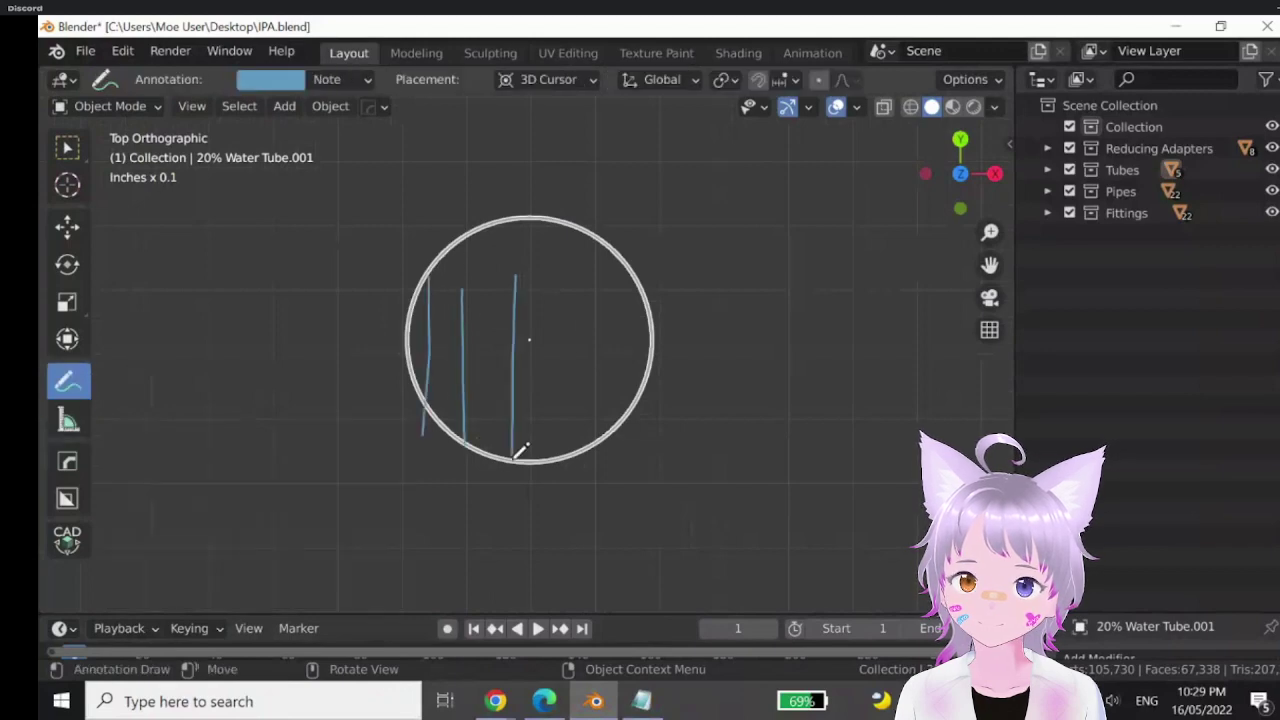
pyautogui.moveTo(538, 318); pyautogui.dragTo(545, 405)
pyautogui.moveTo(598, 272); pyautogui.dragTo(598, 400)
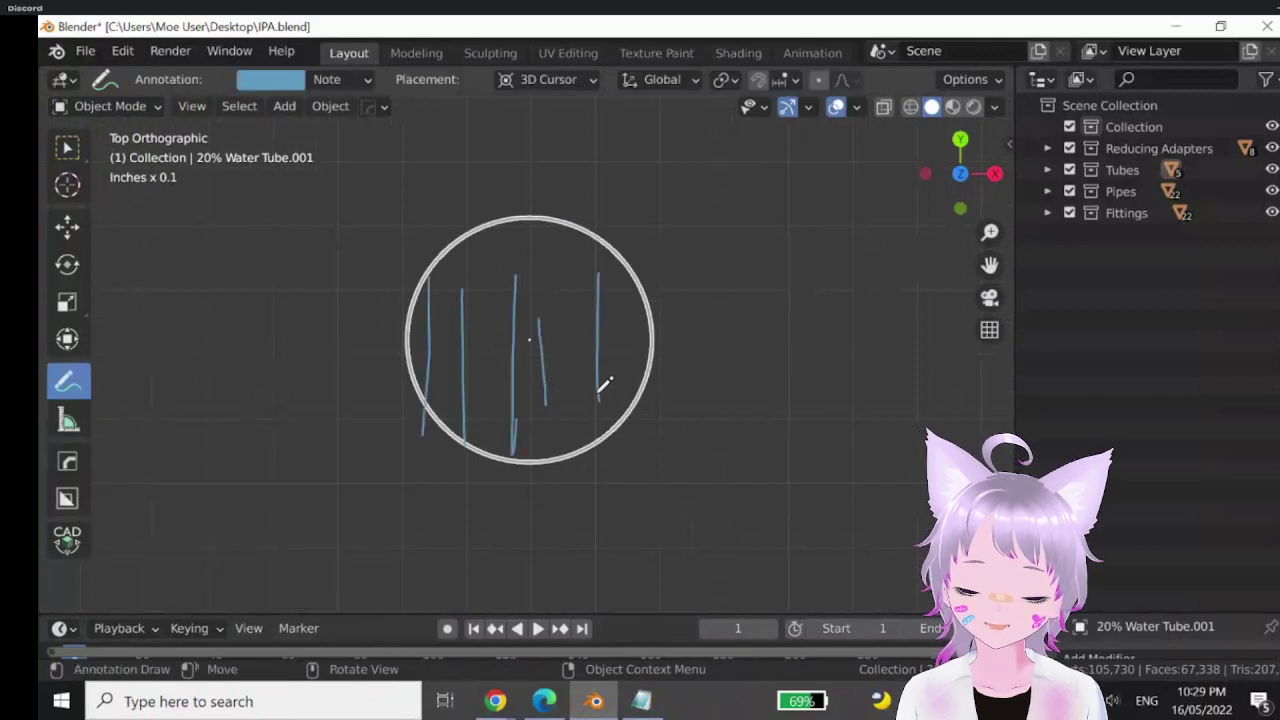
# - Annotate horizontal lines across the opening to form a rough grid, and undo all the annotation strokes
pyautogui.moveTo(437, 282); pyautogui.dragTo(802, 287)
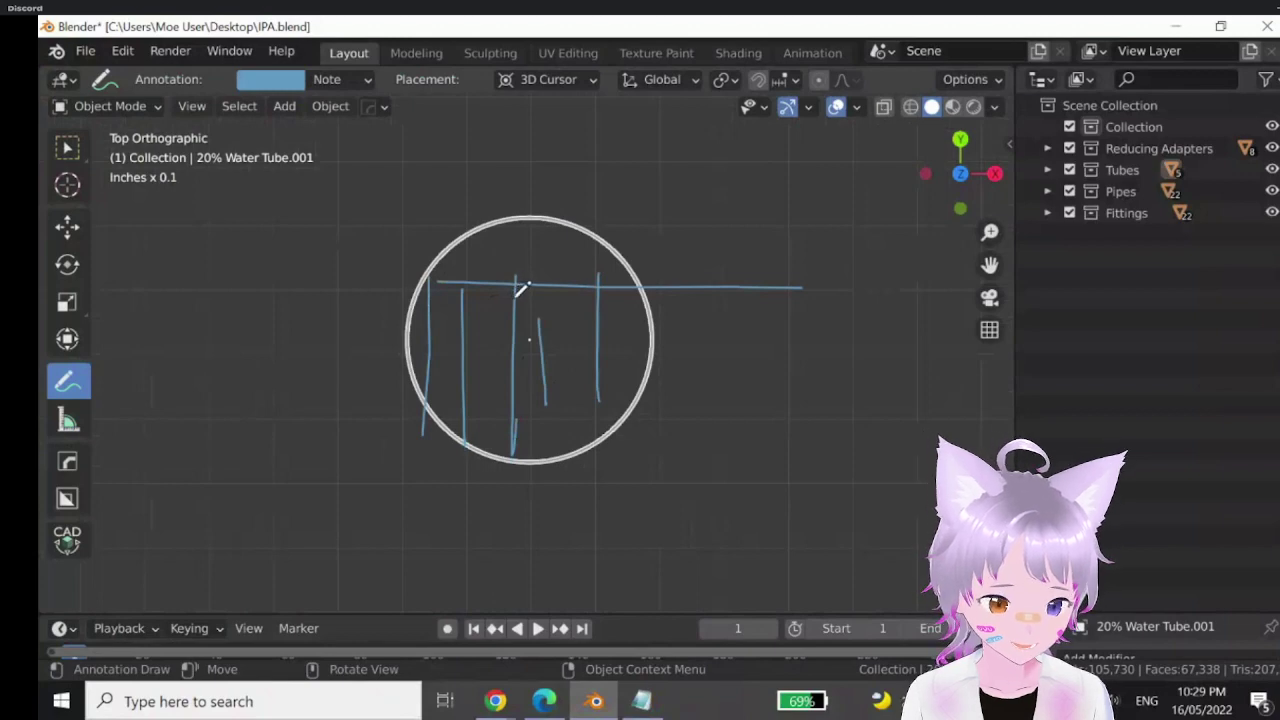
pyautogui.moveTo(456, 306); pyautogui.dragTo(560, 305)
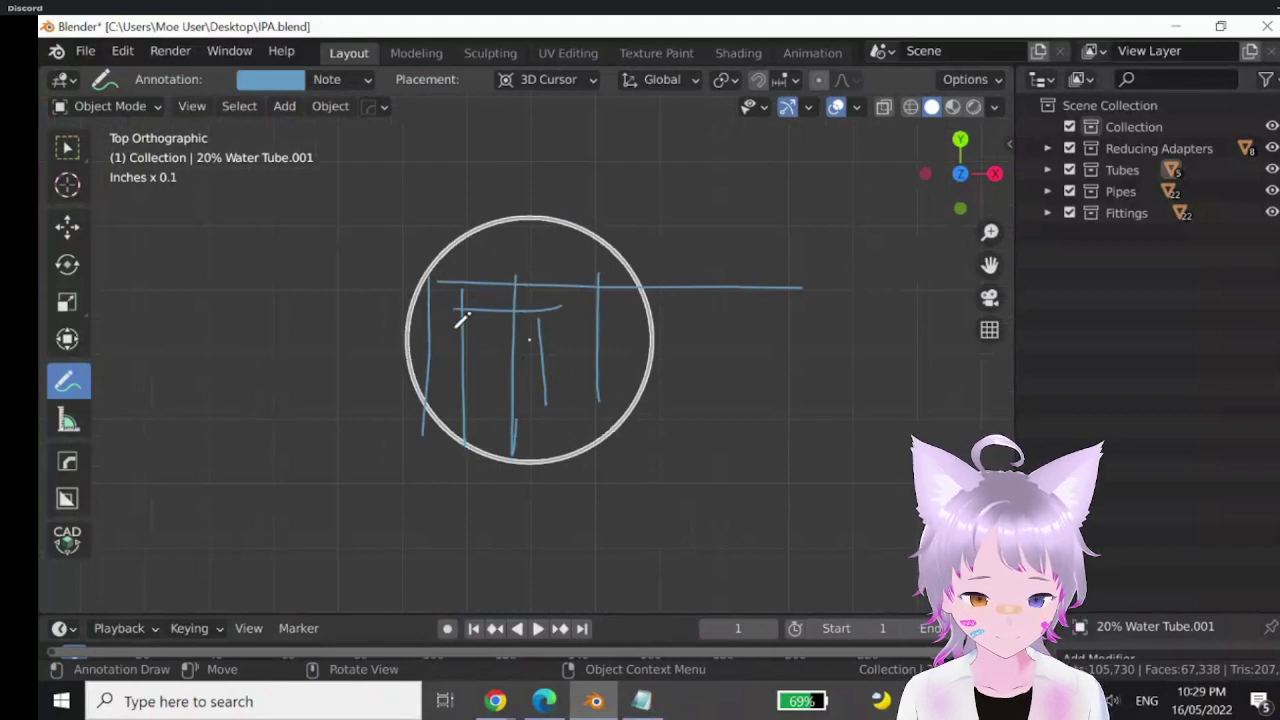
pyautogui.moveTo(455, 330)
pyautogui.mouseDown()
pyautogui.moveTo(603, 330)
pyautogui.moveTo(460, 350)
pyautogui.mouseUp()
pyautogui.moveTo(470, 400); pyautogui.dragTo(710, 405)
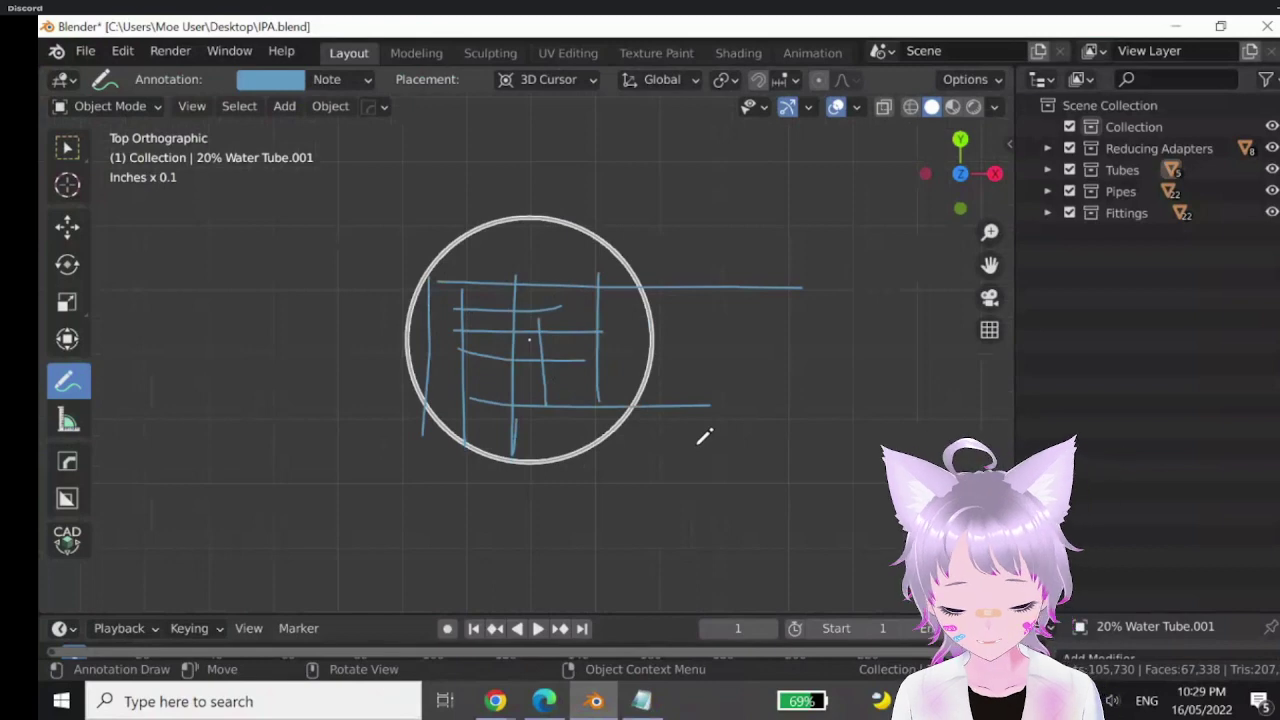
pyautogui.hotkey('ctrl', 'z')
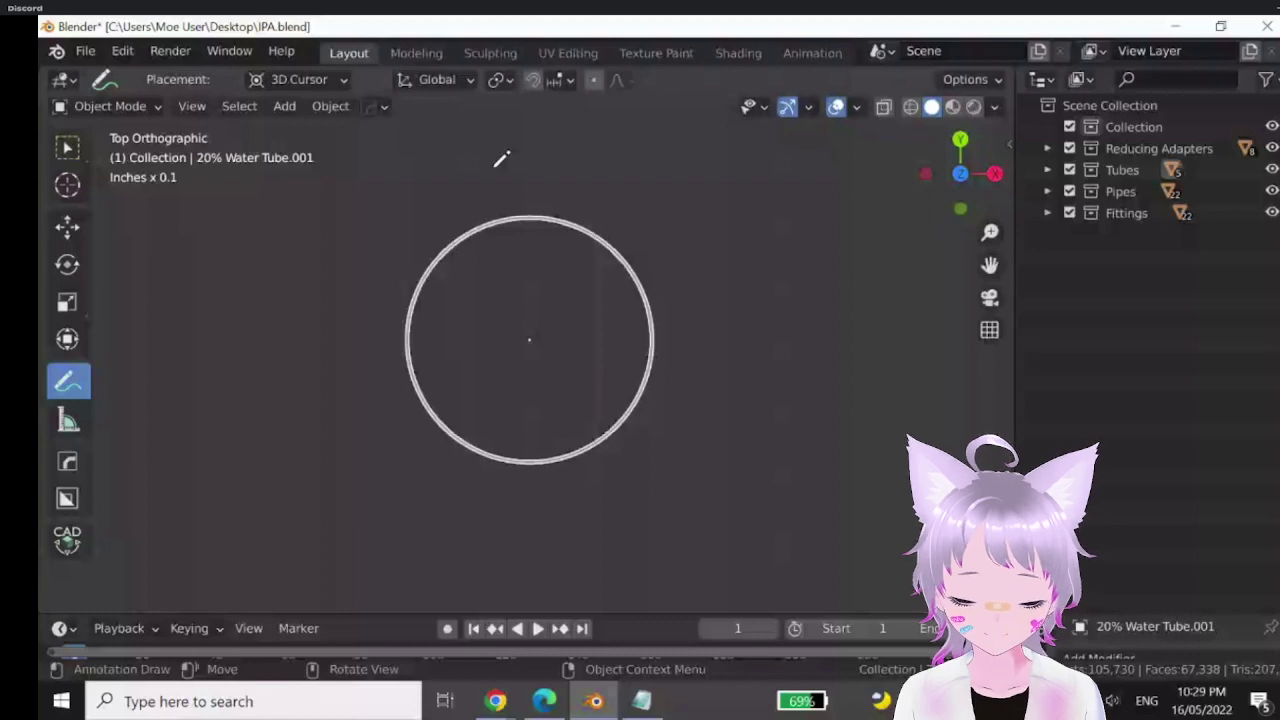
pyautogui.press('XF86AudioLowerVolume')
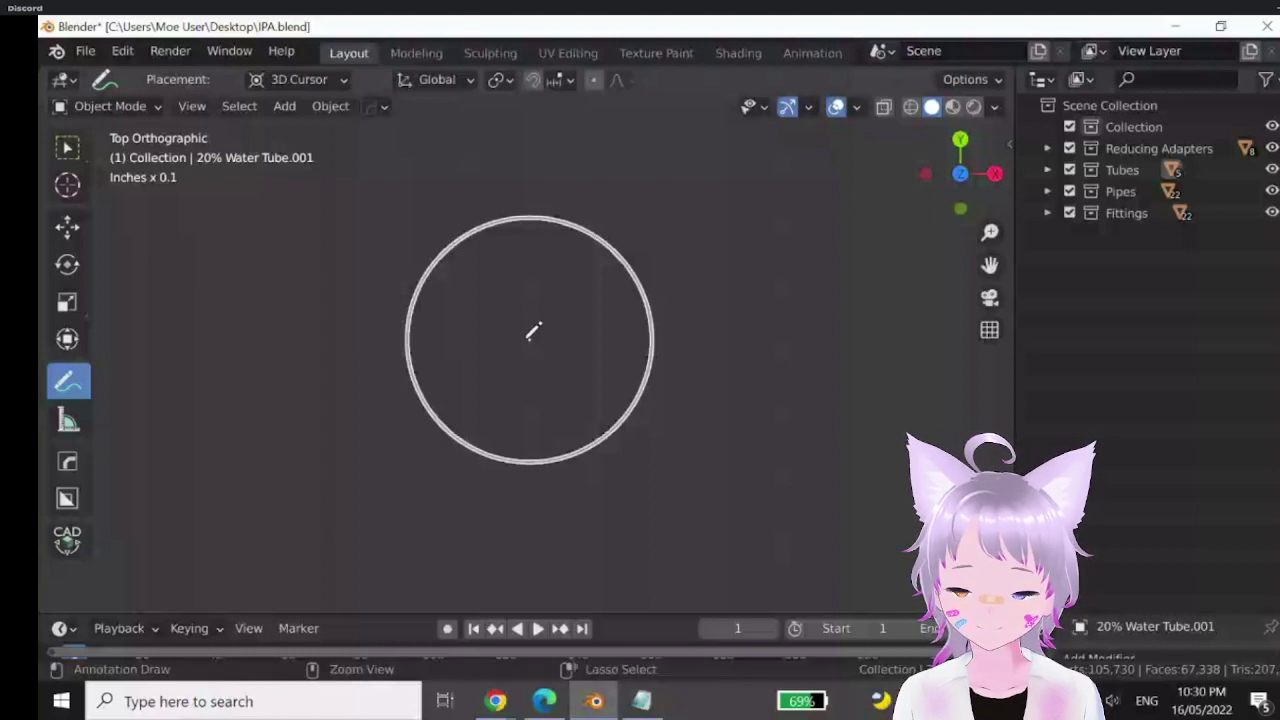
pyautogui.keyDown('ctrl'); pyautogui.moveTo(533, 332); pyautogui.dragTo(530, 291, button='middle'); pyautogui.keyUp('ctrl')
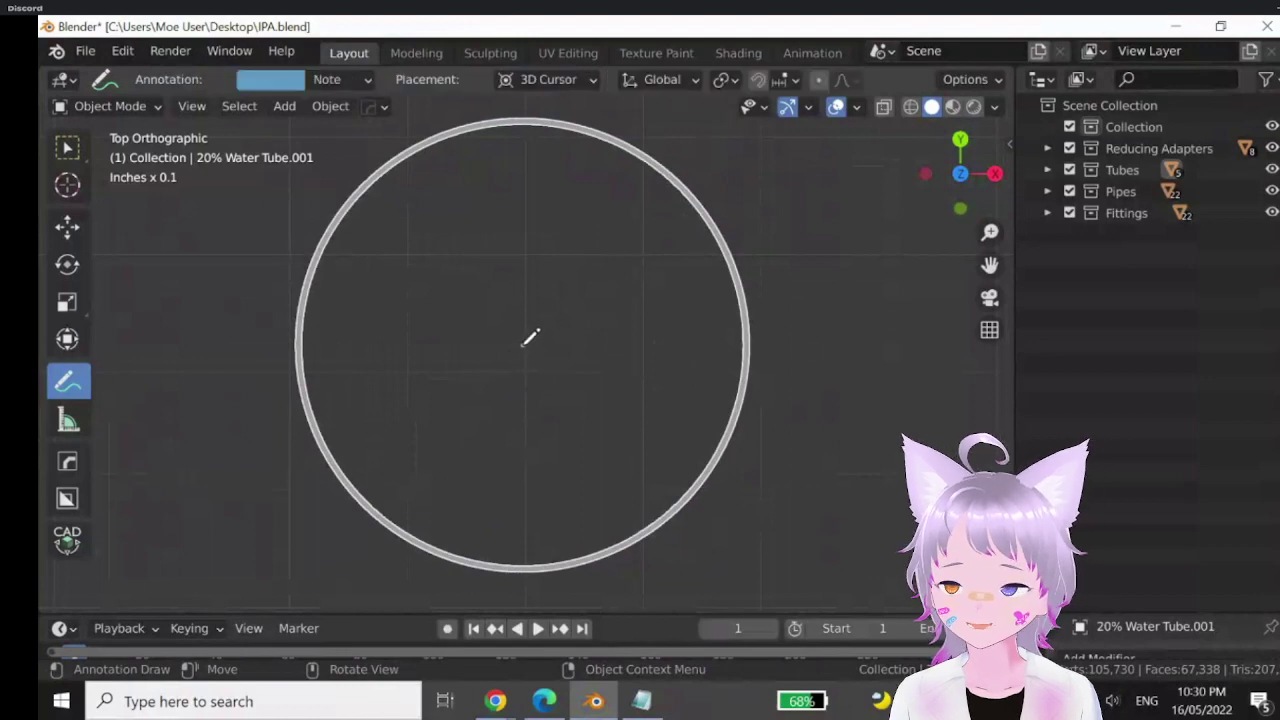
pyautogui.click(521, 345)
pyautogui.press('z')
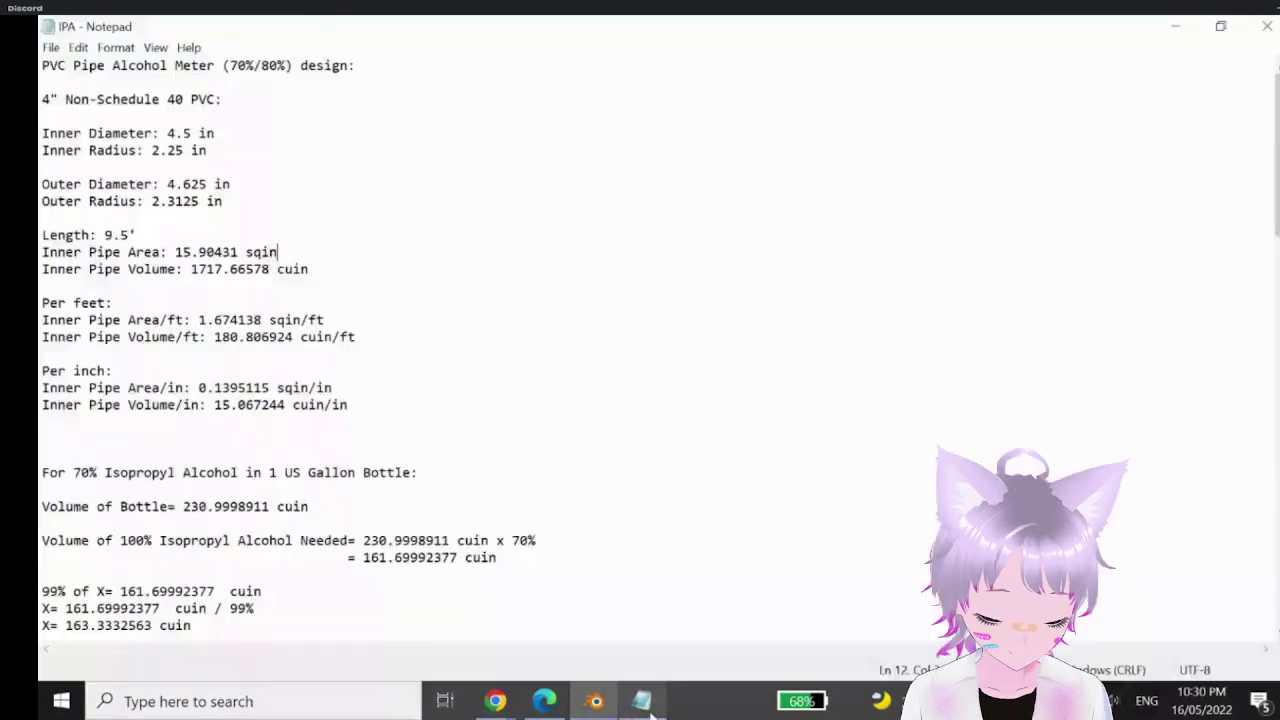
# - Switch to the Notepad design notes and highlight the pipe length line
pyautogui.click(650, 708)
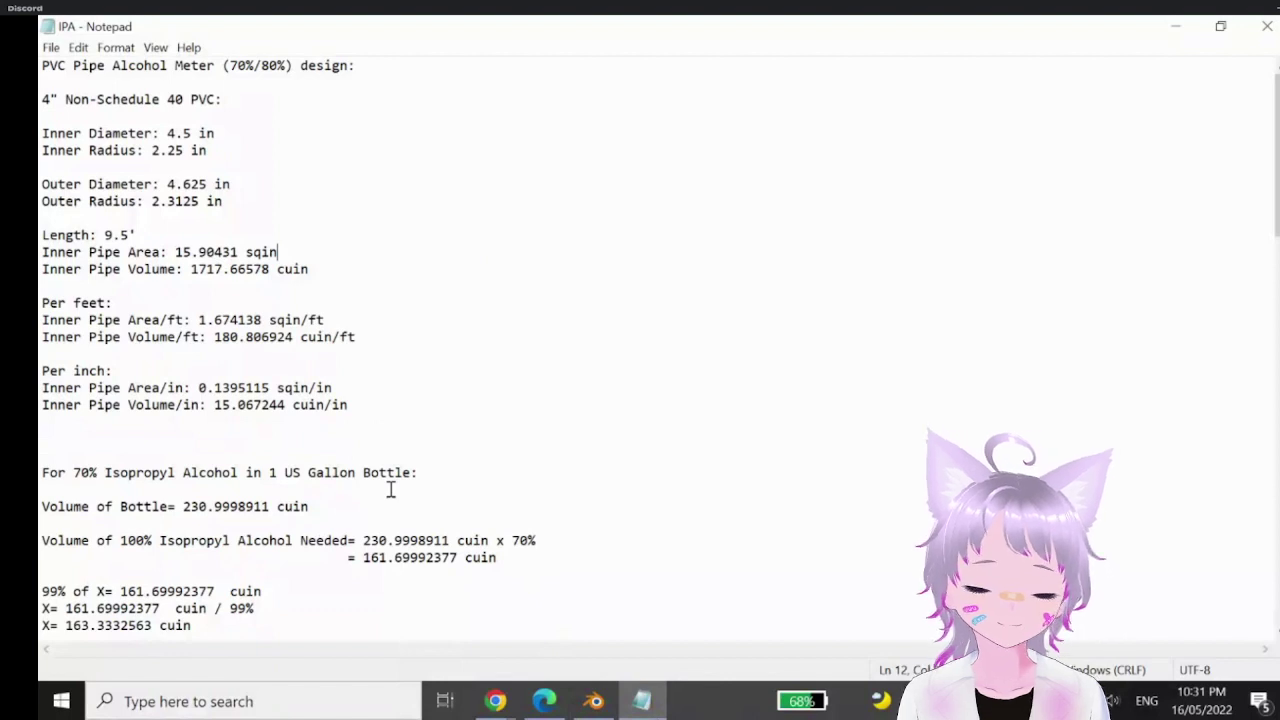
pyautogui.moveTo(42, 235); pyautogui.dragTo(234, 235)
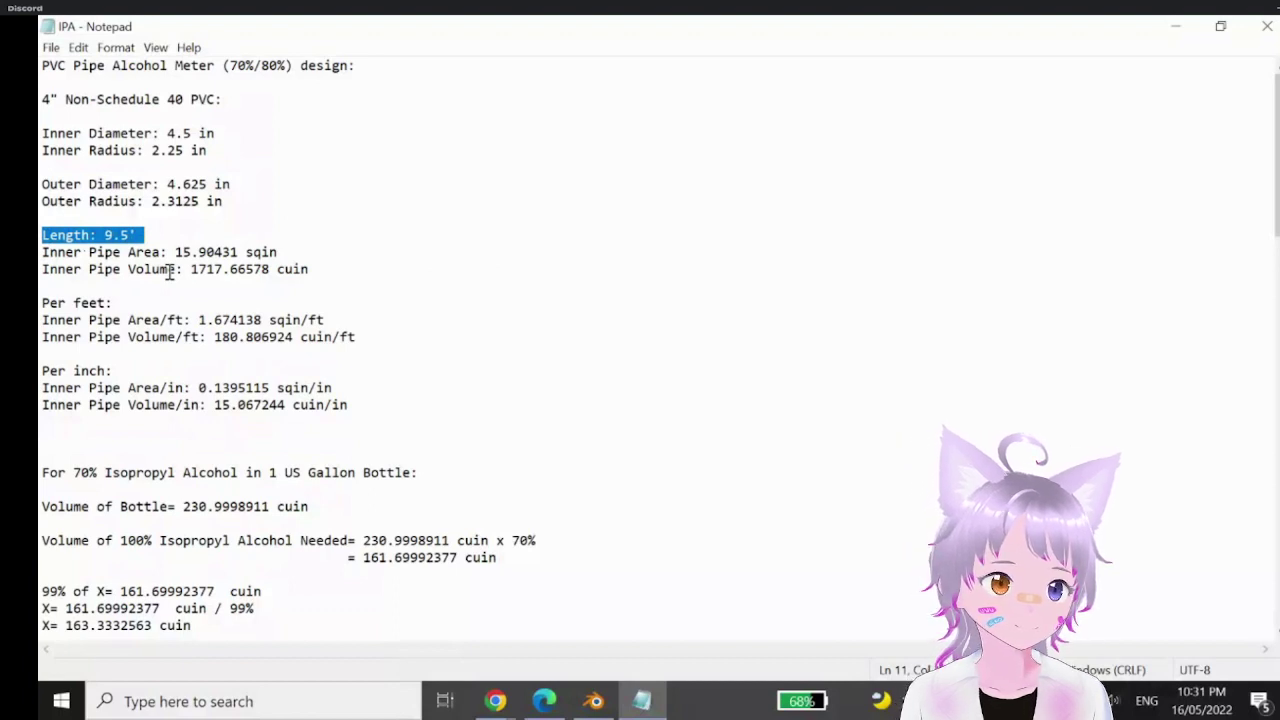
# - Highlight the 9.5' pipe length value in the design notes
pyautogui.click(106, 236)
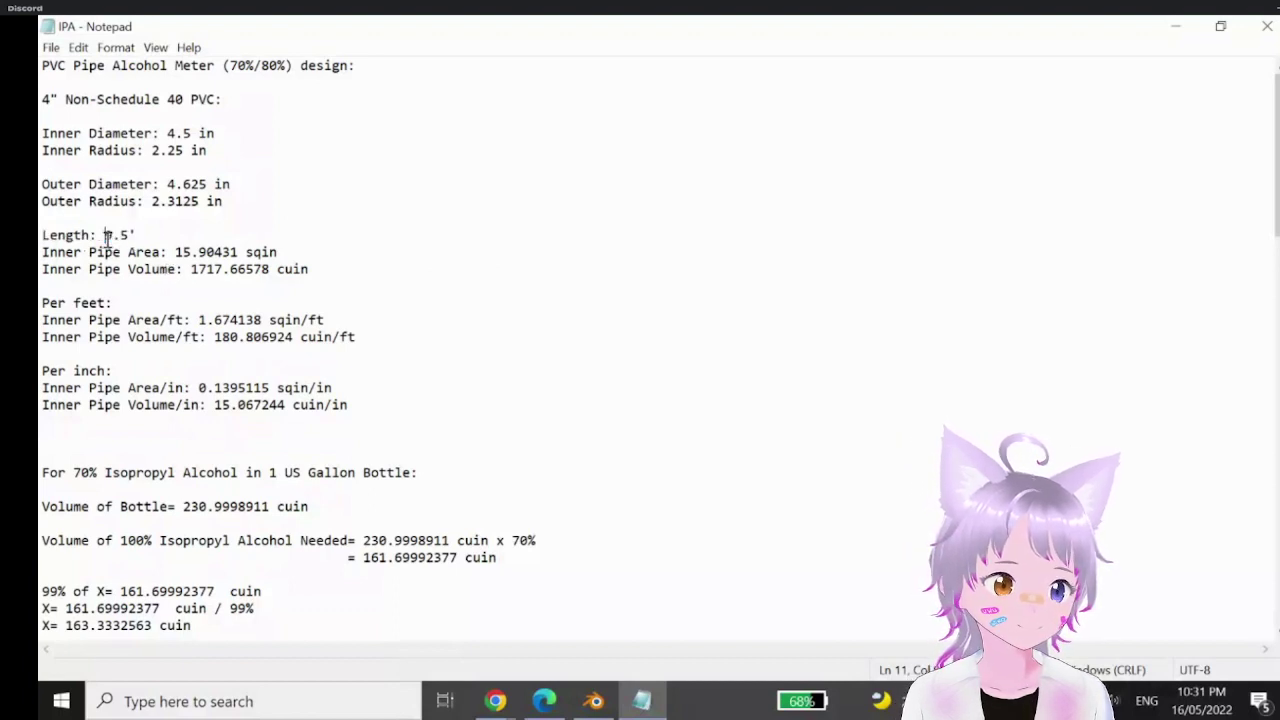
pyautogui.moveTo(106, 236); pyautogui.dragTo(208, 240)
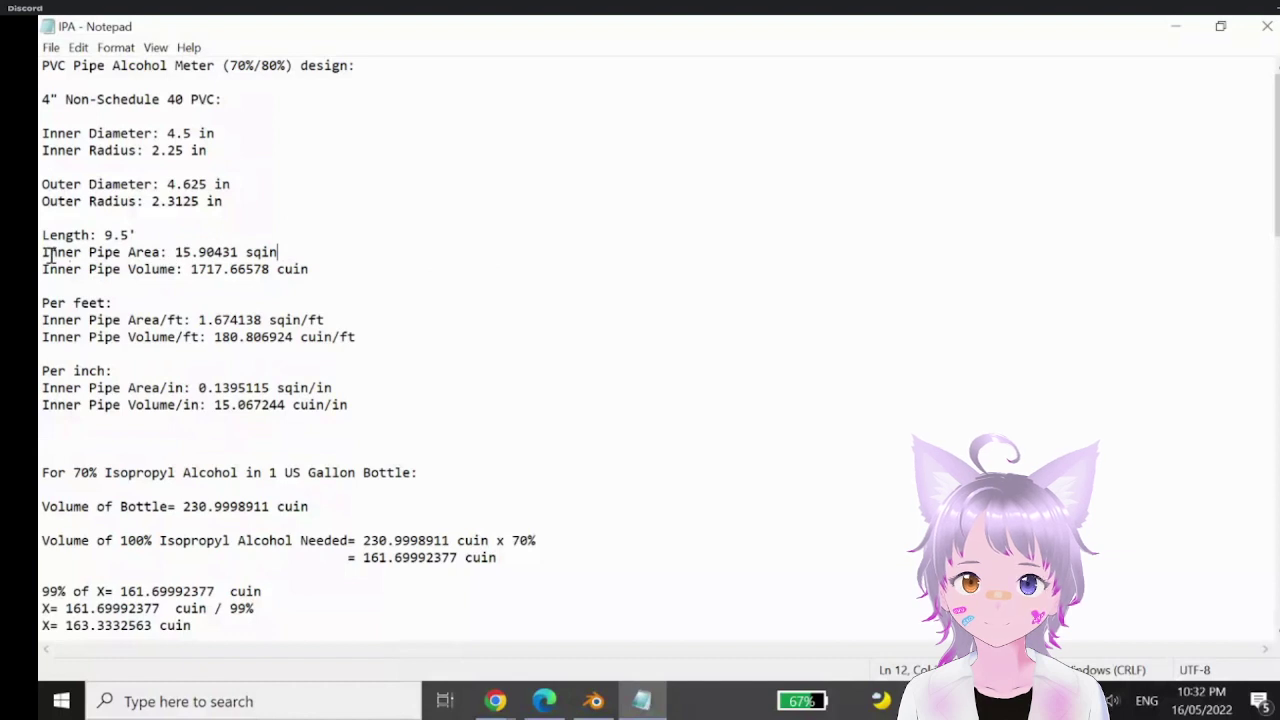
pyautogui.moveTo(50, 253); pyautogui.dragTo(130, 243)
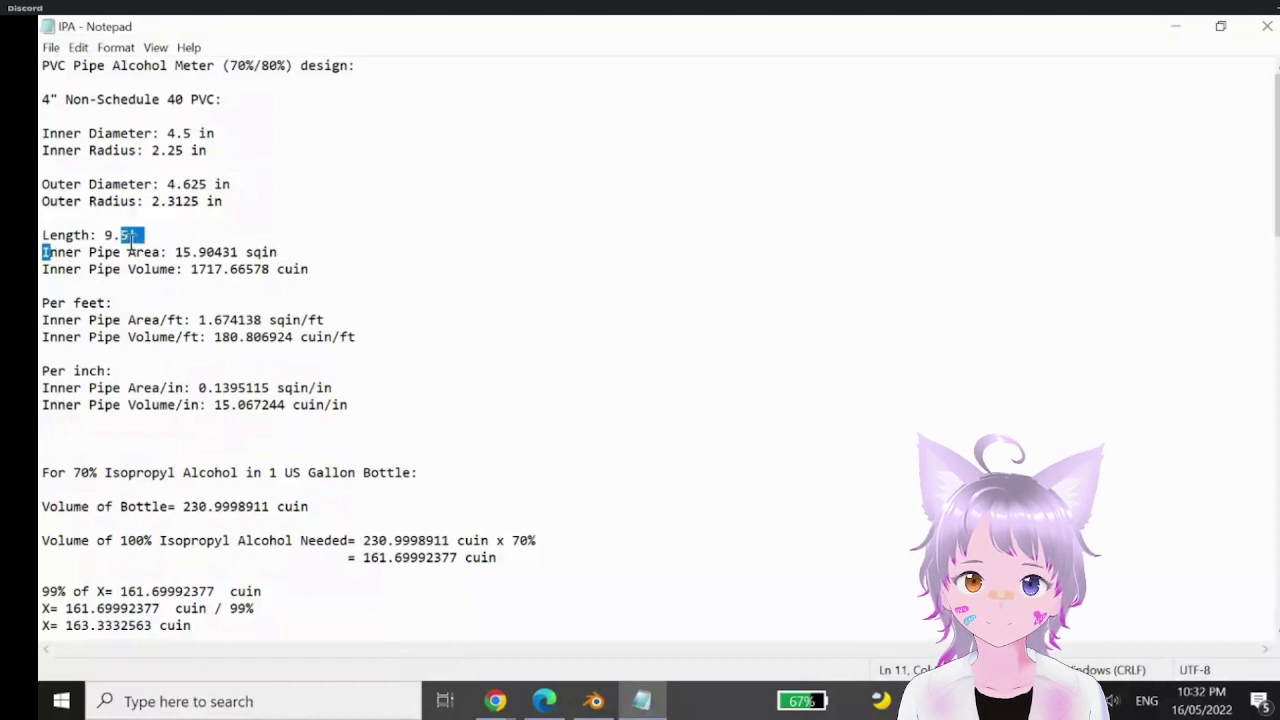
# - Switch to Blender and trace the copied tube's inner opening with a rough closed annotation loop
pyautogui.hotkey('alt', 'Tab')
pyautogui.moveTo(444, 150)
pyautogui.mouseDown()
pyautogui.moveTo(403, 164)
pyautogui.moveTo(331, 294)
pyautogui.moveTo(326, 421)
pyautogui.moveTo(502, 539)
pyautogui.moveTo(683, 428)
pyautogui.moveTo(676, 182)
pyautogui.moveTo(490, 150)
pyautogui.moveTo(430, 153)
pyautogui.mouseUp()
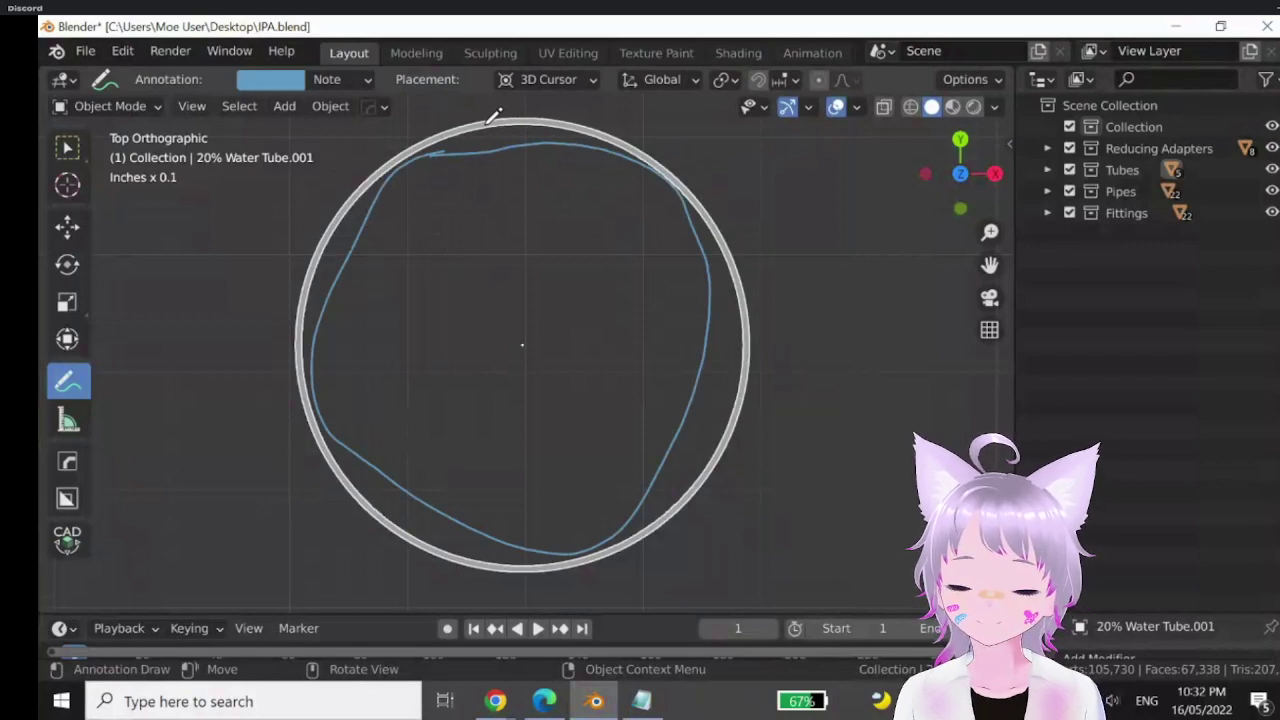
# - Switch to the Notepad design notes and highlight the inner pipe volume, the length, and the per-feet and per-inch entries
pyautogui.hotkey('alt', 'Tab')
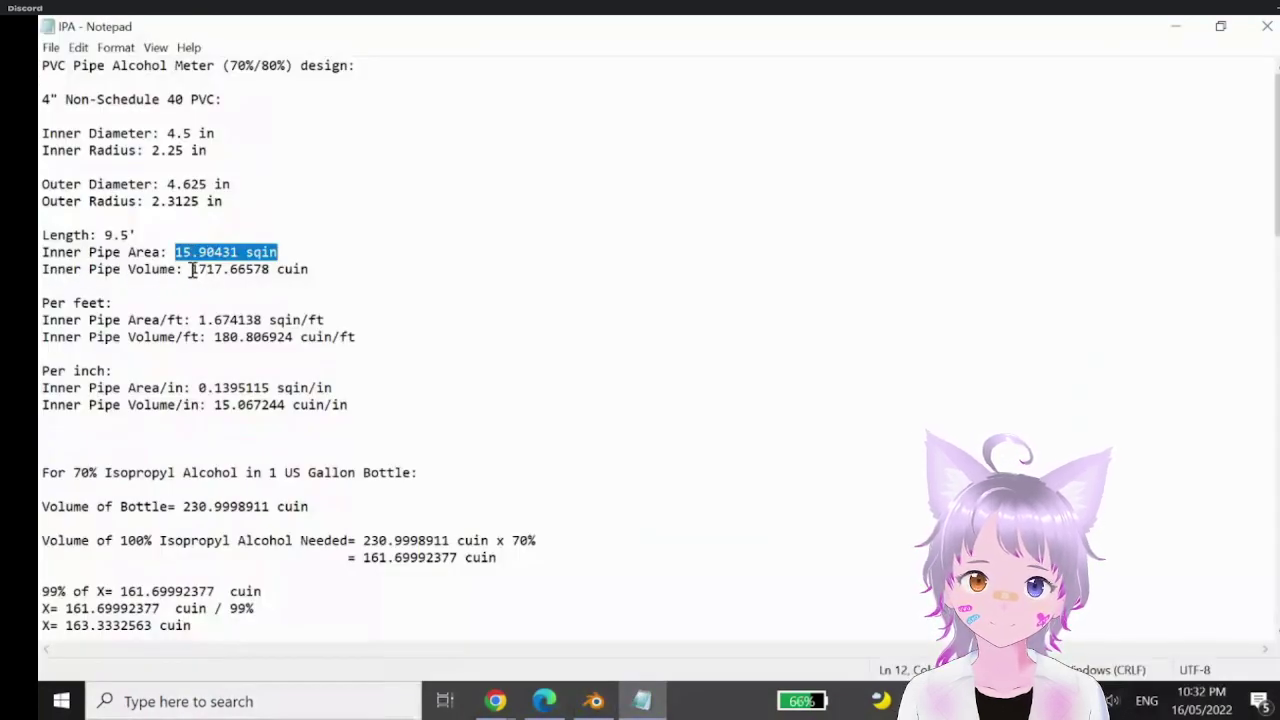
pyautogui.moveTo(191, 269); pyautogui.dragTo(272, 269)
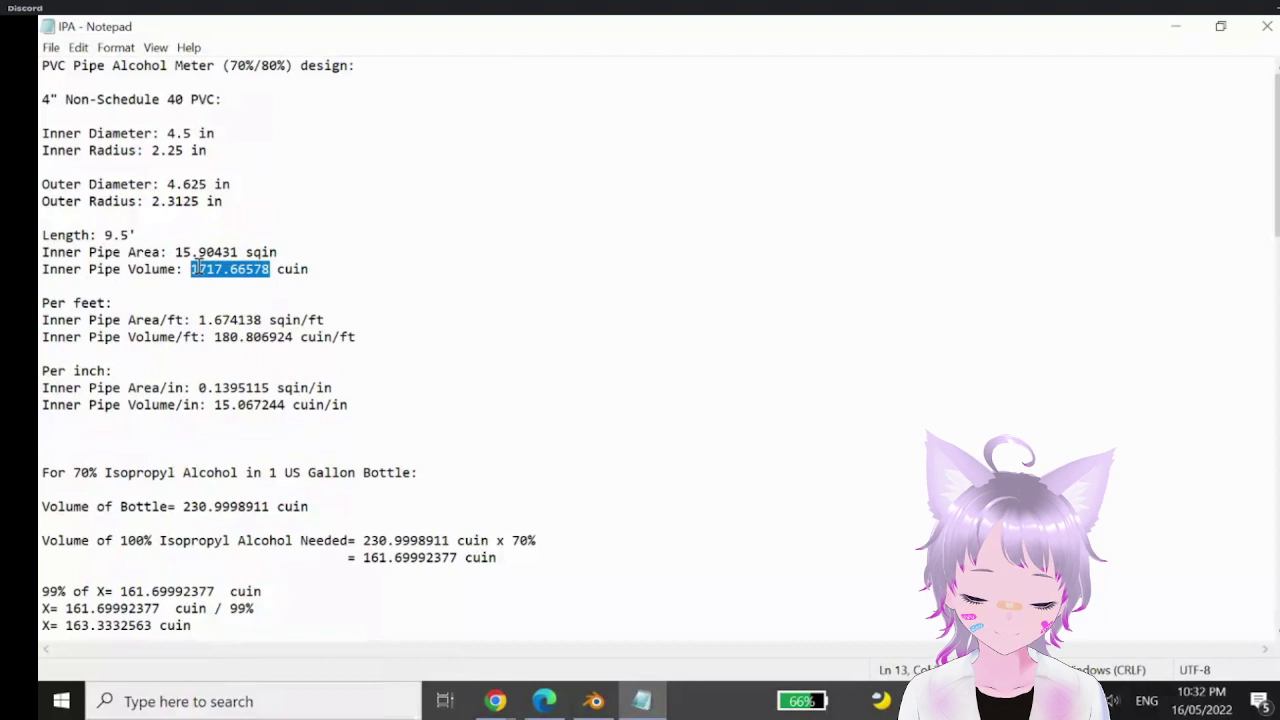
pyautogui.doubleClick(120, 235)
pyautogui.scroll(-1, 165, 350)
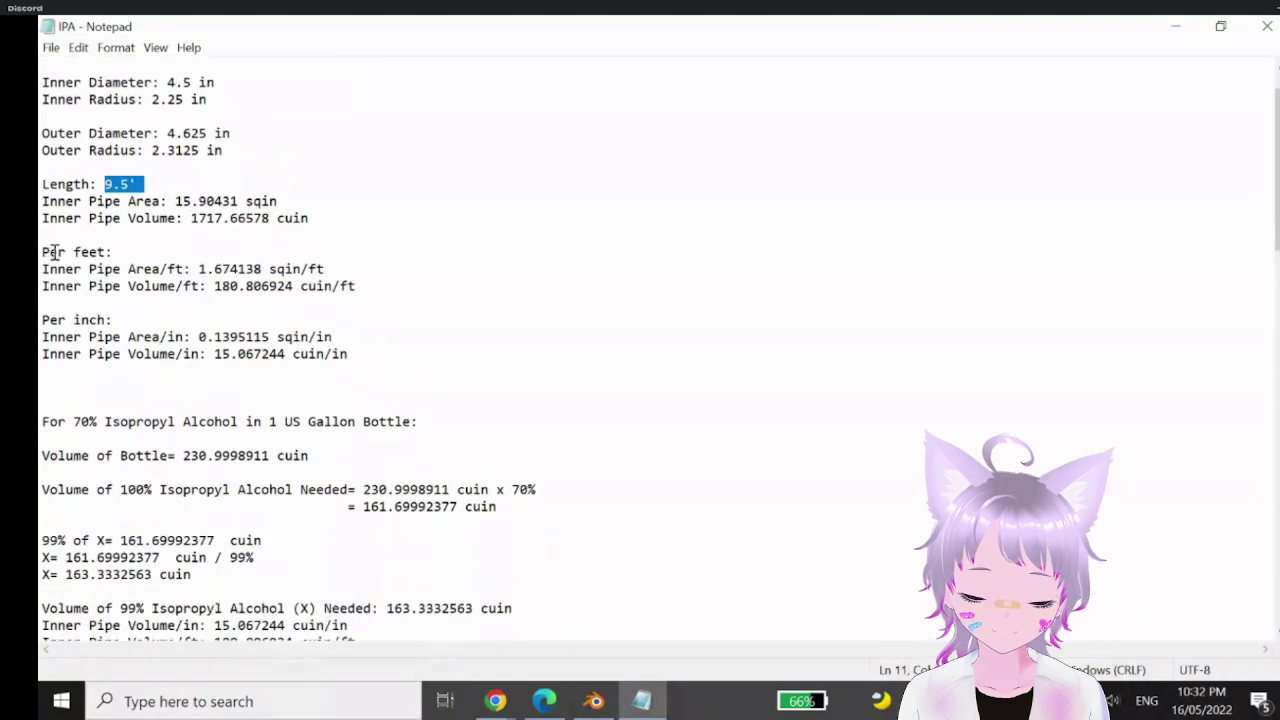
pyautogui.moveTo(43, 252); pyautogui.dragTo(106, 252)
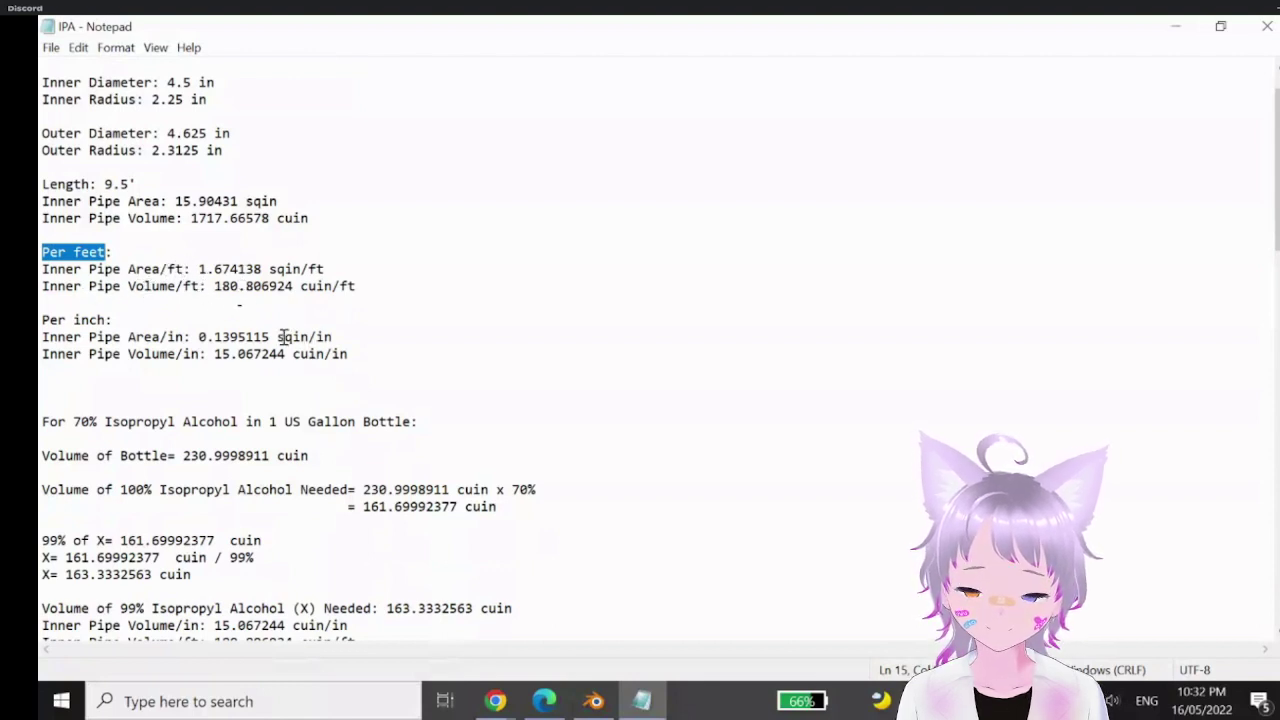
pyautogui.moveTo(284, 337); pyautogui.dragTo(331, 338)
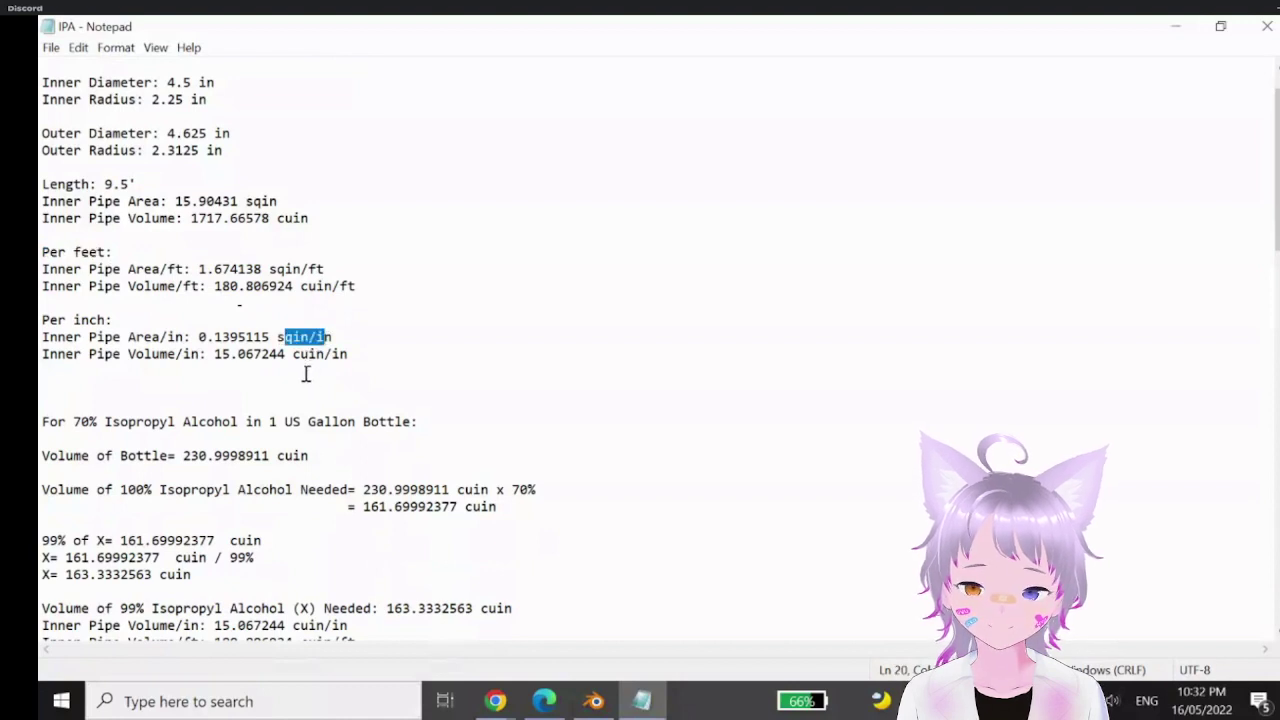
# - Highlight the bottle volume and the 1 US Gallon Bottle text in the 70% isopropyl alcohol section
pyautogui.scroll(-3, 306, 374)
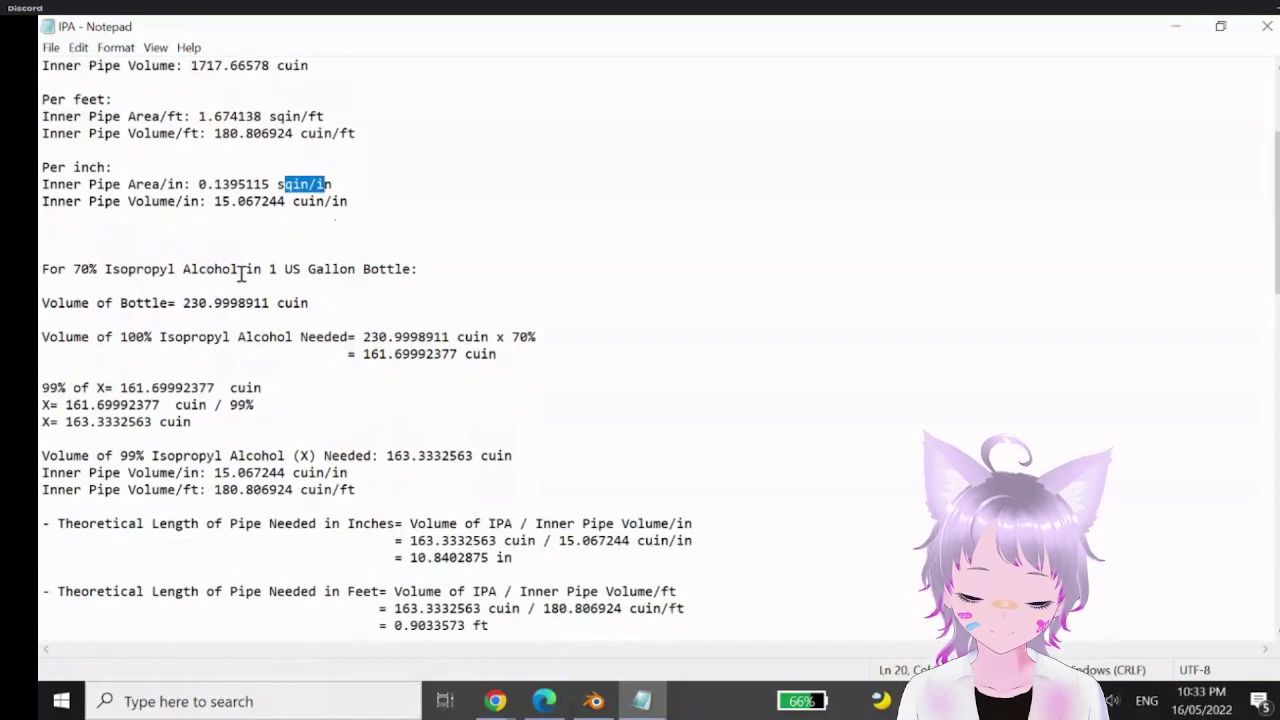
pyautogui.scroll(-2, 240, 274)
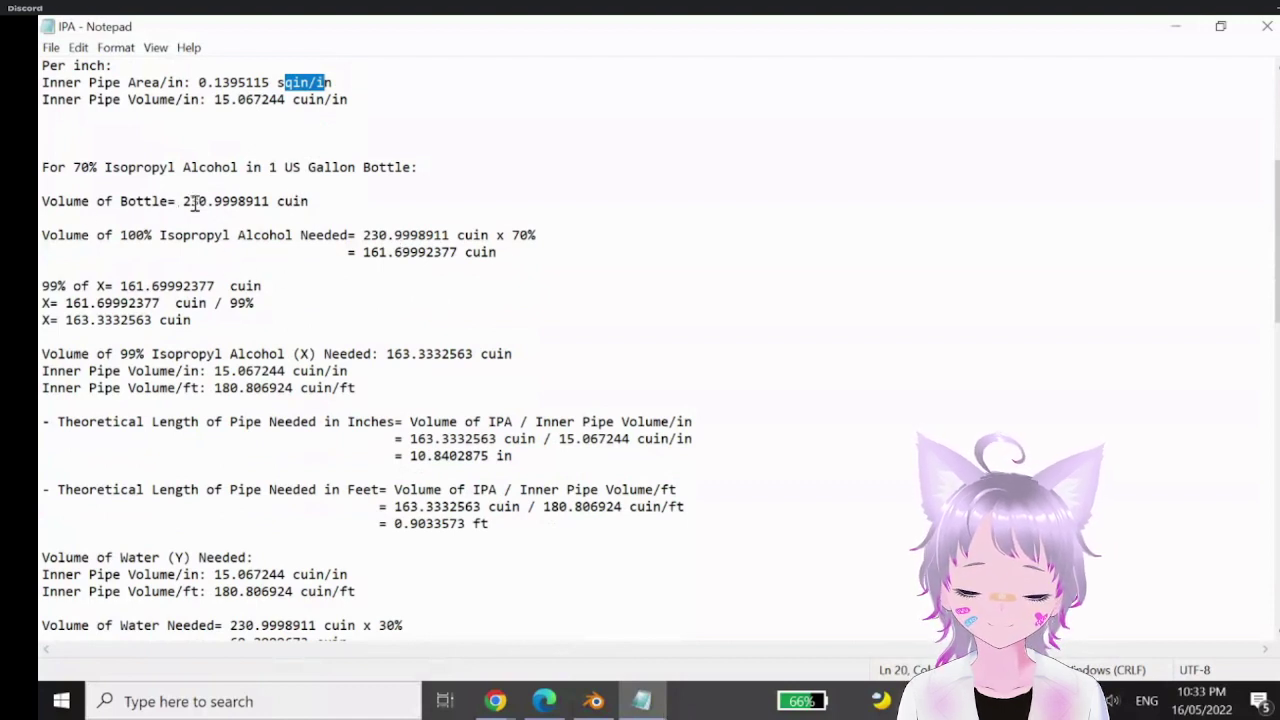
pyautogui.moveTo(42, 201); pyautogui.dragTo(352, 208)
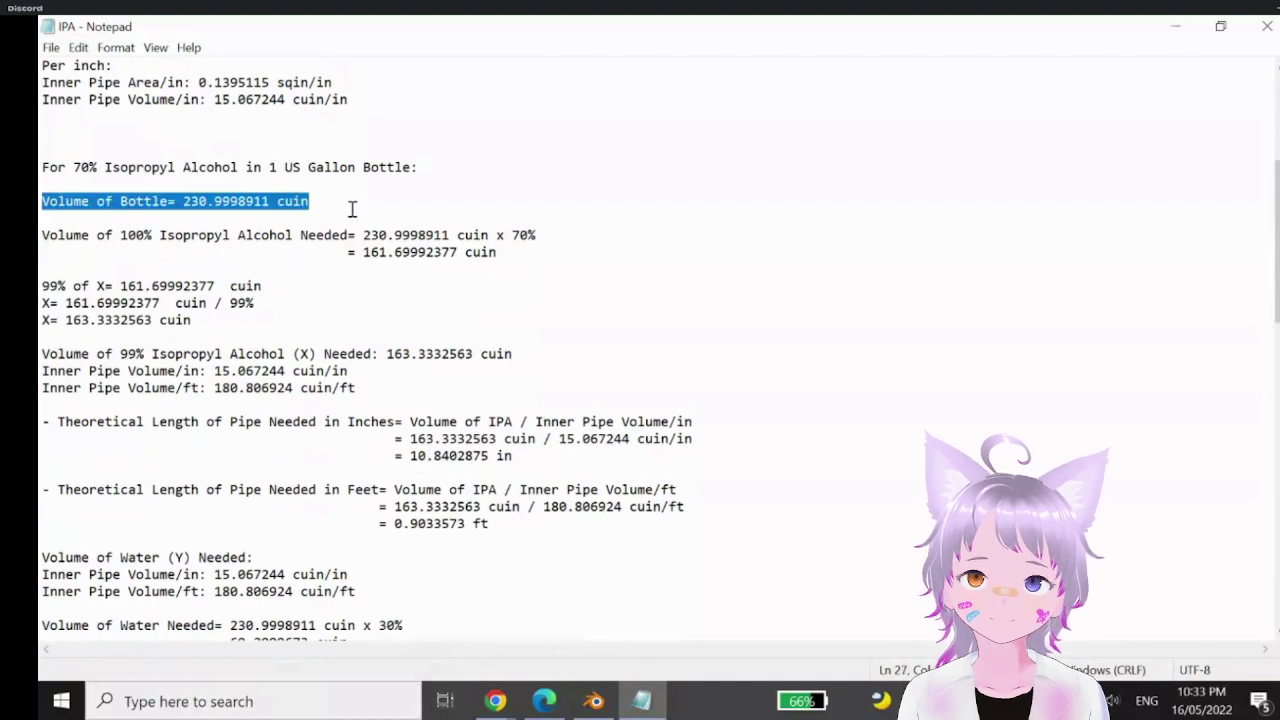
pyautogui.moveTo(269, 167); pyautogui.dragTo(423, 188)
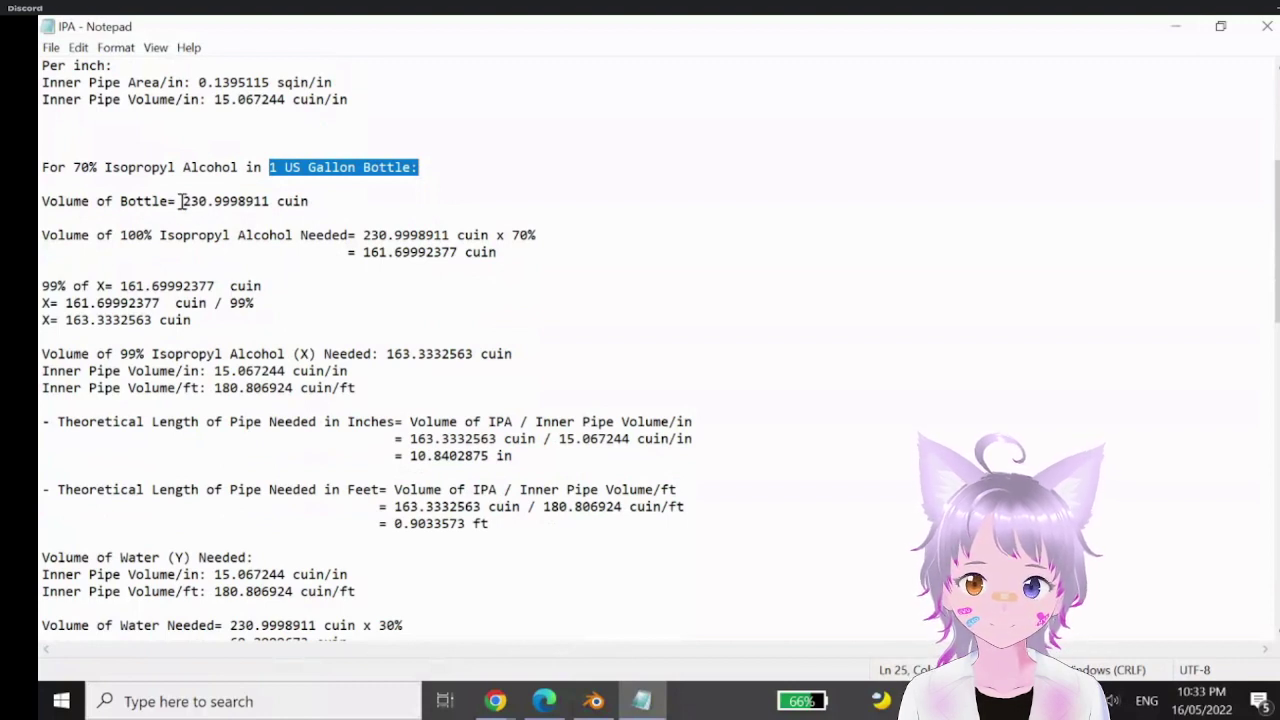
pyautogui.moveTo(181, 201); pyautogui.dragTo(310, 201)
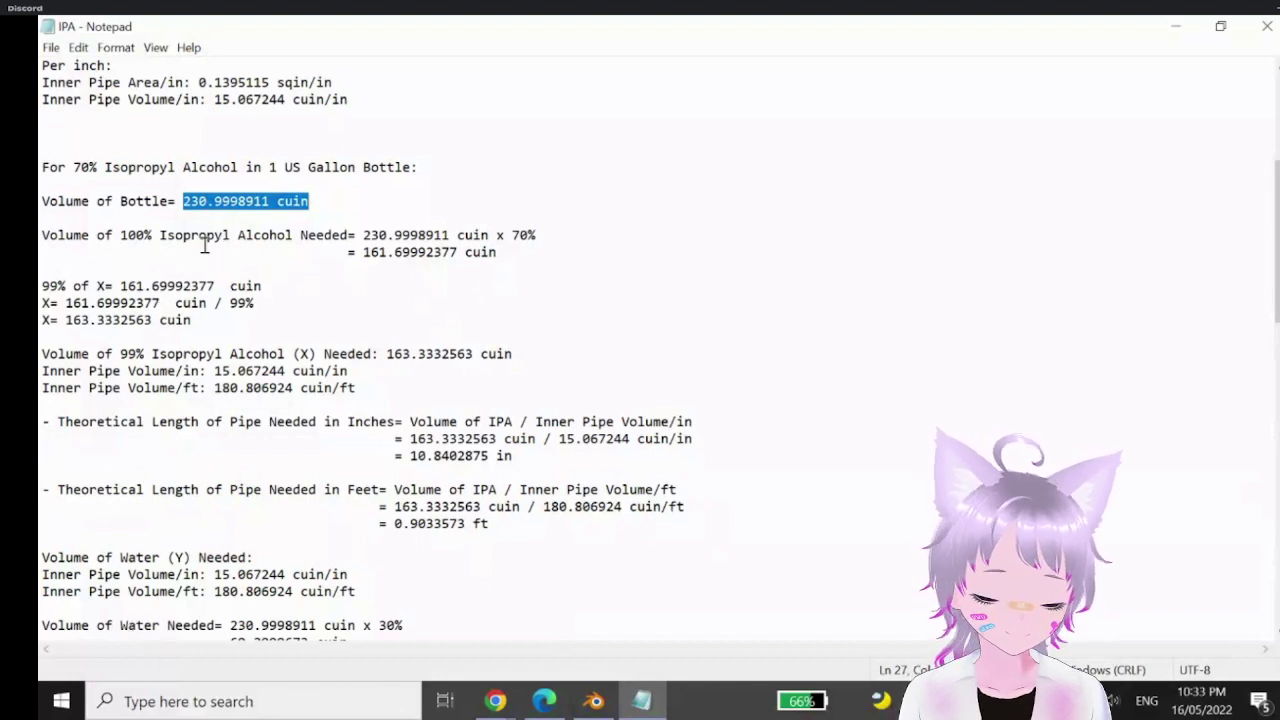
pyautogui.click(42, 235)
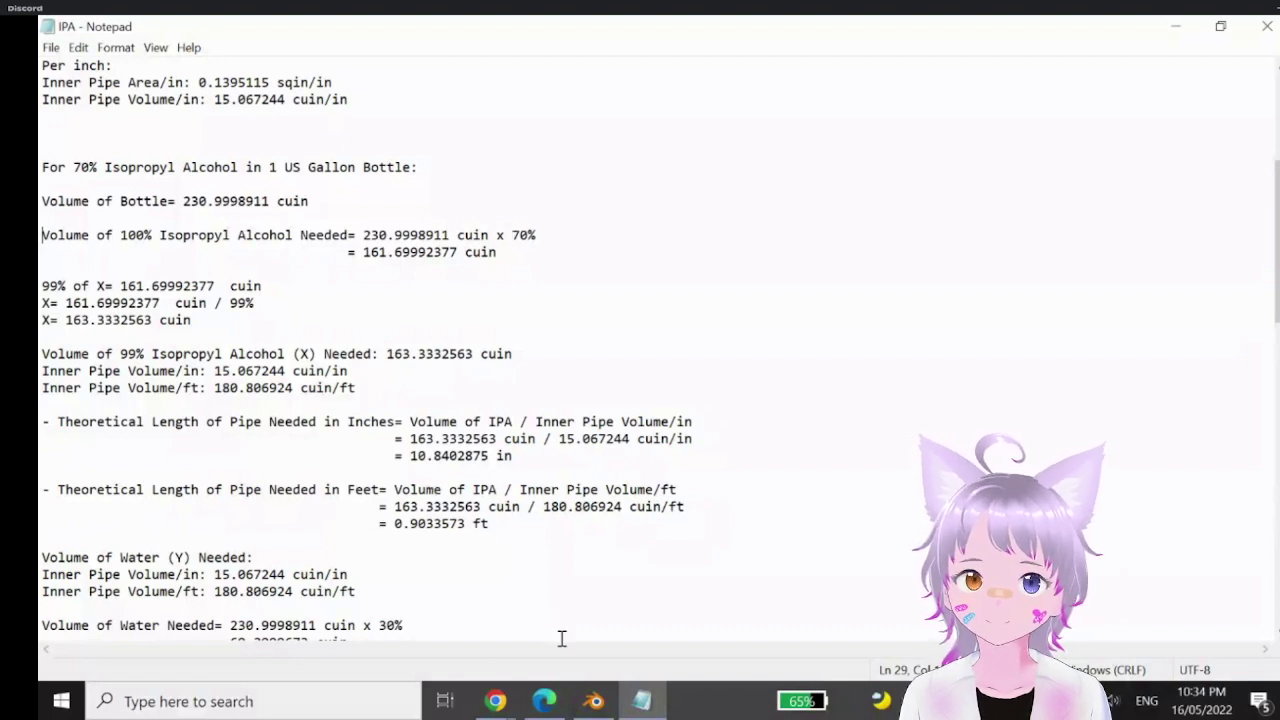
# - Switch to Blender and delete the annotation layer holding the loop drawn inside the tube
pyautogui.moveTo(593, 704)
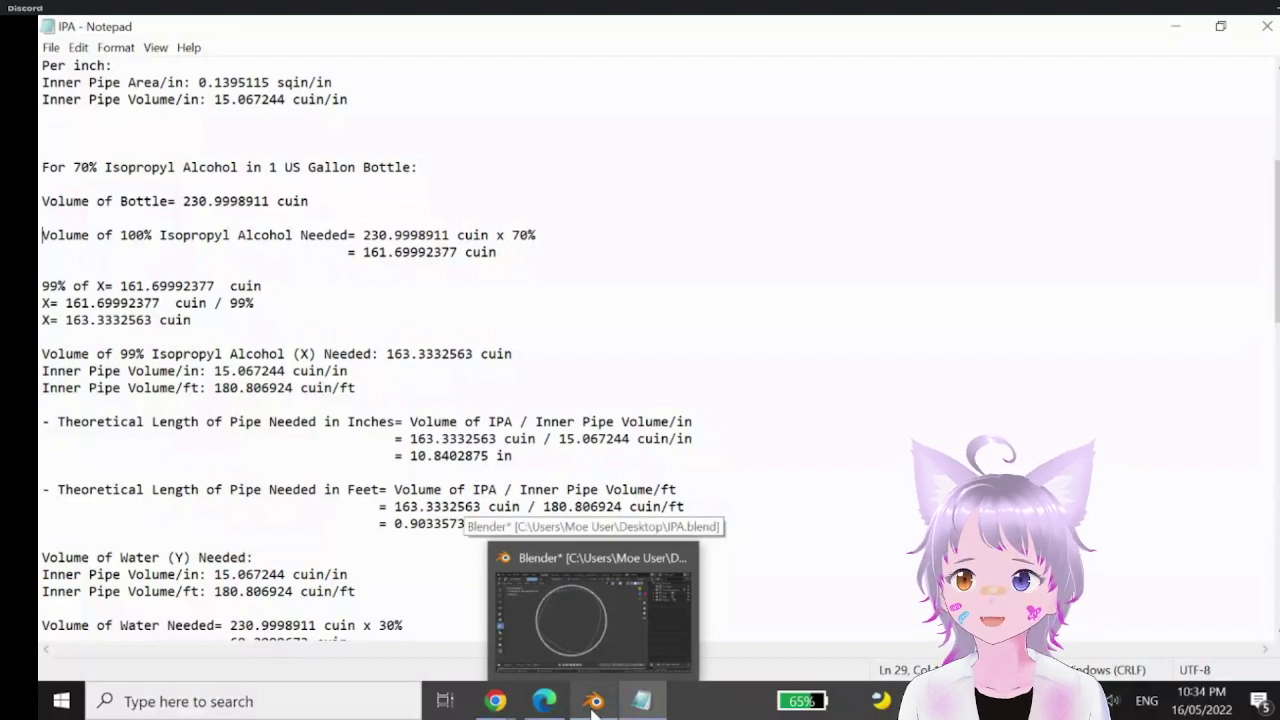
pyautogui.click(593, 704)
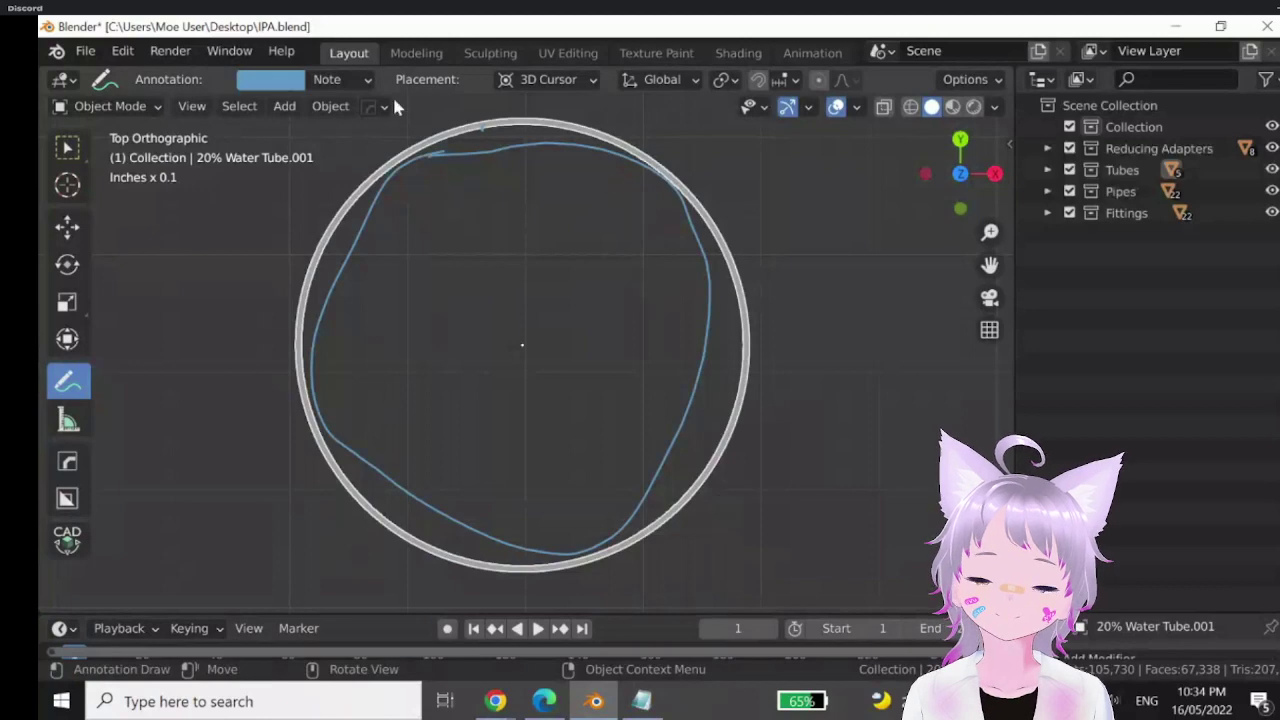
pyautogui.click(360, 80)
pyautogui.click(470, 118)
# - Delete the copied 20% water tube, clear the remaining annotation layer and activate the Select Box tool
pyautogui.scroll(-2, 638, 237)
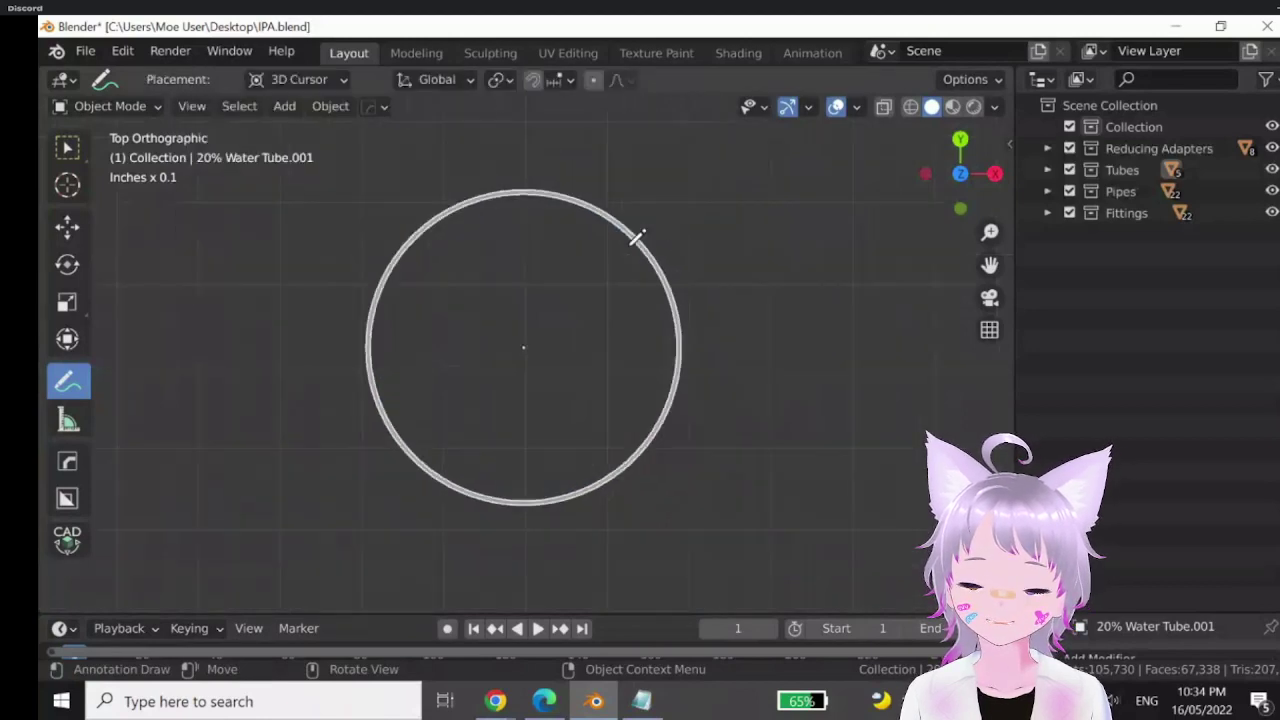
pyautogui.moveTo(638, 237)
pyautogui.mouseDown(button='middle')
pyautogui.moveTo(508, 114)
pyautogui.moveTo(520, 100)
pyautogui.mouseUp(button='middle')
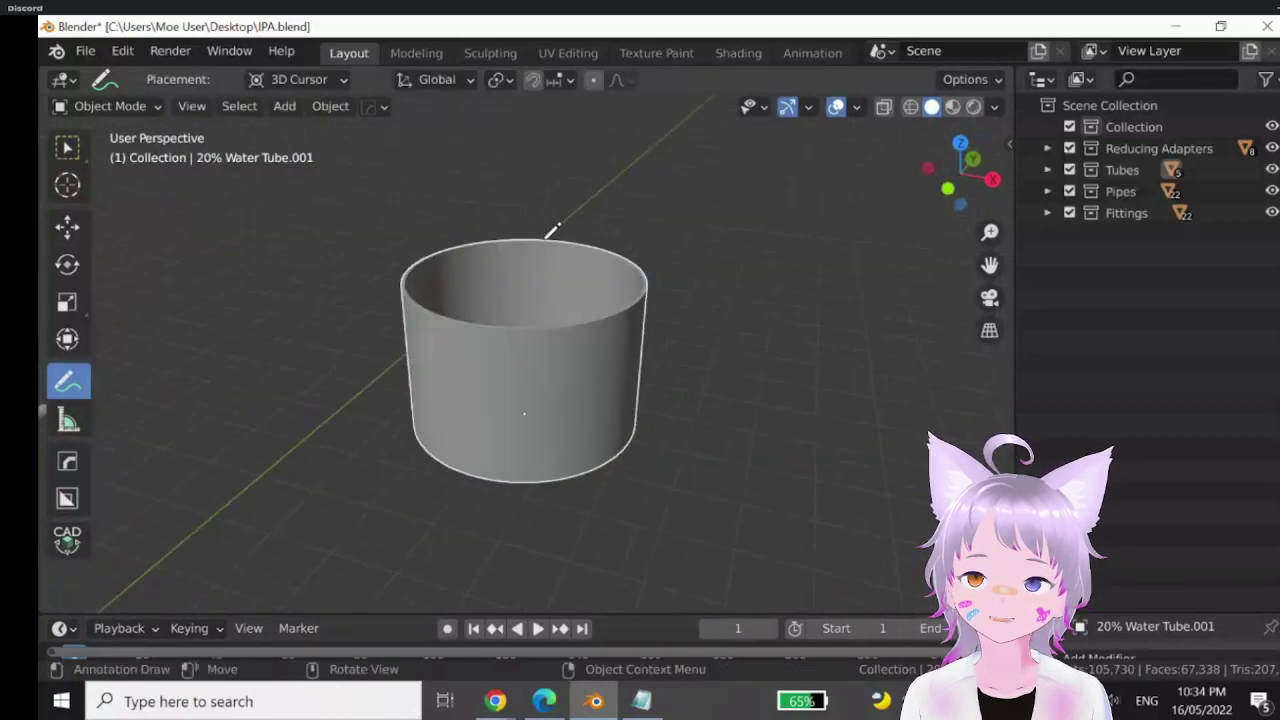
pyautogui.press('x')
pyautogui.click(566, 341)
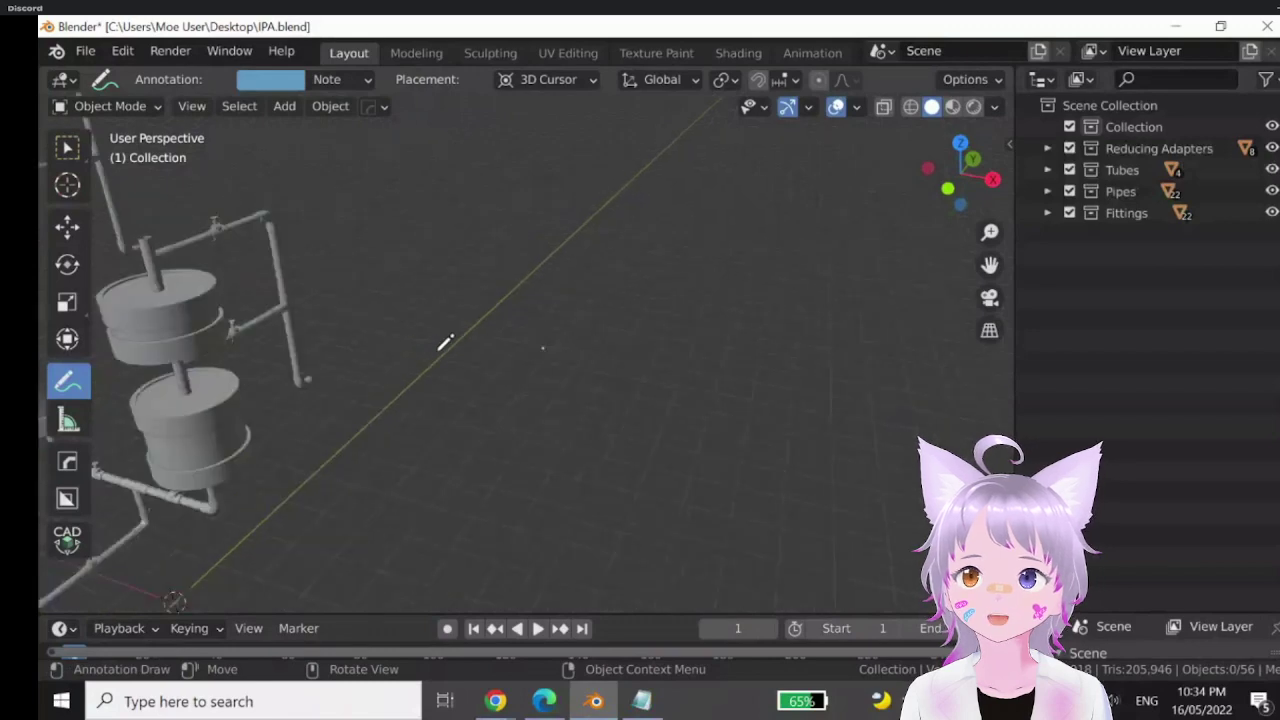
pyautogui.click(340, 79)
pyautogui.click(60, 146)
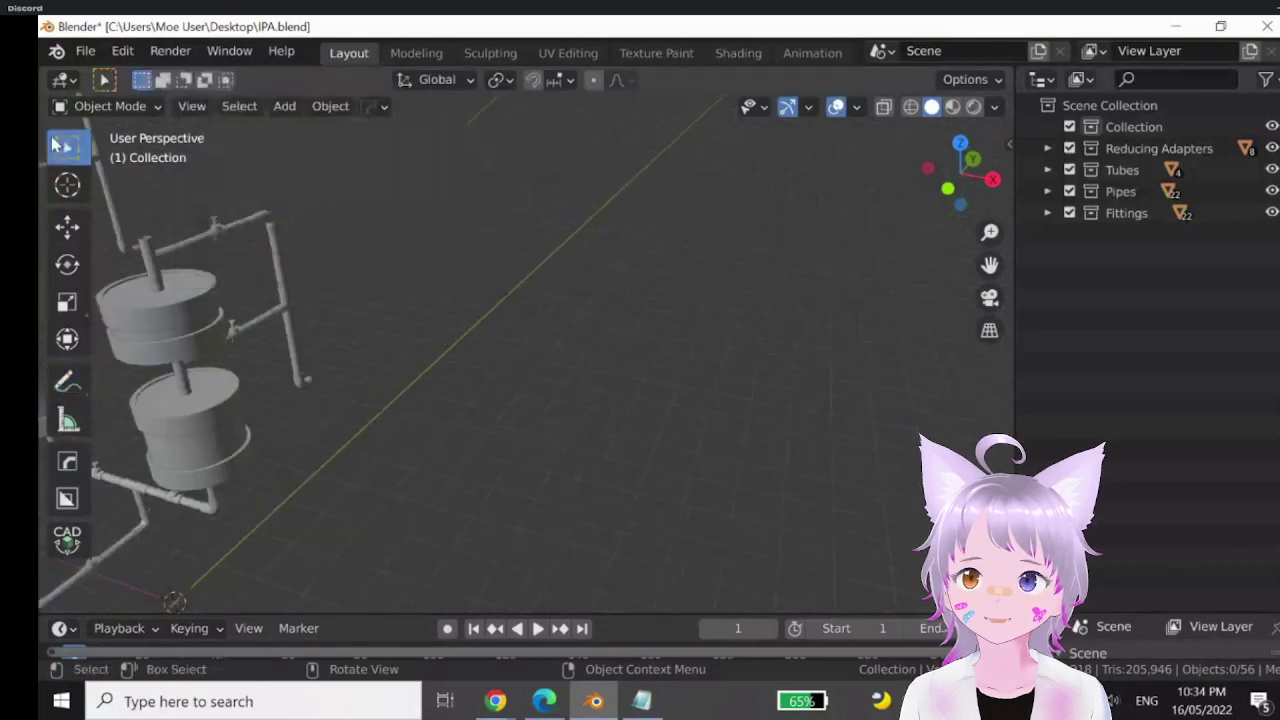
# - Handwrite the number 70 as an annotation on the tall tube of the metering system
pyautogui.scroll(-5, 333, 264)
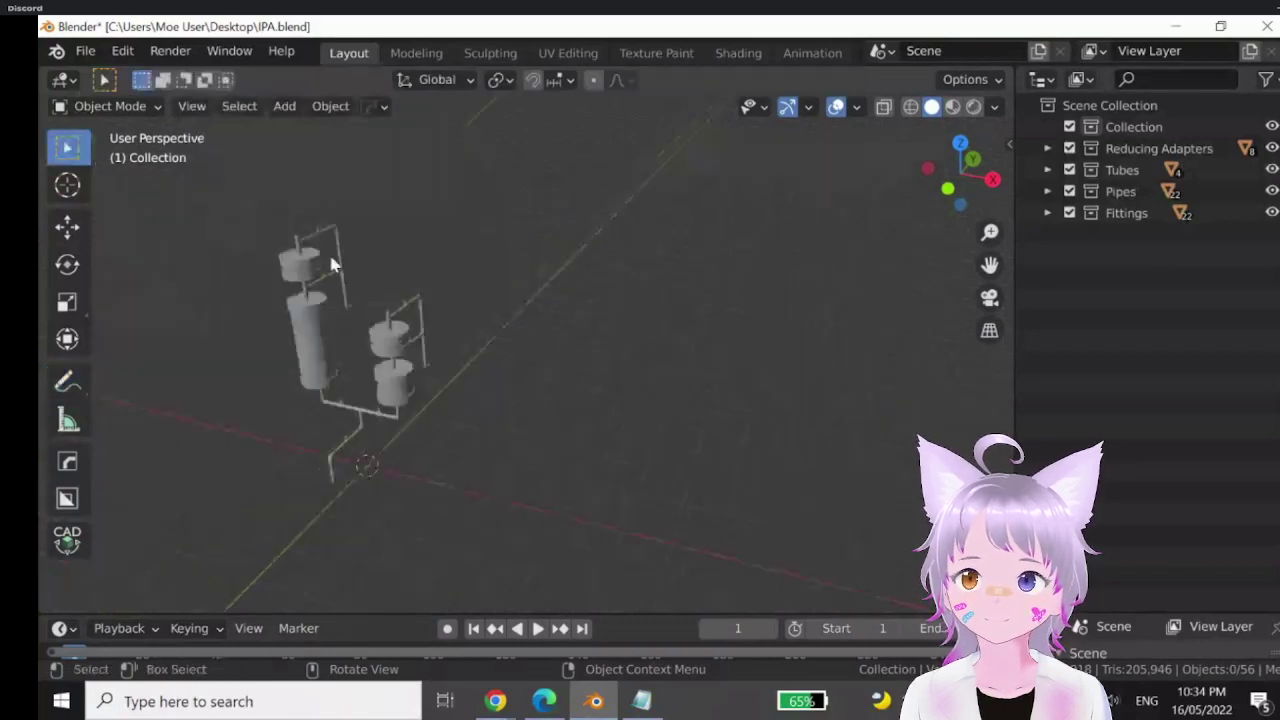
pyautogui.scroll(5, 450, 176)
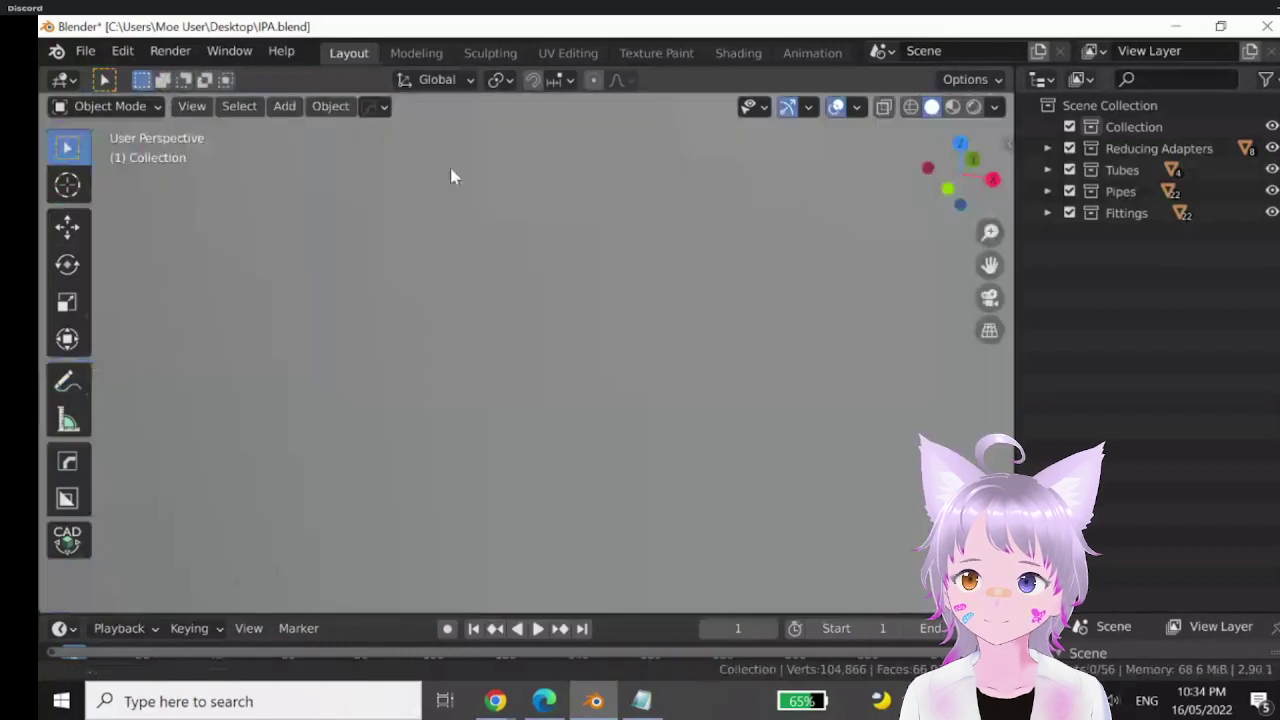
pyautogui.scroll(-6, 557, 300)
pyautogui.keyDown('shift'); pyautogui.moveTo(484, 374); pyautogui.dragTo(513, 368, button='middle'); pyautogui.keyUp('shift')
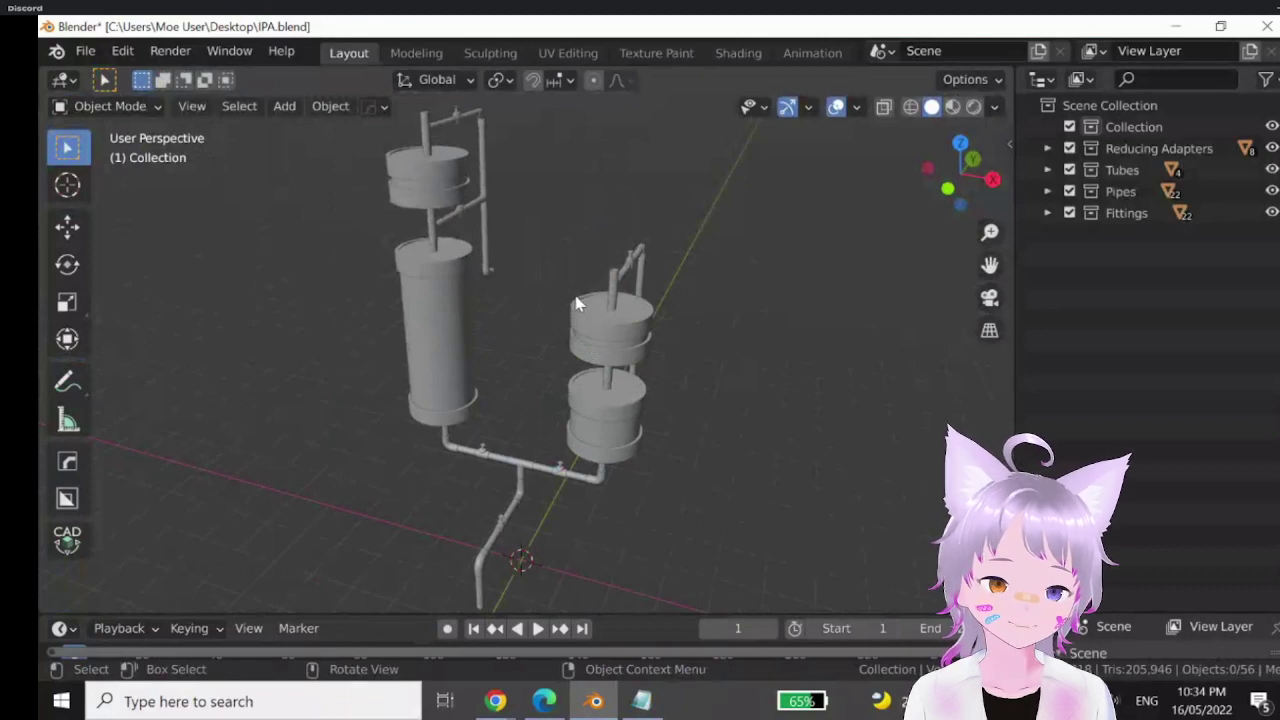
pyautogui.moveTo(537, 294); pyautogui.dragTo(501, 278, button='middle')
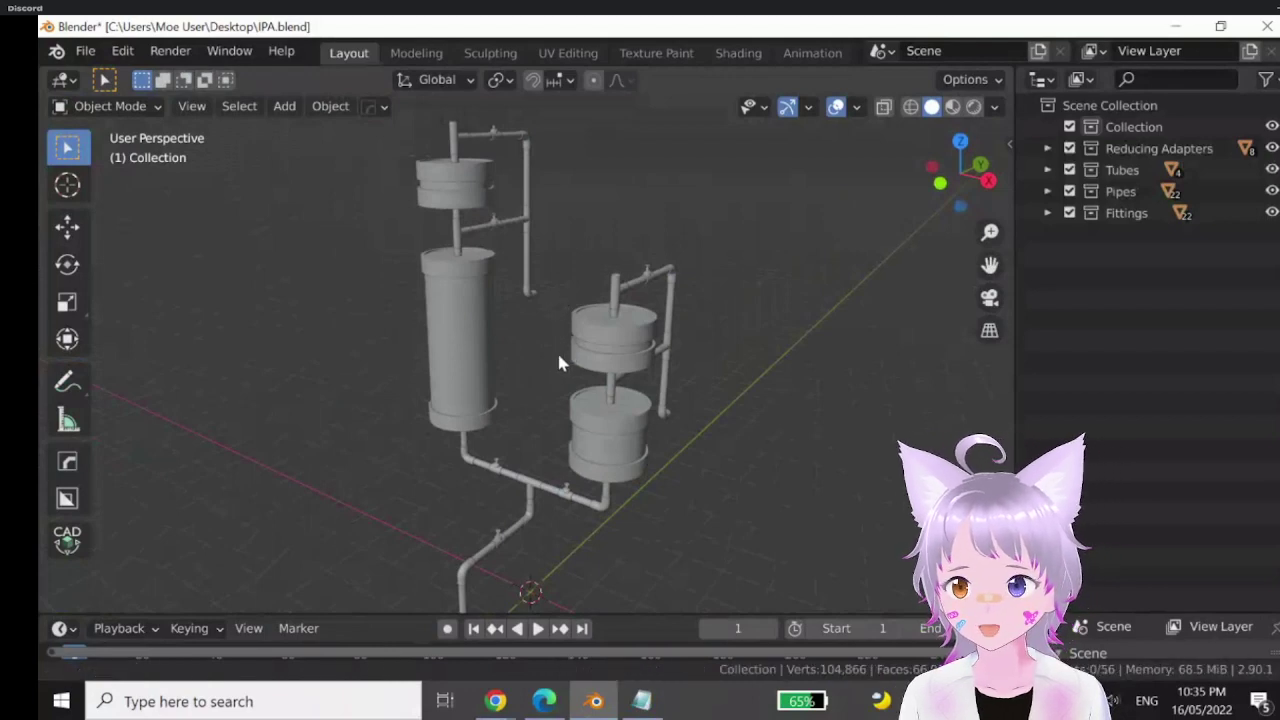
pyautogui.moveTo(556, 349)
pyautogui.mouseDown(button='middle')
pyautogui.moveTo(549, 383)
pyautogui.moveTo(549, 360)
pyautogui.mouseUp(button='middle')
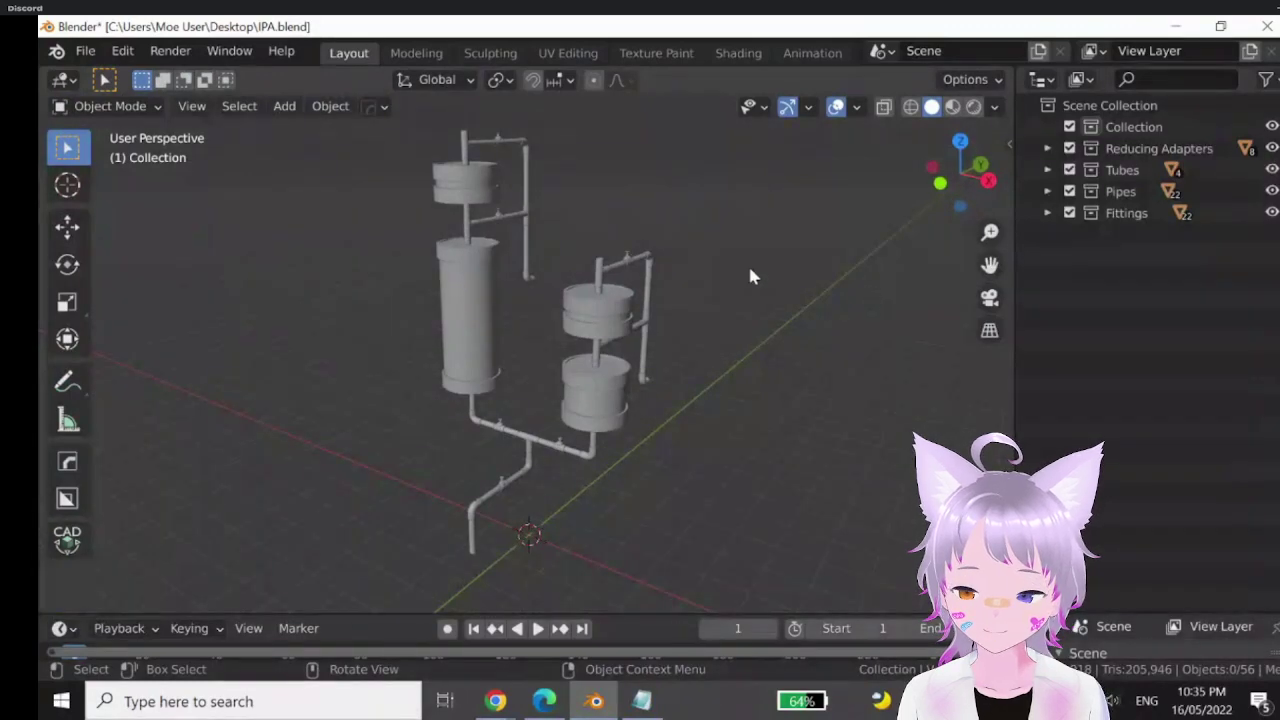
pyautogui.click(71, 385)
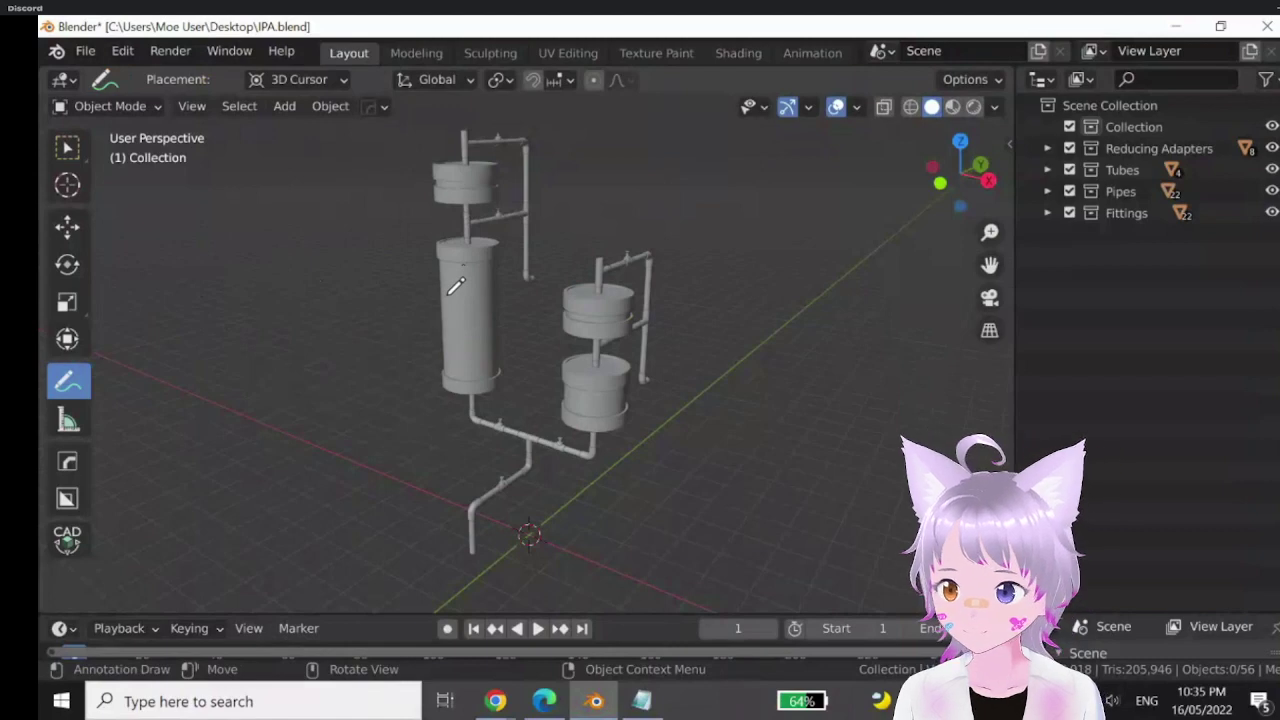
pyautogui.moveTo(456, 290); pyautogui.dragTo(478, 298)
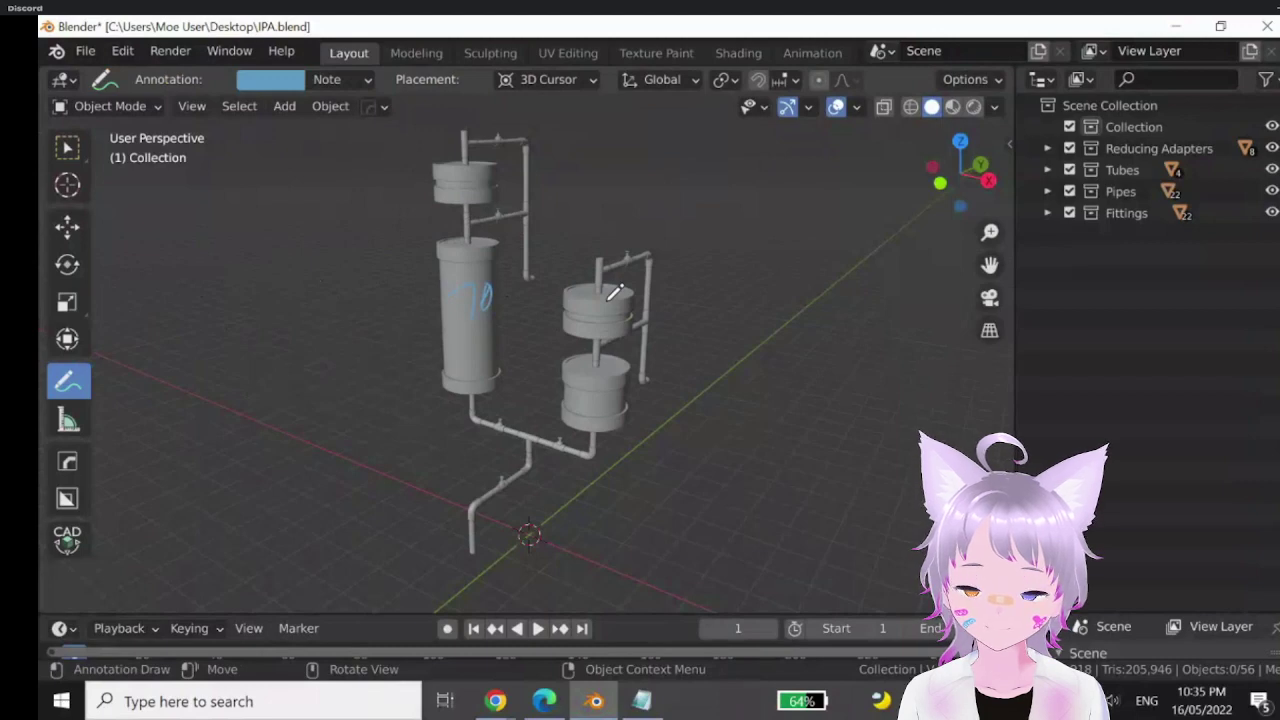
# - Draw an annotation bracket beside the two stacked short tubes and label it 30%
pyautogui.moveTo(614, 292); pyautogui.dragTo(622, 432)
pyautogui.moveTo(645, 358); pyautogui.dragTo(715, 378)
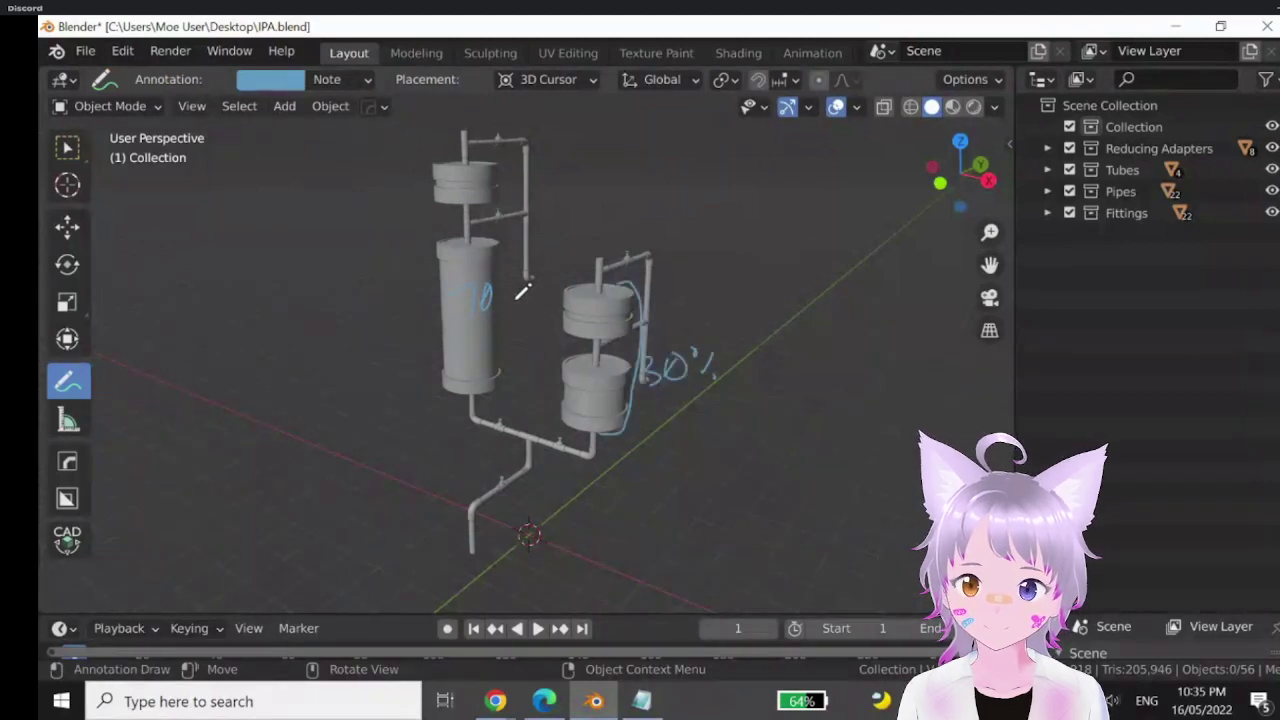
# - Add a percent sign to the 70 on the tall tube and underline both percentage labels
pyautogui.moveTo(496, 282)
pyautogui.mouseDown()
pyautogui.moveTo(486, 312)
pyautogui.moveTo(506, 308)
pyautogui.mouseUp()
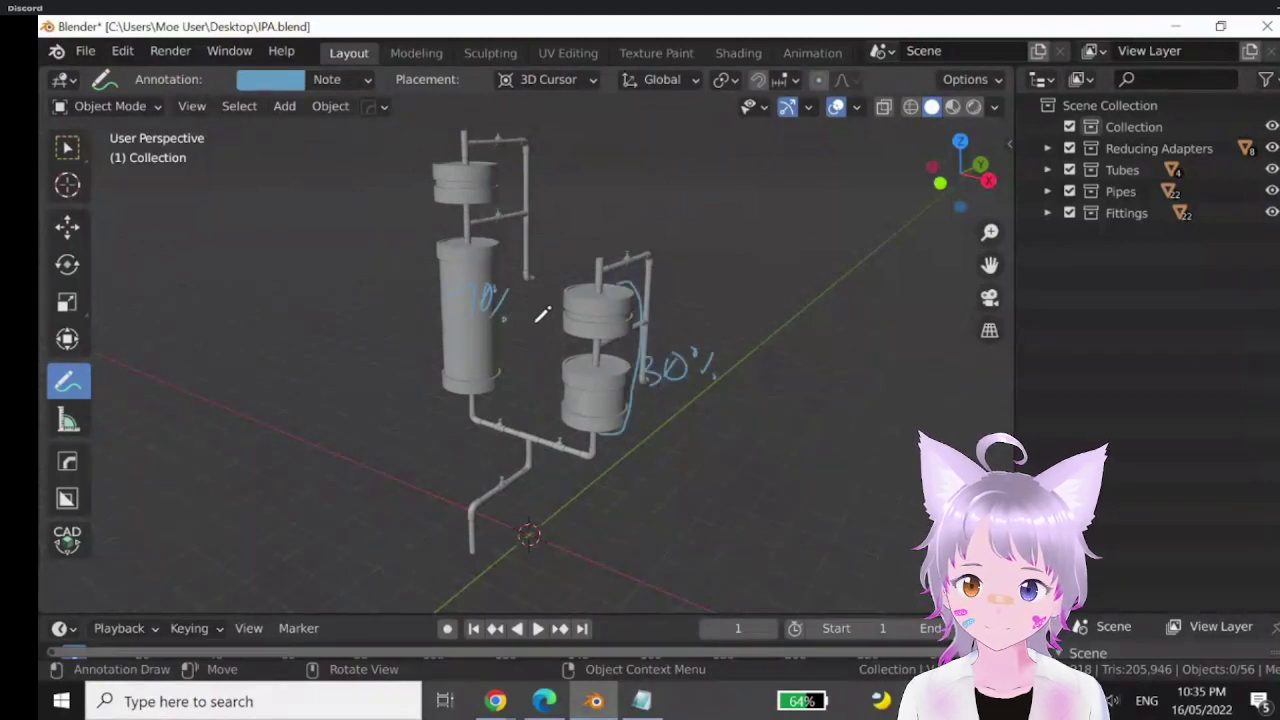
pyautogui.click(505, 318)
pyautogui.moveTo(458, 345); pyautogui.dragTo(518, 334)
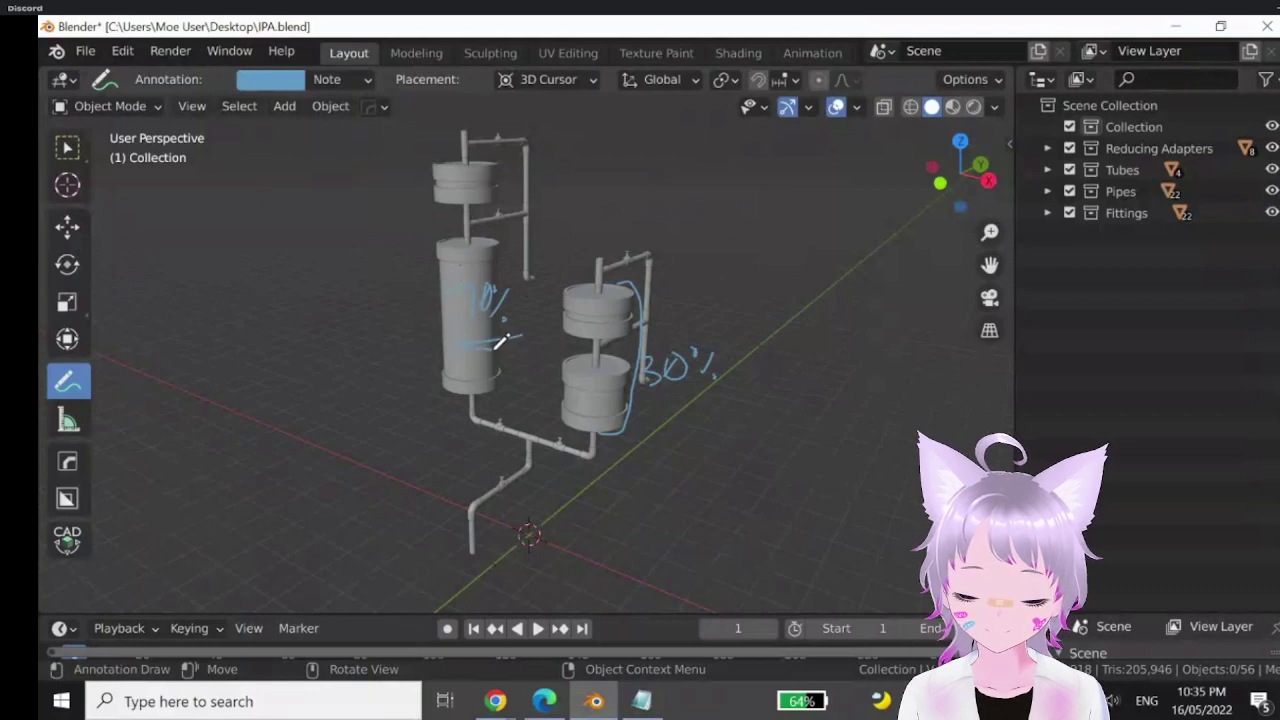
pyautogui.moveTo(650, 400); pyautogui.dragTo(690, 404)
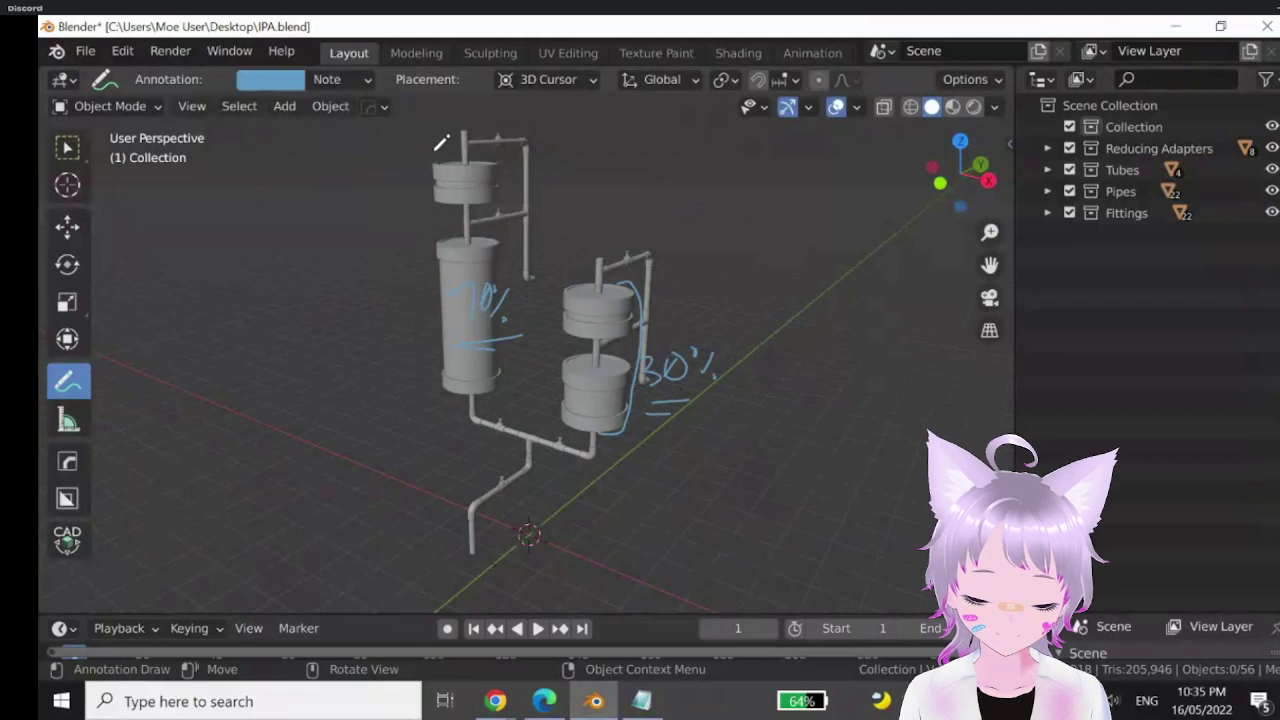
# - Circle the small tube above the tall one with an annotation and label it 80%
pyautogui.moveTo(433, 150)
pyautogui.mouseDown()
pyautogui.moveTo(430, 210)
pyautogui.moveTo(510, 201)
pyautogui.moveTo(509, 165)
pyautogui.moveTo(438, 152)
pyautogui.mouseUp()
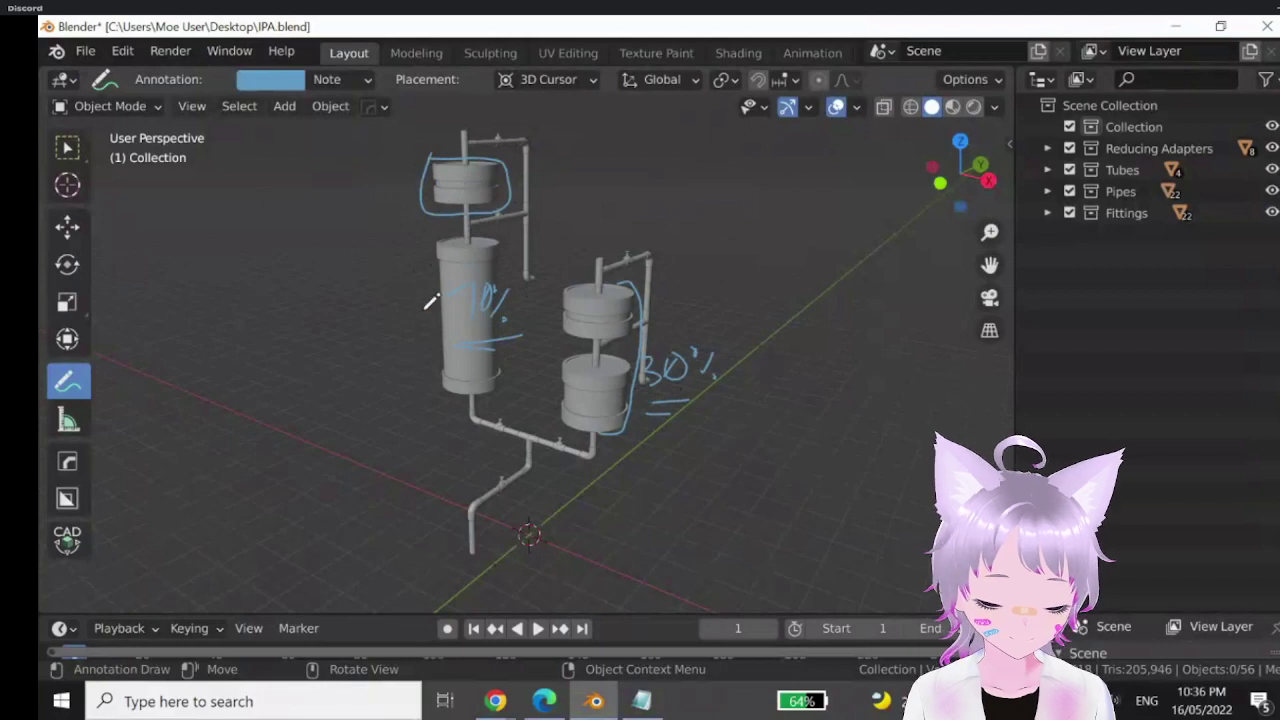
pyautogui.rightClick(360, 212)
pyautogui.press('Escape')
pyautogui.press('`')
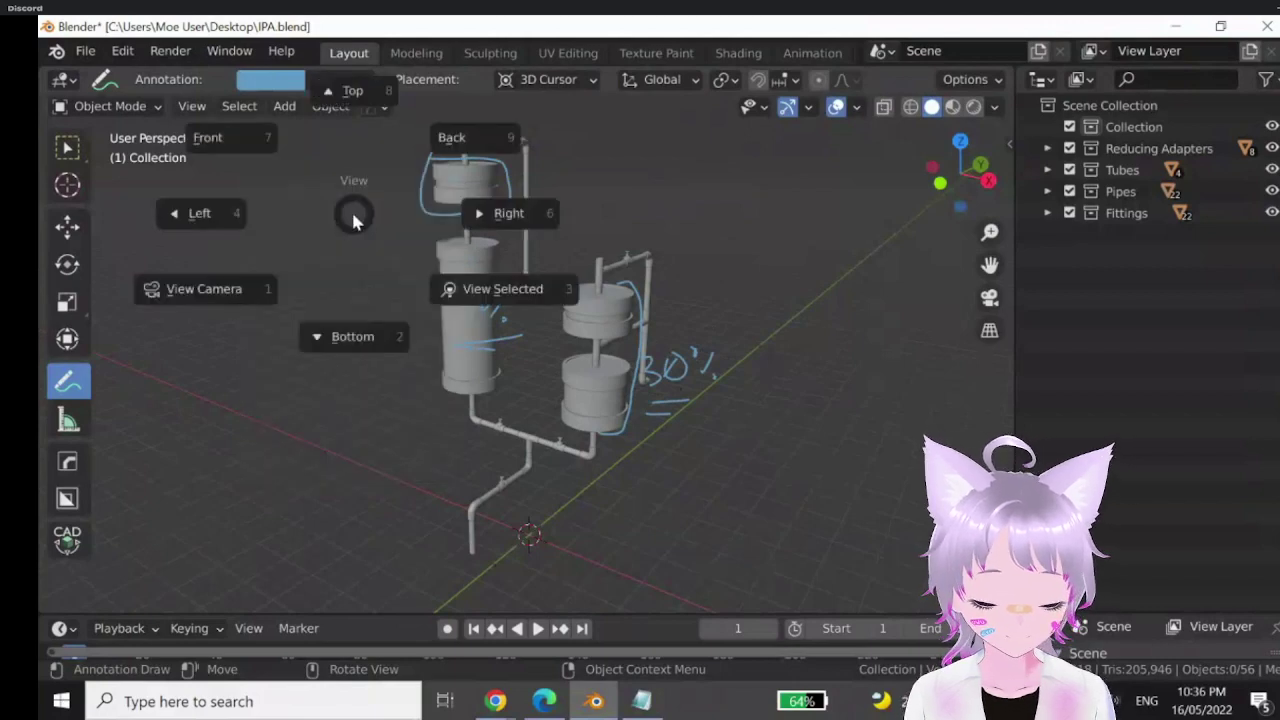
pyautogui.moveTo(358, 208)
pyautogui.mouseDown()
pyautogui.moveTo(374, 243)
pyautogui.moveTo(370, 209)
pyautogui.moveTo(393, 234)
pyautogui.moveTo(403, 207)
pyautogui.moveTo(424, 238)
pyautogui.mouseUp()
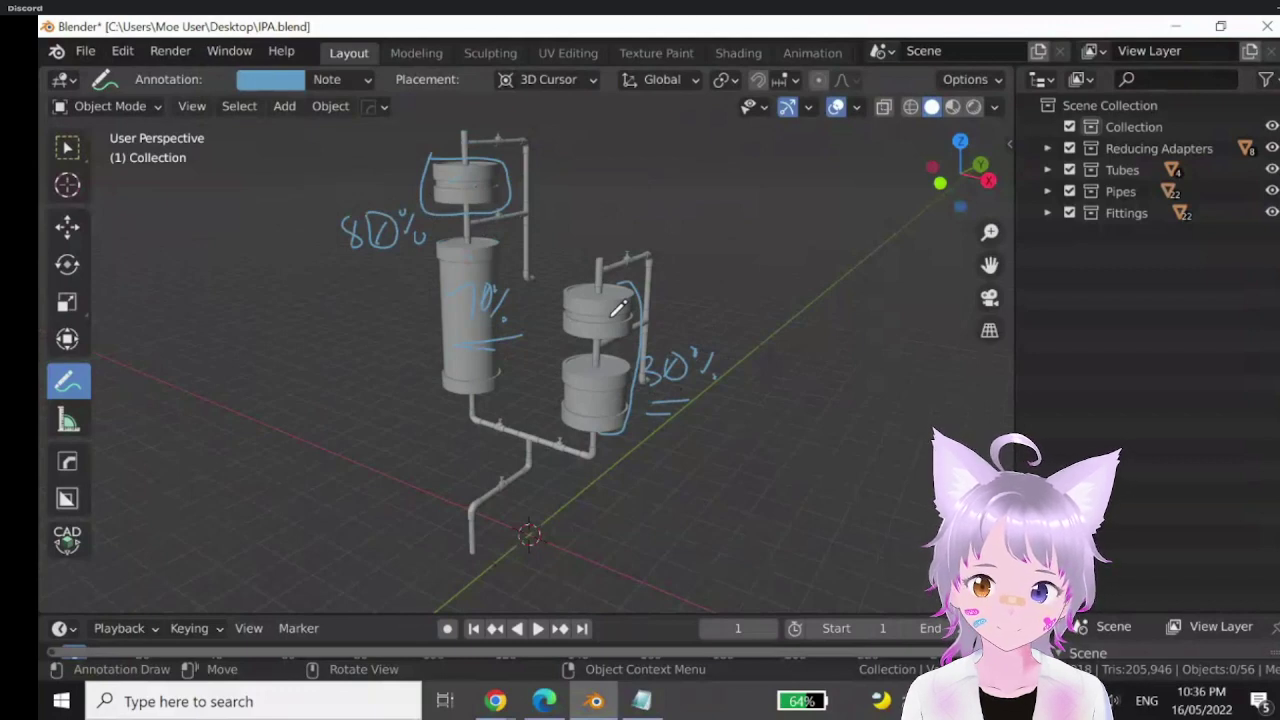
# - Cross out the upper of the two stacked short tubes with an annotation and handwrite 20 on the lower one
pyautogui.moveTo(556, 268); pyautogui.dragTo(640, 326)
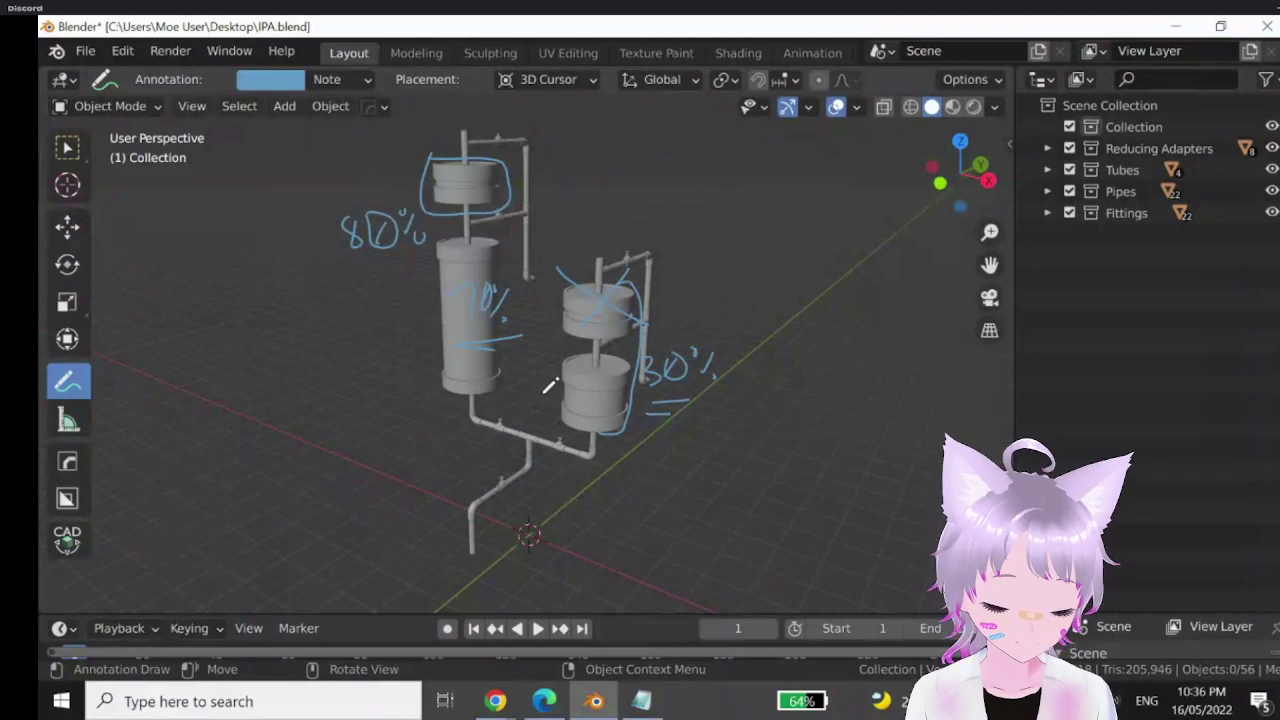
pyautogui.moveTo(570, 364); pyautogui.dragTo(550, 408)
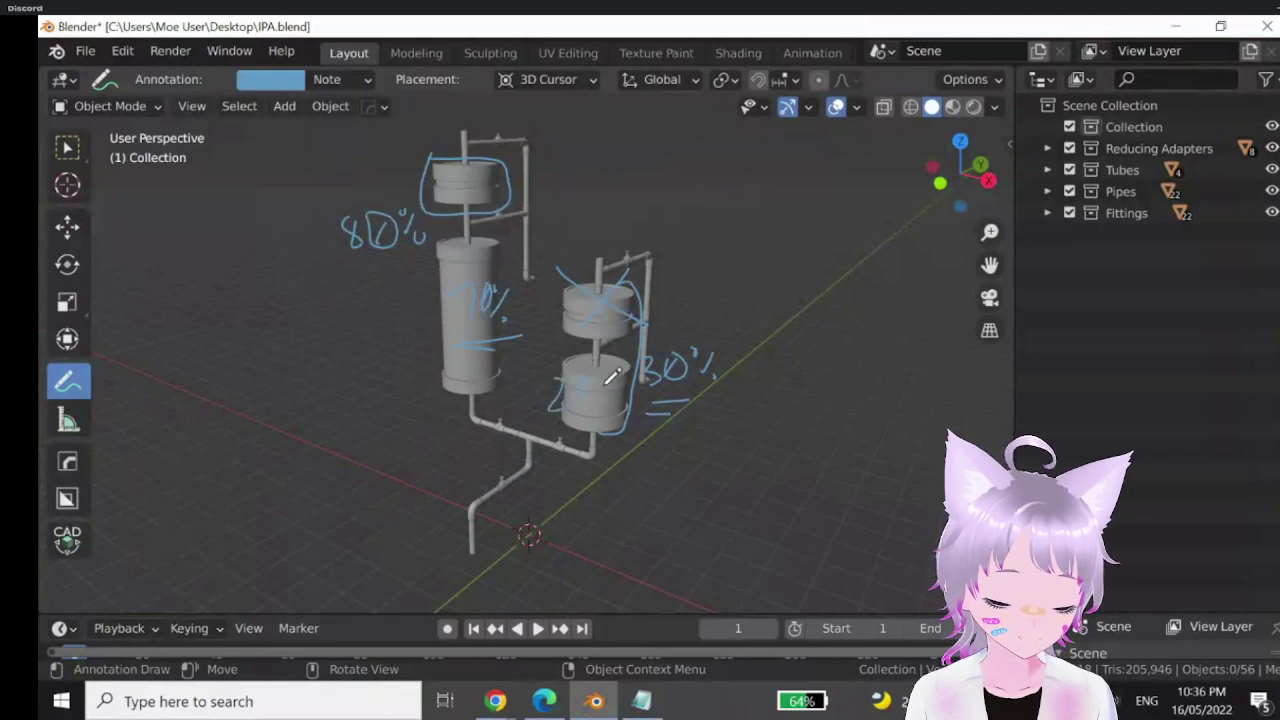
# - Remove the whole annotation data-block Annotations.004 from the metering system view
pyautogui.click(335, 80)
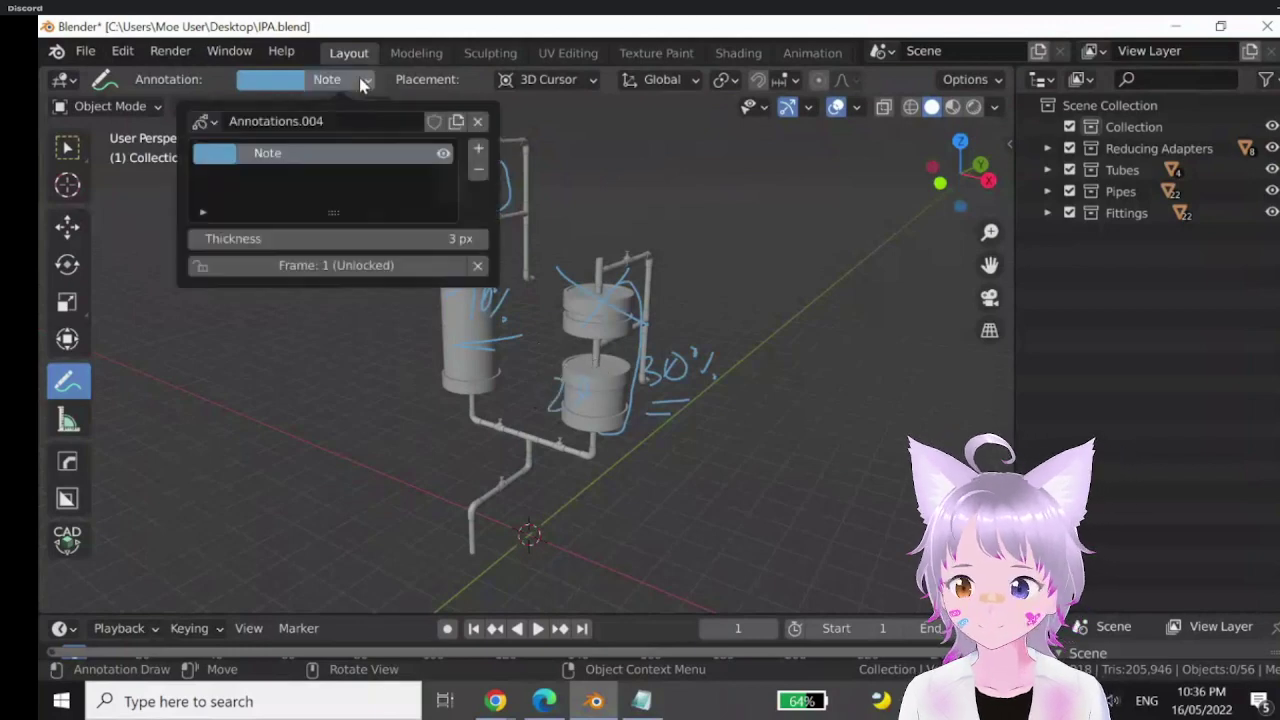
pyautogui.click(477, 122)
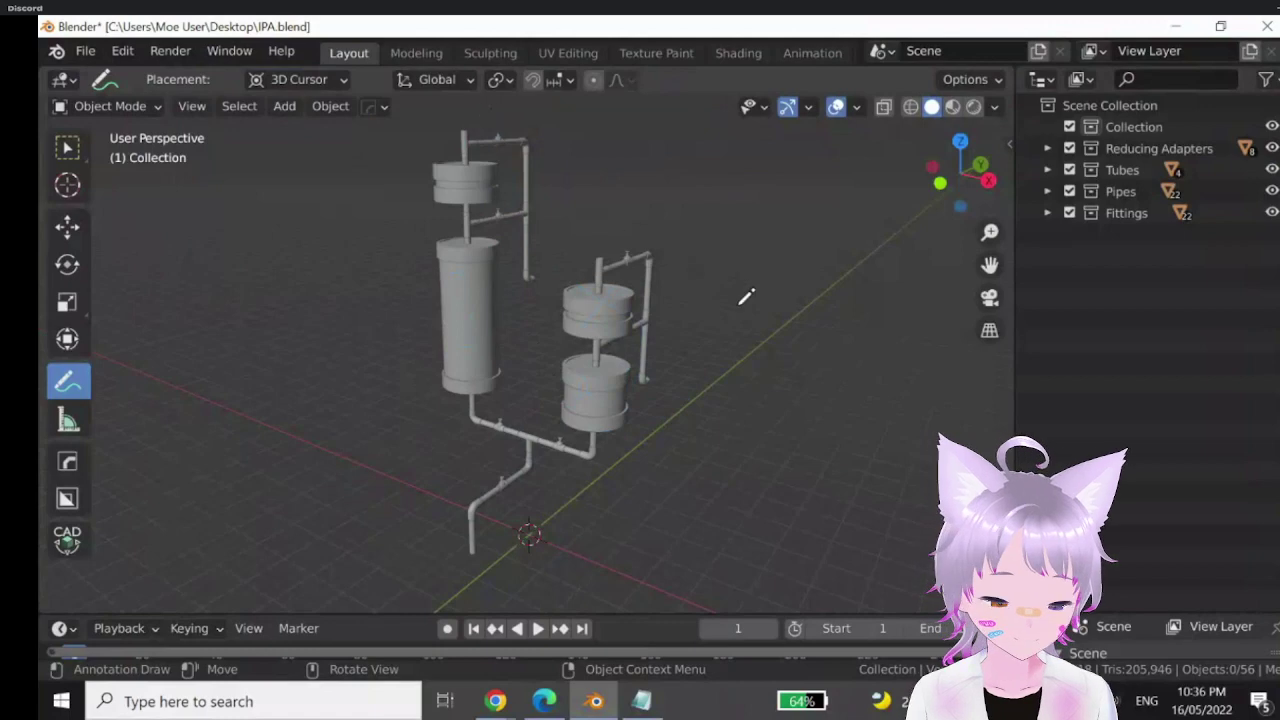
# - Switch to the IPA notes in Notepad and highlight the heading words "70% Isopropyl Alcohol in 1 US Gallon Bottle"
pyautogui.click(638, 700)
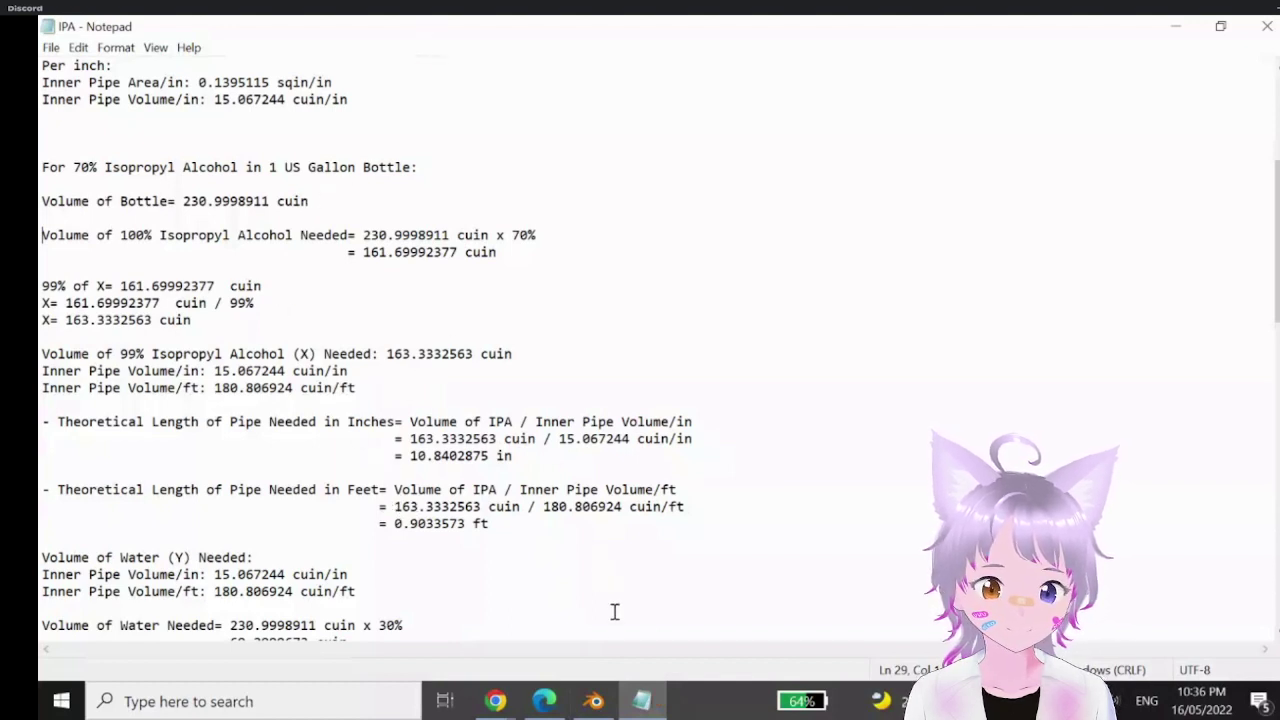
pyautogui.click(592, 703)
pyautogui.click(592, 703)
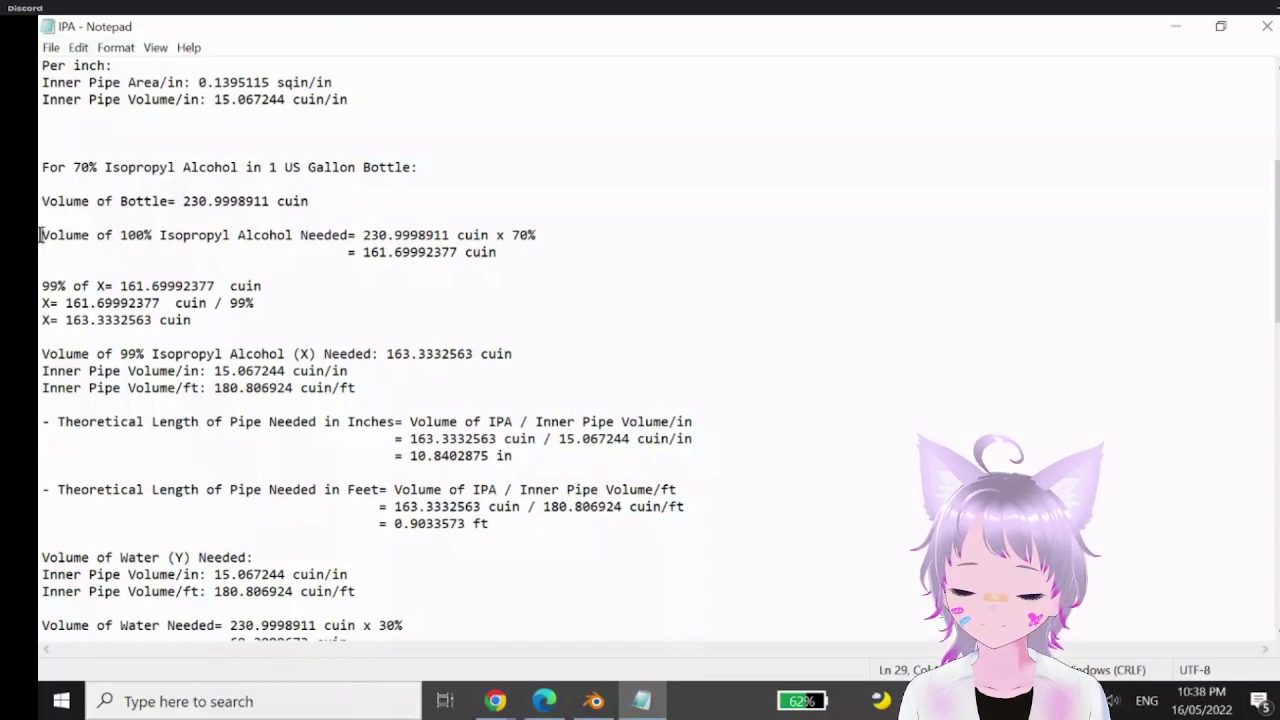
pyautogui.moveTo(80, 167); pyautogui.dragTo(410, 168)
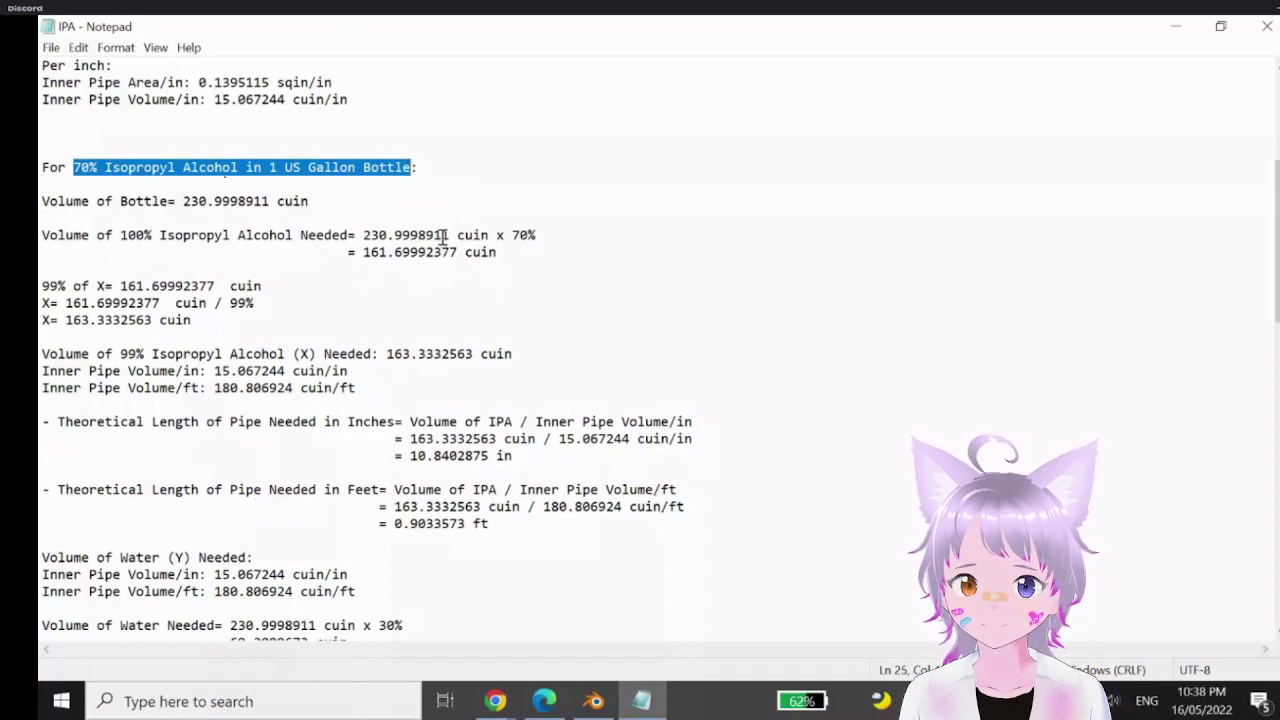
# - Open the Windows Calculator over the notes and clear its display
pyautogui.click(45, 708)
pyautogui.write('calc')
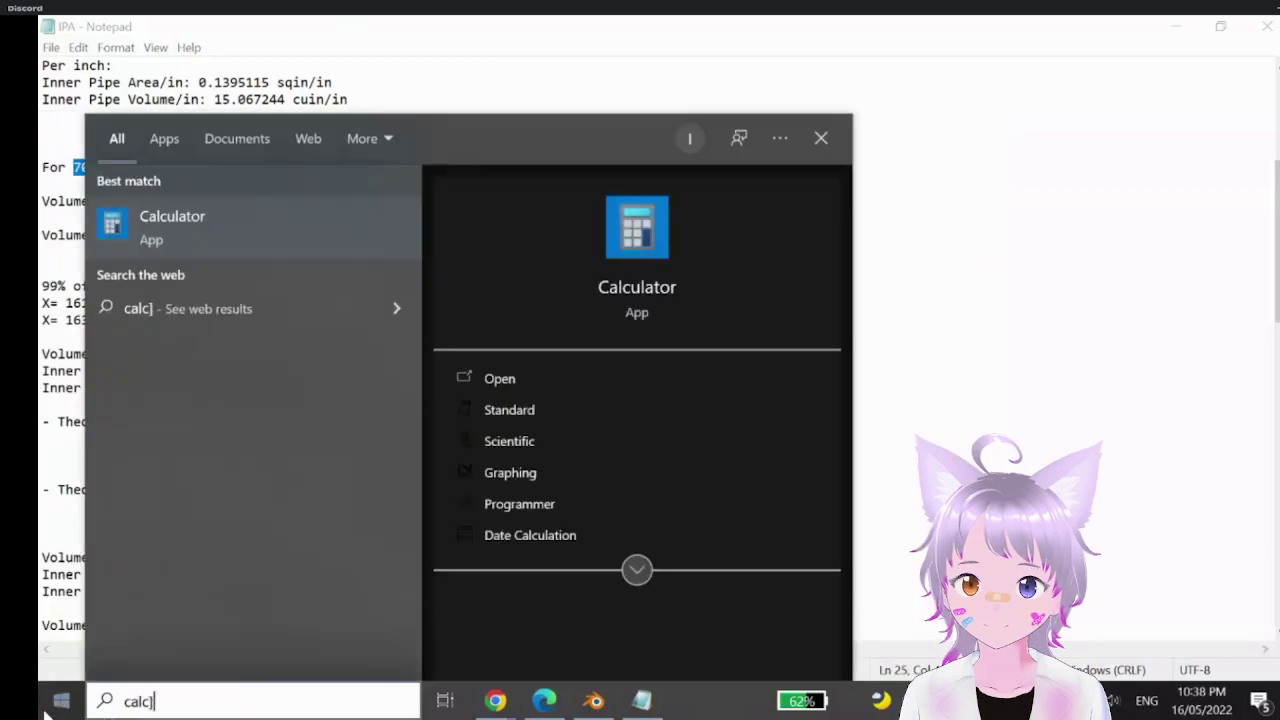
pyautogui.press('Return')
pyautogui.press('7')
pyautogui.press('BackSpace')
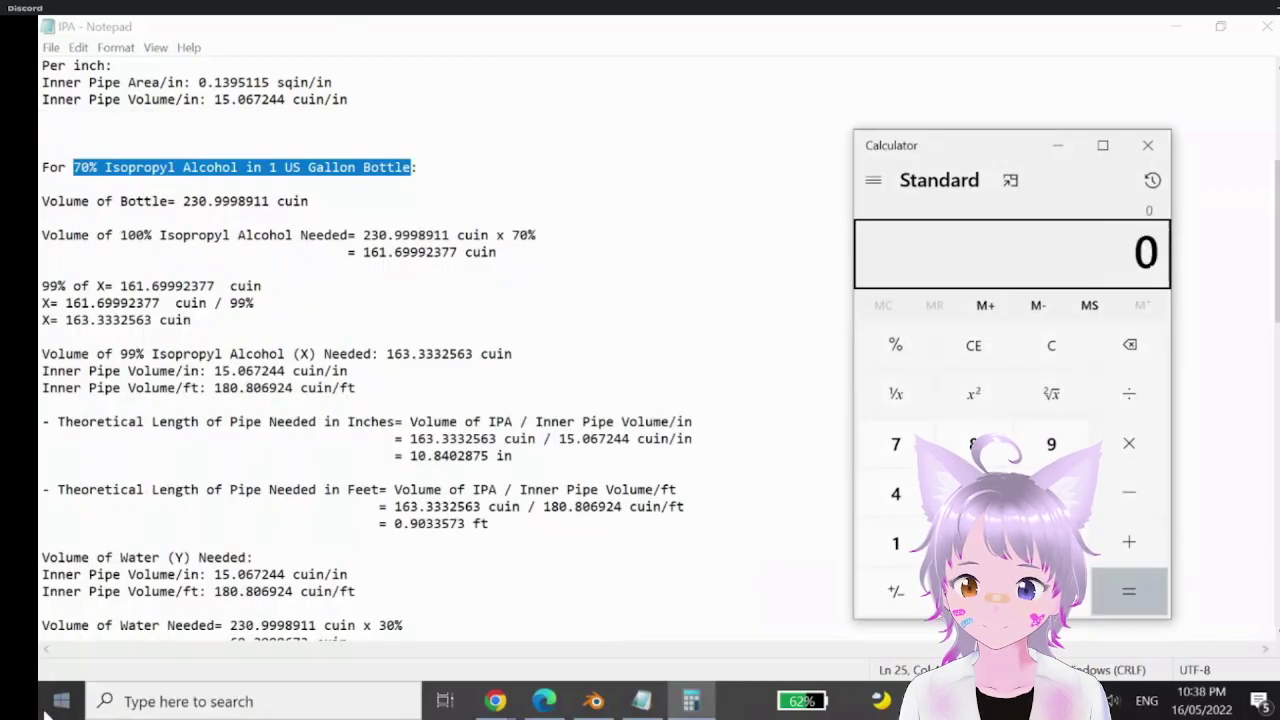
pyautogui.click(1062, 360)
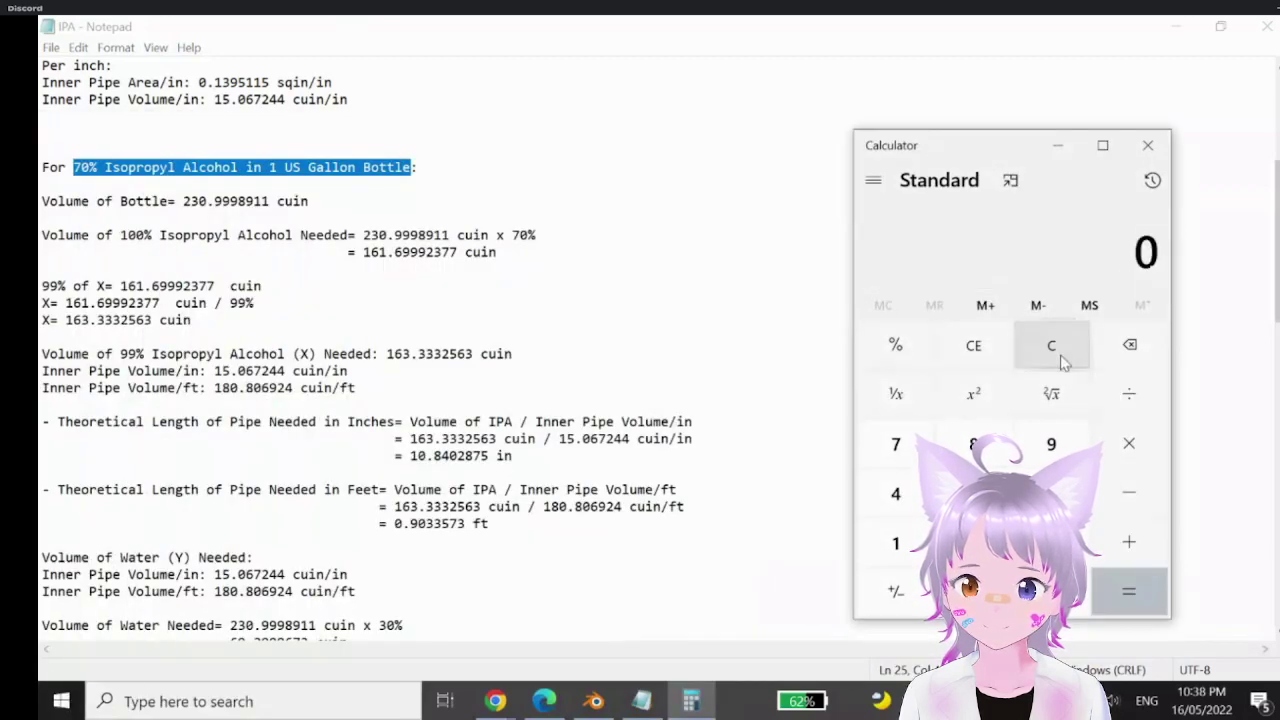
# - Calculate 3.8 × 70%, highlight the result and minimize the Calculator
pyautogui.write('3.8')
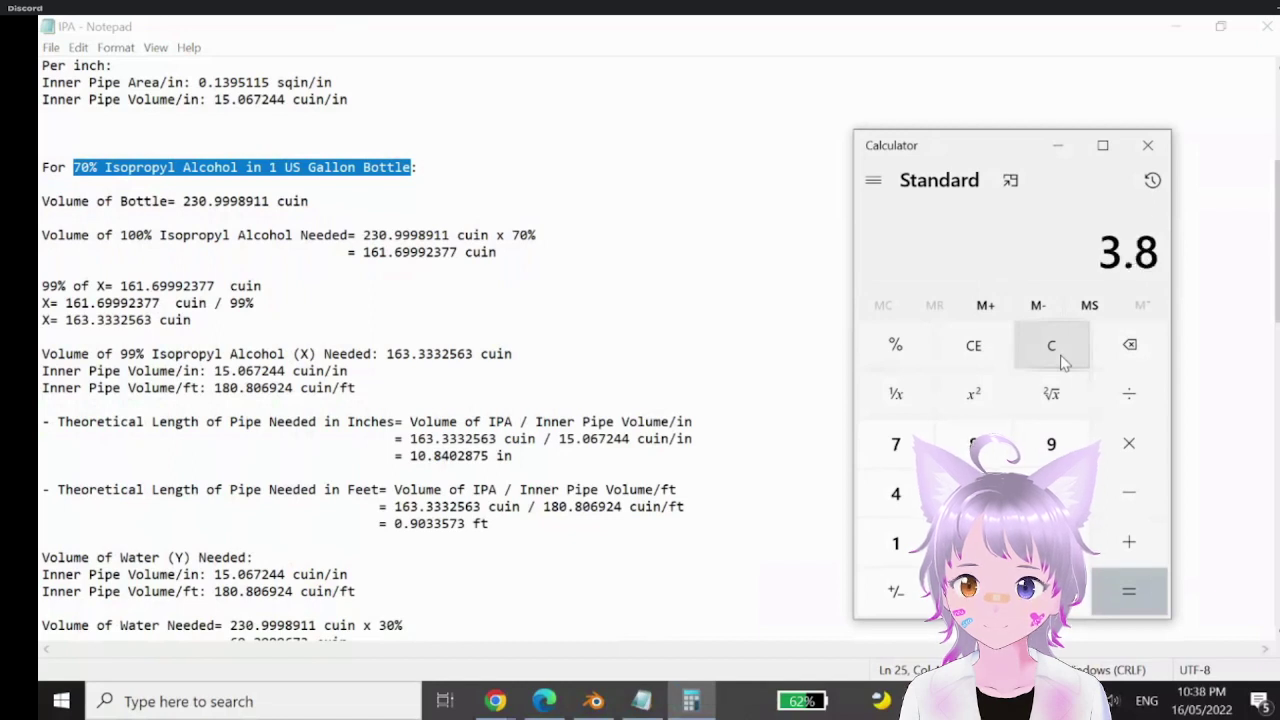
pyautogui.write('*70%')
pyautogui.press('Return')
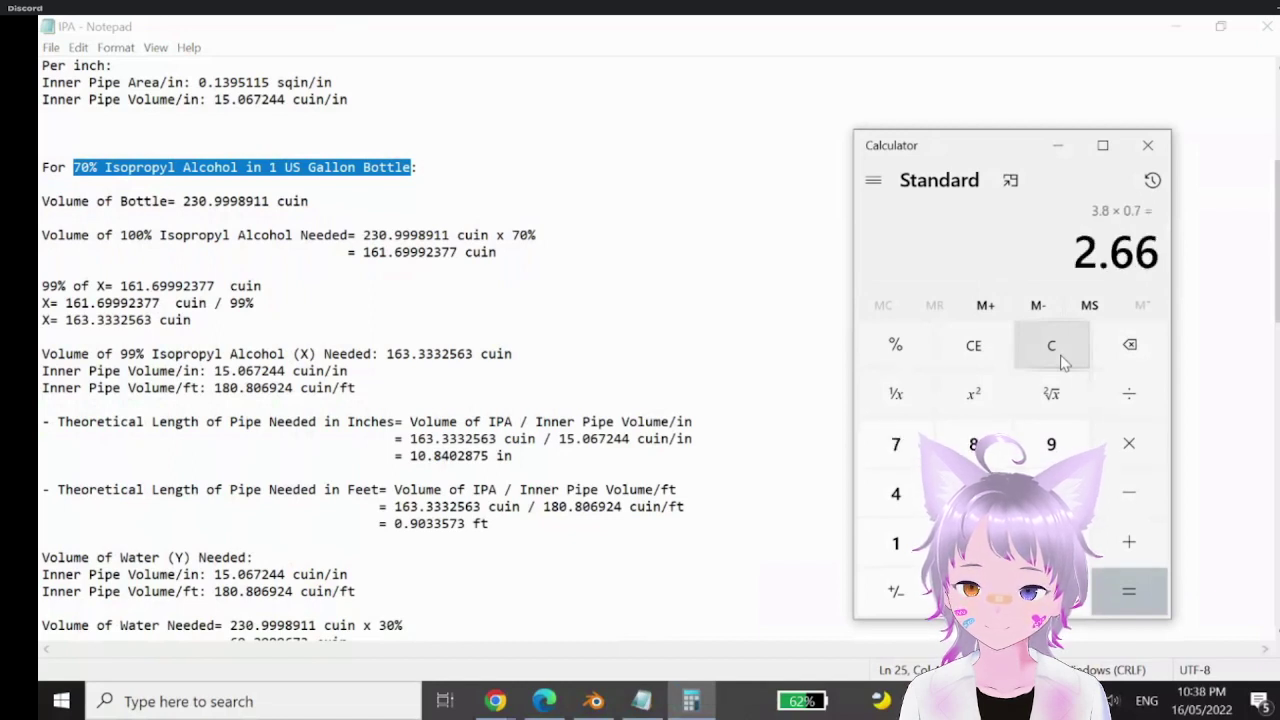
pyautogui.moveTo(1080, 258); pyautogui.dragTo(1168, 252)
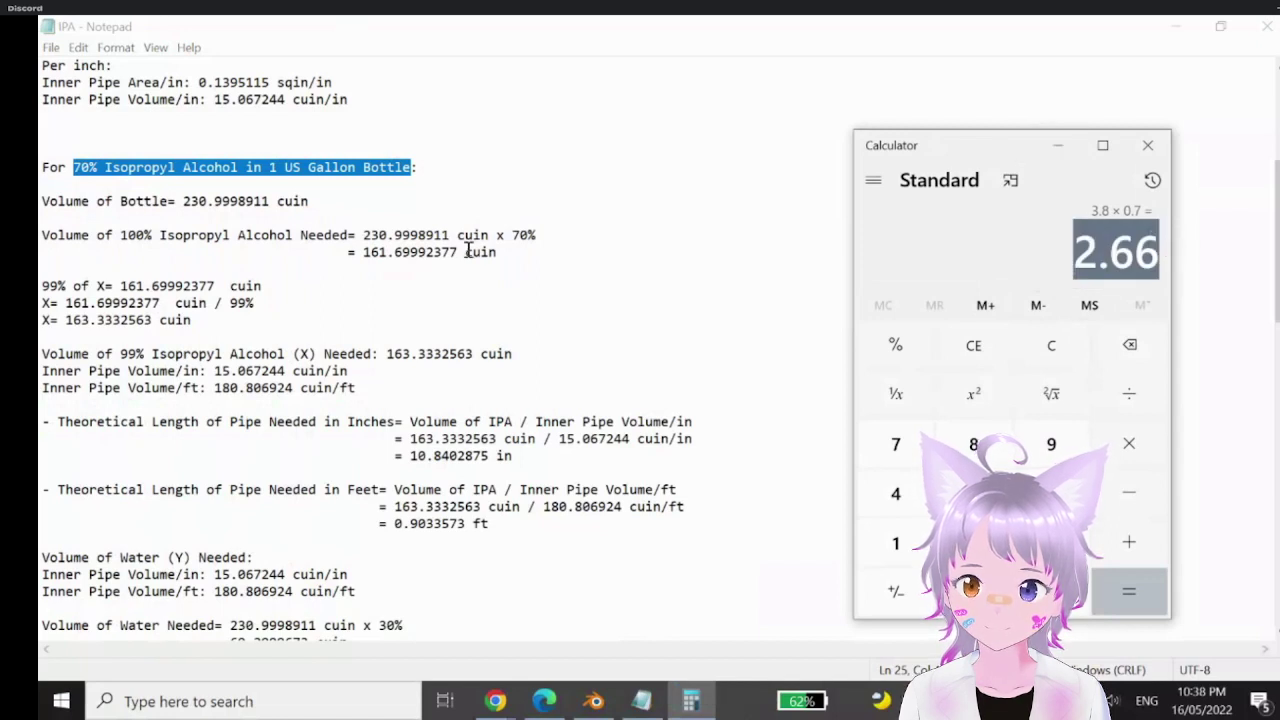
pyautogui.click(1057, 146)
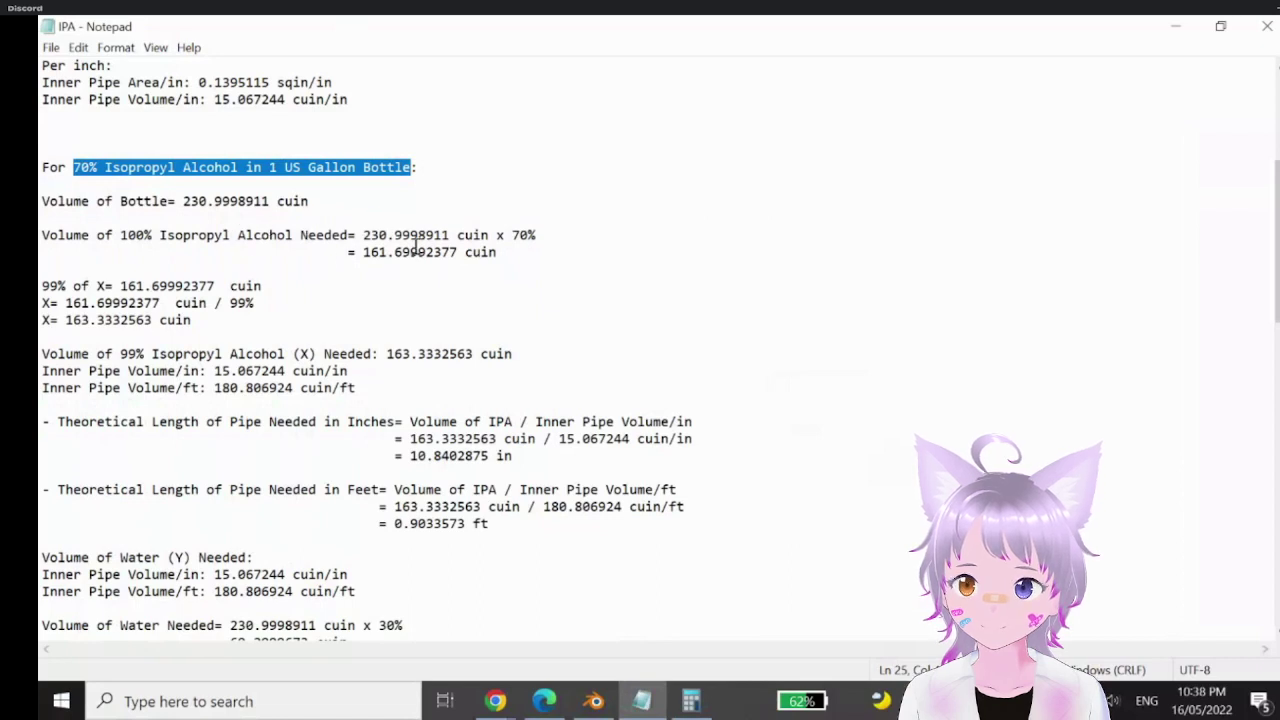
# - Review the bottle volume and the 70% calculation of the 100% isopropyl alcohol needed by highlighting its terms and result
pyautogui.doubleClick(281, 203)
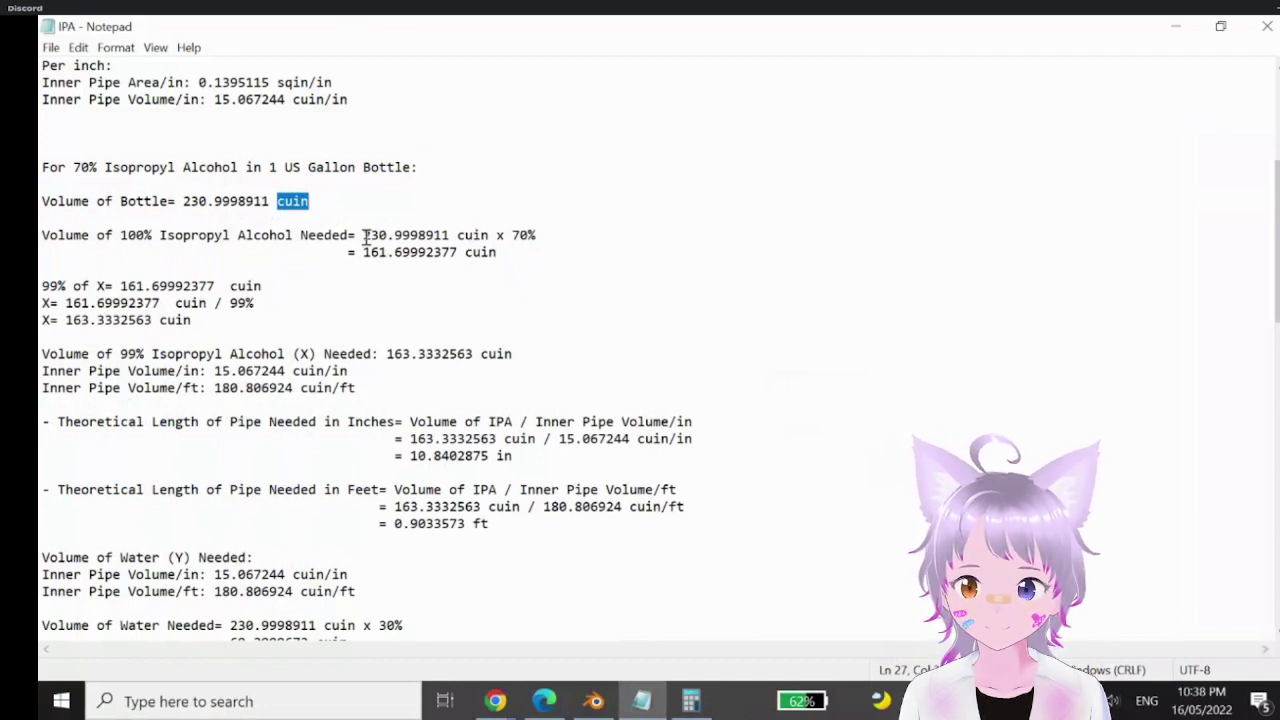
pyautogui.moveTo(364, 237); pyautogui.dragTo(450, 237)
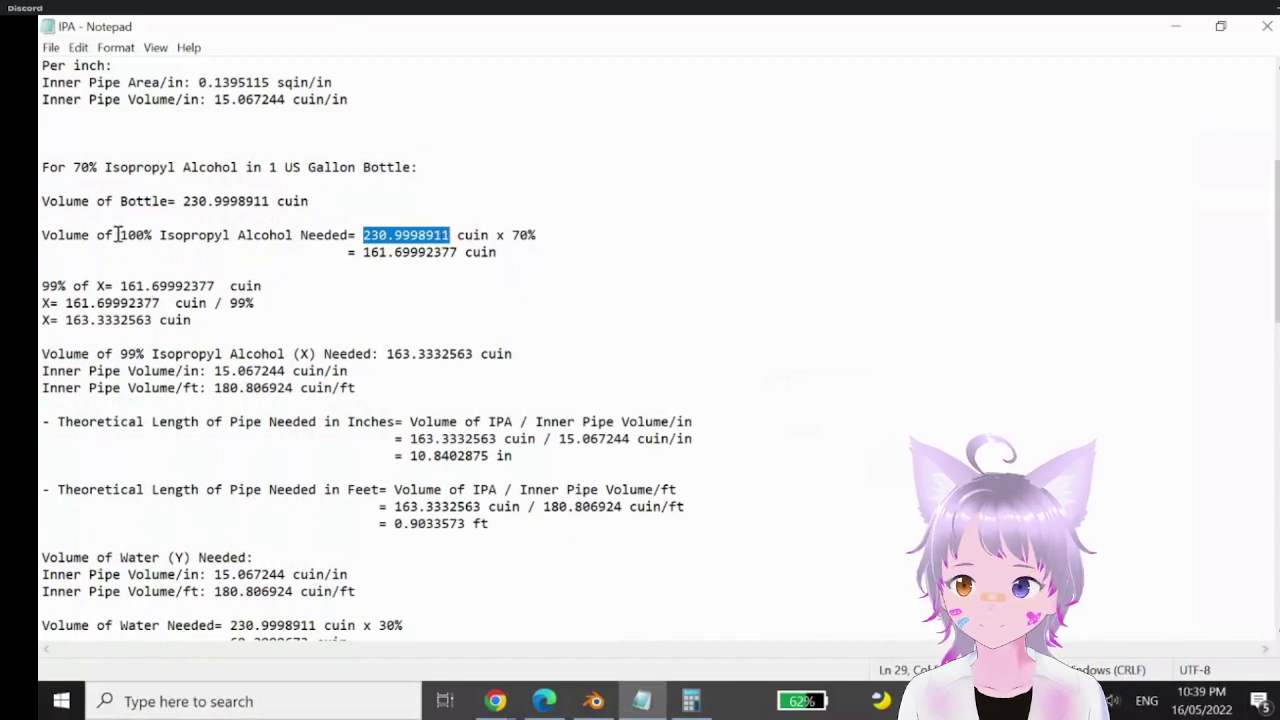
pyautogui.moveTo(120, 236); pyautogui.dragTo(345, 232)
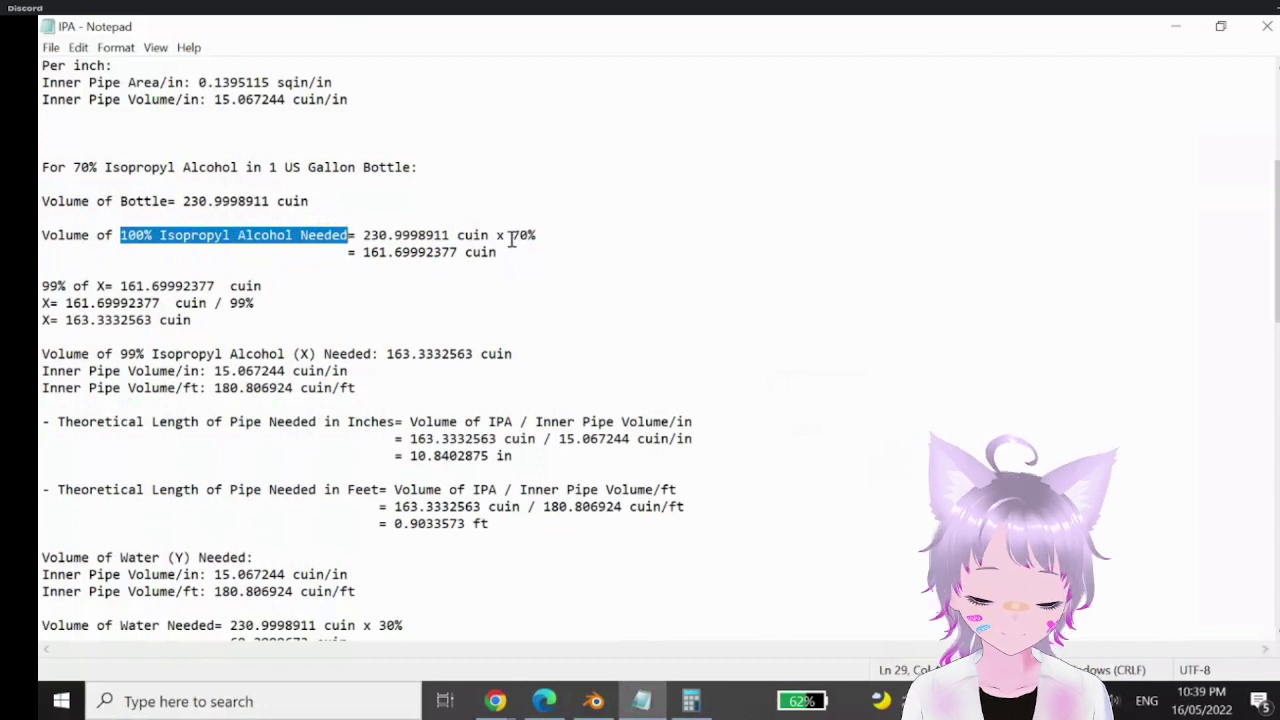
pyautogui.moveTo(512, 236); pyautogui.dragTo(558, 234)
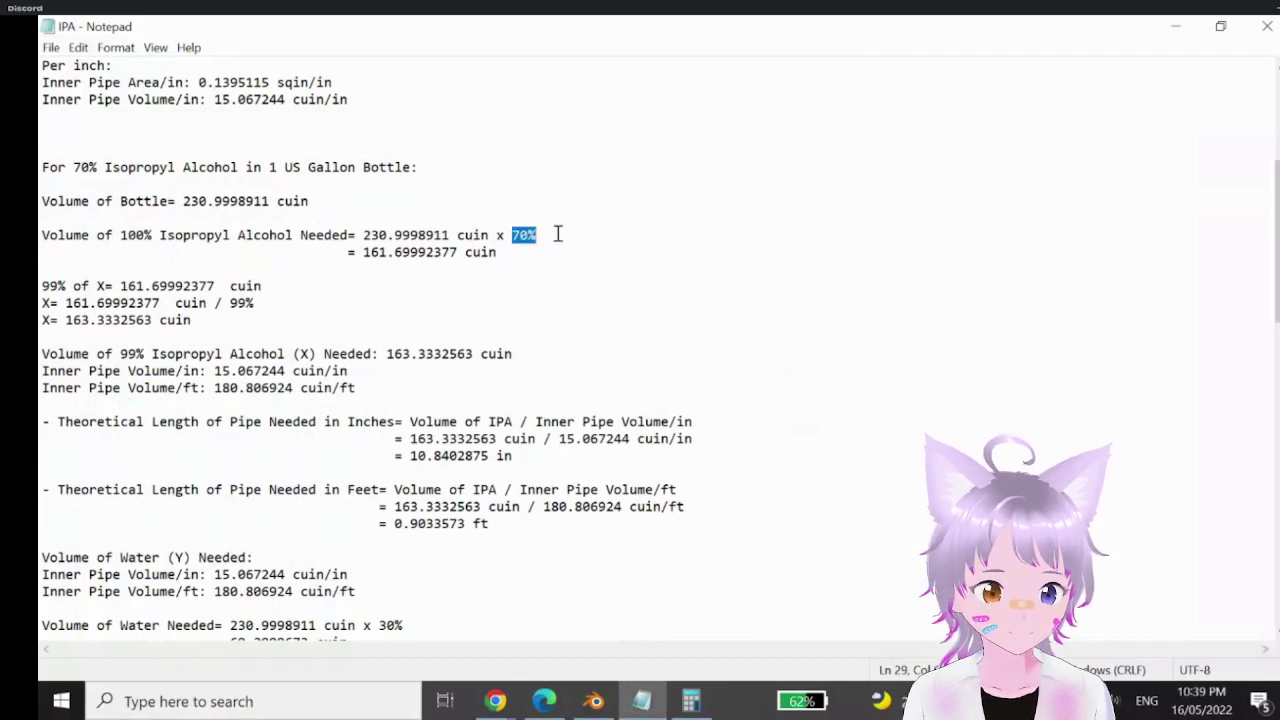
pyautogui.moveTo(364, 253); pyautogui.dragTo(460, 252)
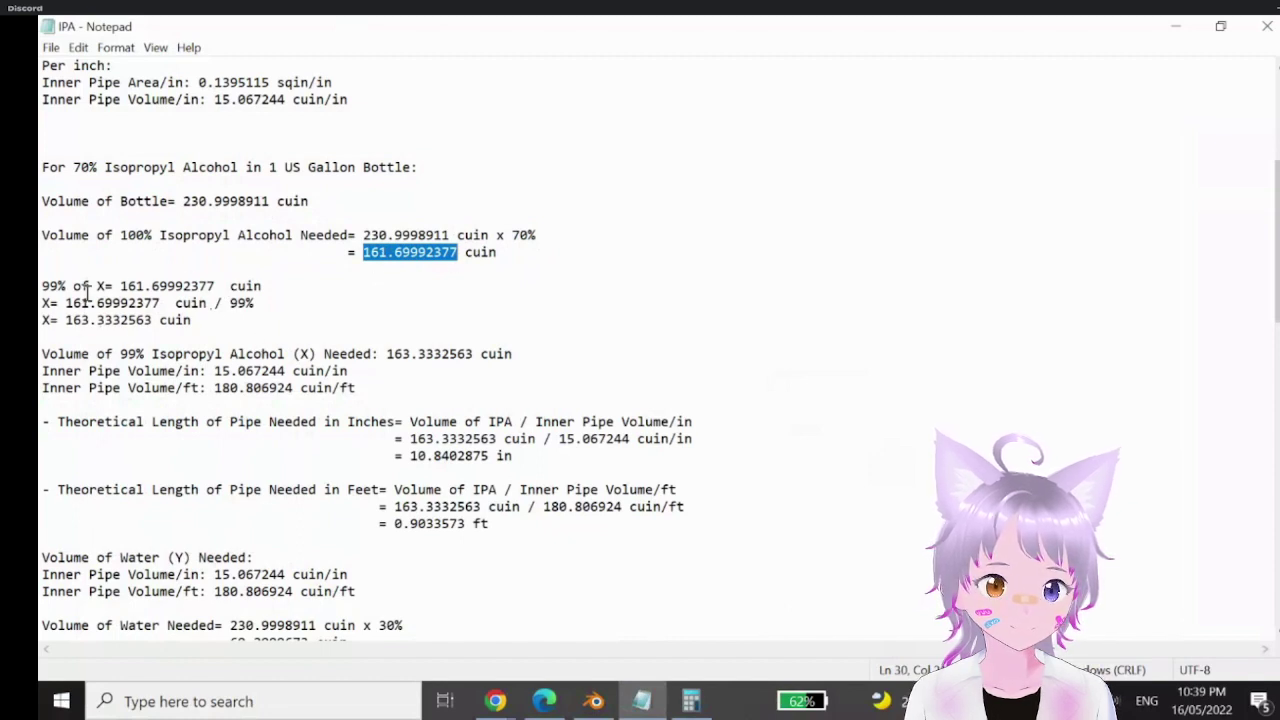
# - Highlight the "99% of X" equation in the notes, followed by its X term and the volume it equals
pyautogui.moveTo(43, 287); pyautogui.dragTo(271, 286)
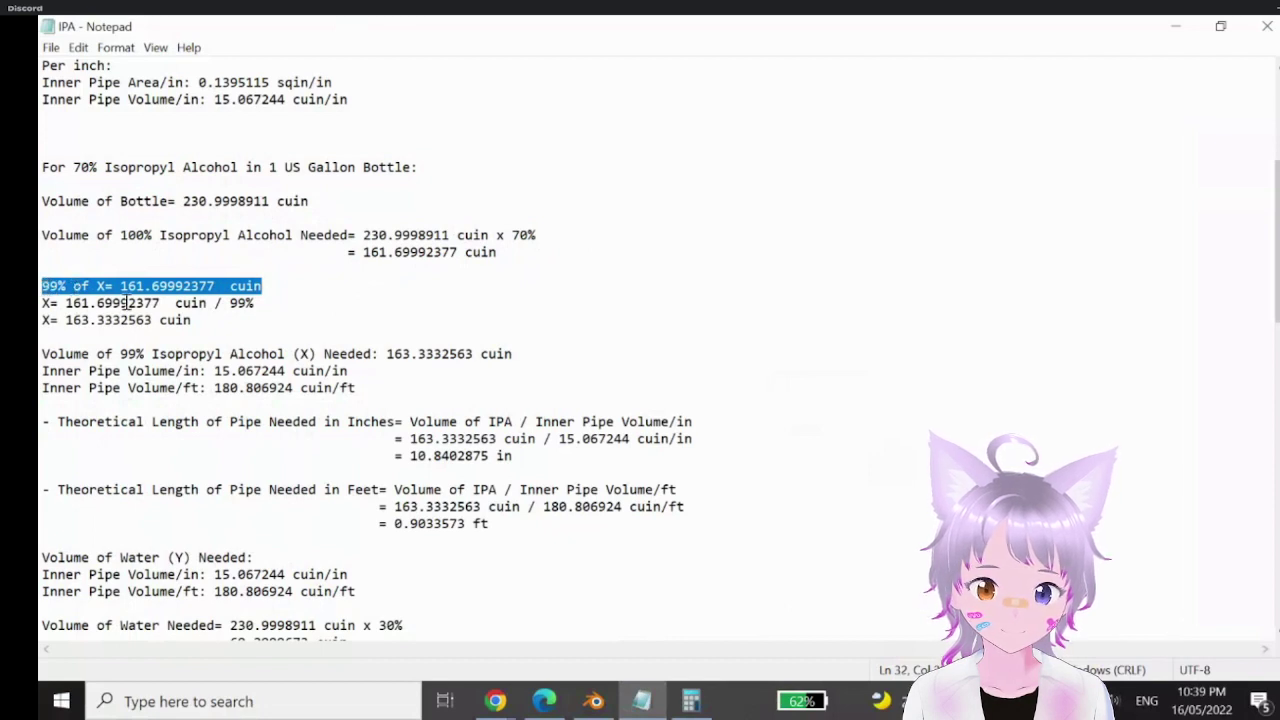
pyautogui.click(47, 288)
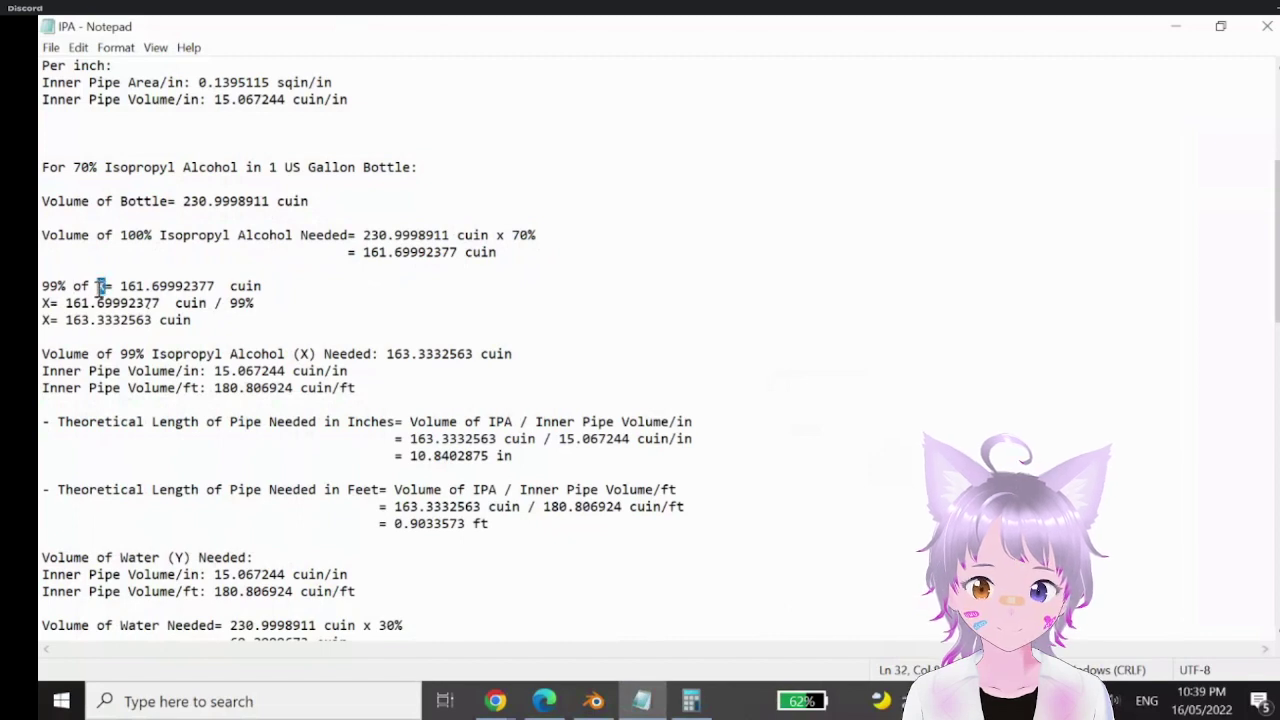
pyautogui.doubleClick(100, 287)
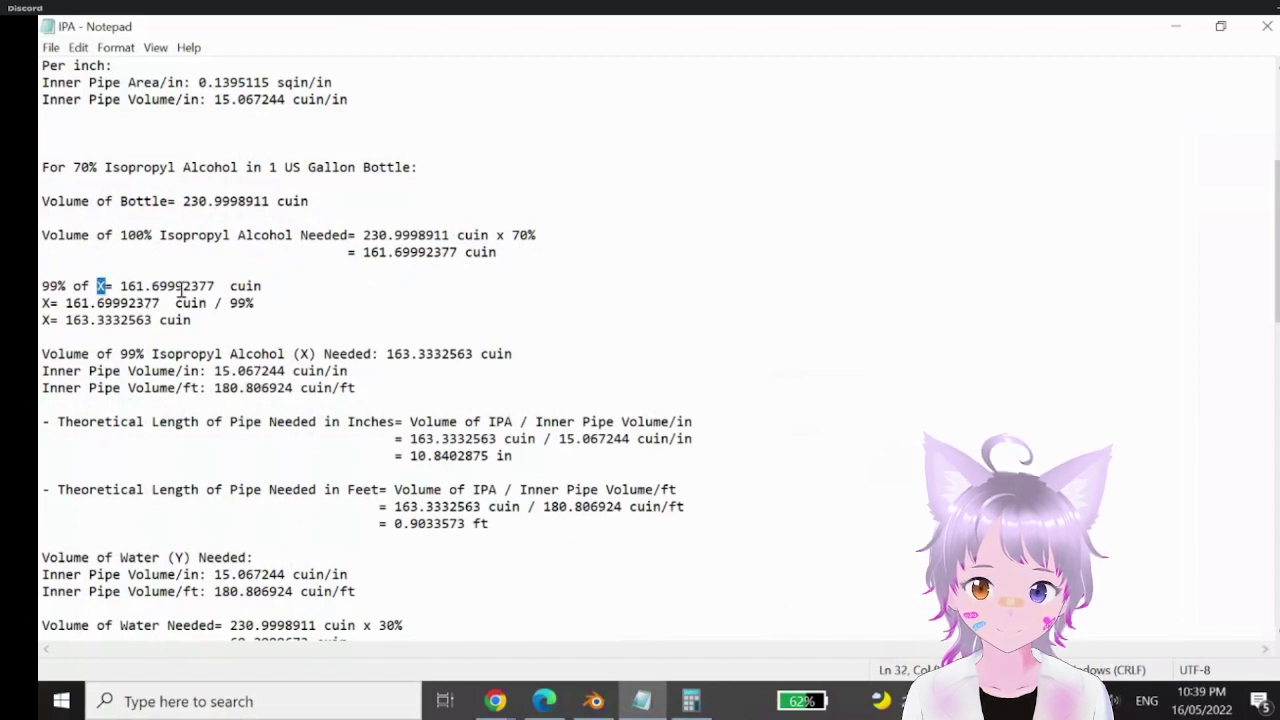
pyautogui.click(121, 286)
pyautogui.moveTo(121, 286); pyautogui.dragTo(222, 287)
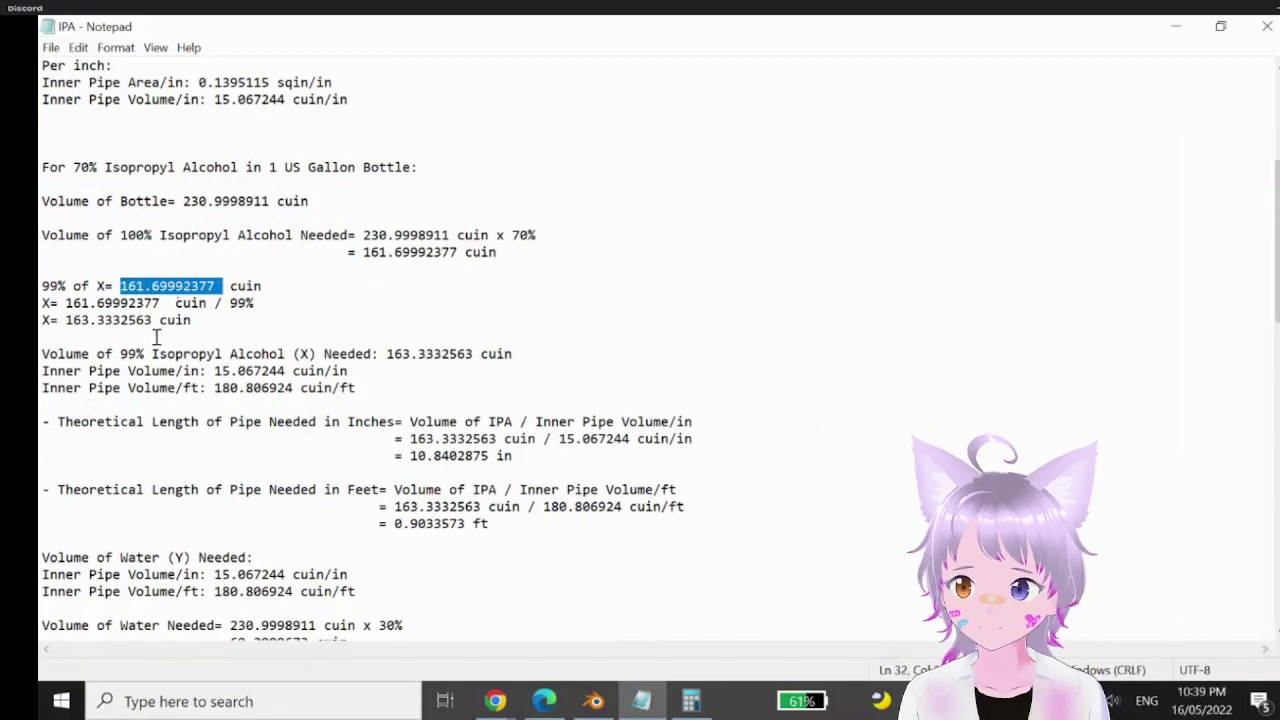
# - Compare the solved X volume with the 99% factor and the 100% alcohol volume by highlighting each in the notes
pyautogui.moveTo(65, 320); pyautogui.dragTo(150, 320)
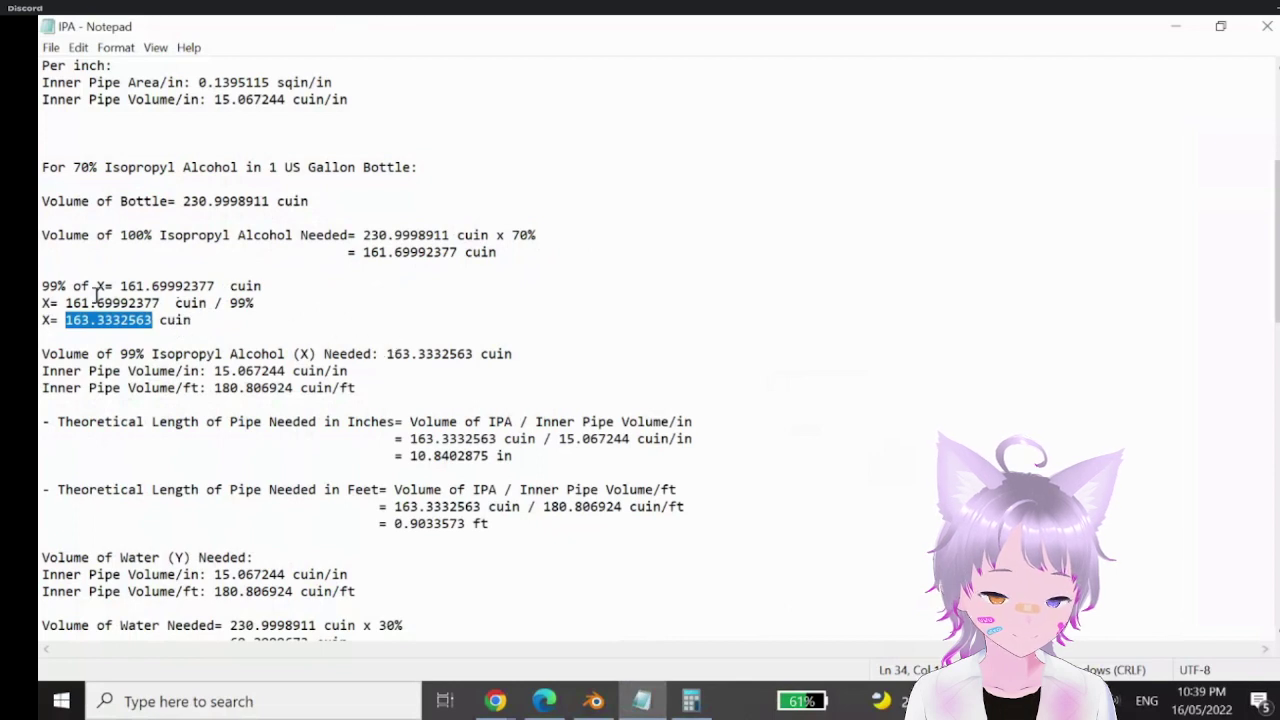
pyautogui.moveTo(42, 286); pyautogui.dragTo(66, 286)
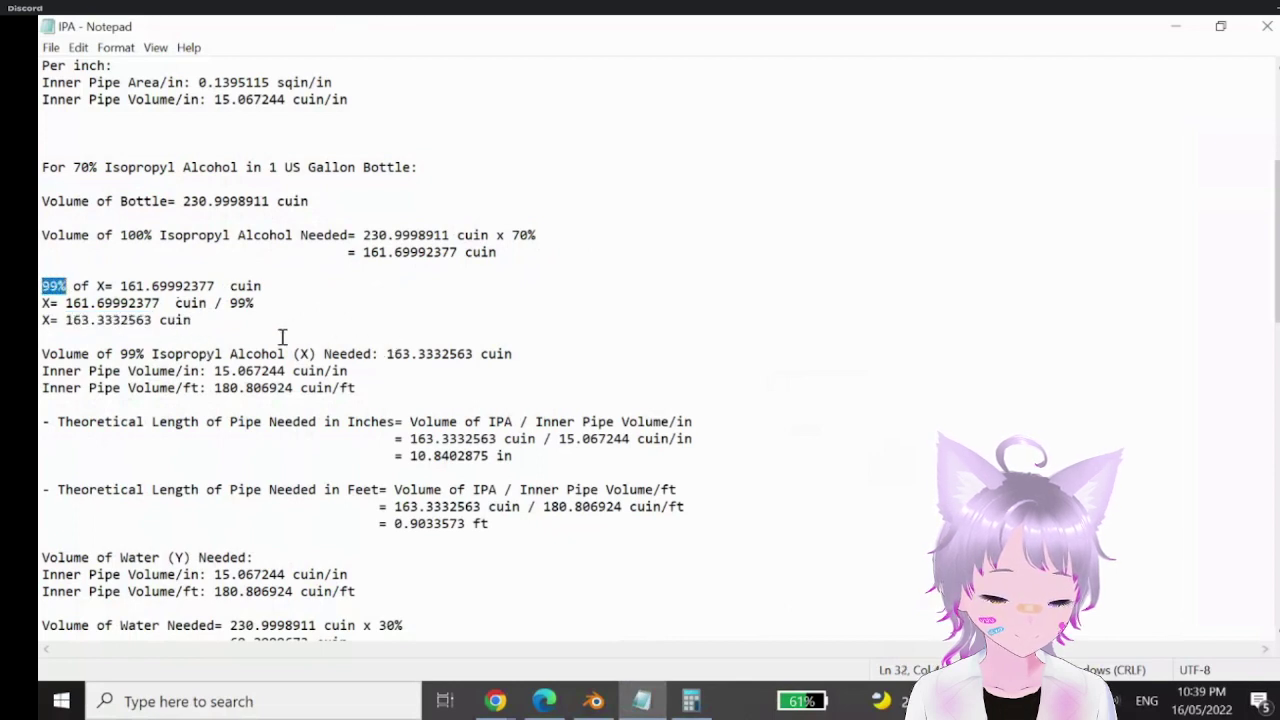
pyautogui.moveTo(365, 253); pyautogui.dragTo(465, 258)
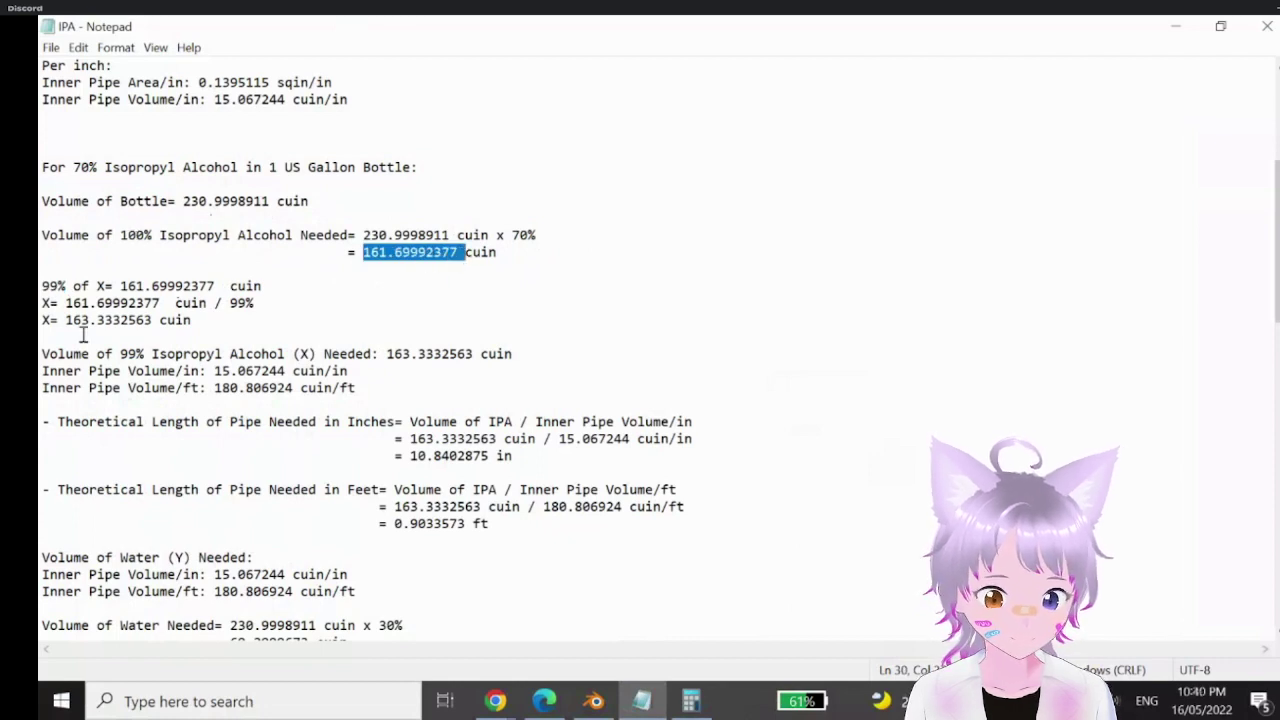
pyautogui.moveTo(66, 320); pyautogui.dragTo(148, 317)
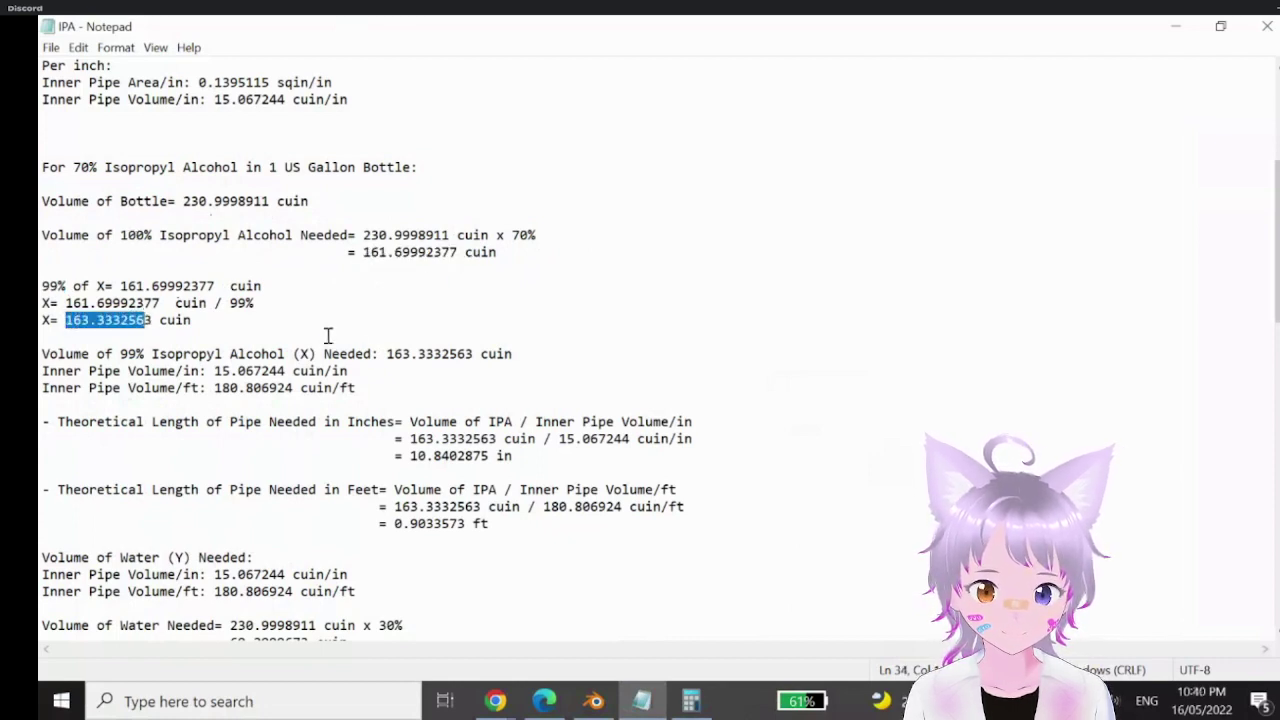
# - Highlight the percent sign of the 99% factor, the volume of 99% isopropyl alcohol needed and the inner pipe volume per inch
pyautogui.moveTo(58, 286); pyautogui.dragTo(70, 288)
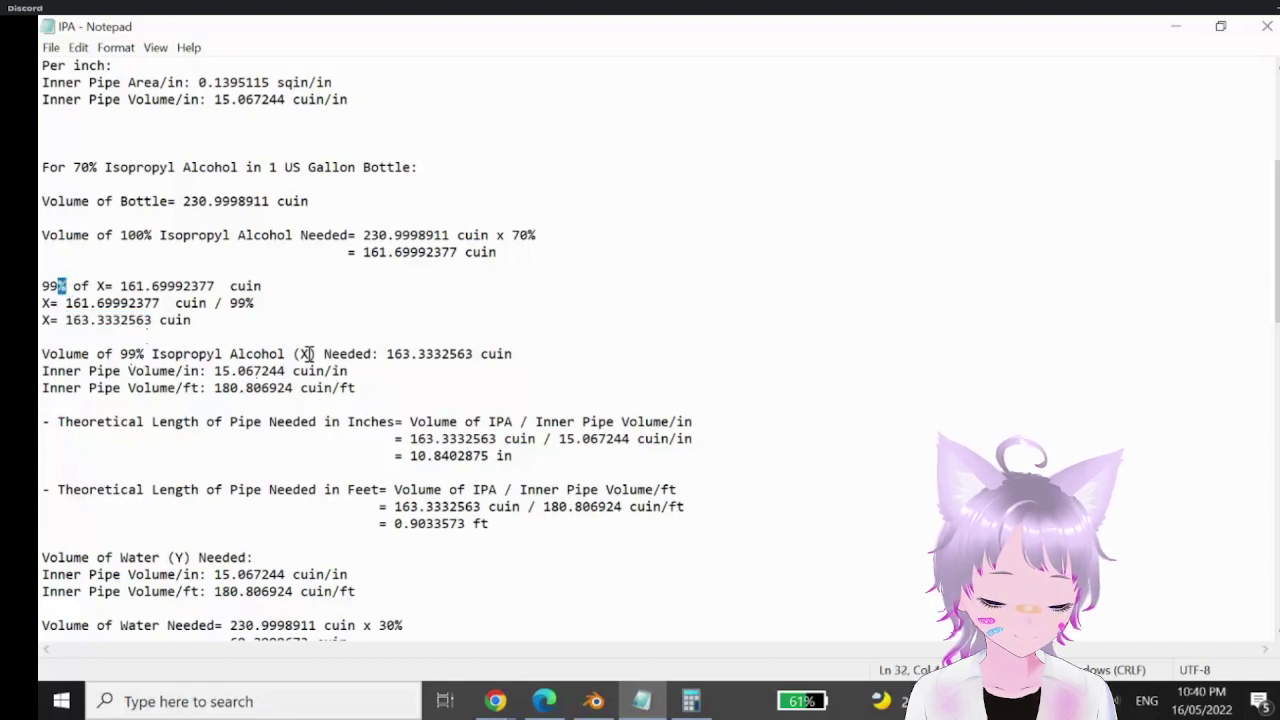
pyautogui.moveTo(386, 354); pyautogui.dragTo(522, 354)
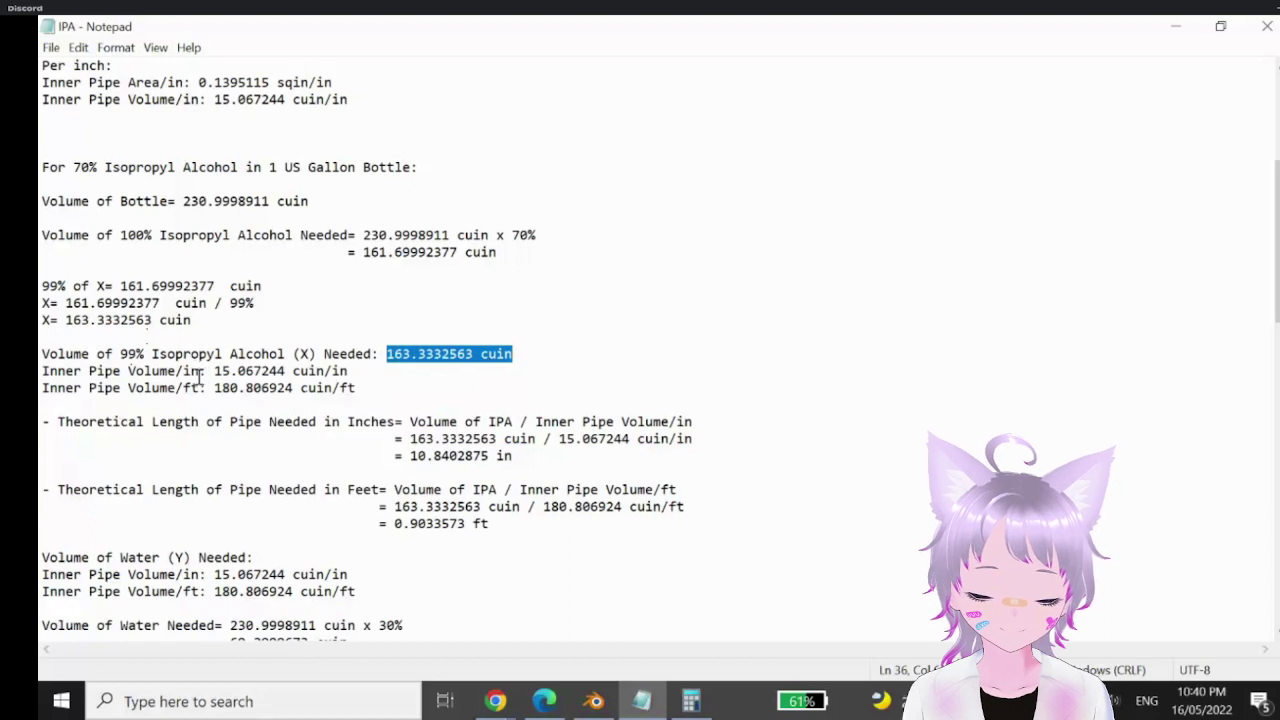
pyautogui.moveTo(176, 371); pyautogui.dragTo(265, 372)
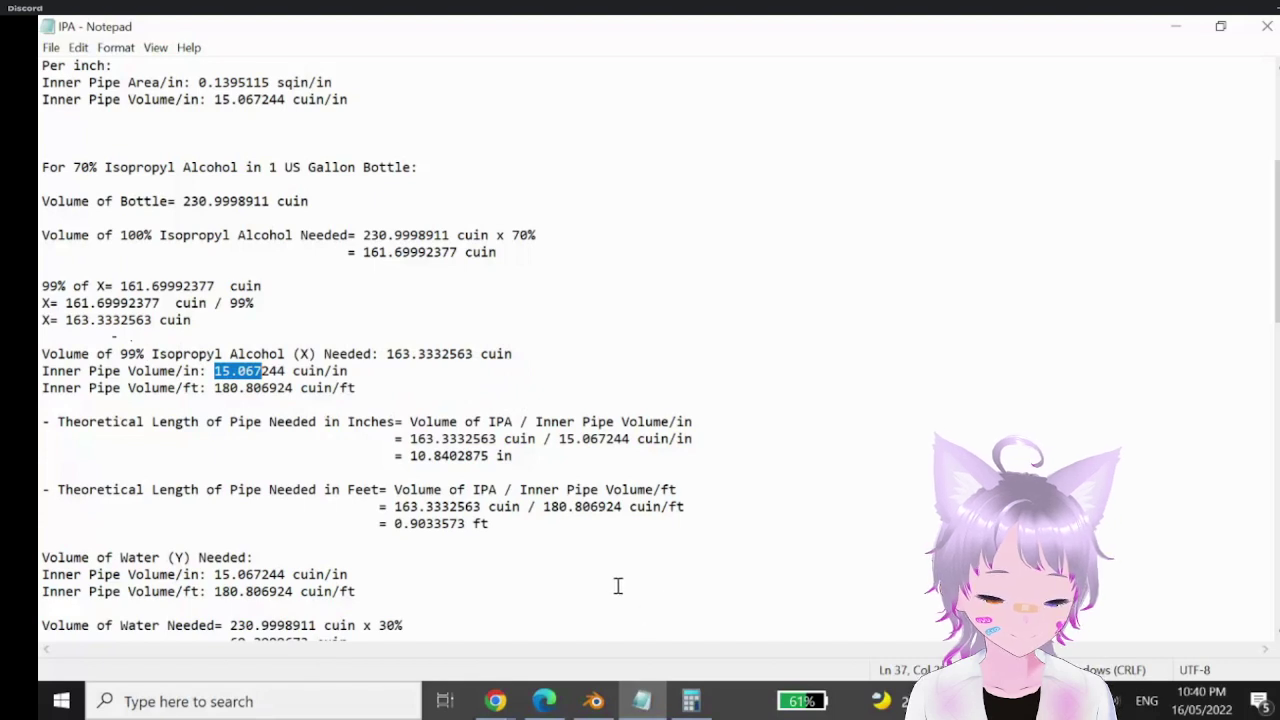
# - Switch to Blender and duplicate the tall 70% IPA tube, moving the copy -10.34" in X, -8.436" in Y and -2.3546" in Z
pyautogui.click(596, 703)
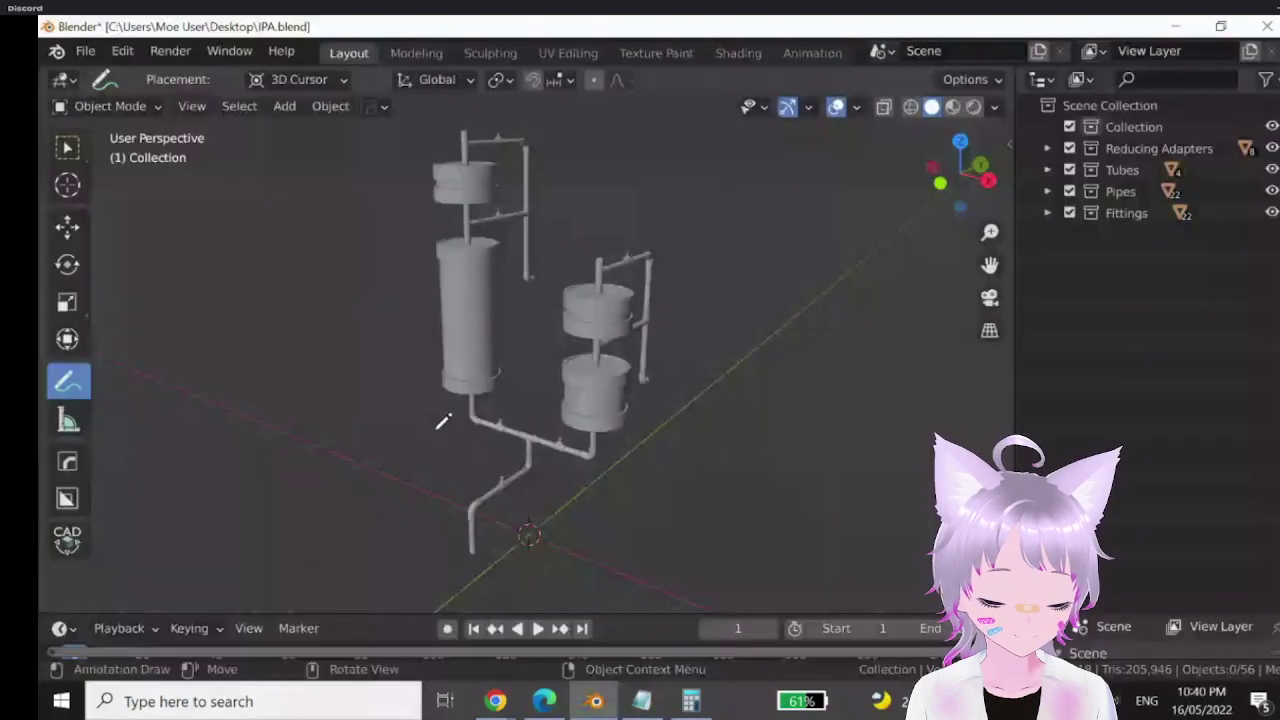
pyautogui.press('w')
pyautogui.click(470, 310)
pyautogui.hotkey('shift', 'd')
pyautogui.click(314, 350)
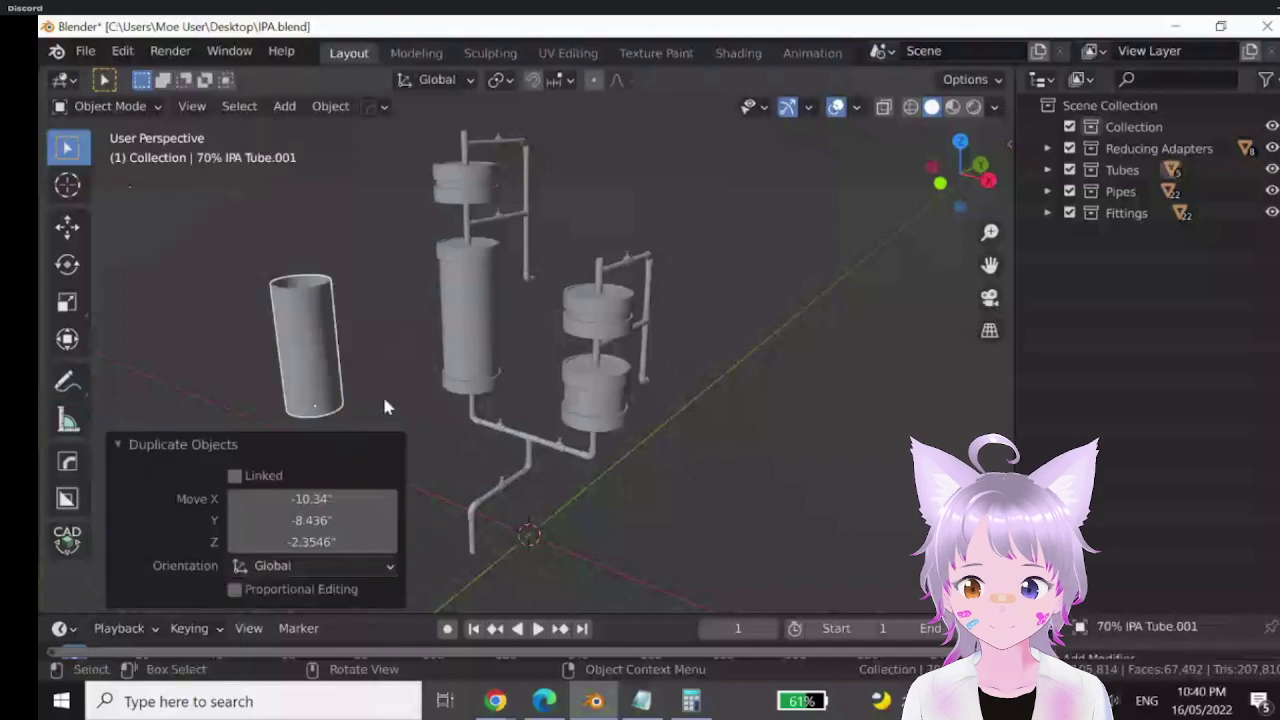
# - Draw an annotation line across the duplicated tube just above its base, and return to the IPA notes in Notepad
pyautogui.scroll(5, 606, 314)
pyautogui.moveTo(556, 351); pyautogui.dragTo(212, 360, button='middle')
pyautogui.click(56, 386)
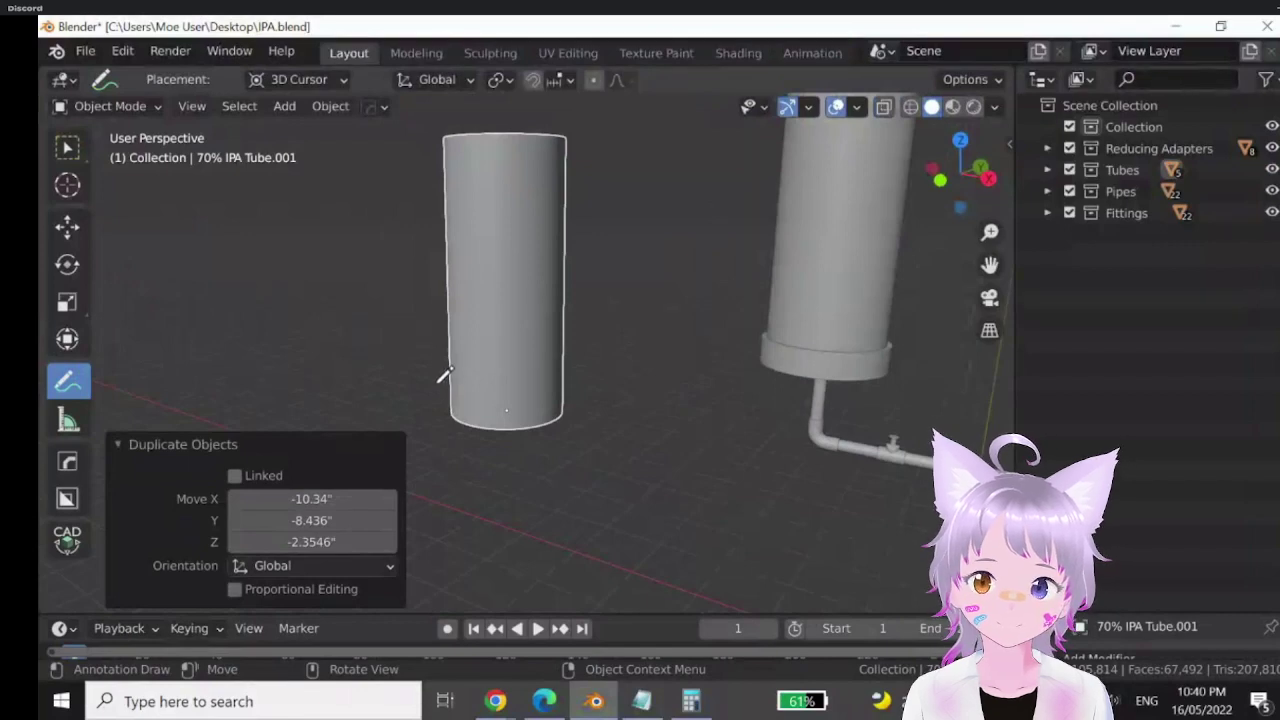
pyautogui.moveTo(476, 405); pyautogui.dragTo(567, 410)
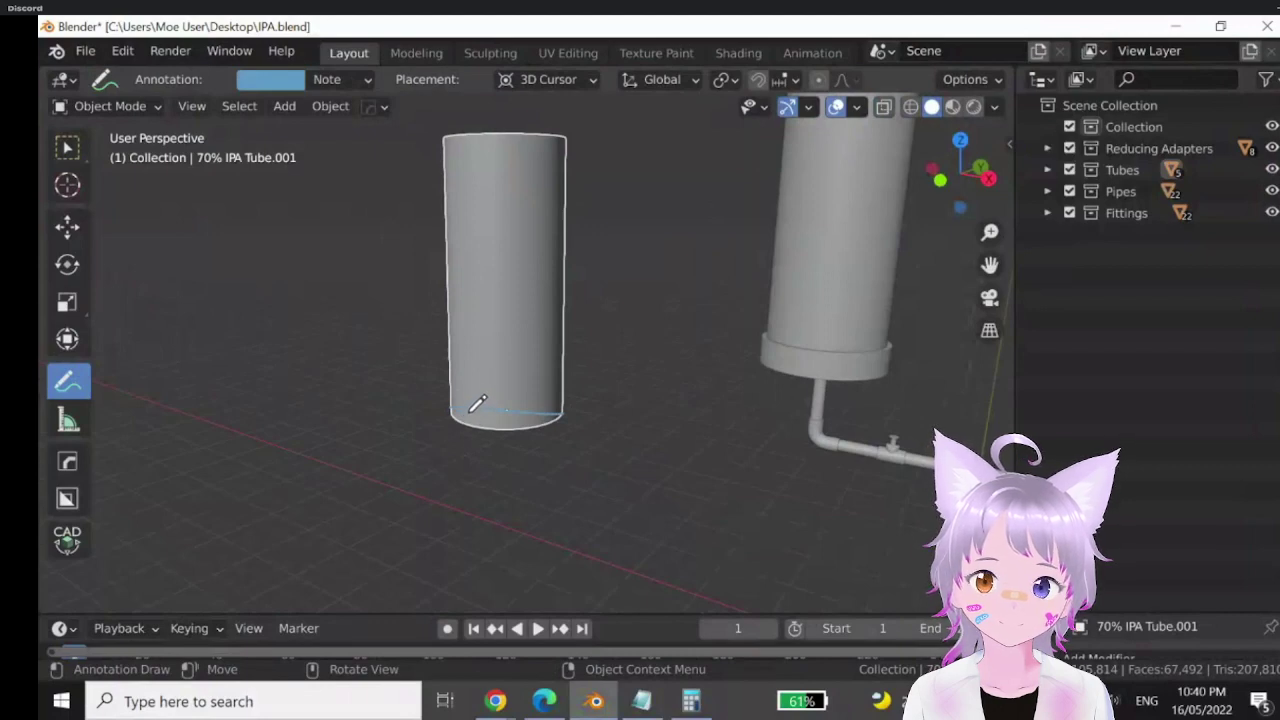
pyautogui.click(632, 708)
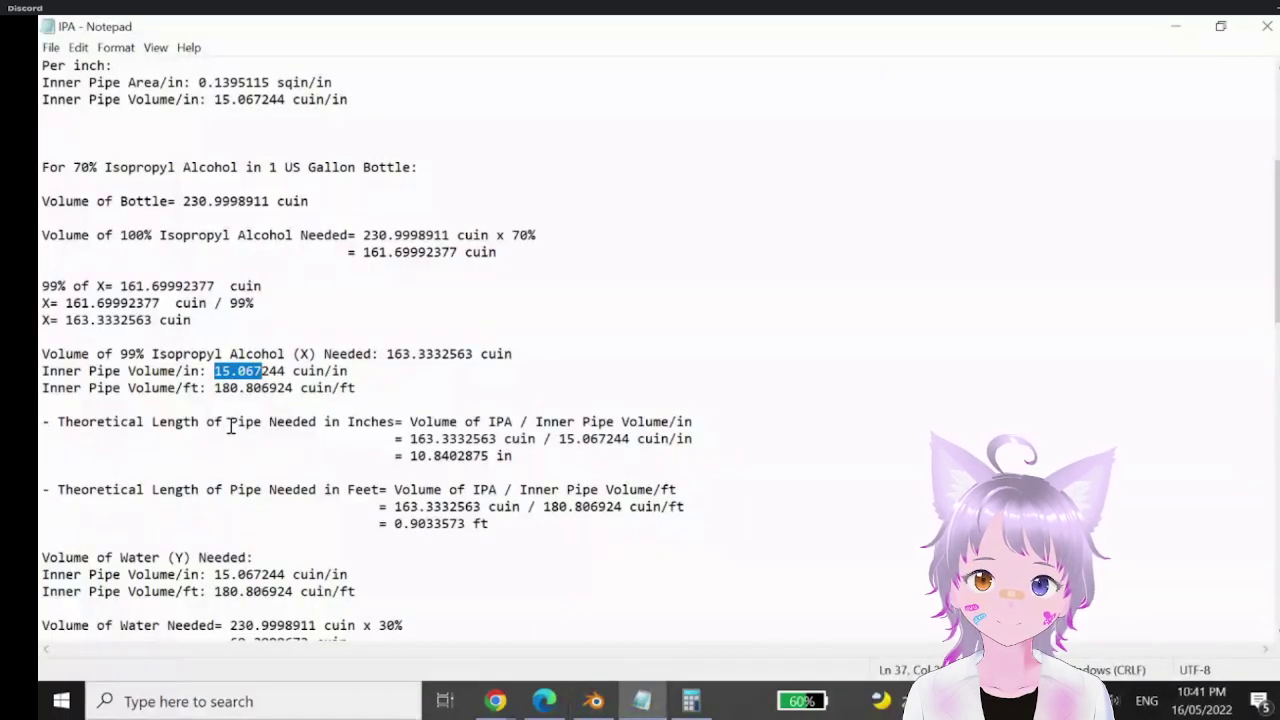
# - Highlight the inner pipe volume per foot, then switch to Blender and draw a second line and a handwritten label on the duplicated tube
pyautogui.moveTo(182, 390); pyautogui.dragTo(238, 390)
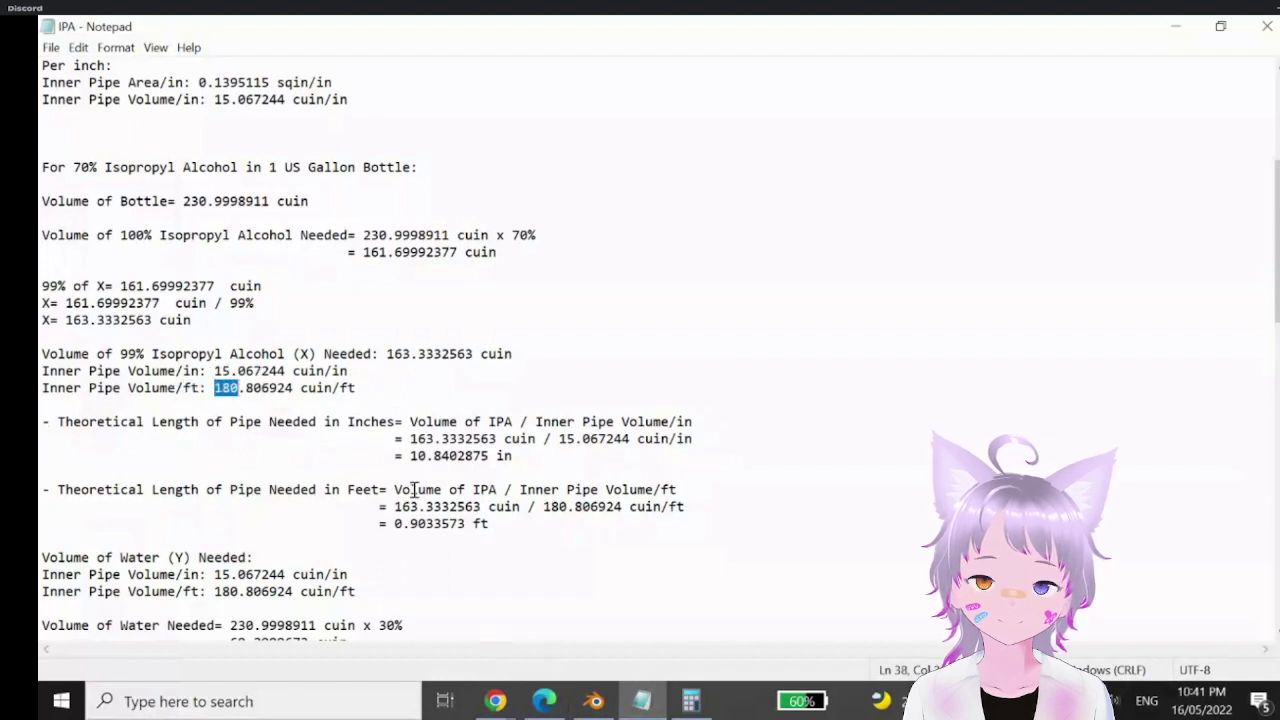
pyautogui.click(594, 702)
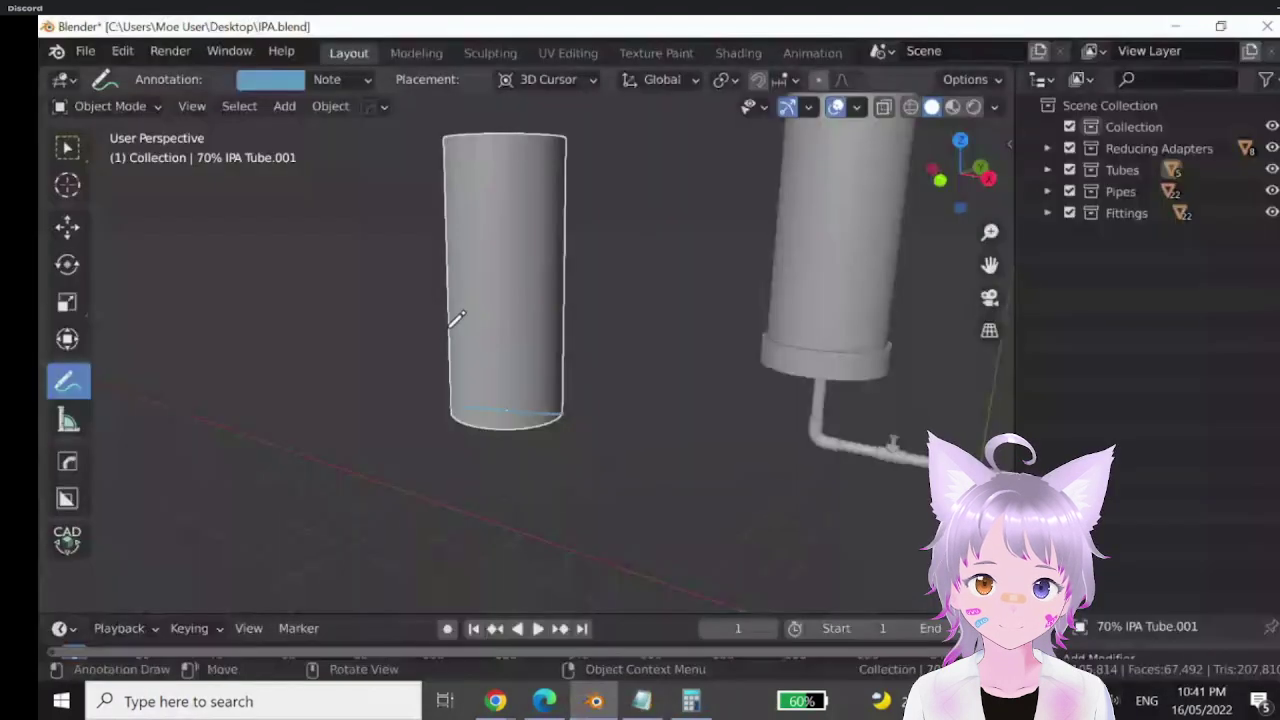
pyautogui.moveTo(455, 330); pyautogui.dragTo(566, 330)
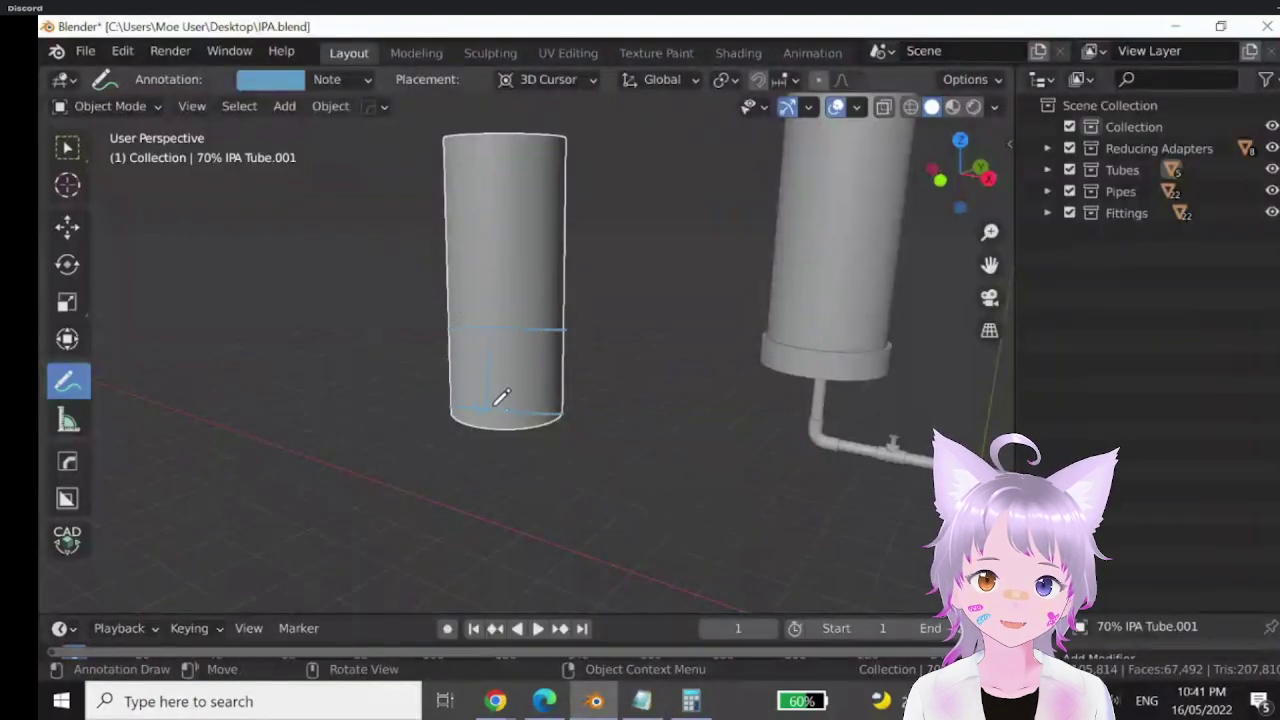
pyautogui.moveTo(484, 405); pyautogui.dragTo(490, 358)
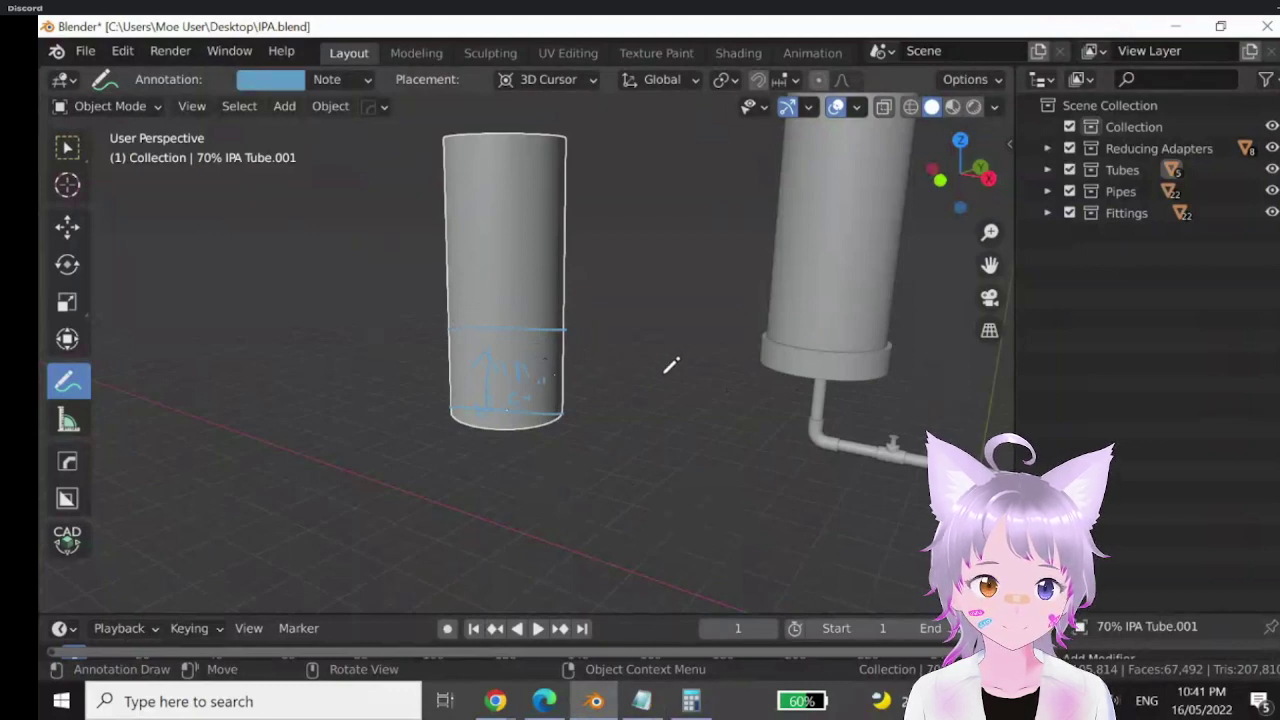
# - Remove the annotation layer from the duplicated tube, reactivate the Select tool and return to the IPA notes in Notepad
pyautogui.click(266, 84)
pyautogui.click(463, 121)
pyautogui.click(67, 147)
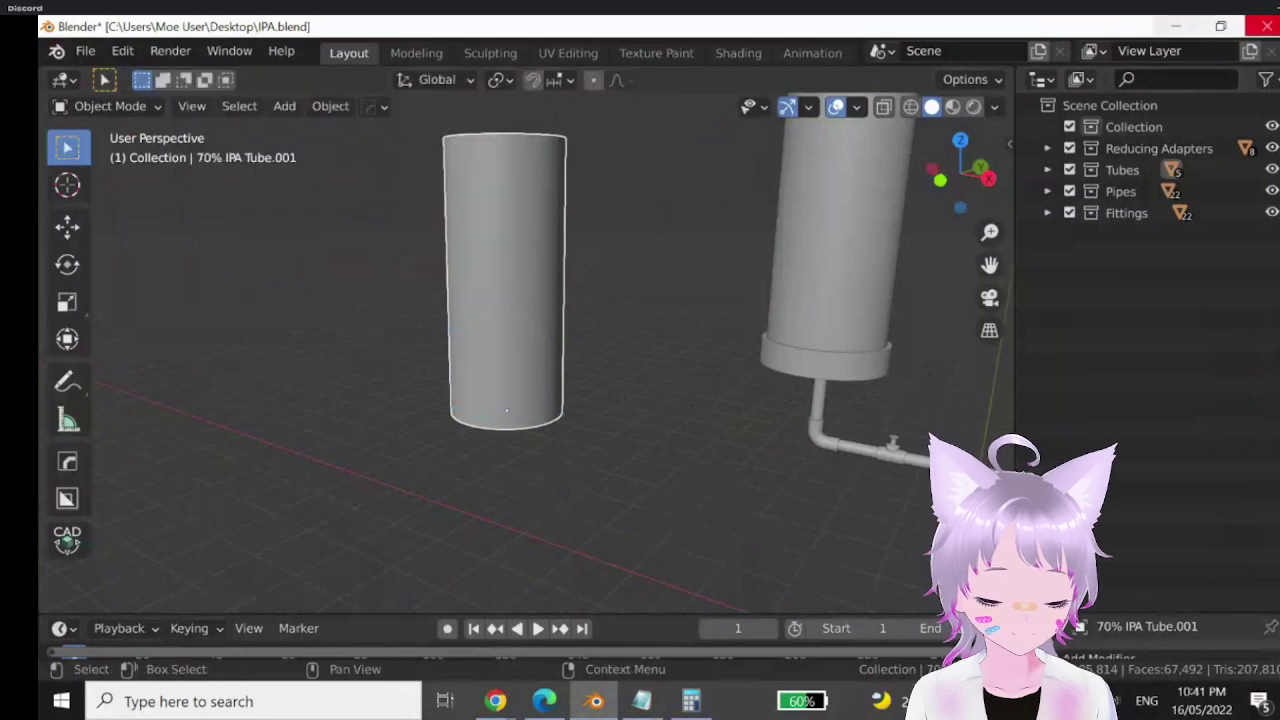
pyautogui.click(1172, 26)
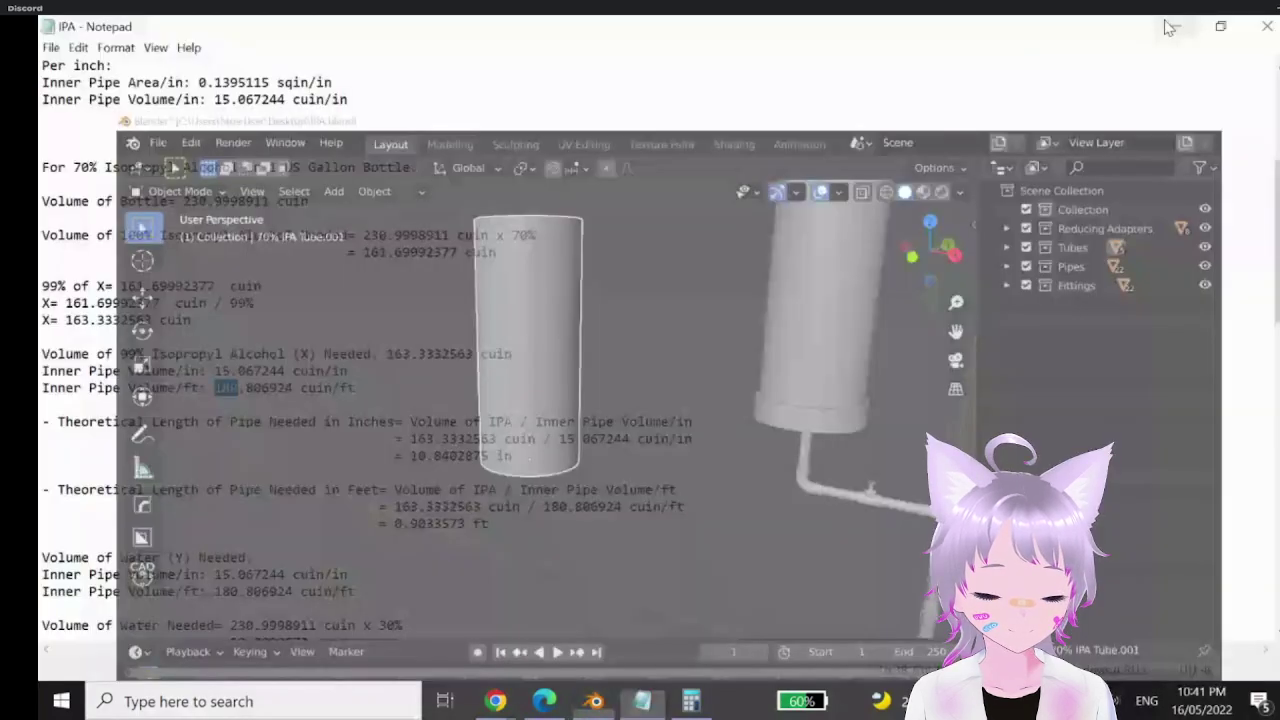
# - Highlight the 70% section's theoretical alcohol pipe length in inches, the solved X volume and the theoretical pipe length in feet
pyautogui.moveTo(62, 425); pyautogui.dragTo(515, 457)
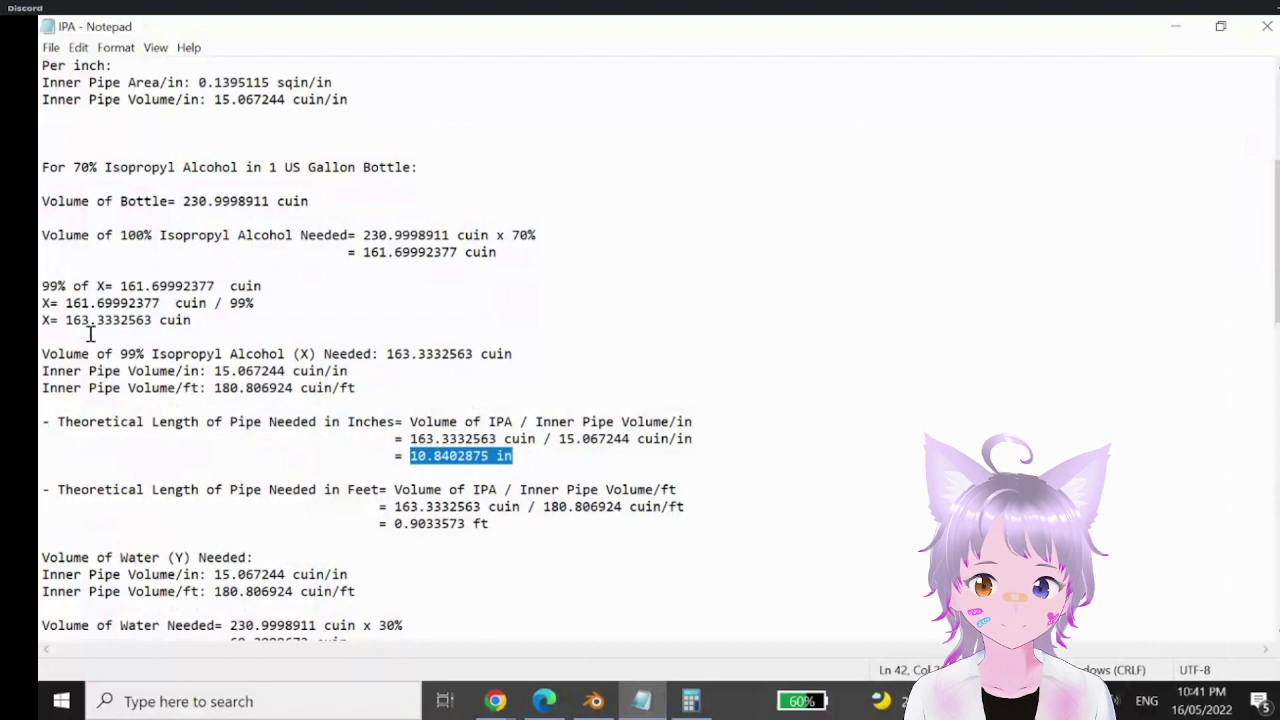
pyautogui.moveTo(67, 322); pyautogui.dragTo(99, 327)
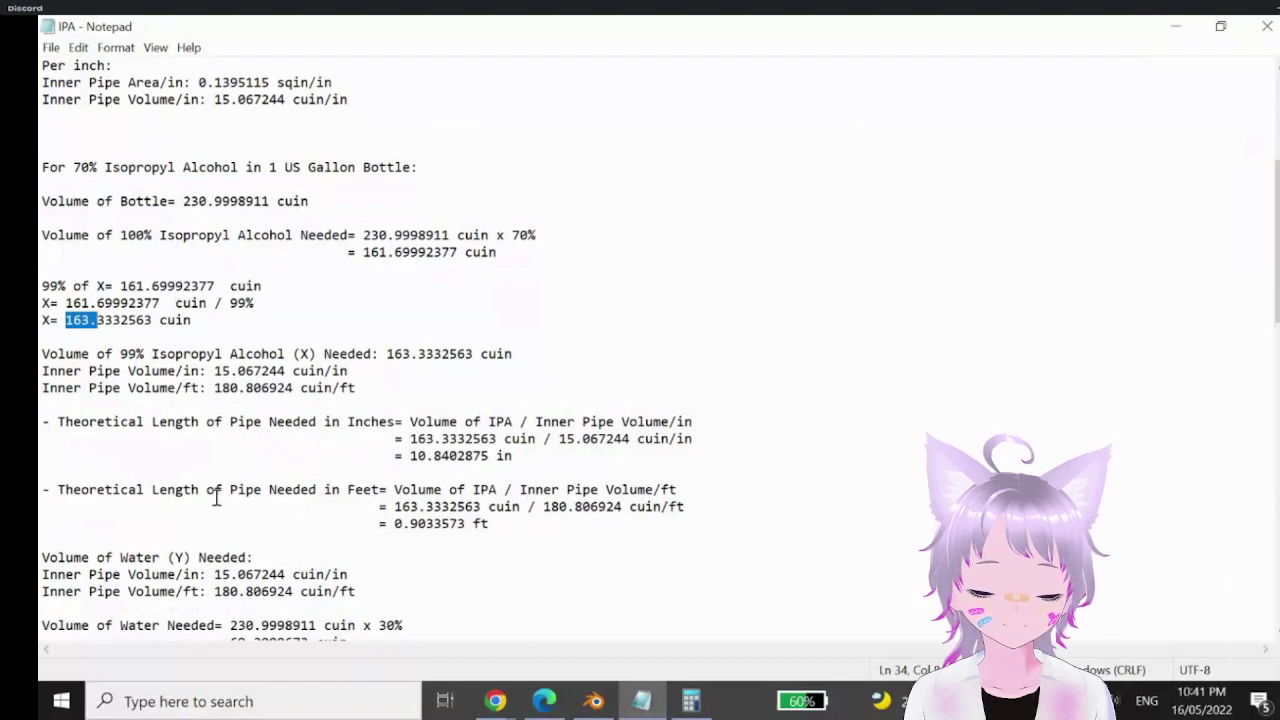
pyautogui.scroll(-1, 216, 497)
pyautogui.moveTo(404, 405); pyautogui.dragTo(534, 406)
pyautogui.moveTo(390, 472); pyautogui.dragTo(548, 472)
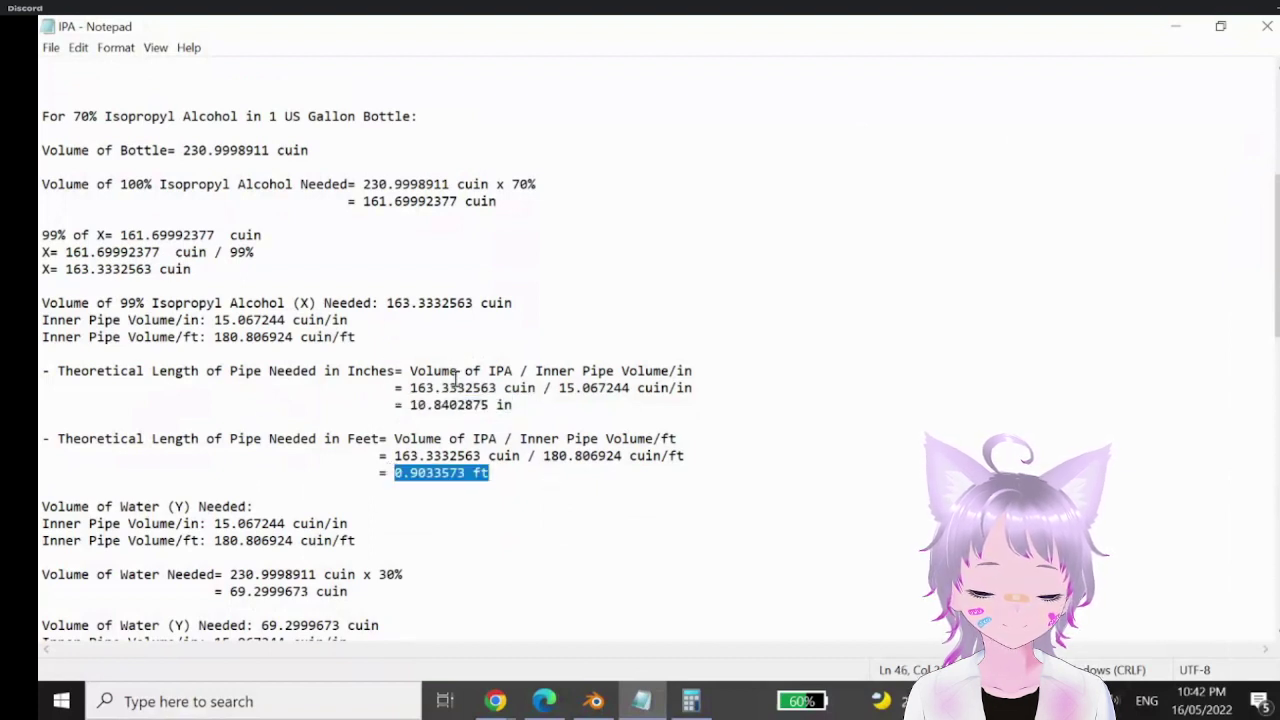
# - Highlight the 70% section's water volume formula, its 30% factor, the resulting volume and the water pipe length in inches
pyautogui.scroll(-4, 347, 452)
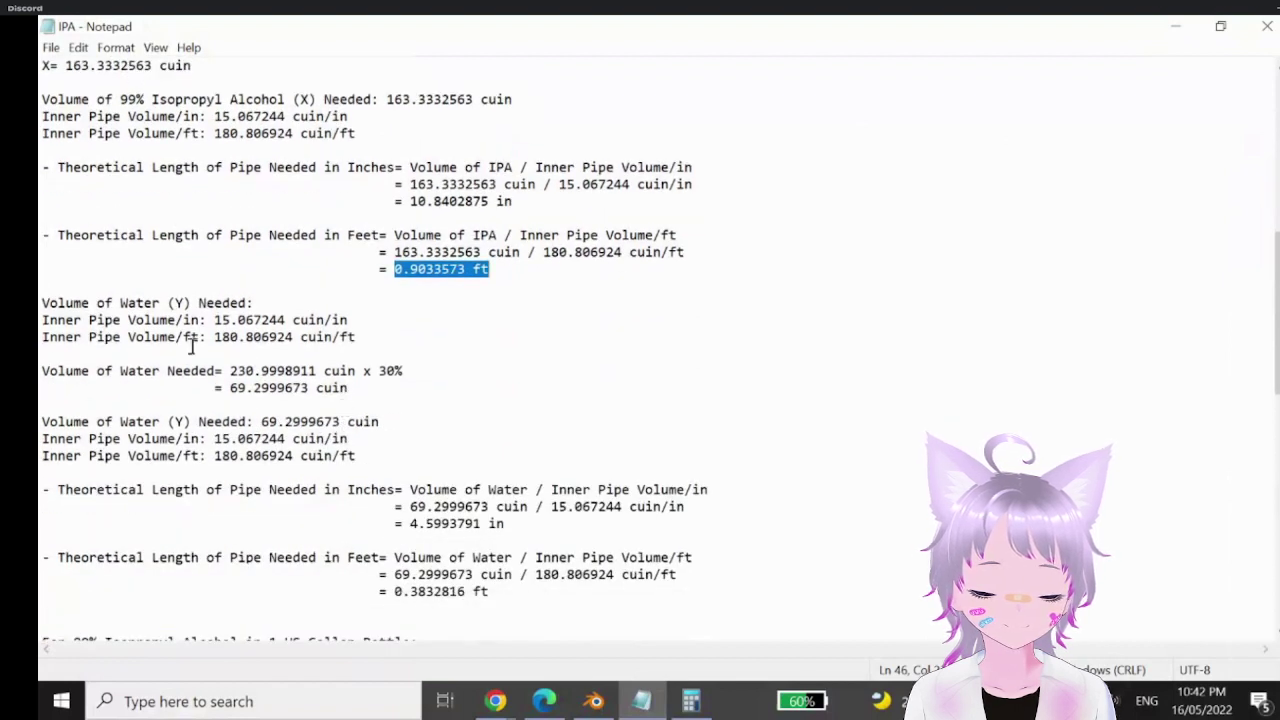
pyautogui.moveTo(380, 370); pyautogui.dragTo(42, 371)
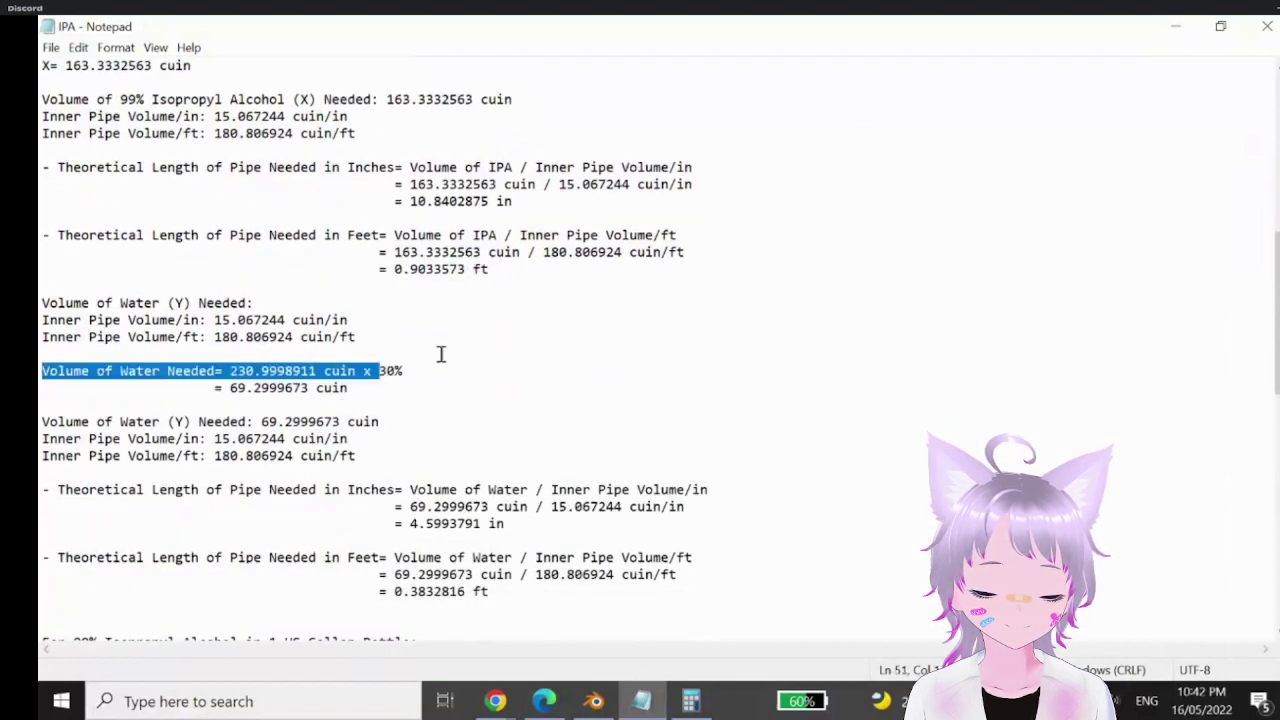
pyautogui.moveTo(379, 370); pyautogui.dragTo(403, 370)
pyautogui.moveTo(230, 388); pyautogui.dragTo(316, 388)
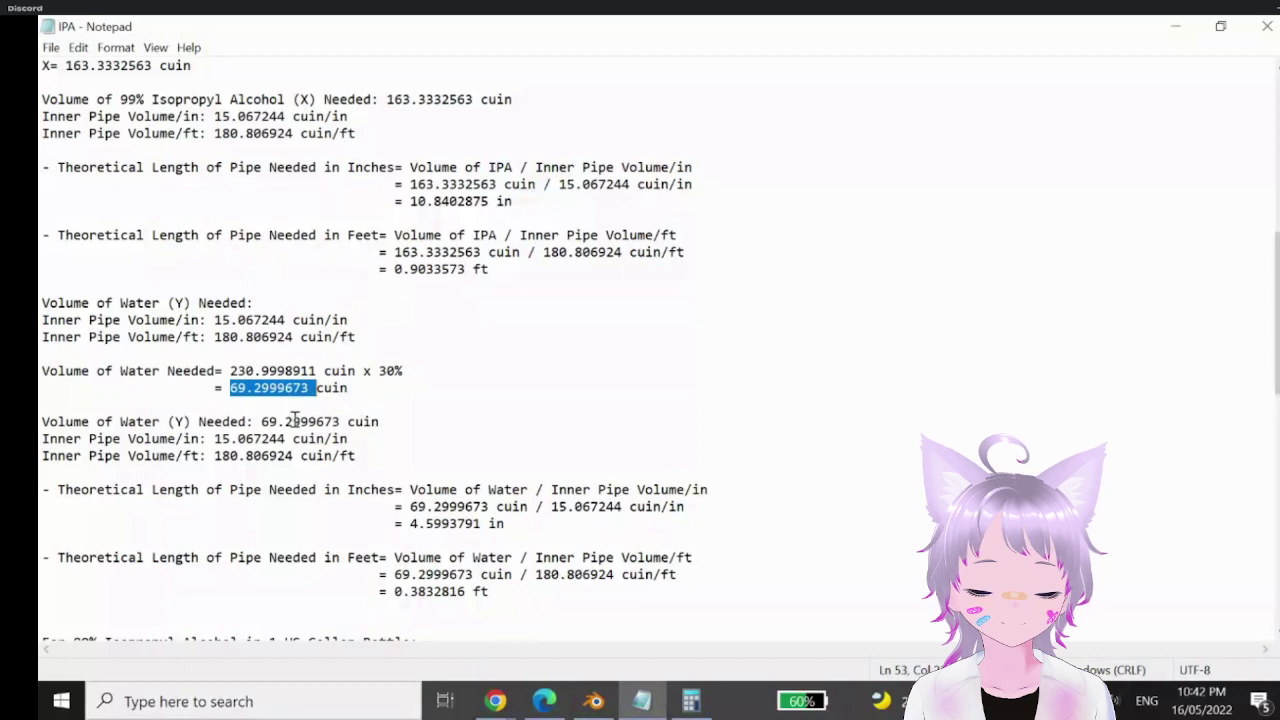
pyautogui.scroll(-3, 363, 485)
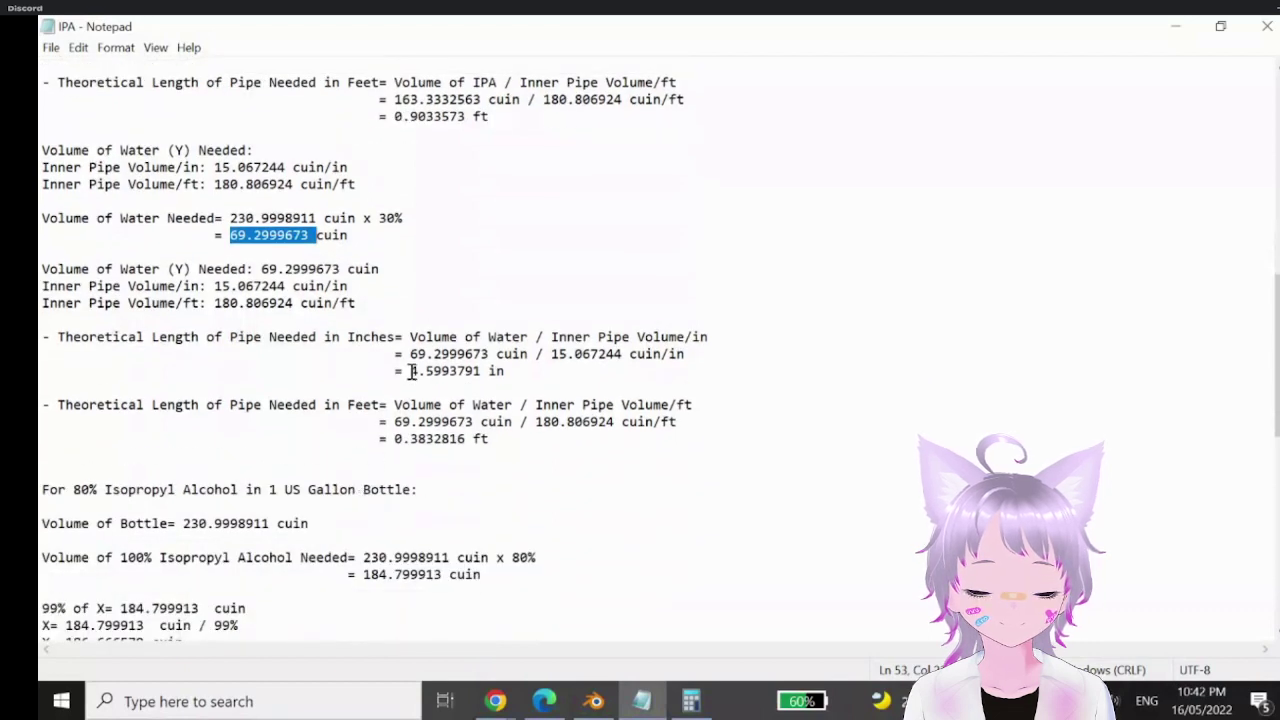
pyautogui.moveTo(410, 371); pyautogui.dragTo(508, 372)
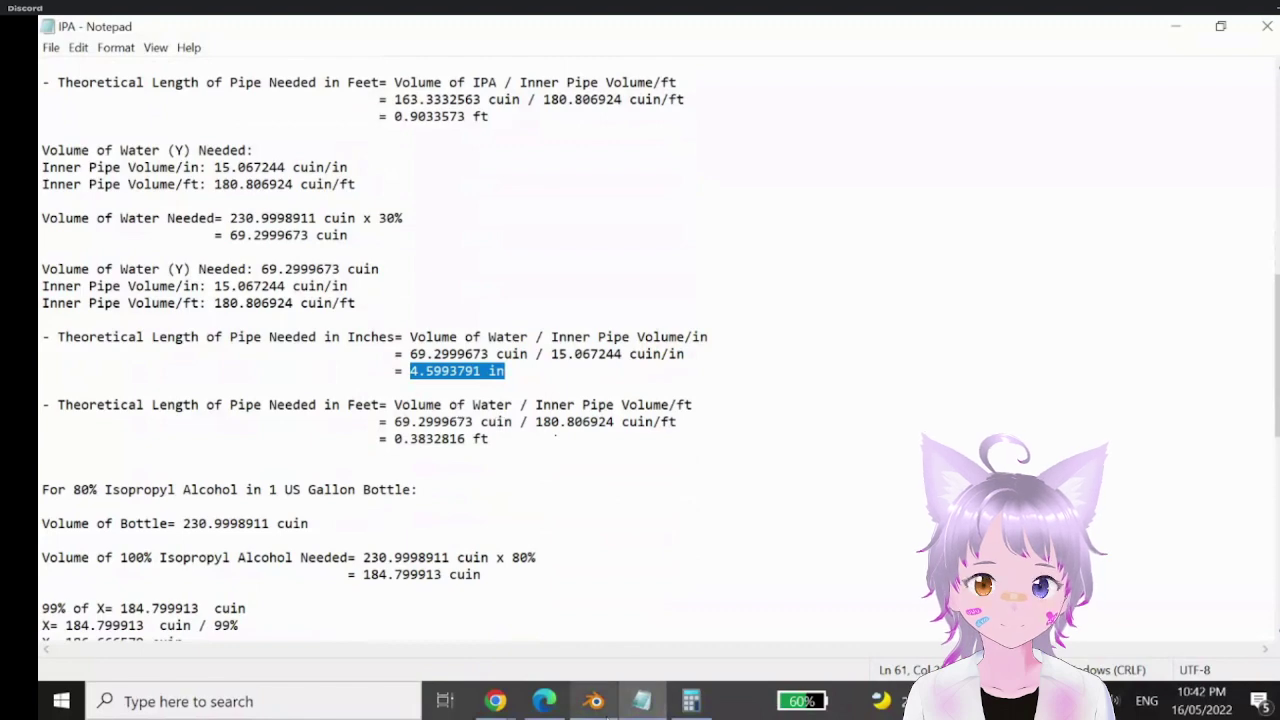
# - Switch to Blender, select the two short water tubes of the metering system, and return to the IPA notes in Notepad
pyautogui.click(597, 703)
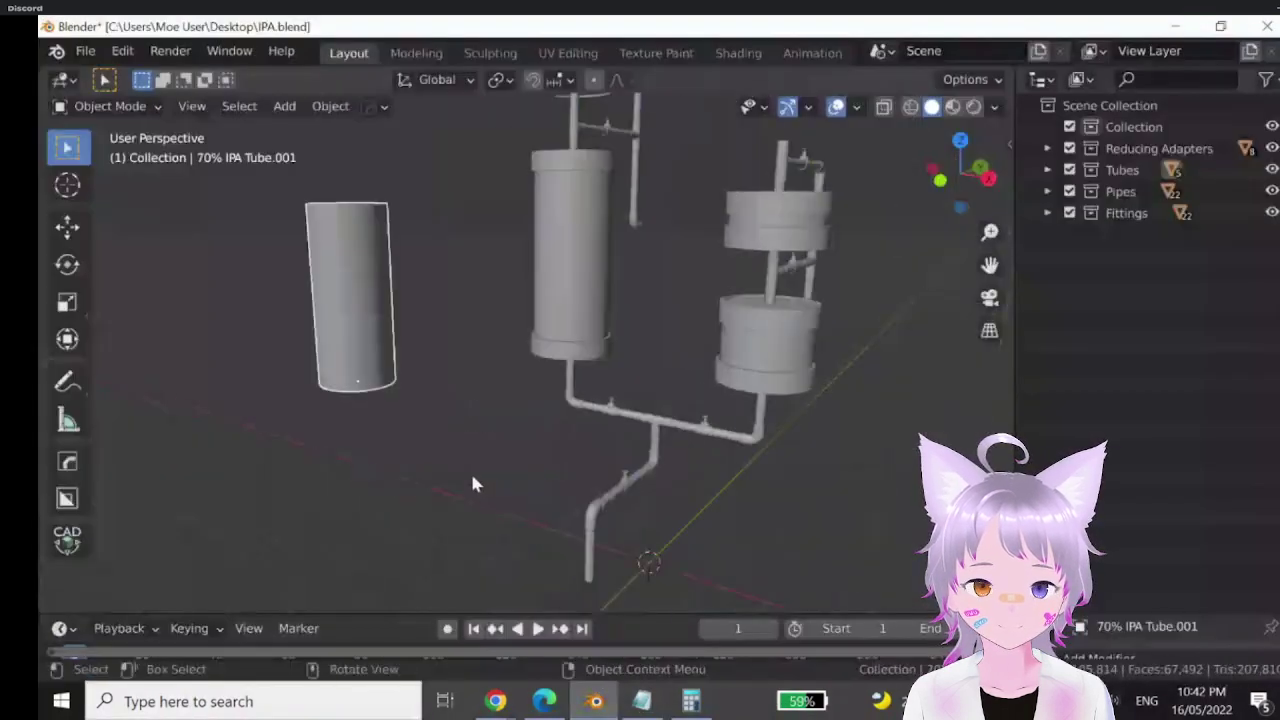
pyautogui.keyDown('shift'); pyautogui.moveTo(475, 484); pyautogui.dragTo(325, 540, button='middle'); pyautogui.keyUp('shift')
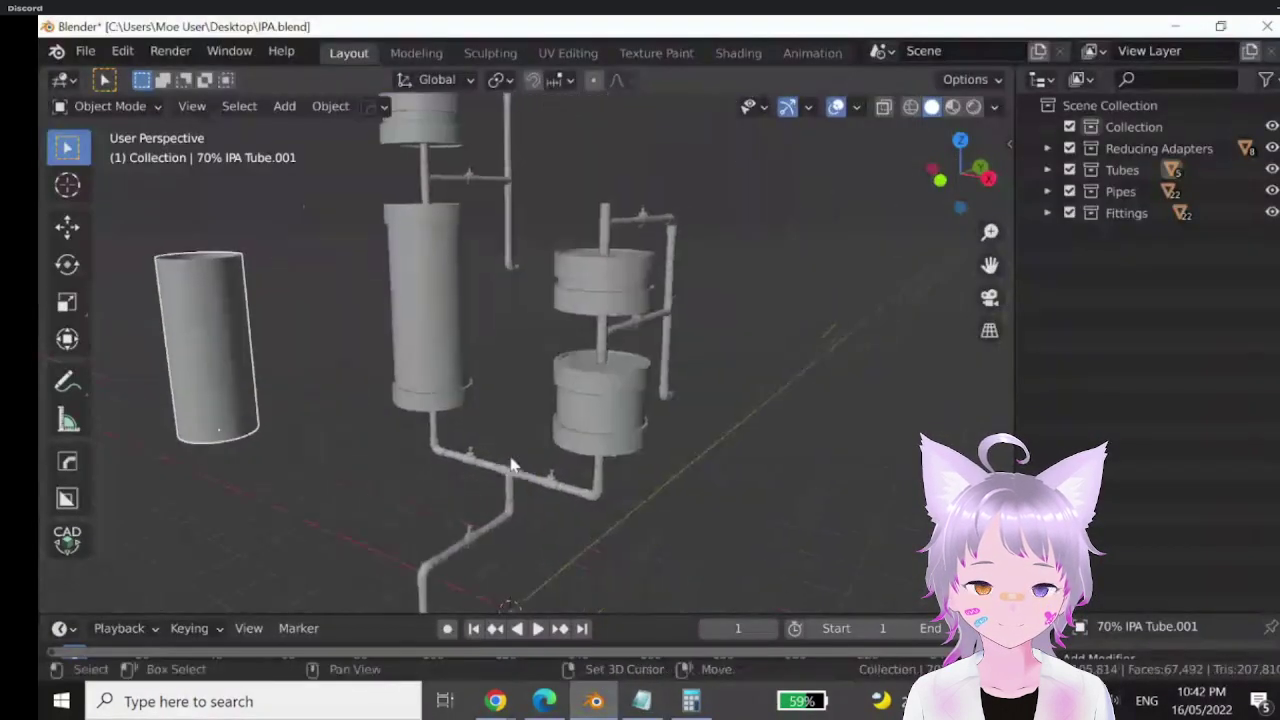
pyautogui.click(614, 421)
pyautogui.click(619, 289)
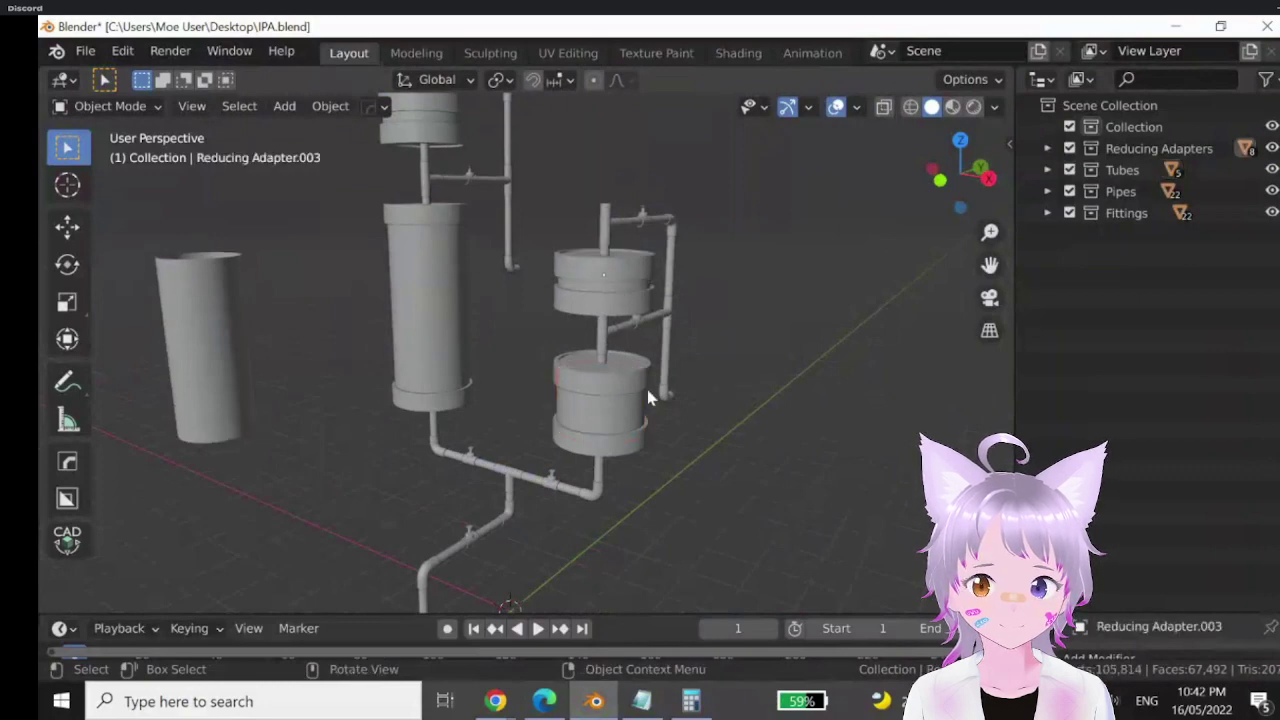
pyautogui.click(620, 287)
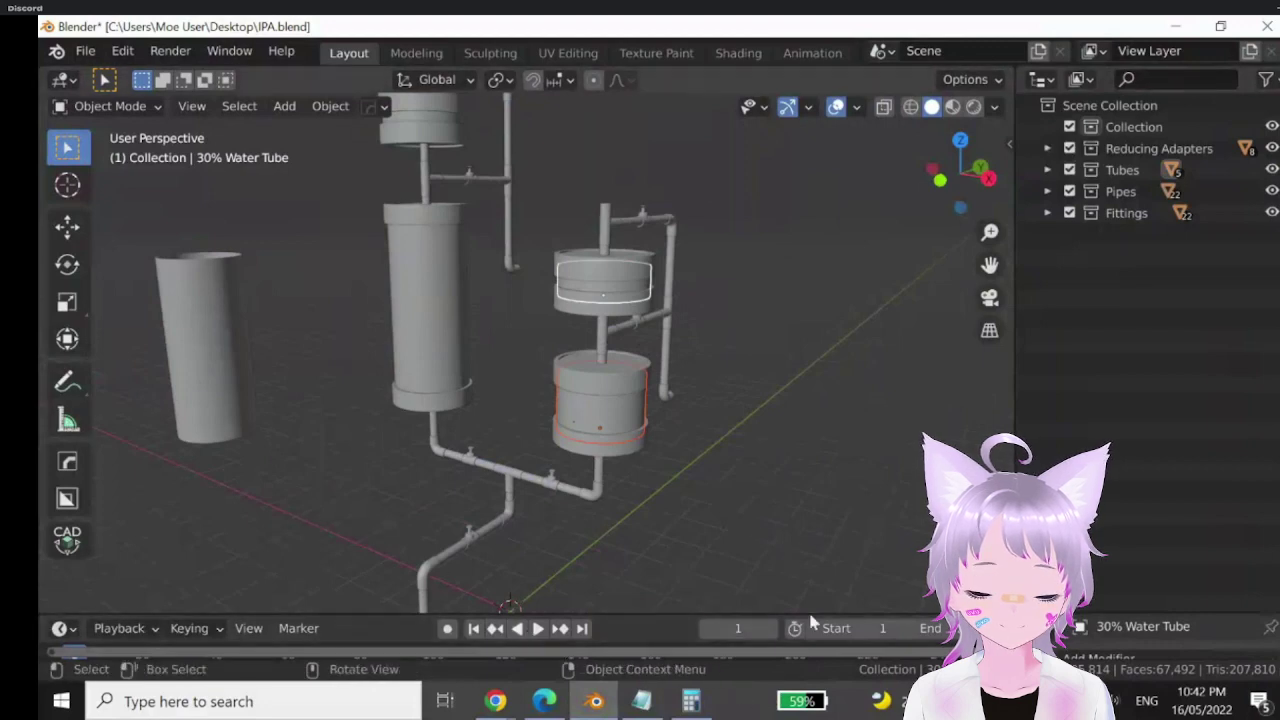
pyautogui.click(641, 701)
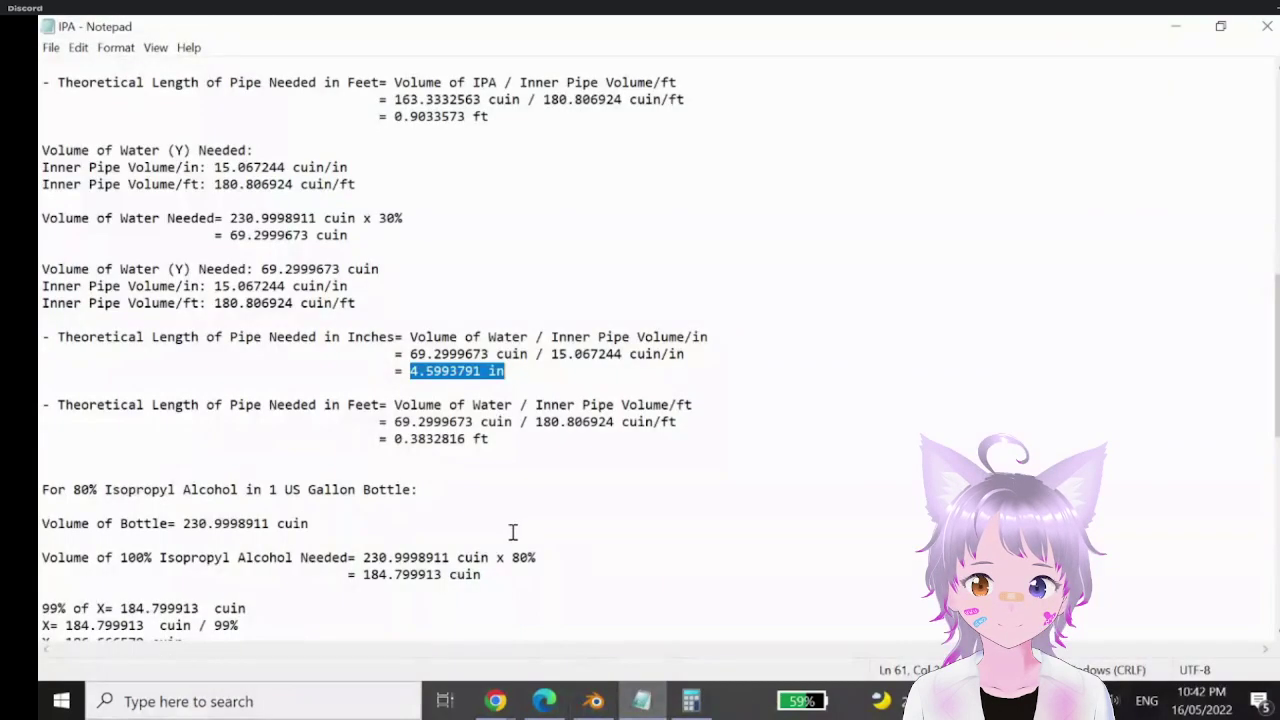
# - Highlight the heading for 80% isopropyl alcohol in a 1 US gallon bottle and the 80 in its alcohol volume formula
pyautogui.click(558, 512)
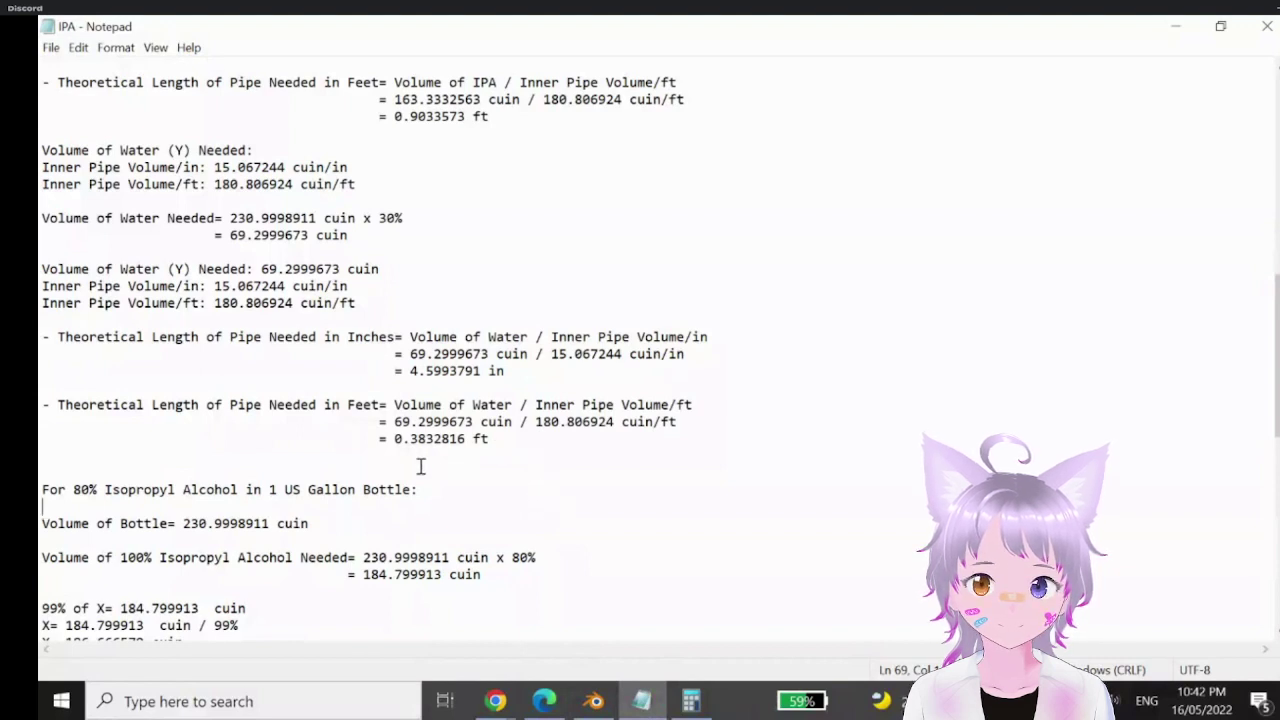
pyautogui.scroll(-2, 411, 466)
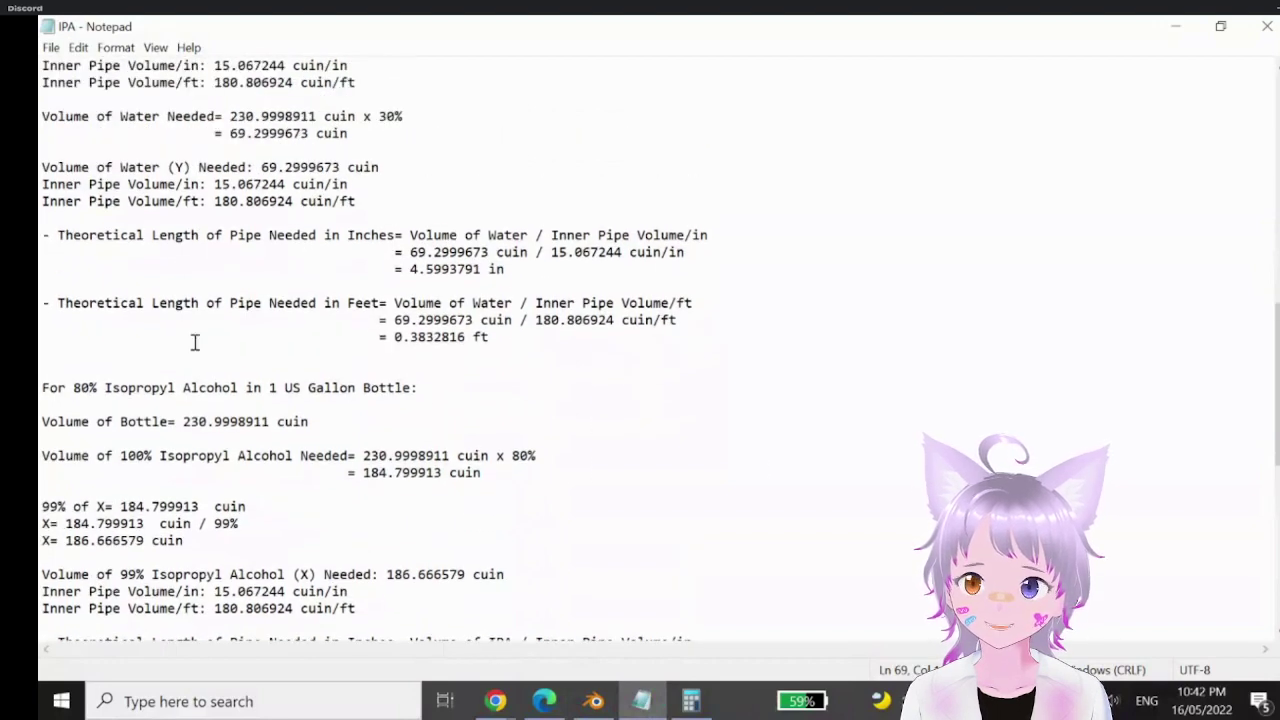
pyautogui.scroll(-3, 295, 385)
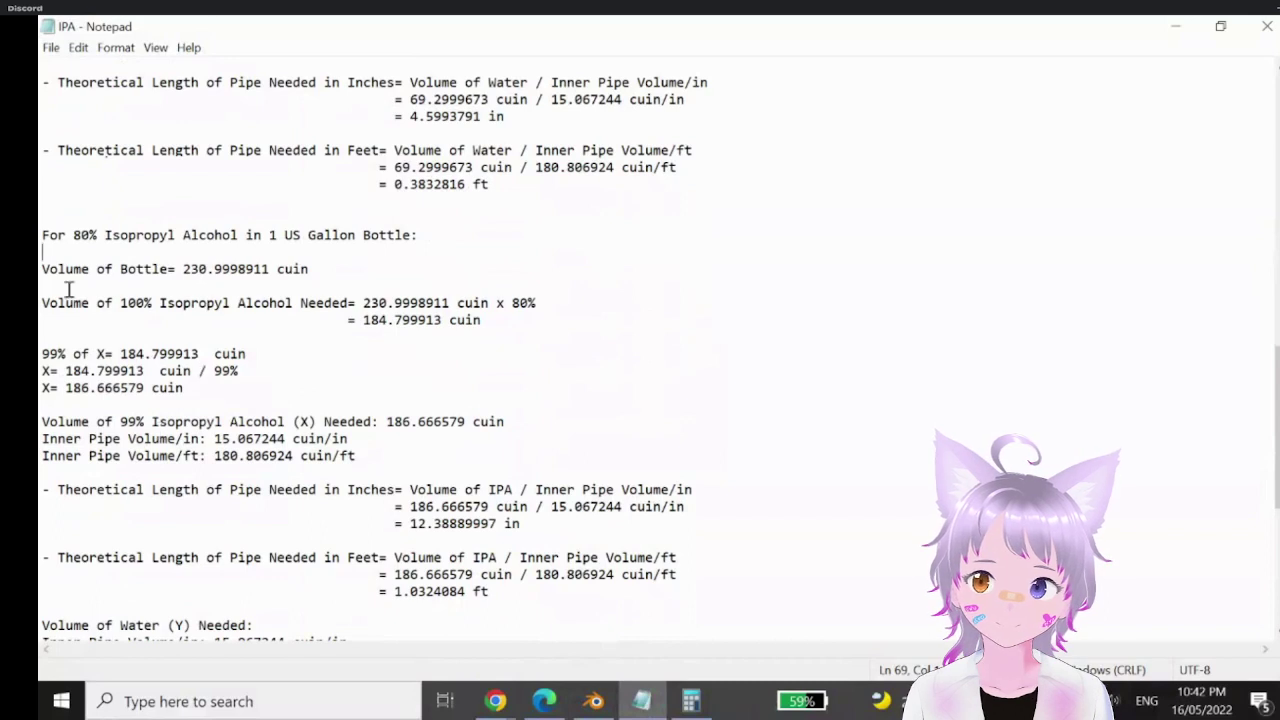
pyautogui.moveTo(73, 235); pyautogui.dragTo(418, 236)
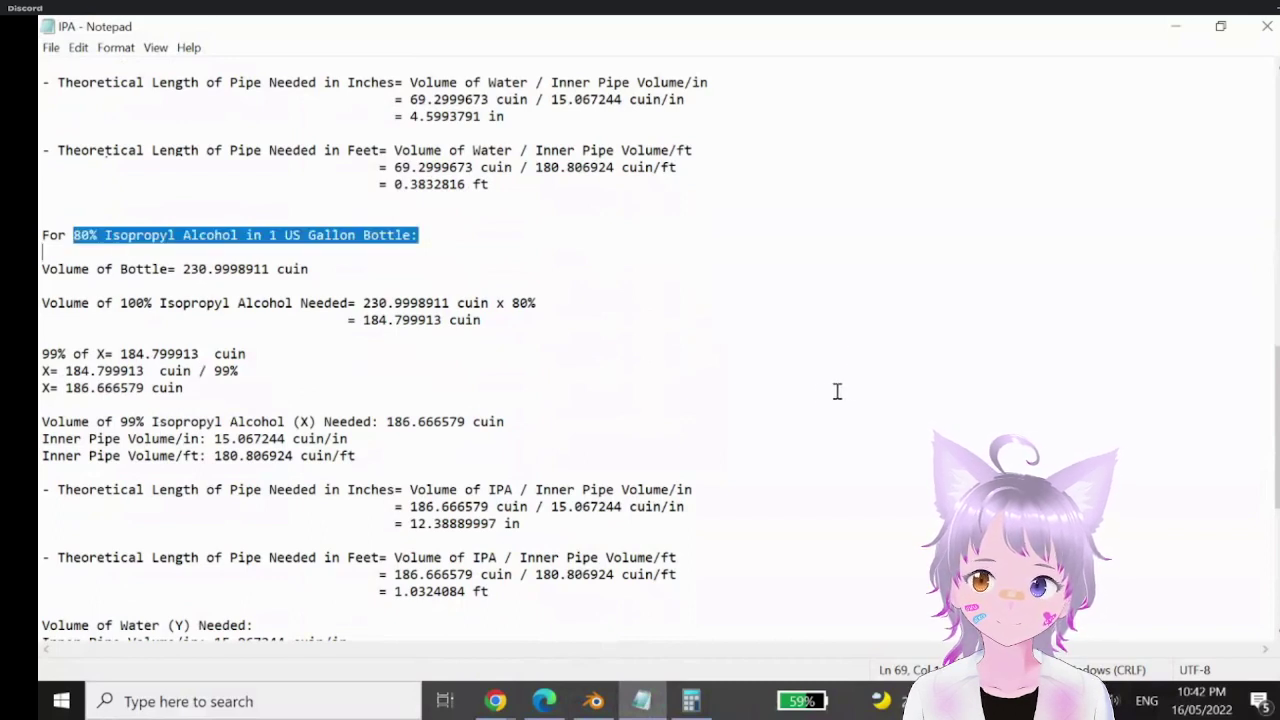
pyautogui.doubleClick(519, 303)
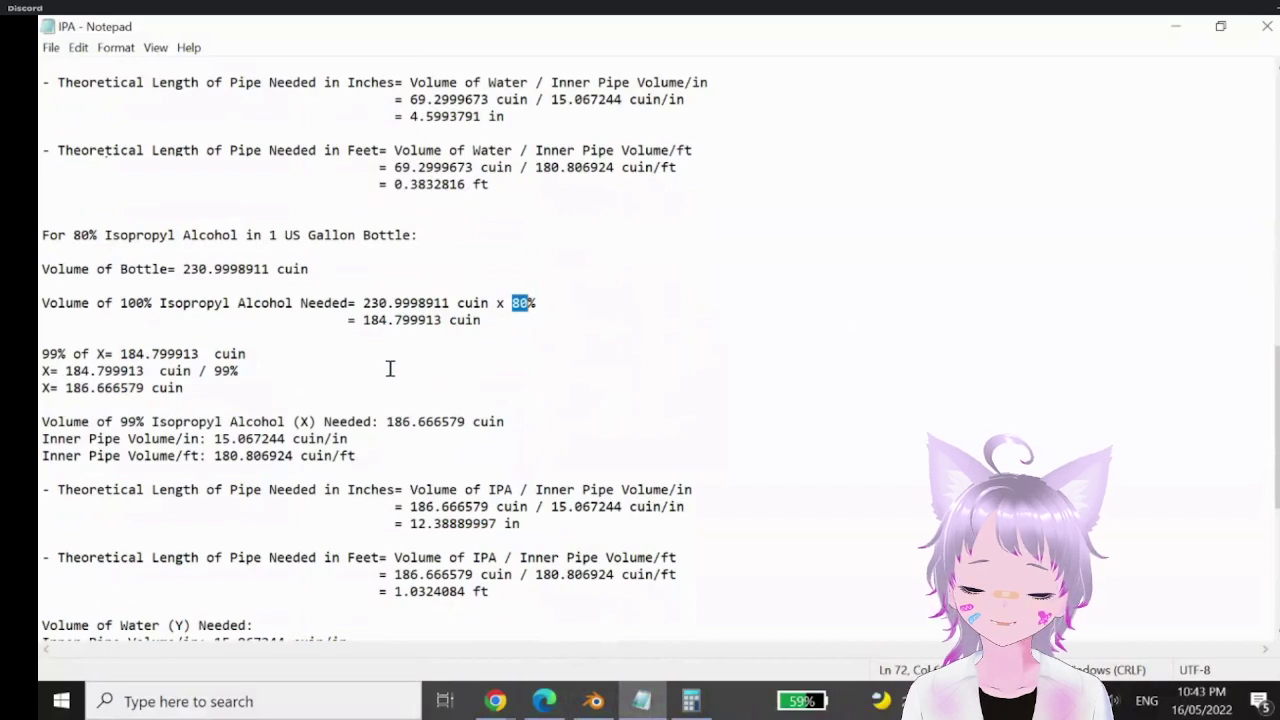
# - Review the 80% section's pipe-length calculations and highlight the 20% factor in its water volume formula
pyautogui.scroll(-3, 596, 408)
pyautogui.scroll(-1, 596, 408)
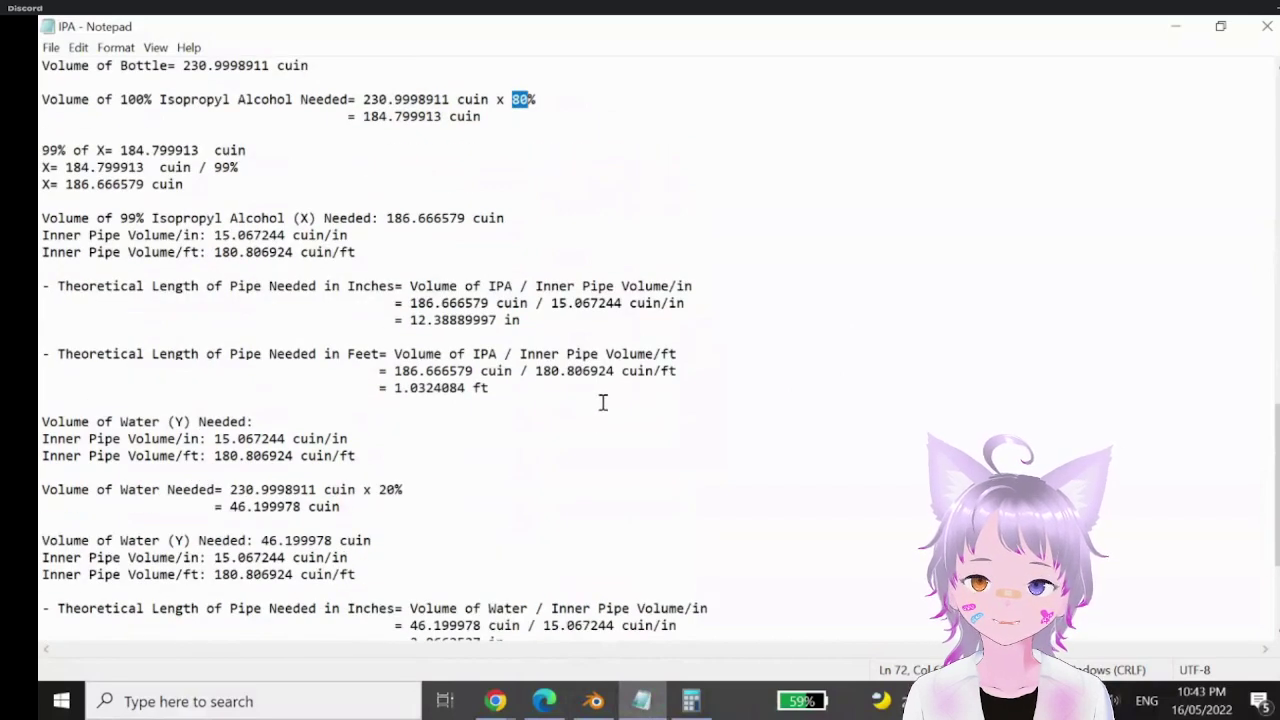
pyautogui.scroll(-4, 603, 402)
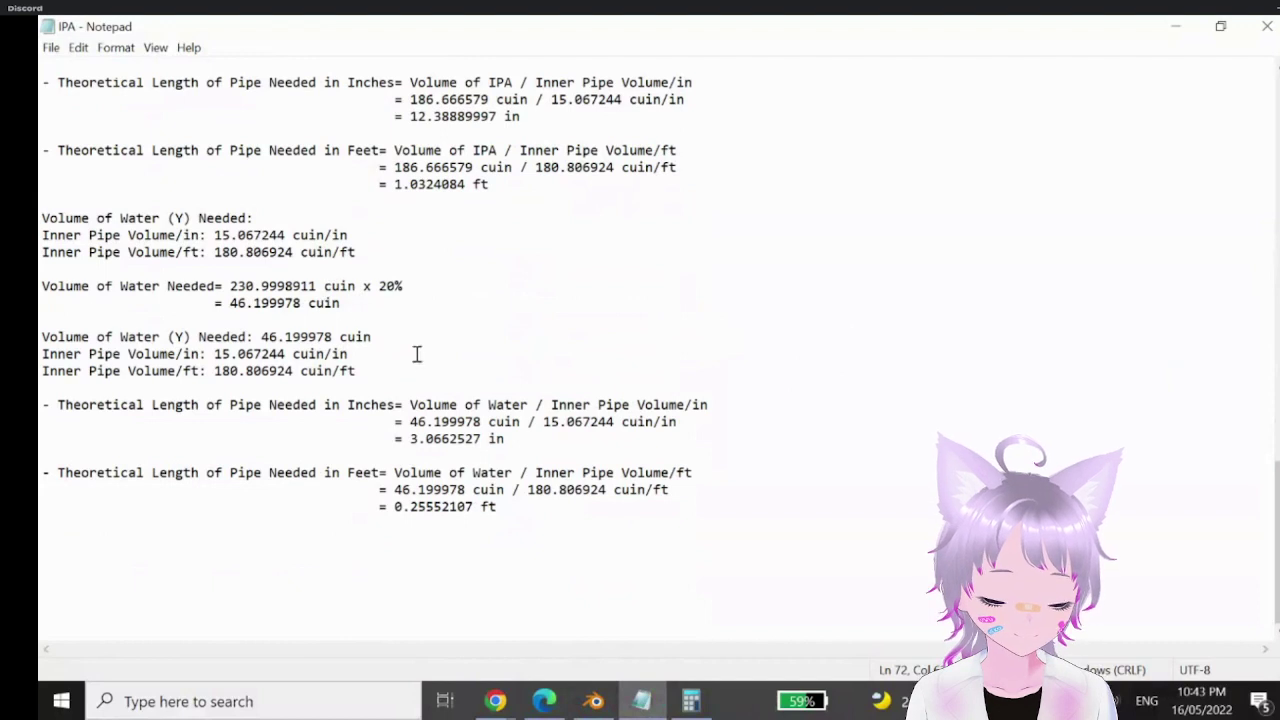
pyautogui.moveTo(380, 289); pyautogui.dragTo(609, 314)
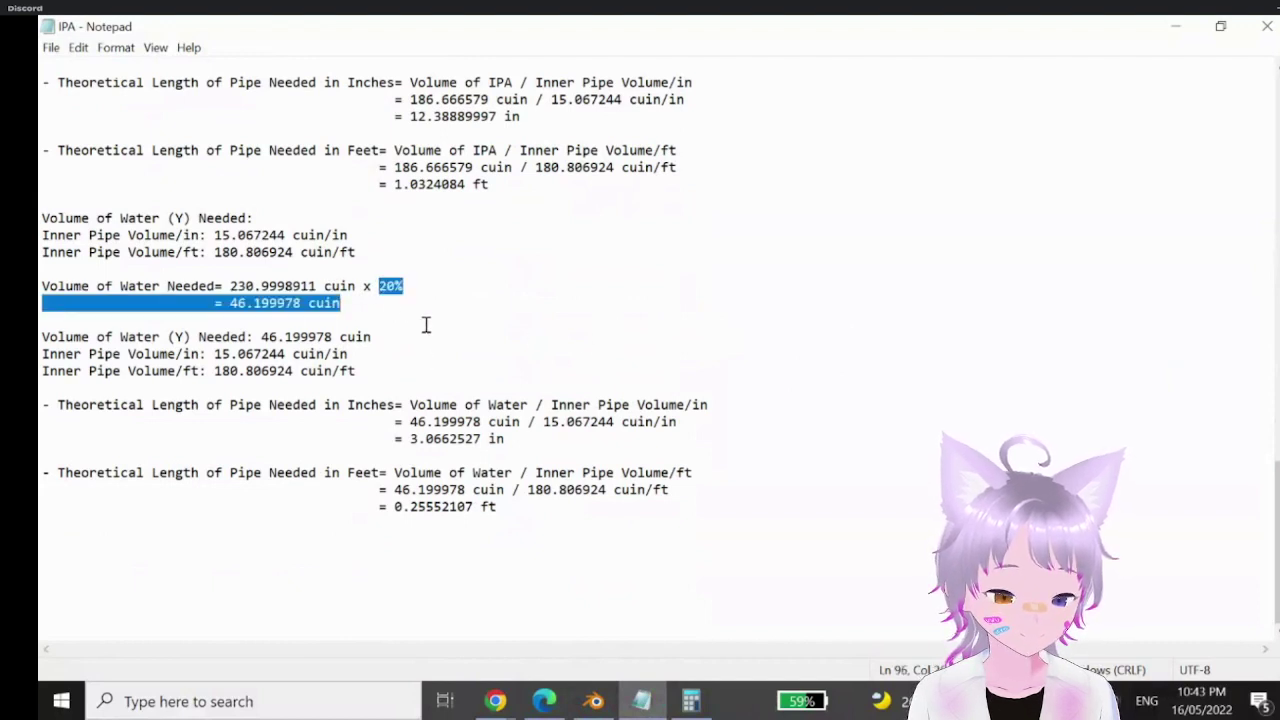
pyautogui.click(374, 289)
pyautogui.moveTo(374, 289); pyautogui.dragTo(404, 289)
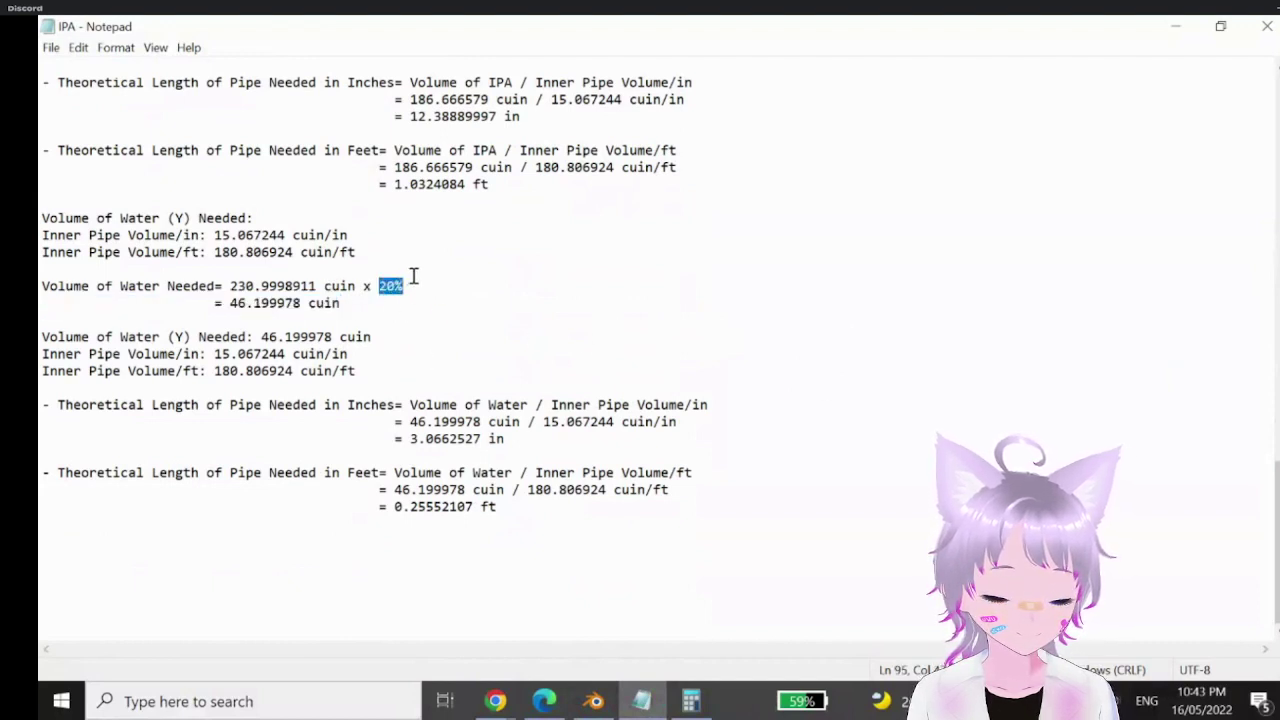
pyautogui.scroll(2, 490, 330)
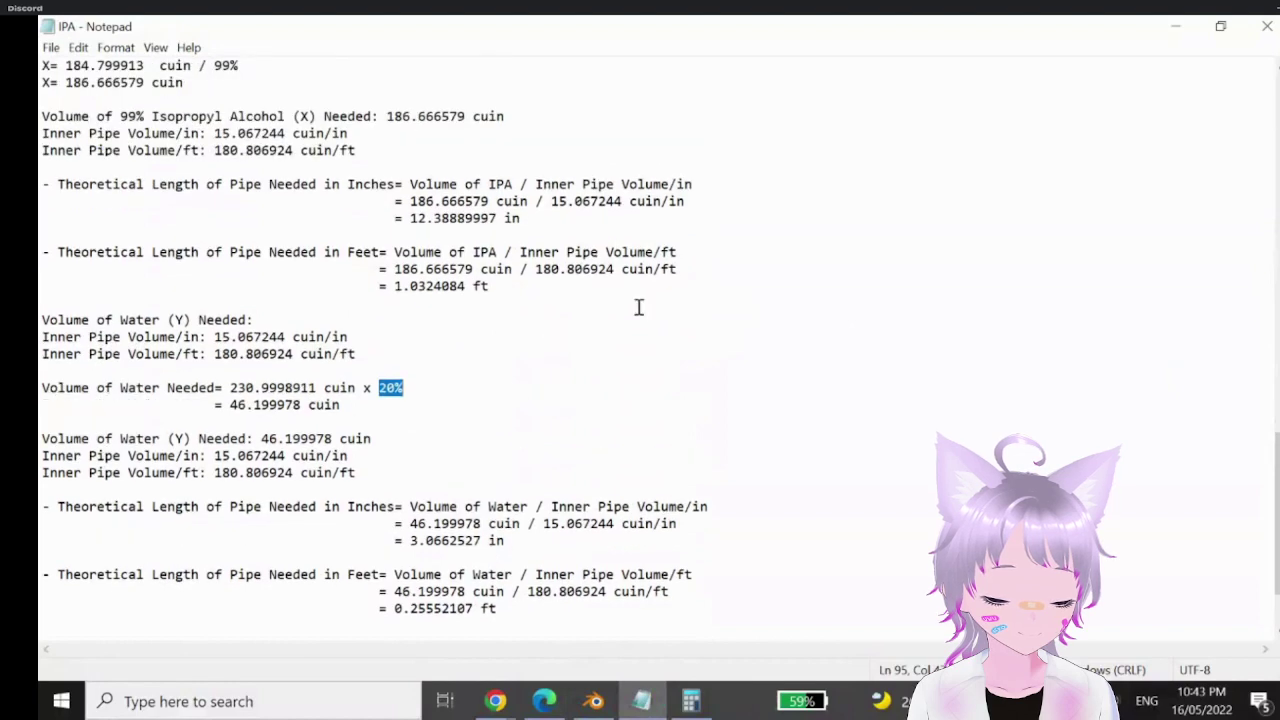
# - Return to Blender and draw annotation pointers at the tall tube's outlet pipe, its lower and upper ends, and the pipe above it
pyautogui.click(1174, 27)
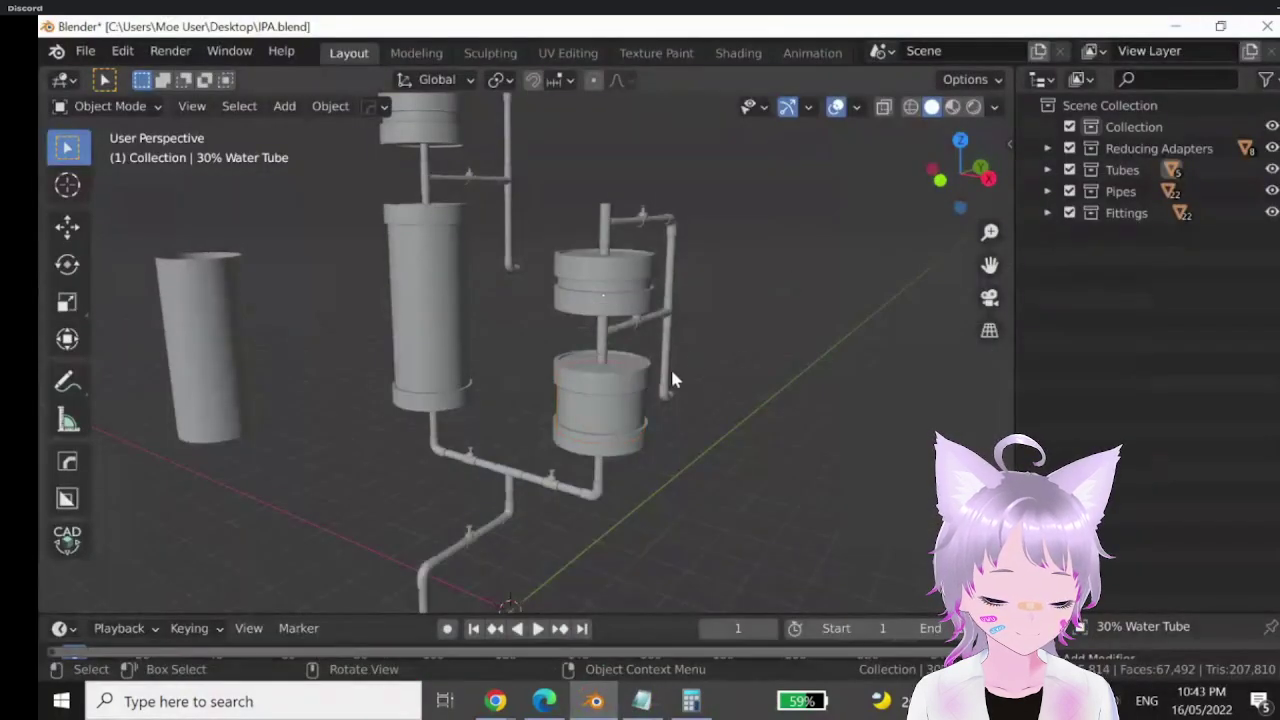
pyautogui.click(86, 385)
pyautogui.moveTo(404, 441)
pyautogui.mouseDown()
pyautogui.moveTo(392, 447)
pyautogui.moveTo(423, 430)
pyautogui.mouseUp()
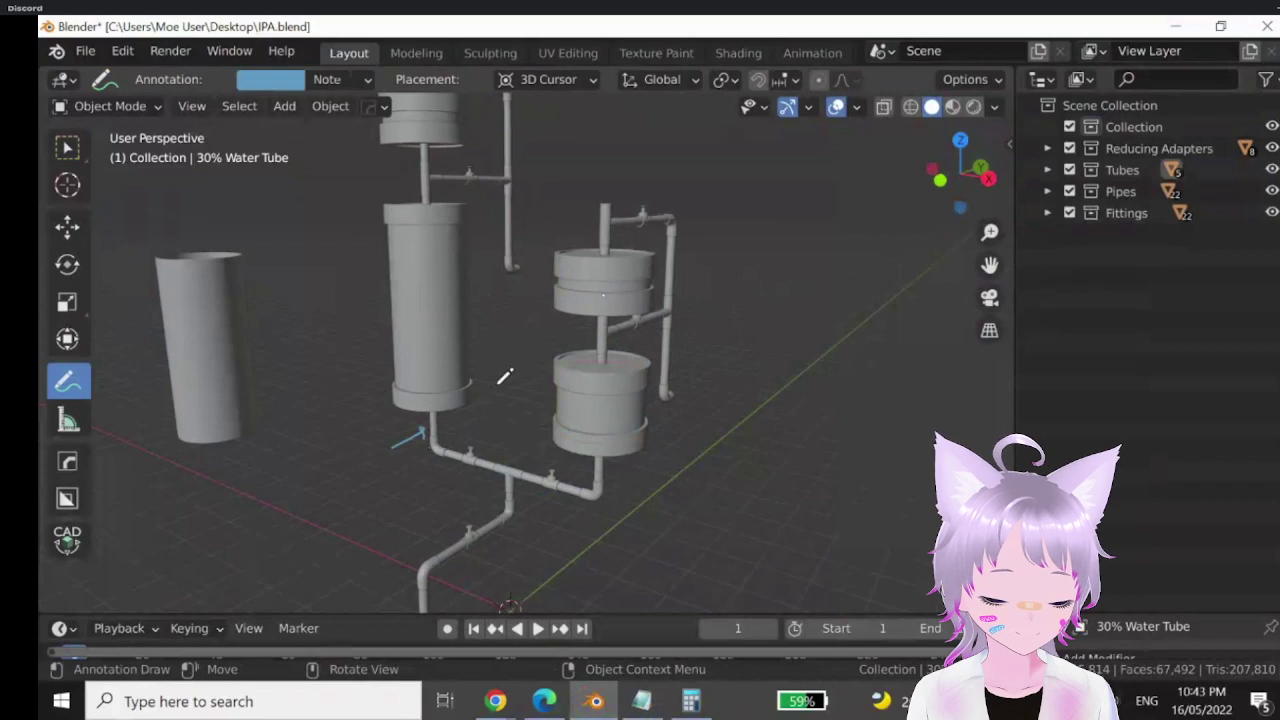
pyautogui.moveTo(493, 386); pyautogui.dragTo(494, 400)
pyautogui.moveTo(481, 207); pyautogui.dragTo(473, 207)
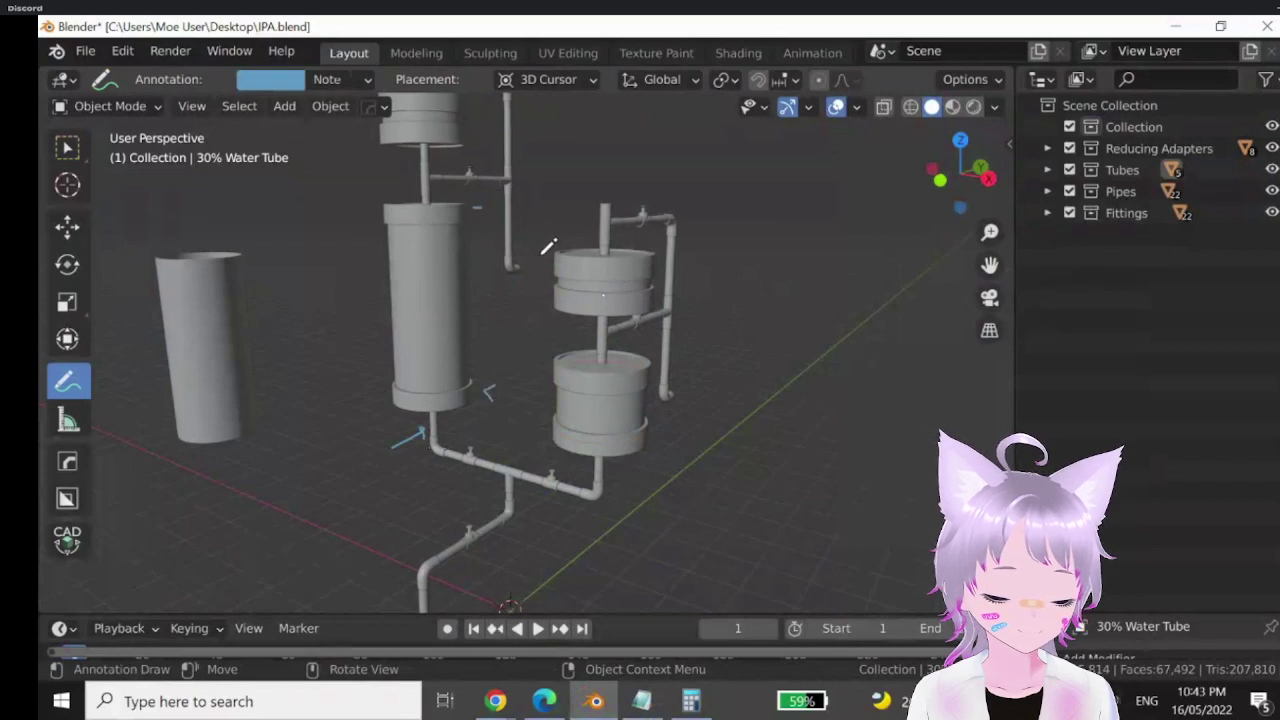
pyautogui.moveTo(404, 180); pyautogui.dragTo(420, 180)
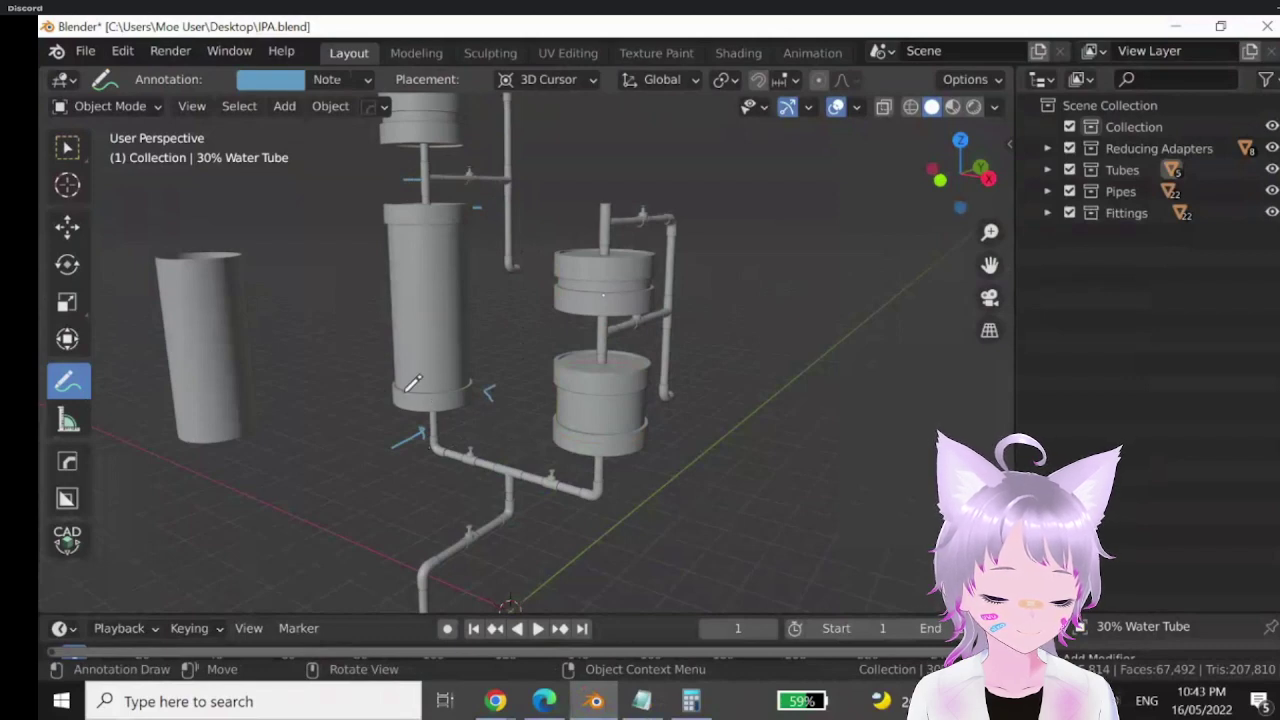
# - Delete the annotation layer holding the pointer marks and handwrite a percentage label on the tall tube
pyautogui.click(362, 80)
pyautogui.click(477, 121)
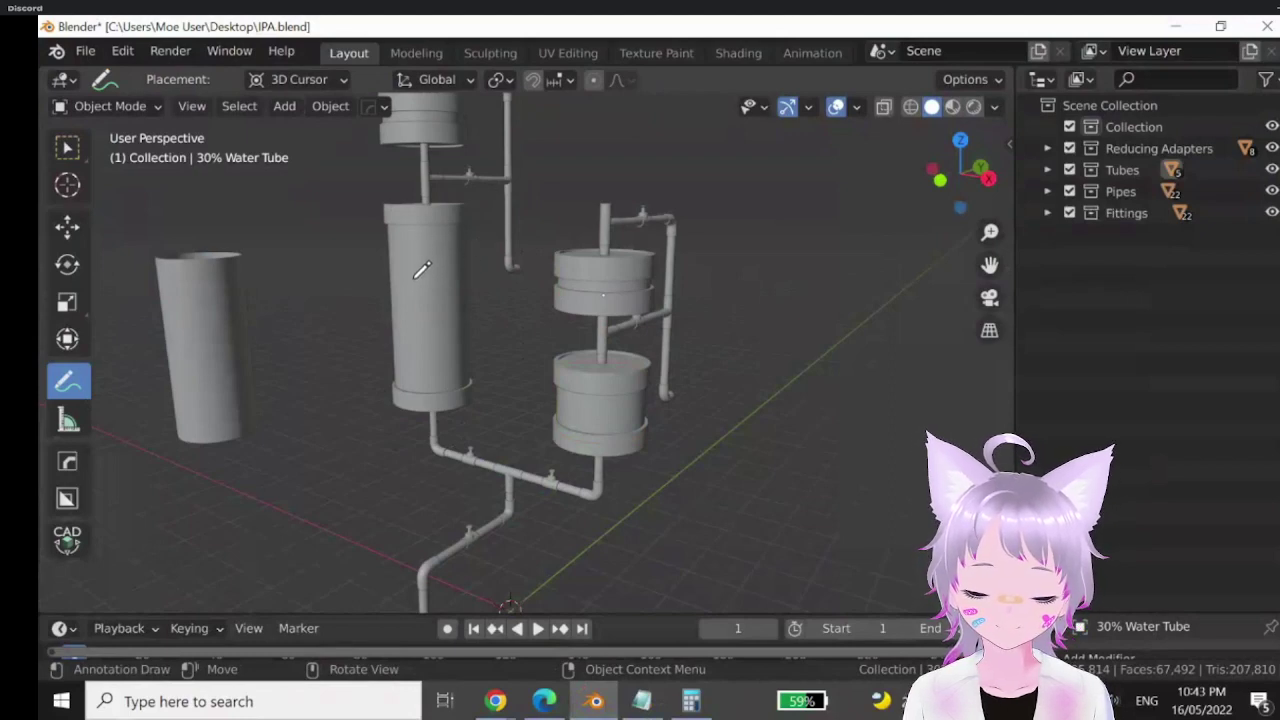
pyautogui.moveTo(405, 285)
pyautogui.mouseDown()
pyautogui.moveTo(403, 258)
pyautogui.moveTo(417, 251)
pyautogui.moveTo(457, 277)
pyautogui.moveTo(455, 292)
pyautogui.mouseUp()
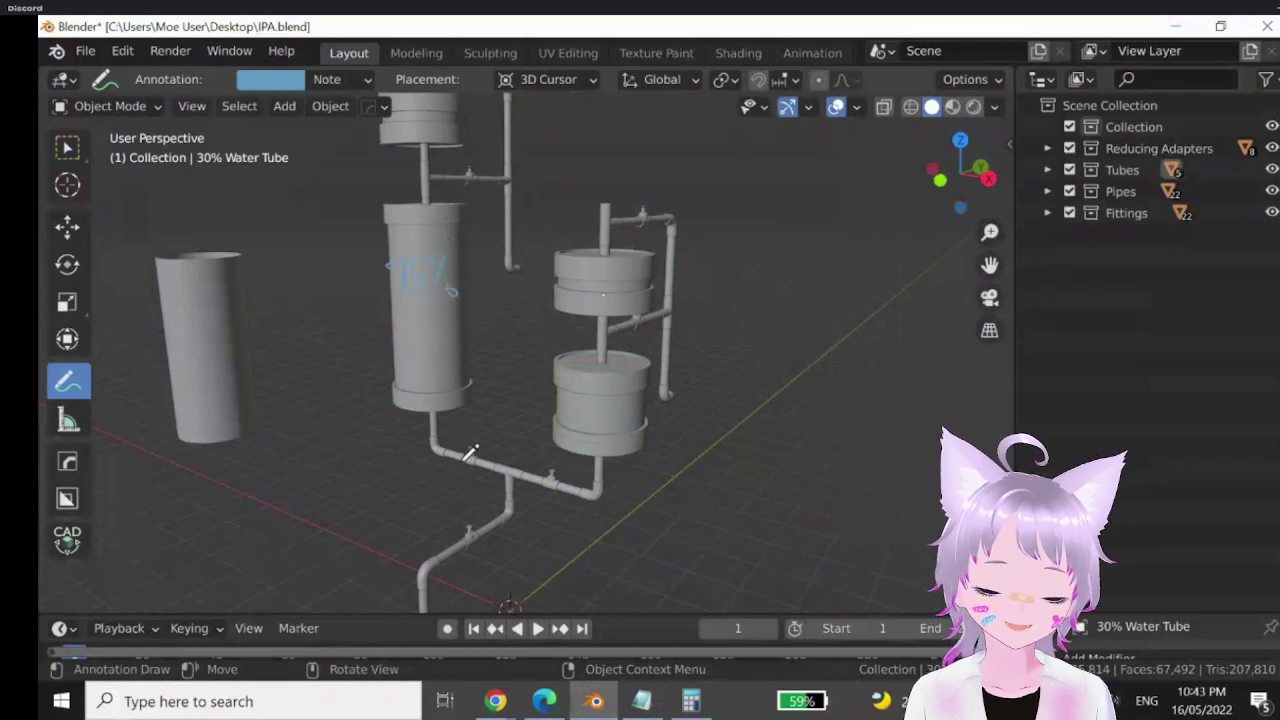
# - Draw an annotation stroke around the tall tube's outlet pipe and remove all existing annotations
pyautogui.moveTo(470, 452)
pyautogui.mouseDown()
pyautogui.moveTo(424, 442)
pyautogui.moveTo(432, 405)
pyautogui.mouseUp()
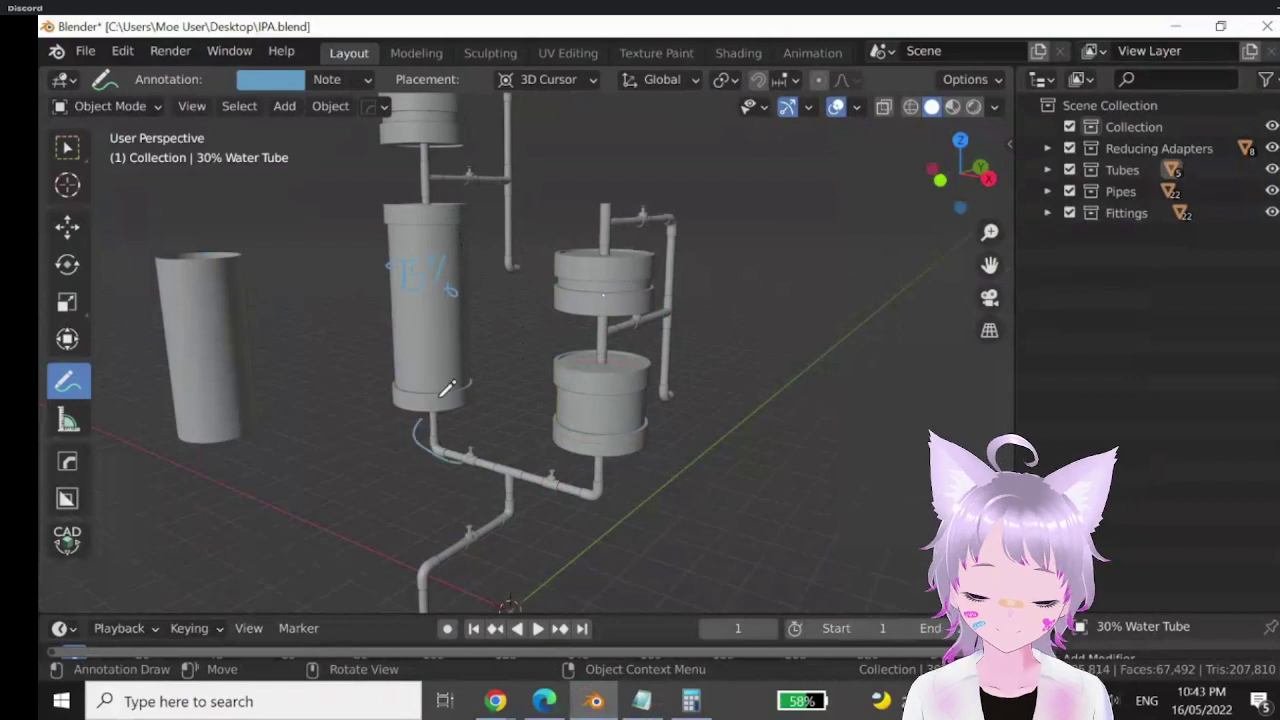
pyautogui.moveTo(500, 225); pyautogui.dragTo(500, 352, button='middle')
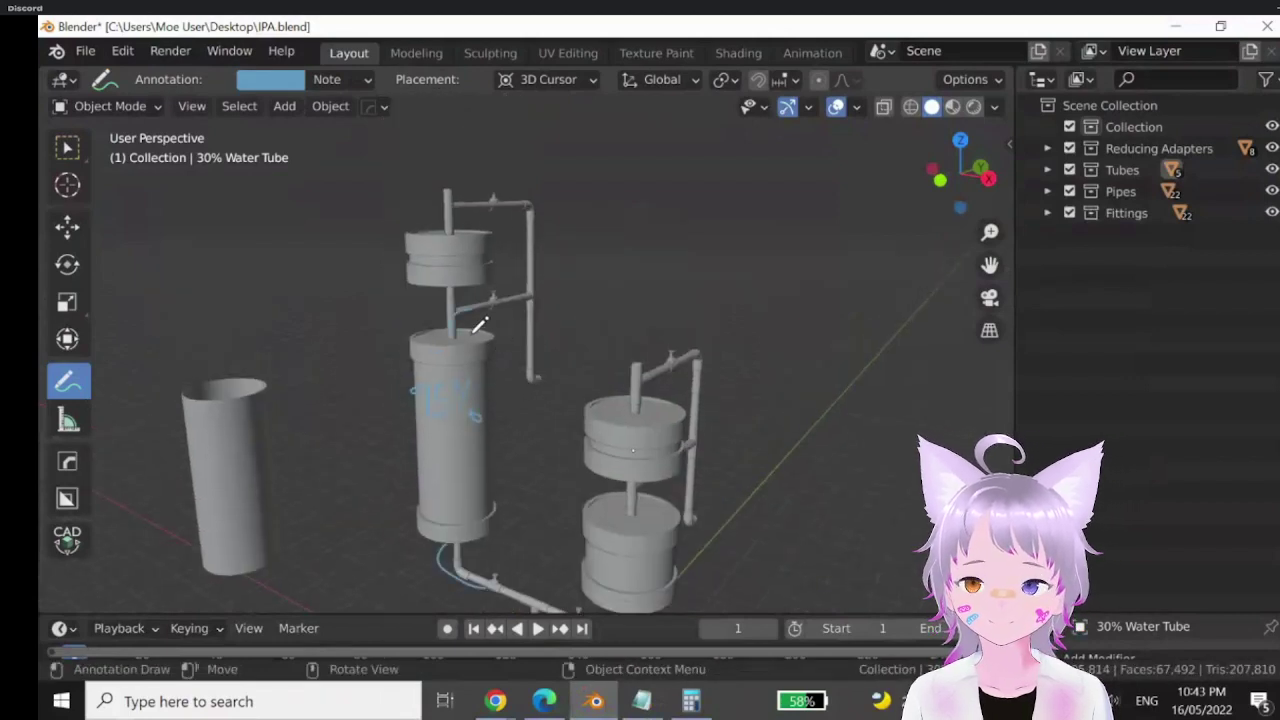
pyautogui.scroll(3, 480, 323)
pyautogui.click(335, 79)
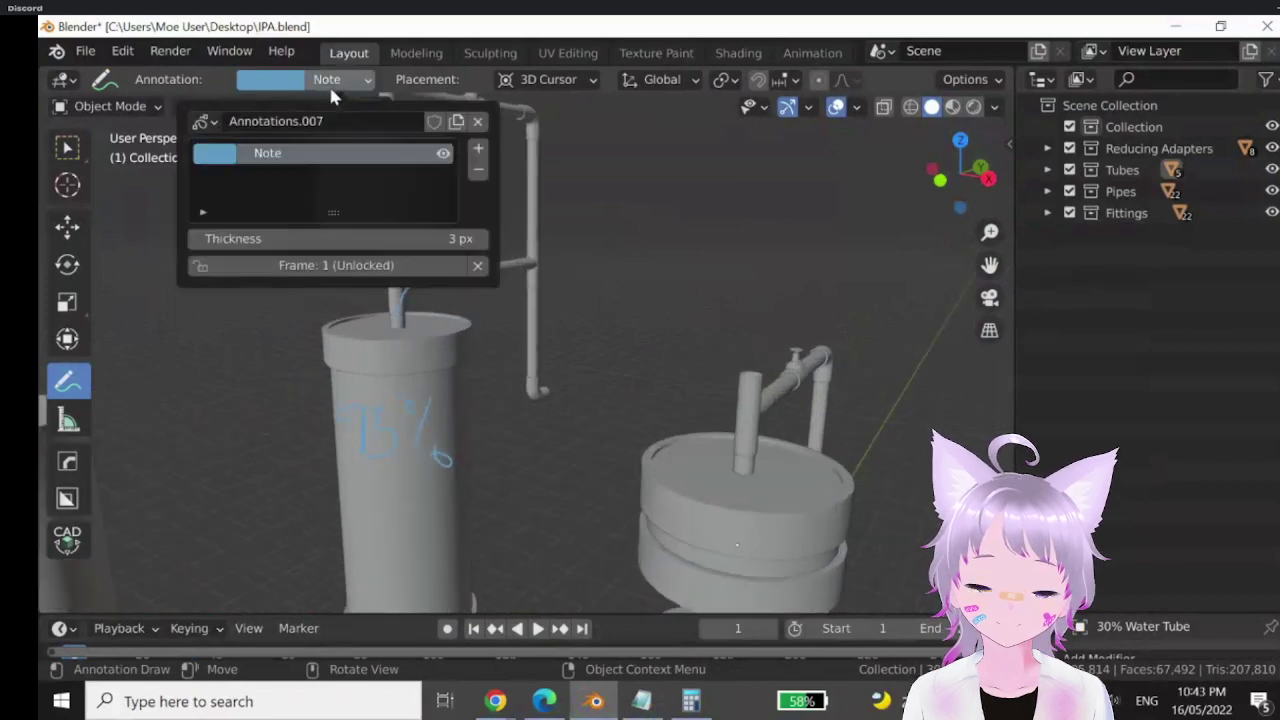
pyautogui.click(477, 121)
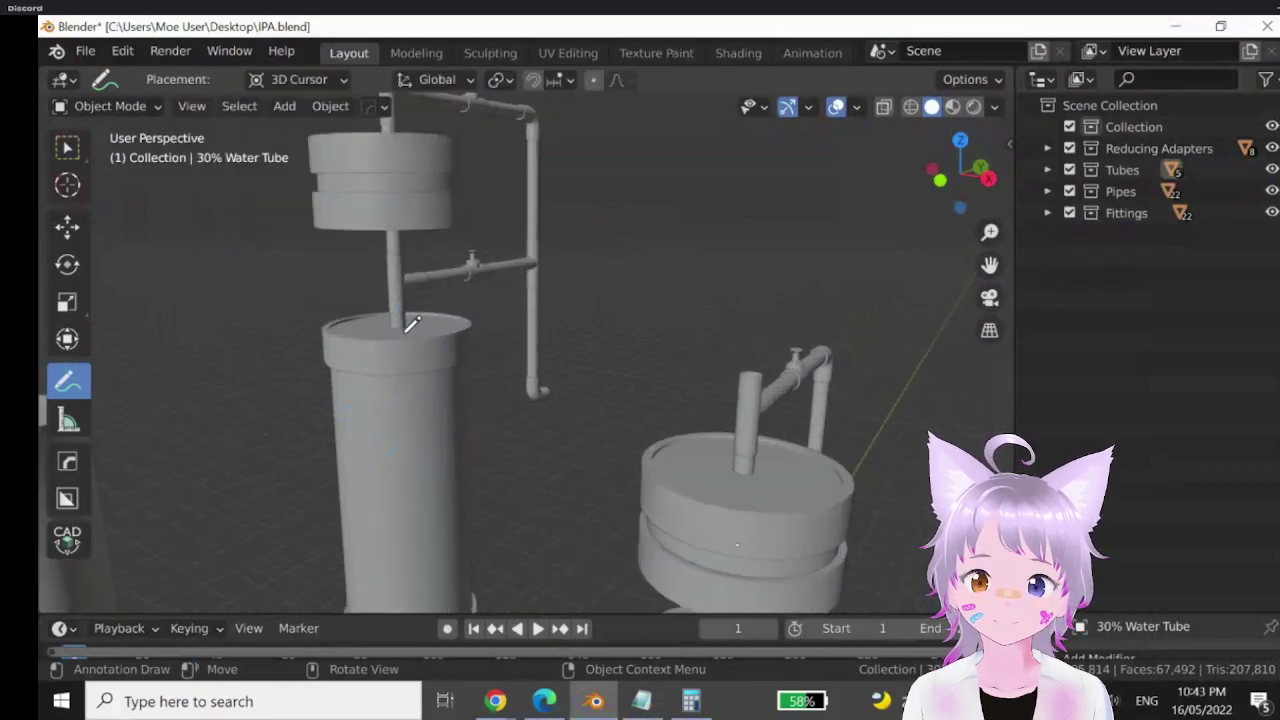
# - Try scaling the short 1/2" pipe at the top of the tall tube along the global Z axis
pyautogui.scroll(2, 414, 318)
pyautogui.press('w')
pyautogui.click(375, 326)
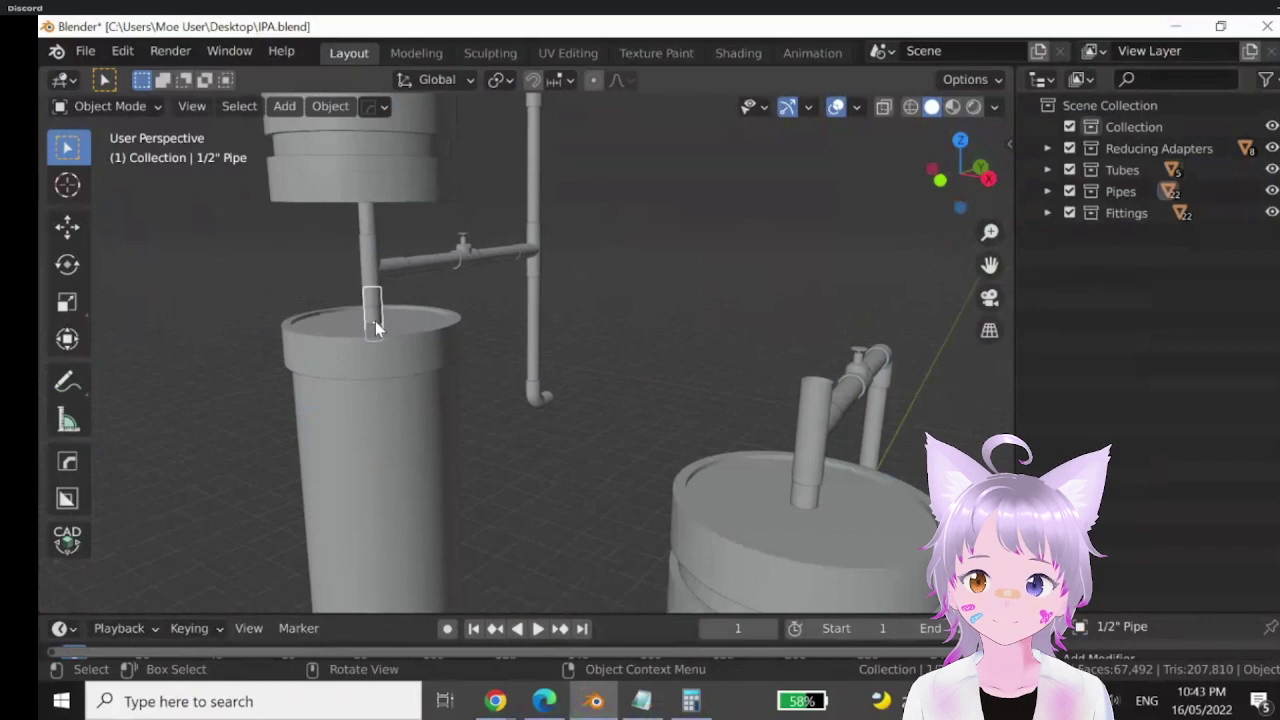
pyautogui.press('s')
pyautogui.press('z')
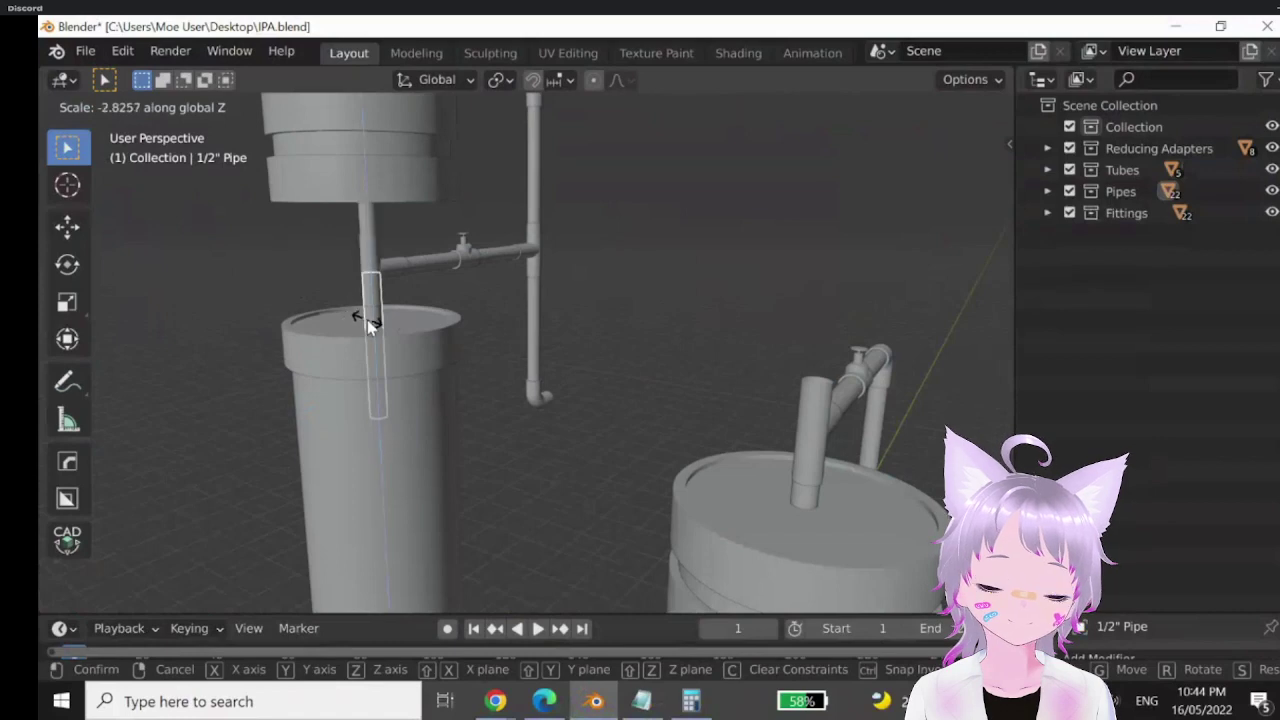
pyautogui.click(371, 322)
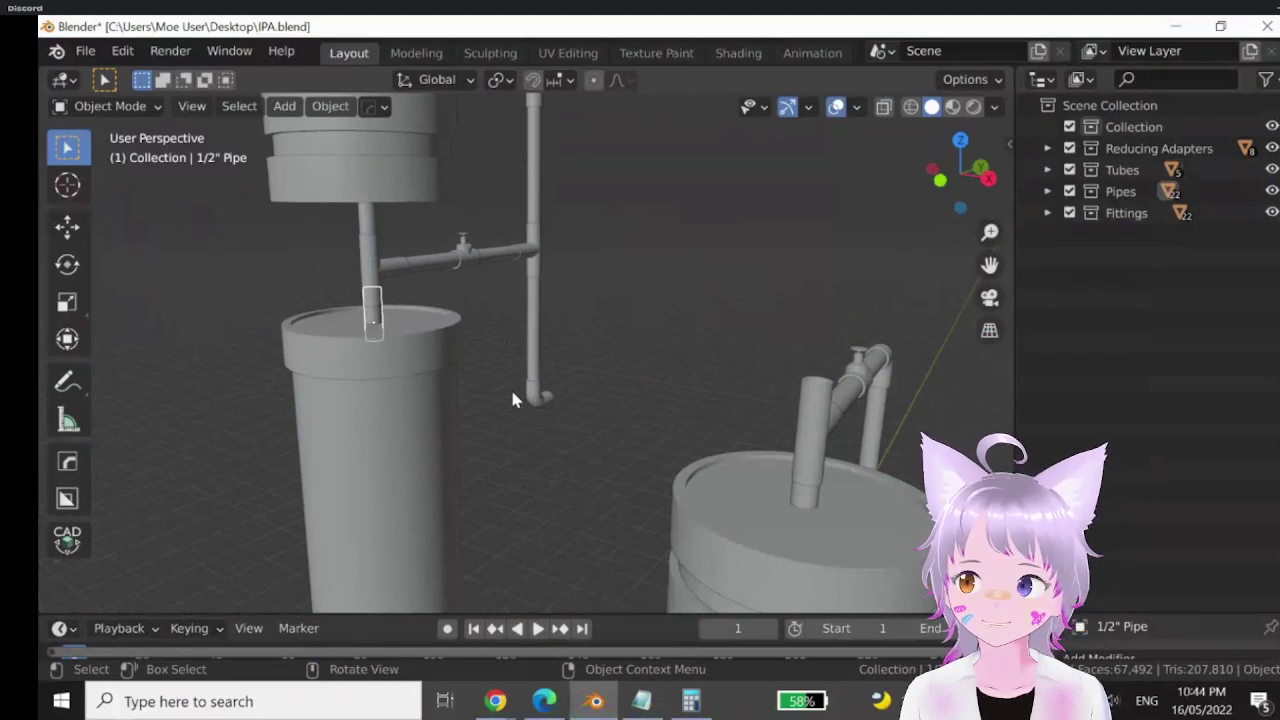
# - Delete the loose, unconnected tube standing beside the pipe assembly
pyautogui.moveTo(528, 391); pyautogui.dragTo(572, 392, button='middle')
pyautogui.click(251, 379)
pyautogui.press('x')
pyautogui.click(257, 372)
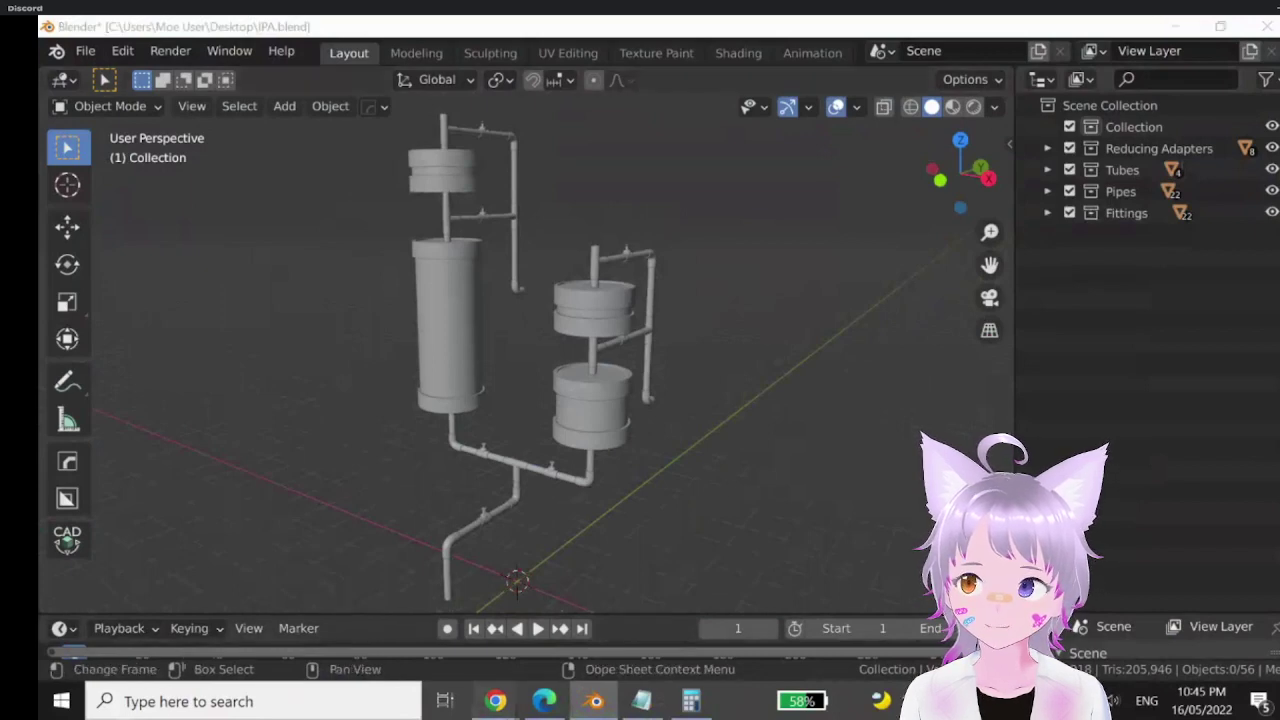
# - Switch to Chrome and search Google for isopropanol in a new tab
pyautogui.moveTo(495, 701)
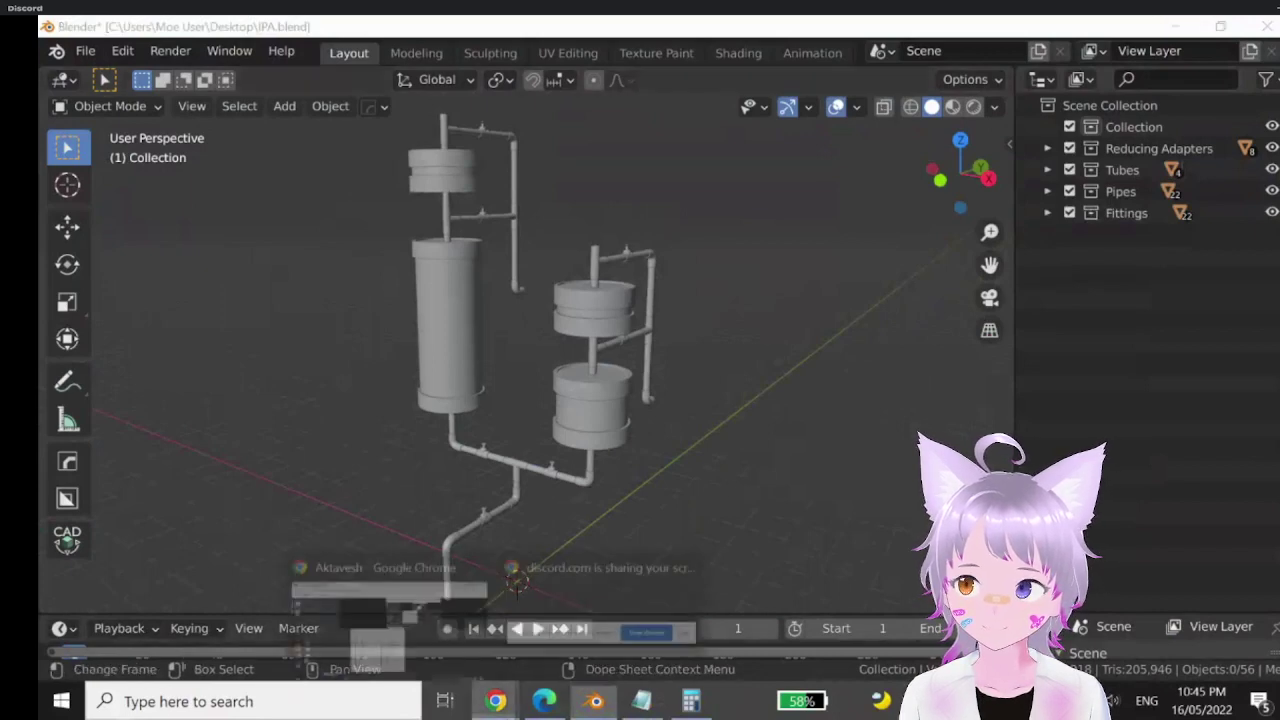
pyautogui.click(429, 631)
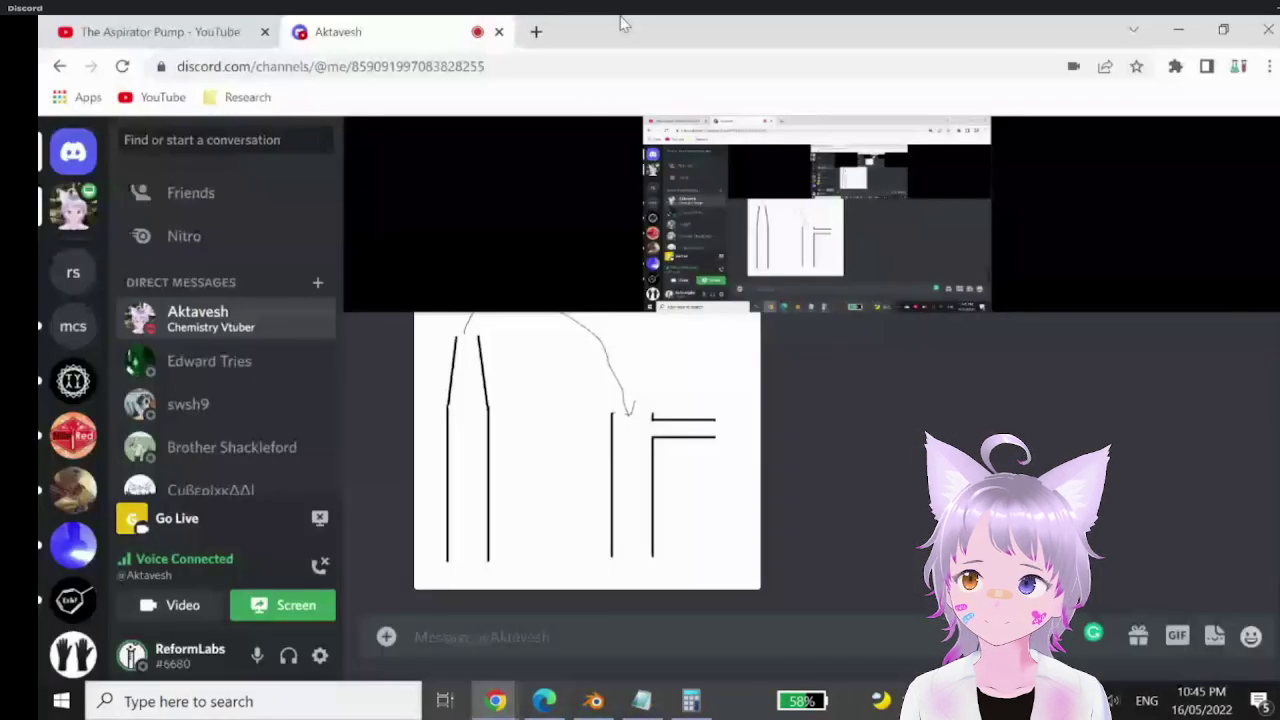
pyautogui.click(536, 31)
pyautogui.write('isopro')
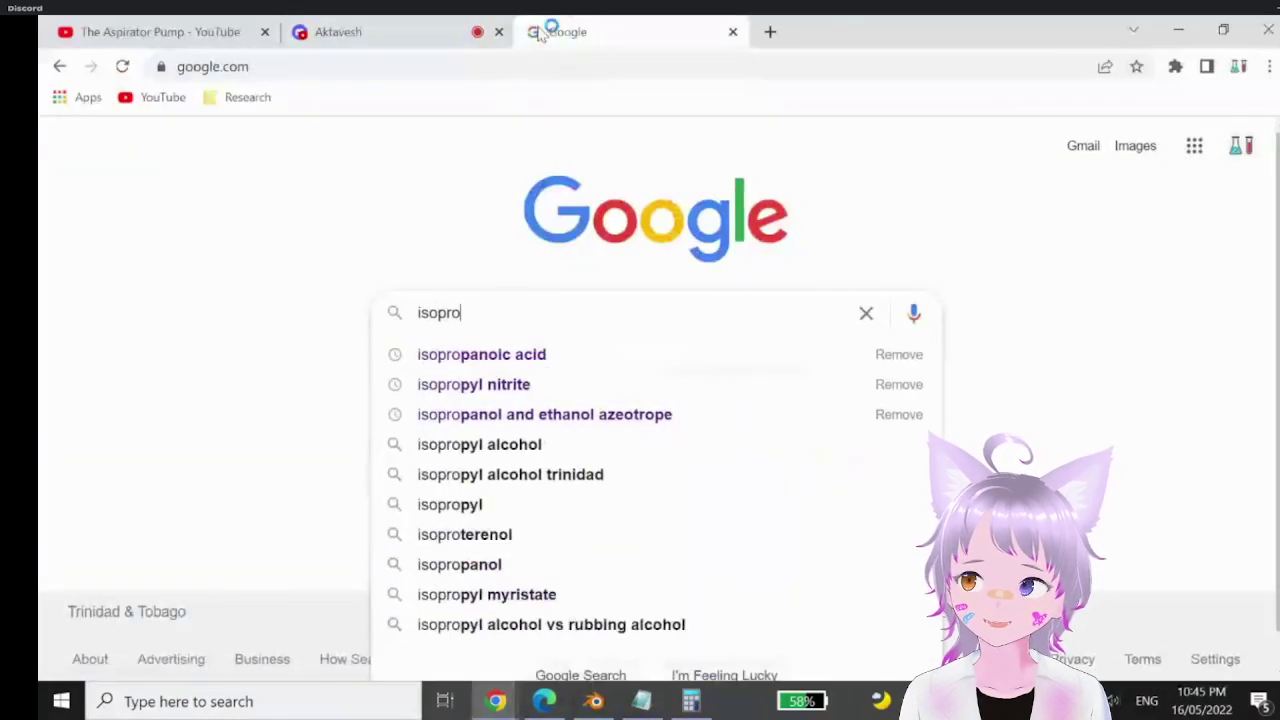
pyautogui.write('panol')
pyautogui.press('Return')
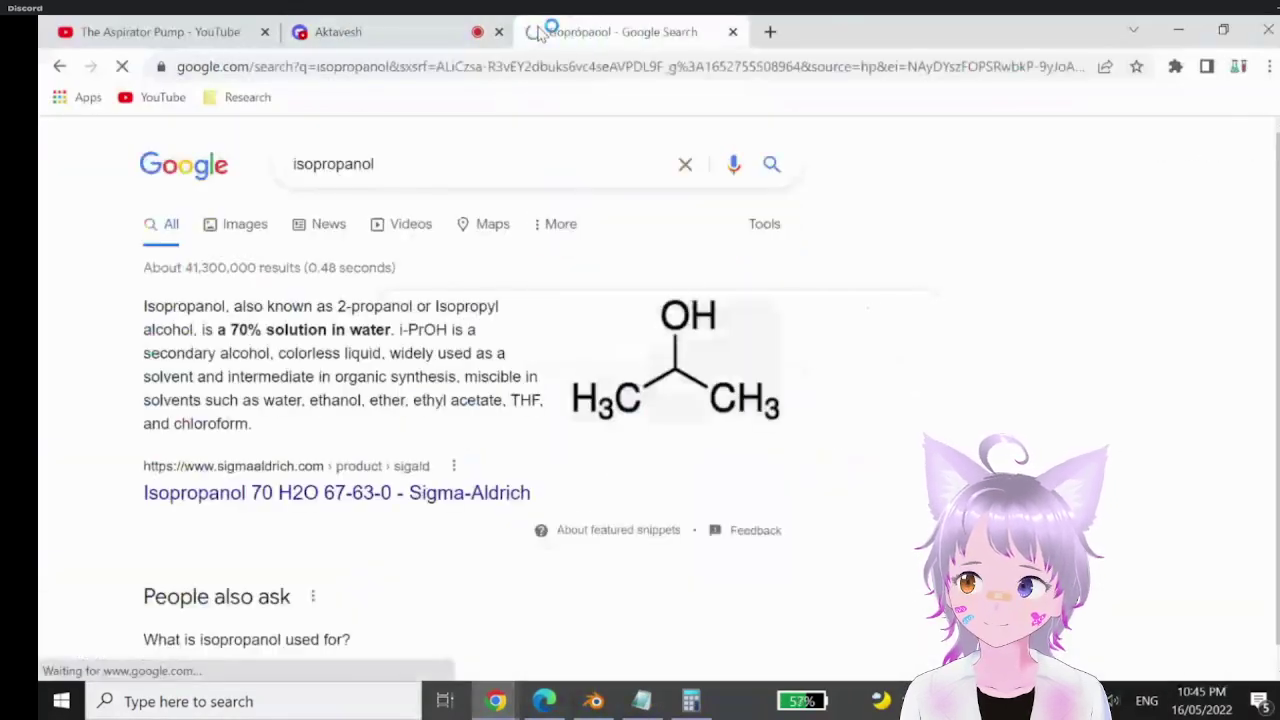
# - Open the Wikipedia article on isopropyl alcohol and read its Production section, including the preview of the Markovnikov's rule link
pyautogui.scroll(-2, 912, 380)
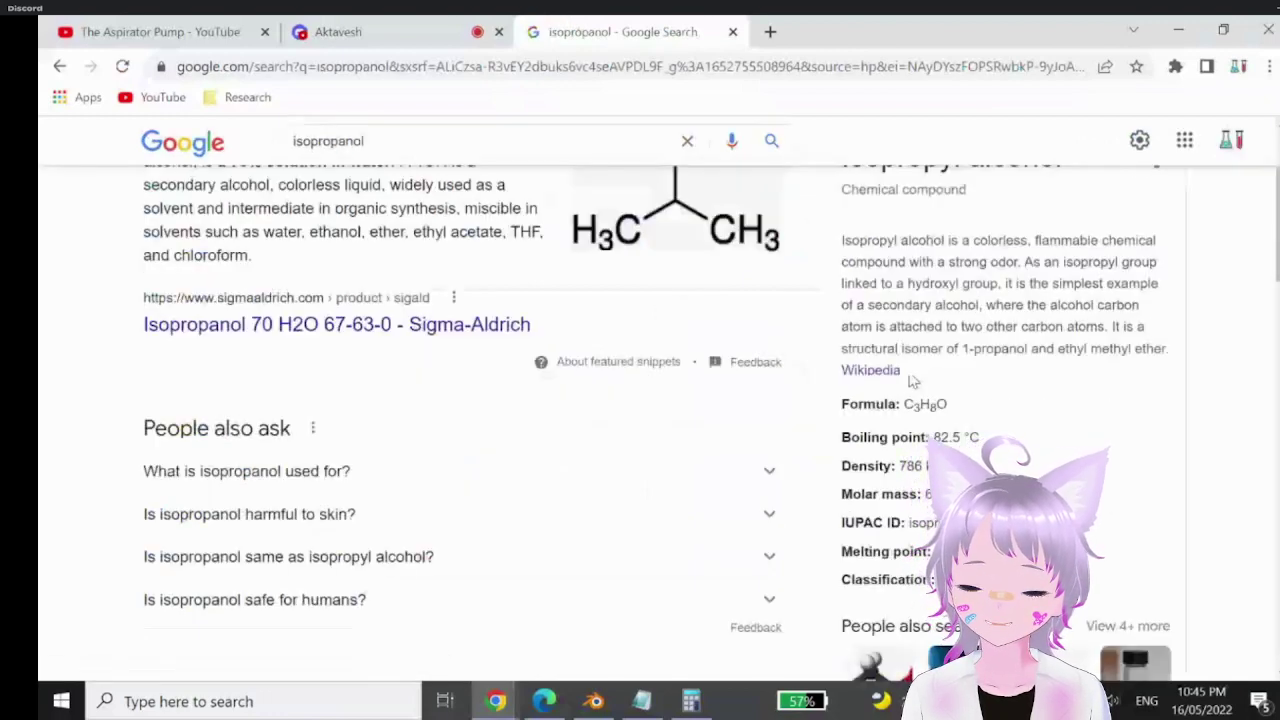
pyautogui.click(876, 371)
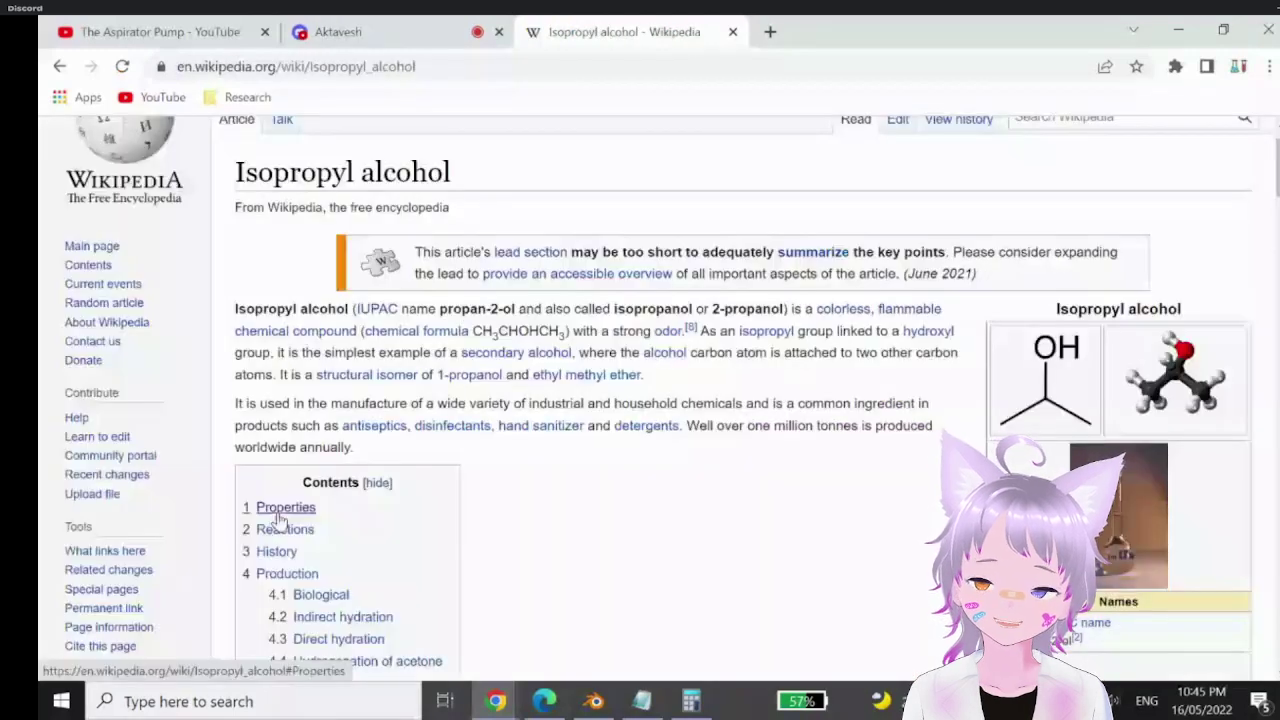
pyautogui.click(287, 573)
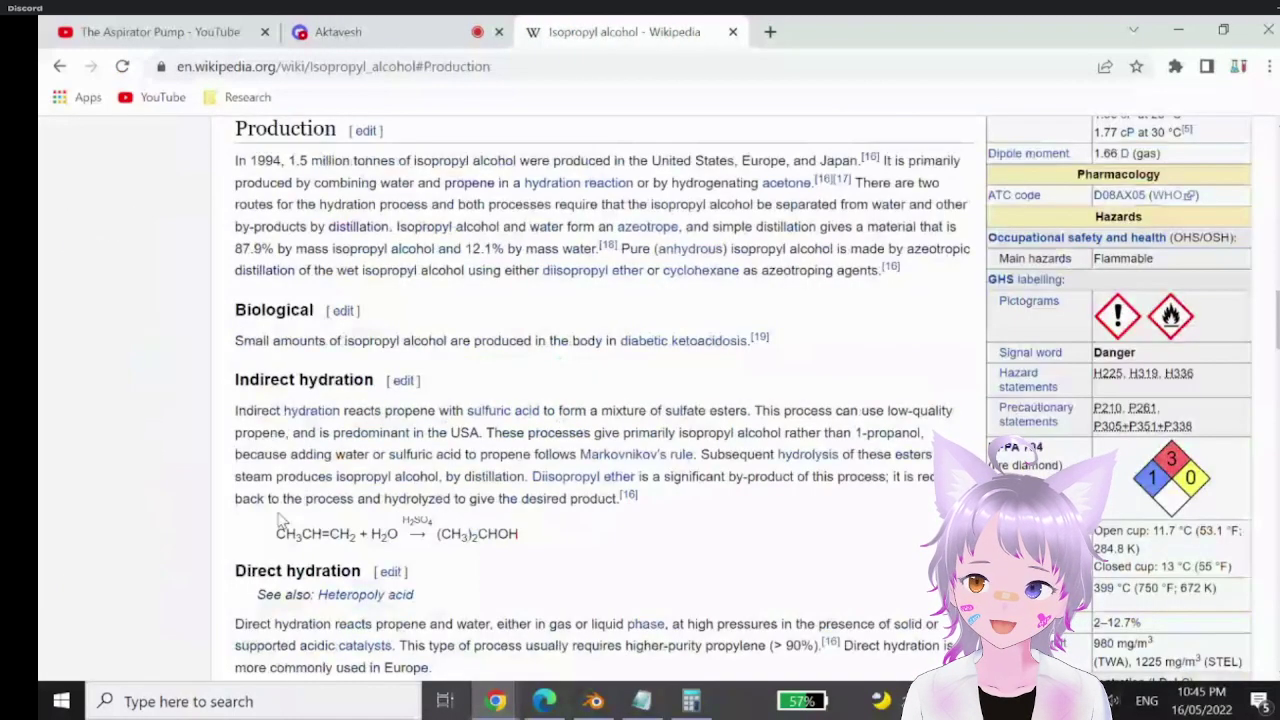
pyautogui.scroll(-1, 435, 266)
pyautogui.scroll(-1, 435, 266)
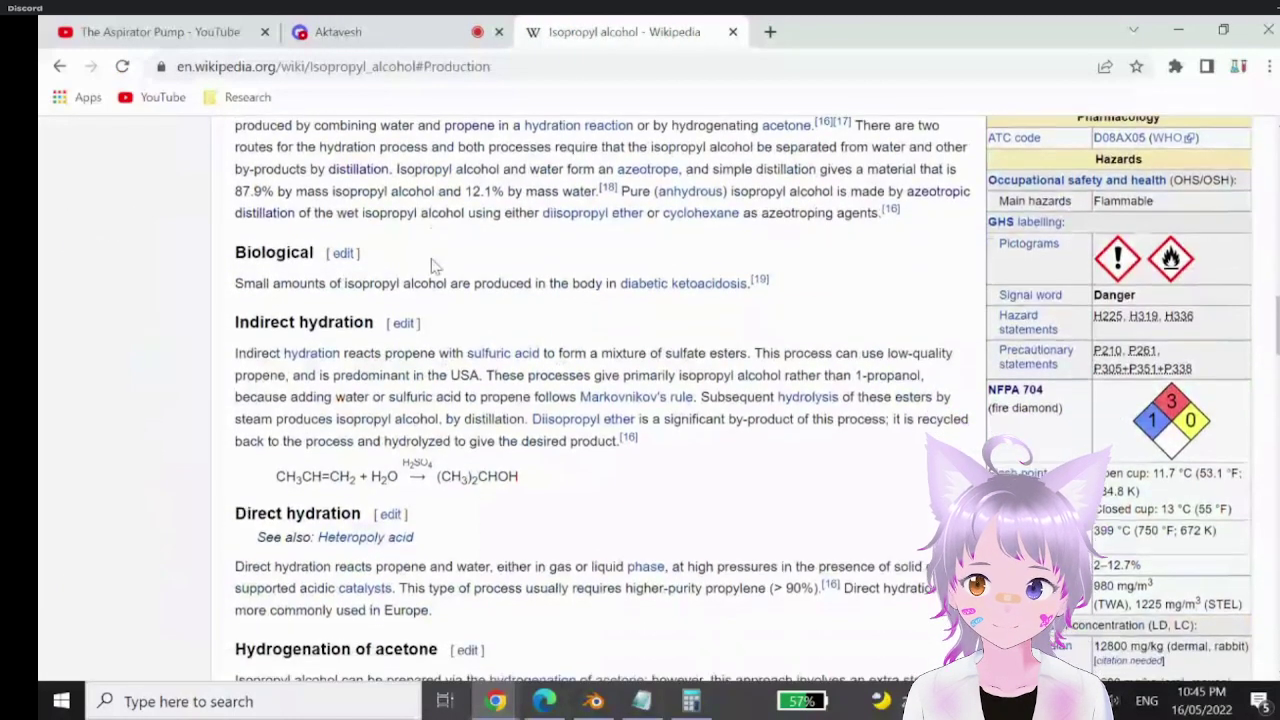
pyautogui.scroll(-2, 435, 266)
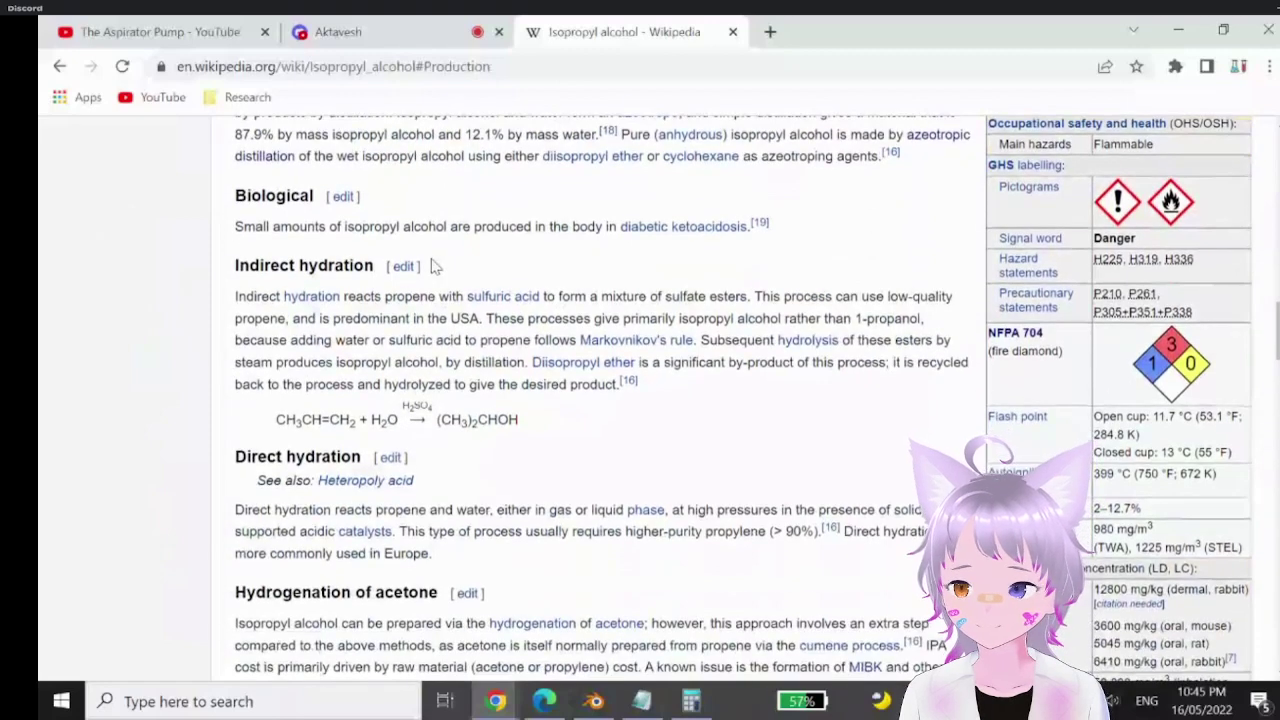
pyautogui.scroll(-2, 435, 266)
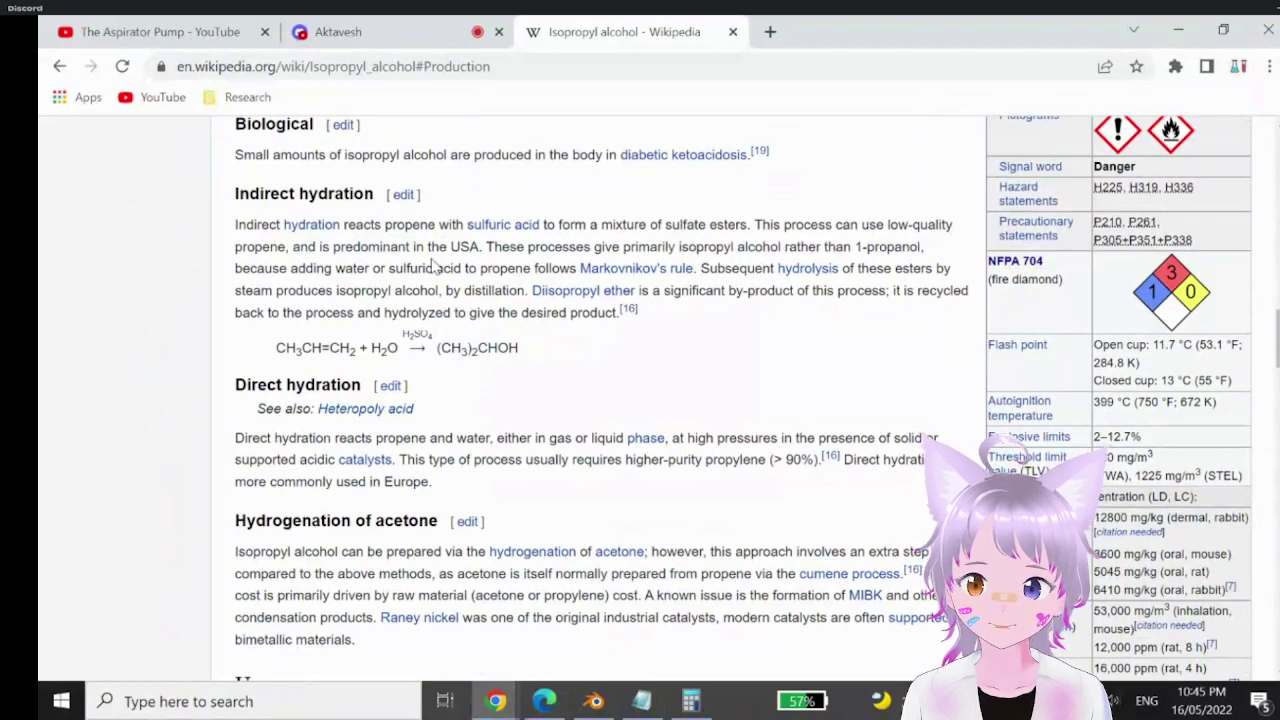
pyautogui.scroll(-1, 435, 266)
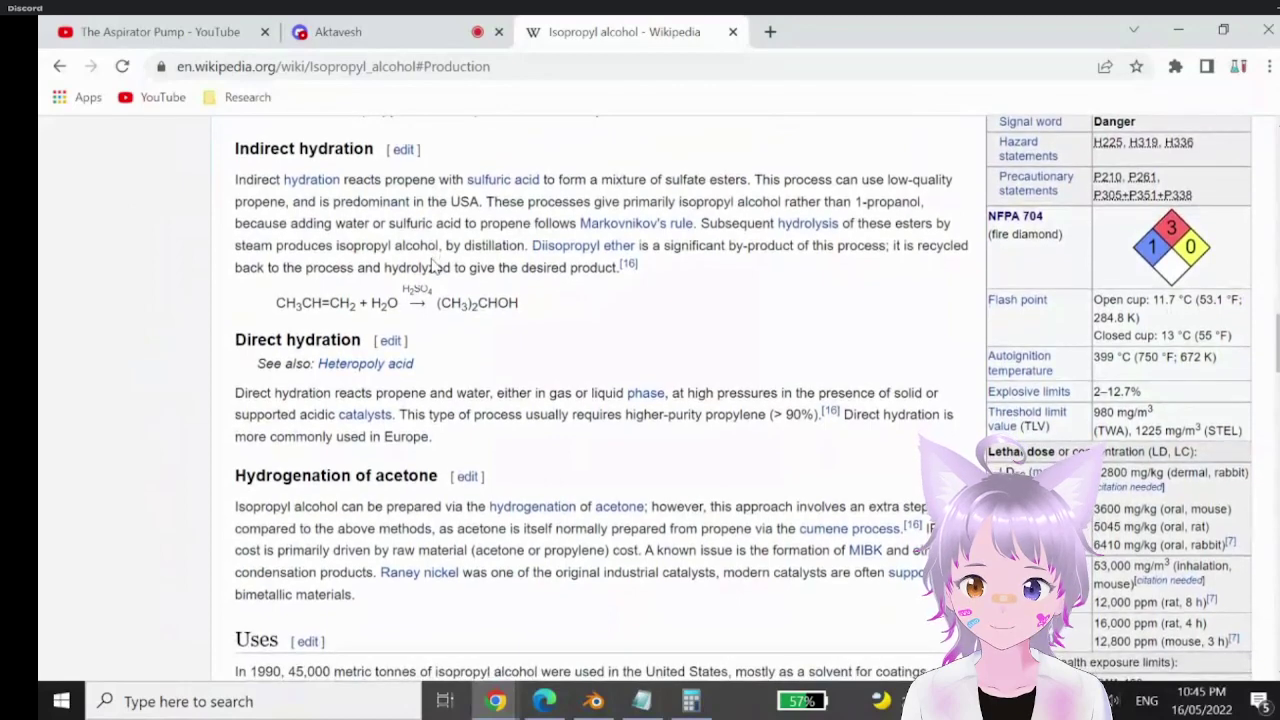
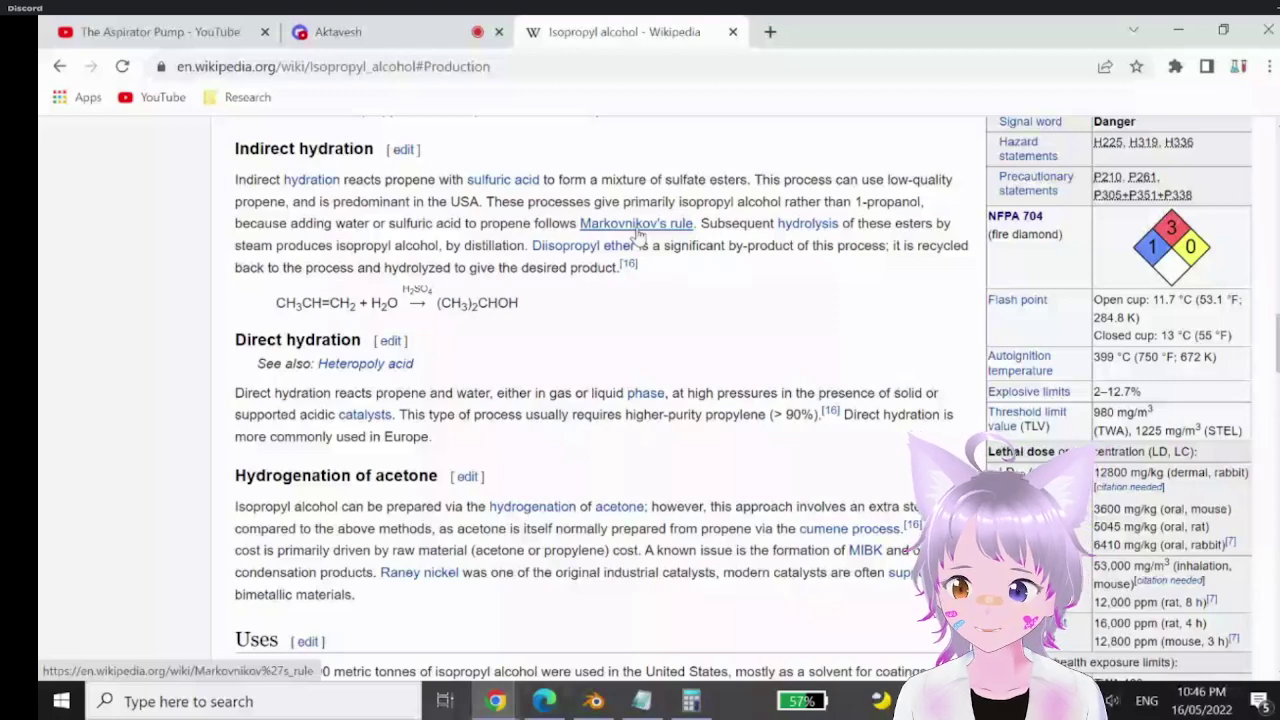
pyautogui.moveTo(638, 238)
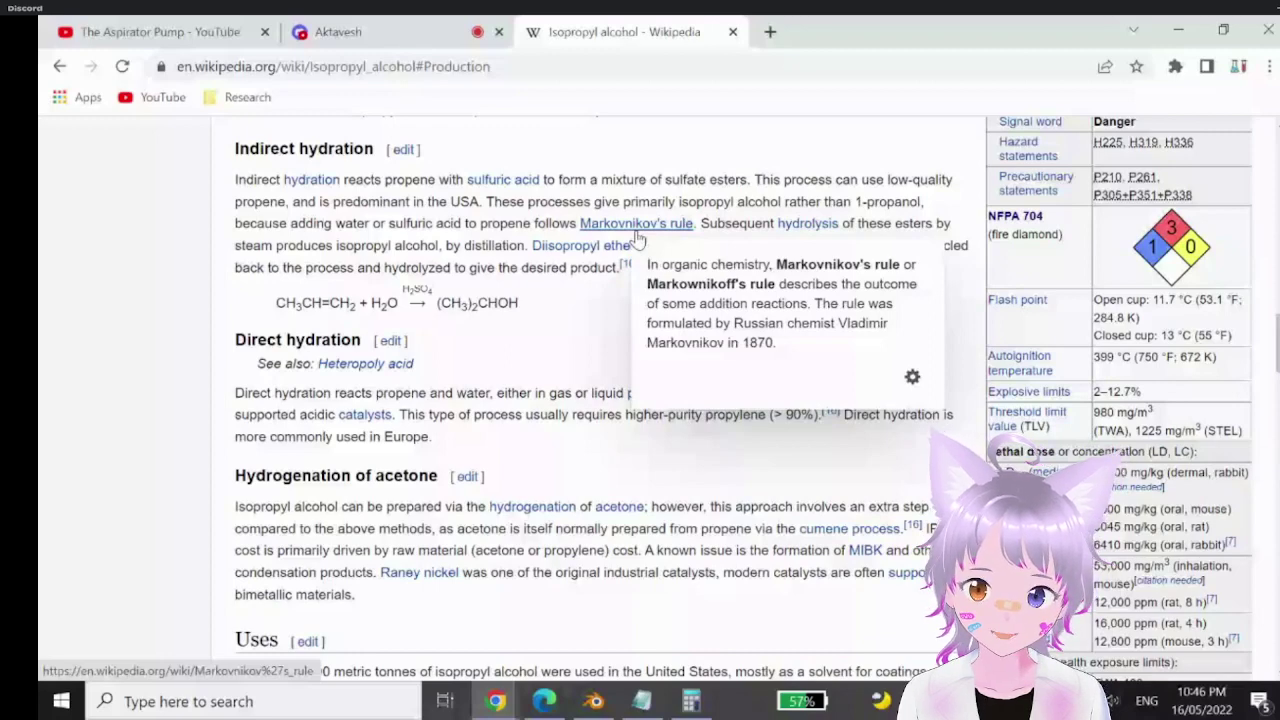
# - Return to Blender and examine the tall assembly's side pipes and valves up close
pyautogui.hotkey('alt', 'Tab')
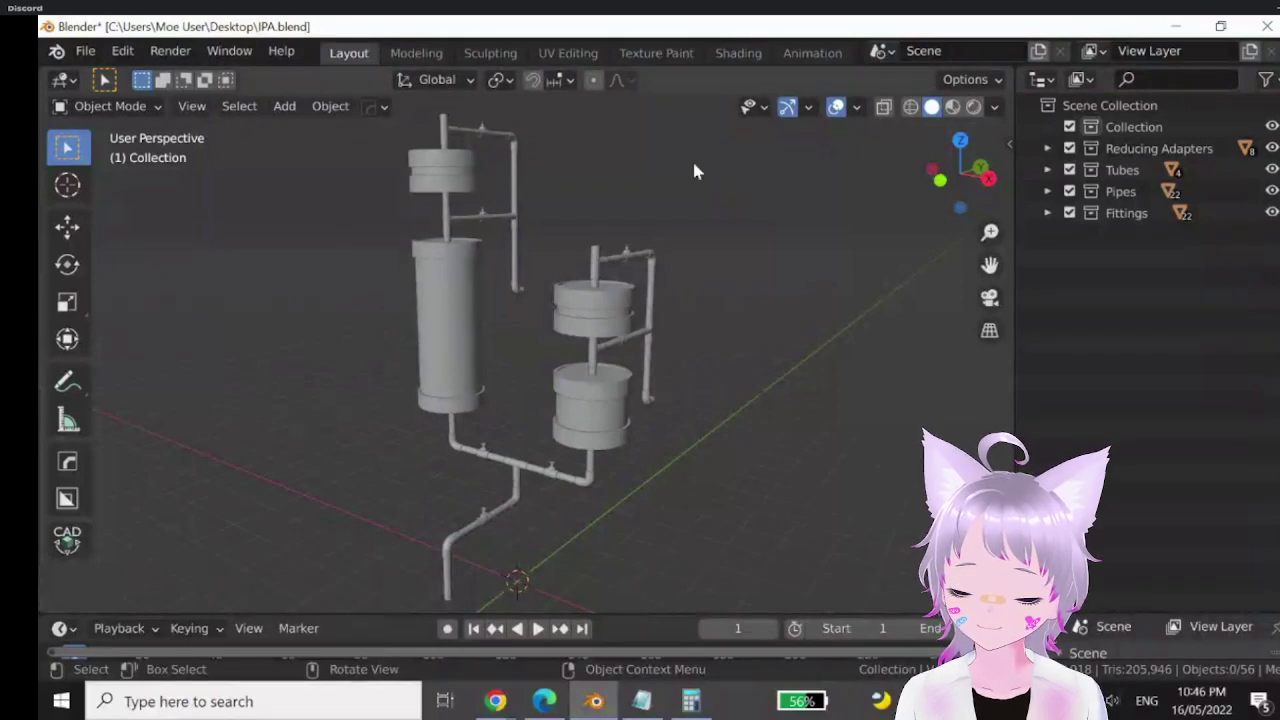
pyautogui.moveTo(746, 263); pyautogui.dragTo(519, 381, button='middle')
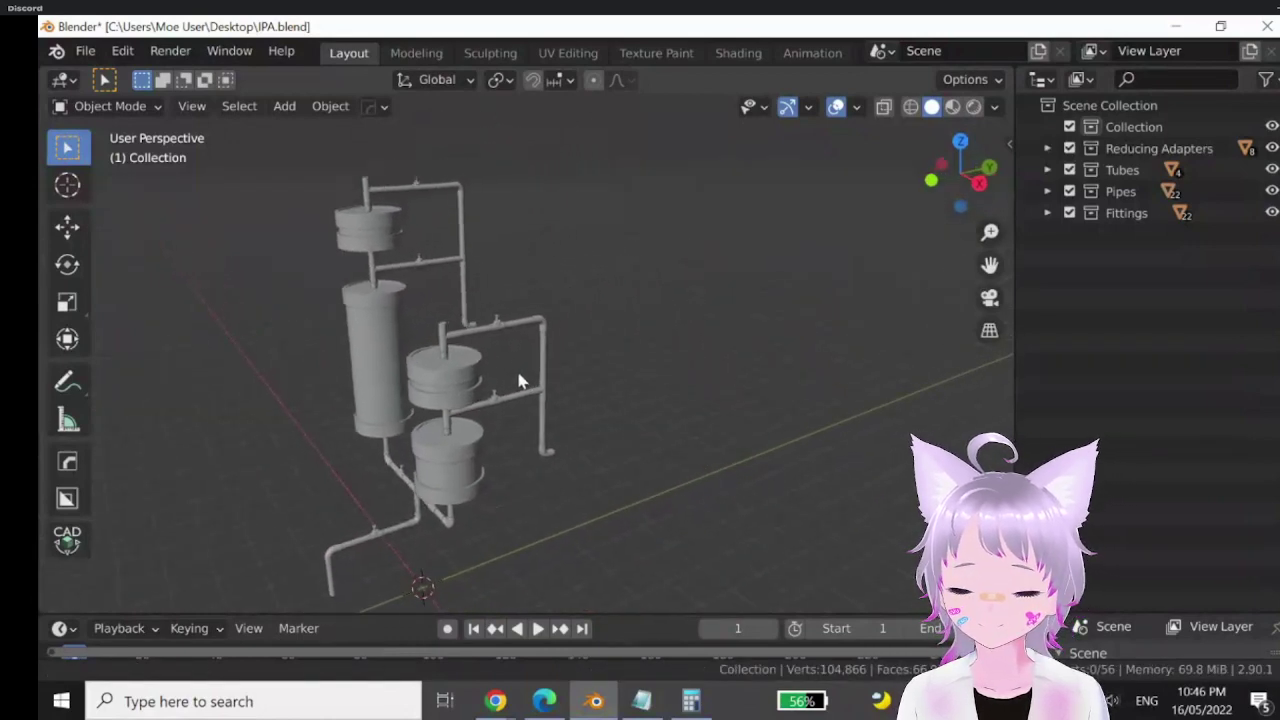
pyautogui.moveTo(519, 381); pyautogui.dragTo(566, 373, button='middle')
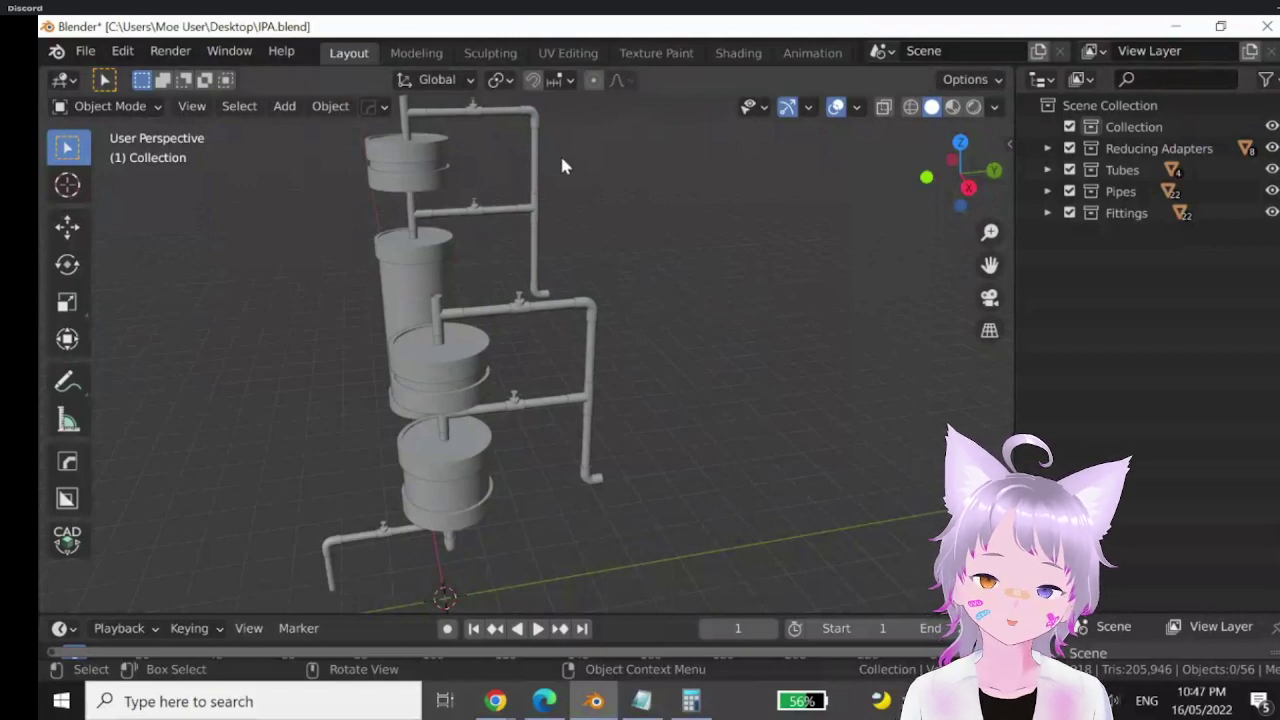
pyautogui.press('shift')
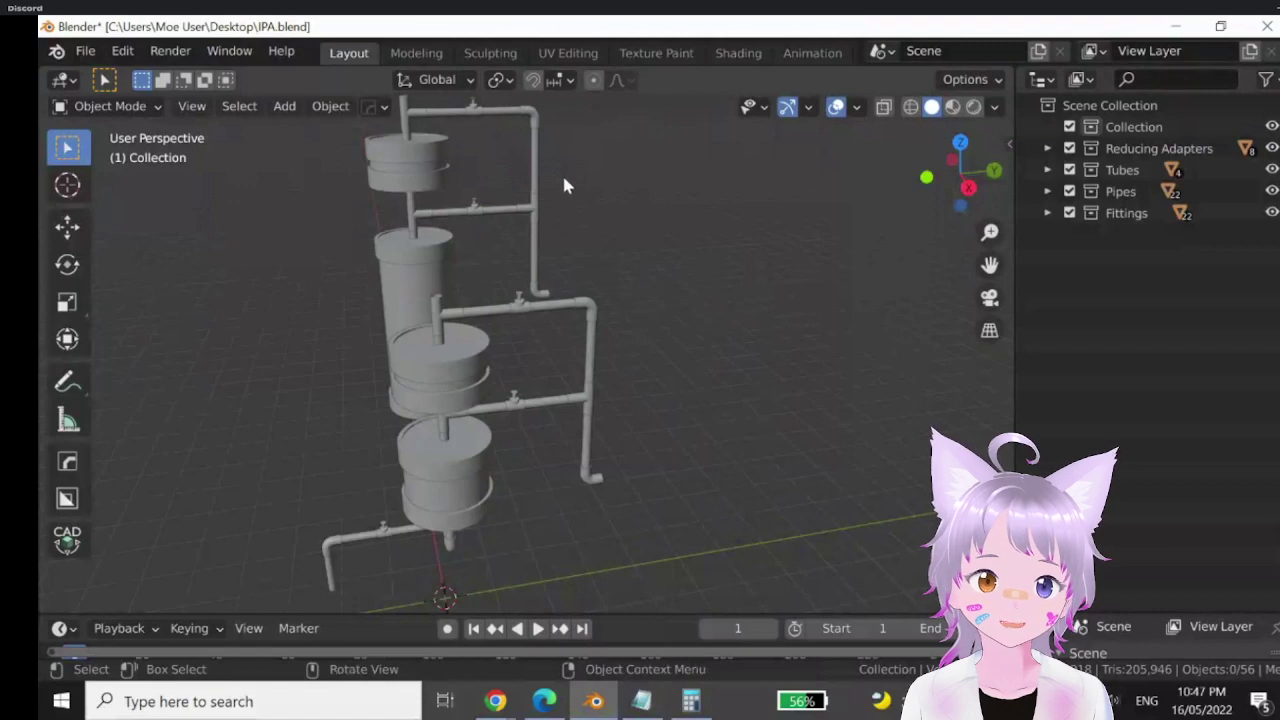
pyautogui.scroll(2, 612, 272)
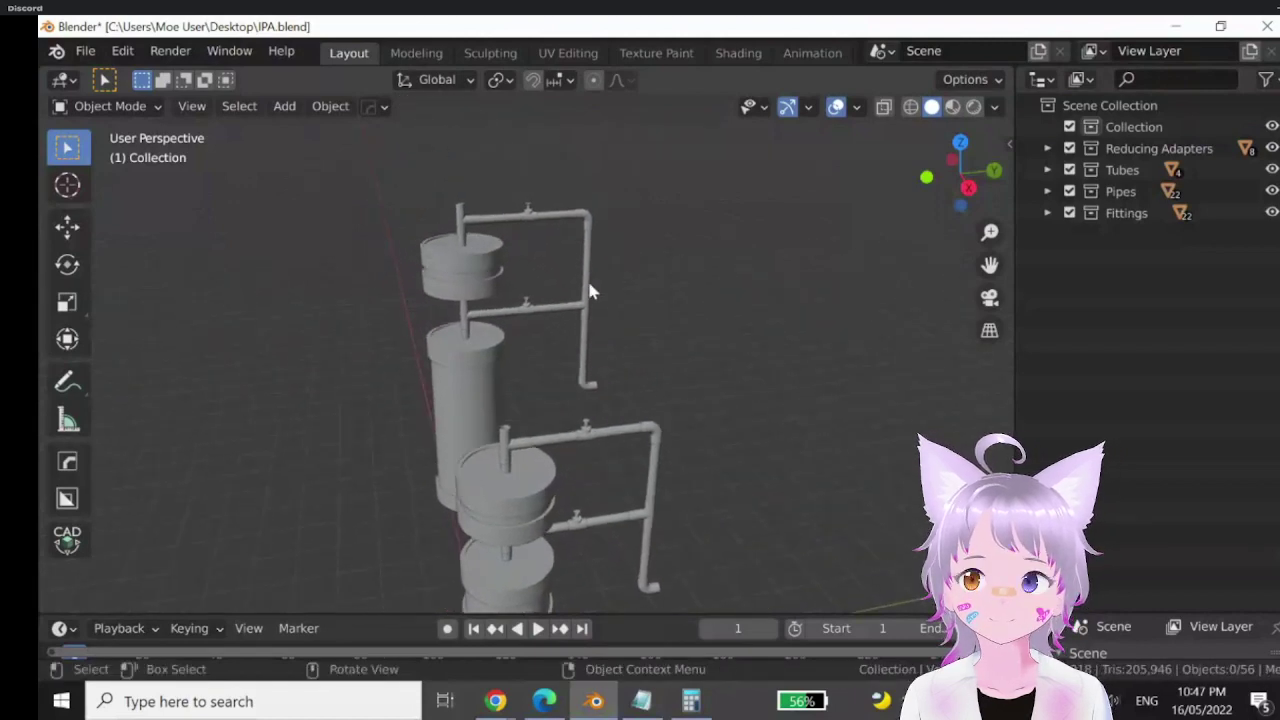
pyautogui.scroll(3, 591, 289)
pyautogui.moveTo(592, 290); pyautogui.dragTo(582, 318, button='middle')
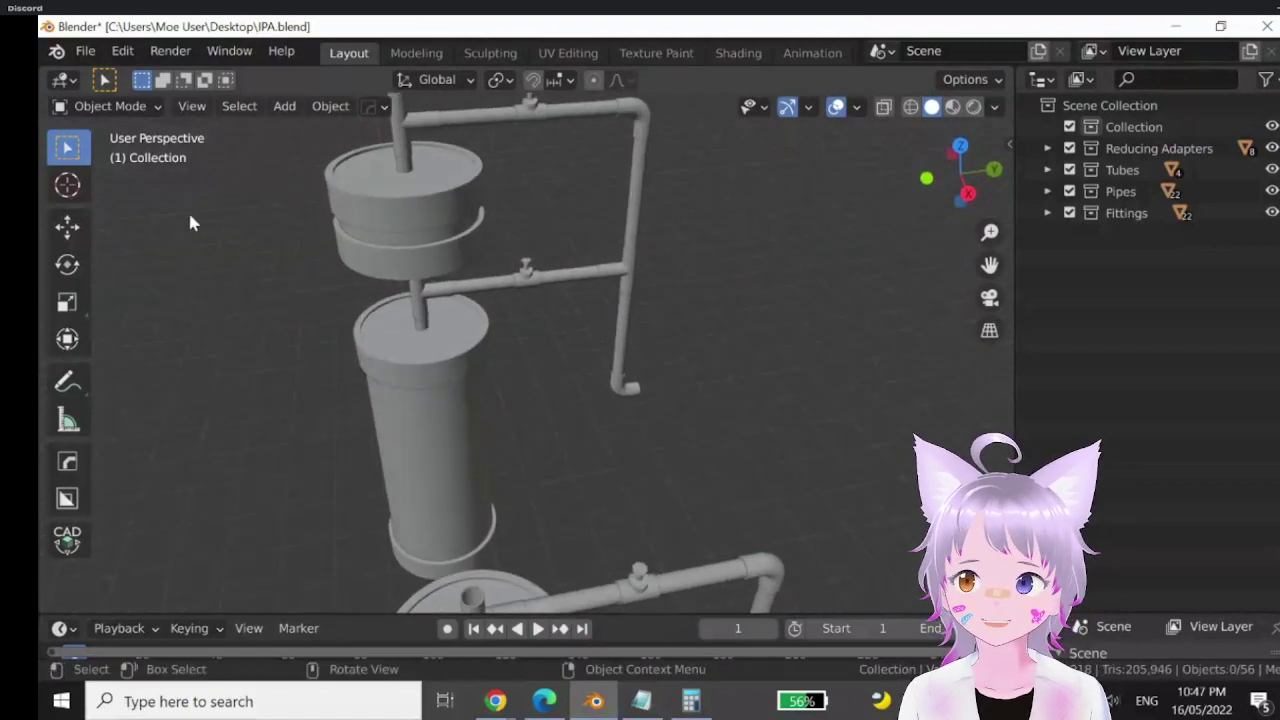
# - Annotate the tall assembly's lower valve, the flow path through the upper side pipe and an arrow at the top inlet, and delete the marks
pyautogui.click(67, 380)
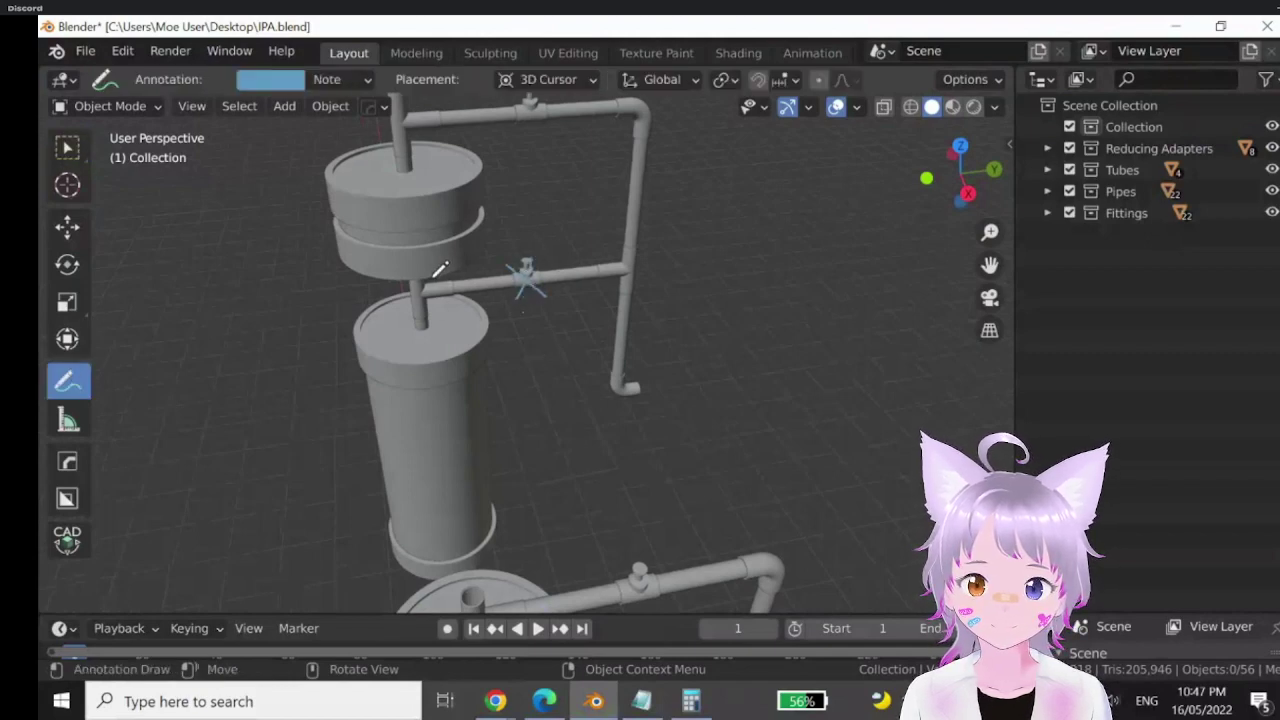
pyautogui.scroll(-2, 445, 275)
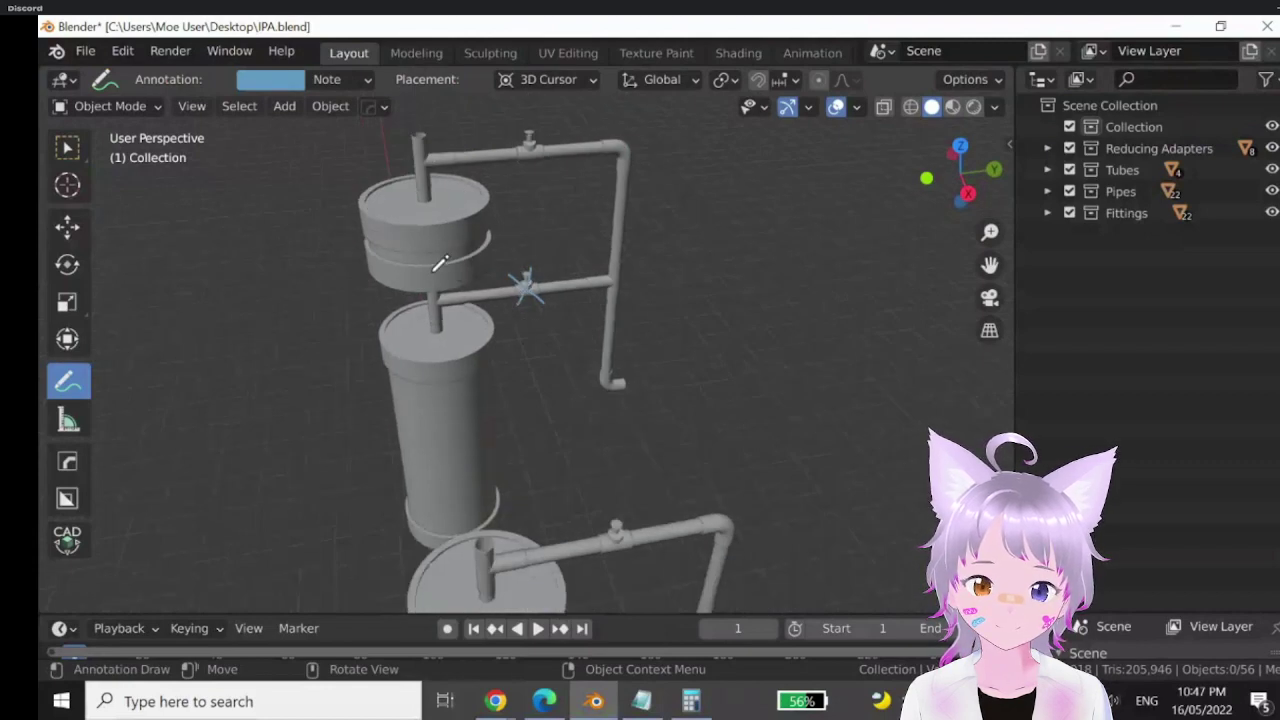
pyautogui.moveTo(520, 285)
pyautogui.mouseDown()
pyautogui.moveTo(448, 298)
pyautogui.moveTo(427, 253)
pyautogui.moveTo(423, 162)
pyautogui.moveTo(628, 147)
pyautogui.moveTo(633, 220)
pyautogui.mouseUp()
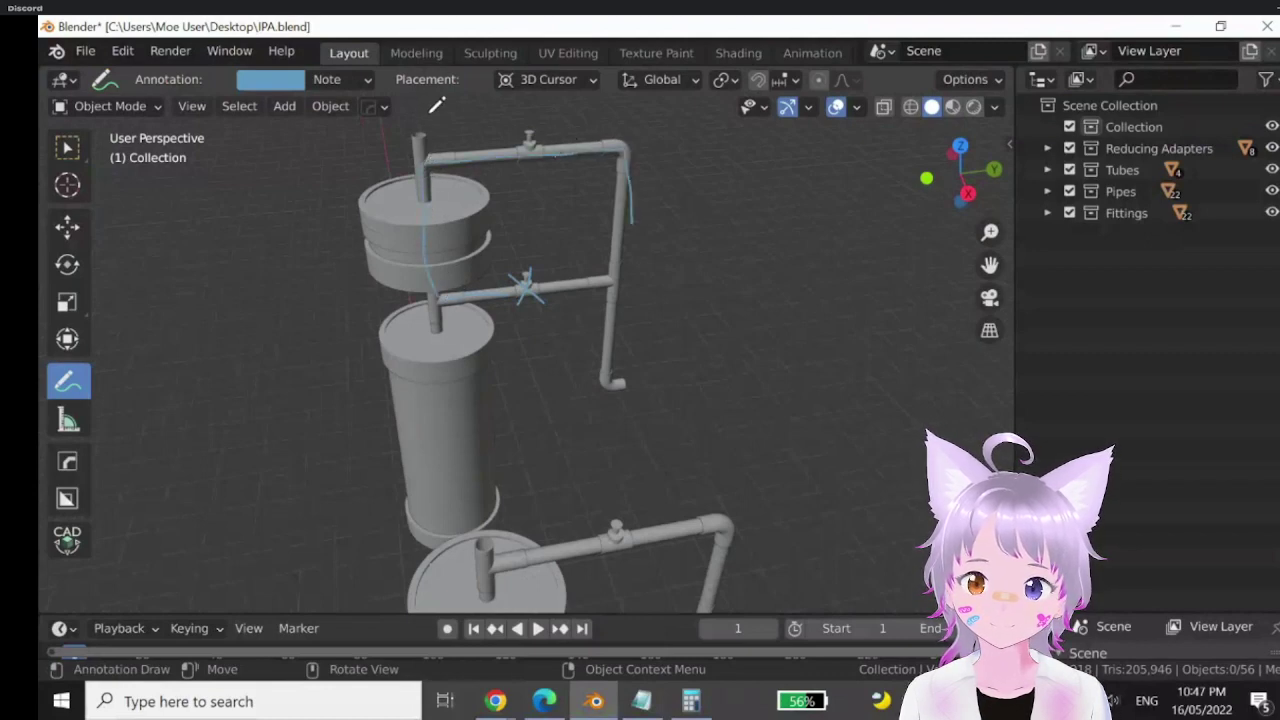
pyautogui.moveTo(422, 105)
pyautogui.mouseDown()
pyautogui.moveTo(432, 118)
pyautogui.moveTo(416, 120)
pyautogui.mouseUp()
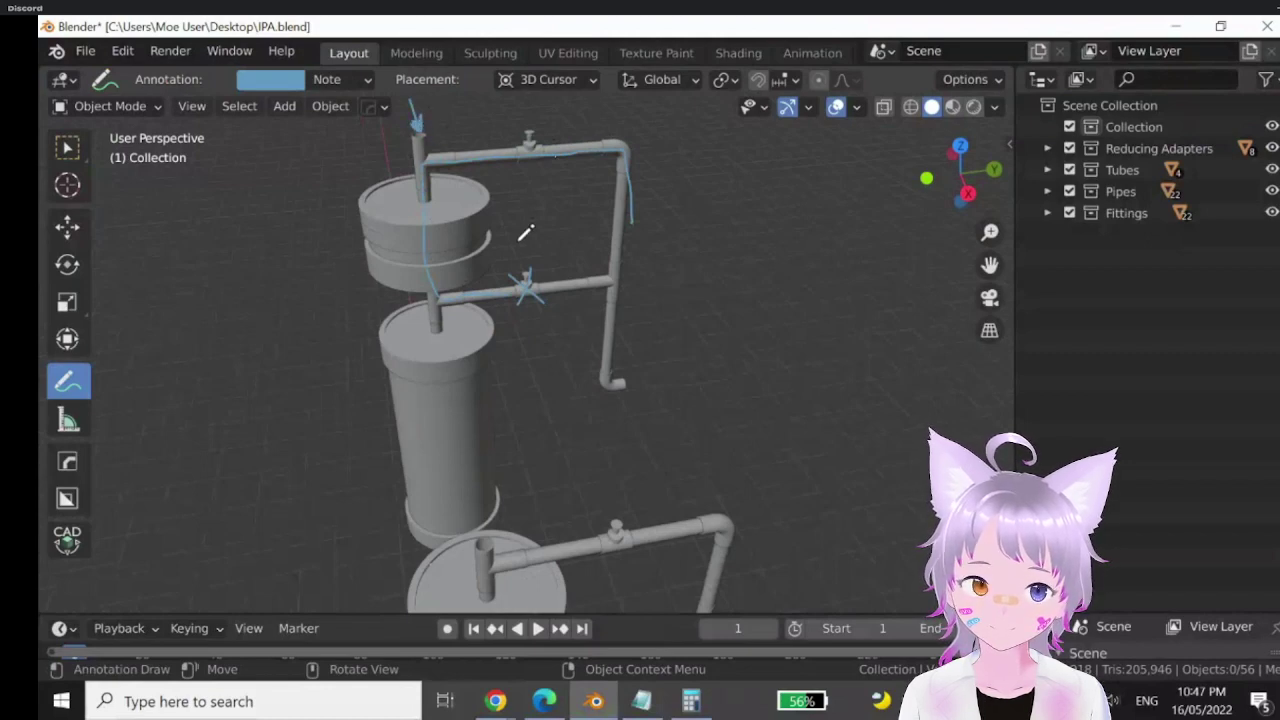
pyautogui.click(345, 79)
pyautogui.click(478, 124)
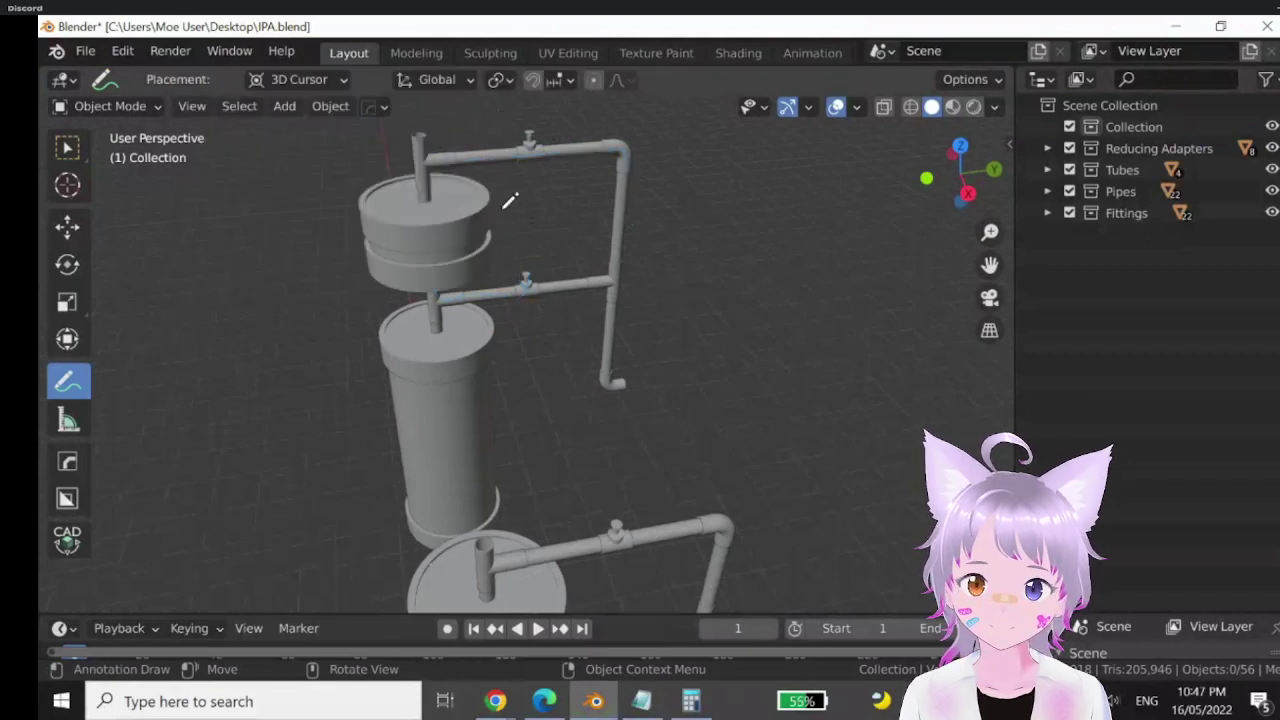
pyautogui.scroll(-5, 515, 235)
pyautogui.press('XF86AudioPlay')
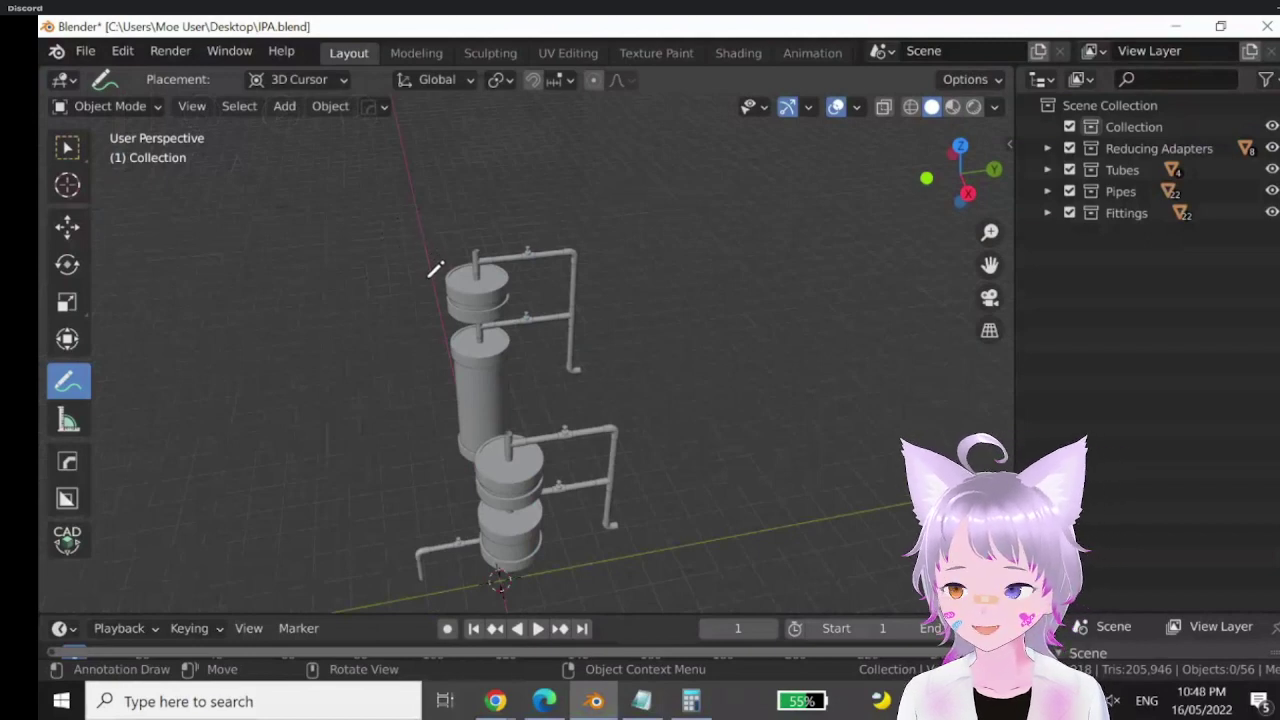
pyautogui.press('XF86AudioLowerVolume')
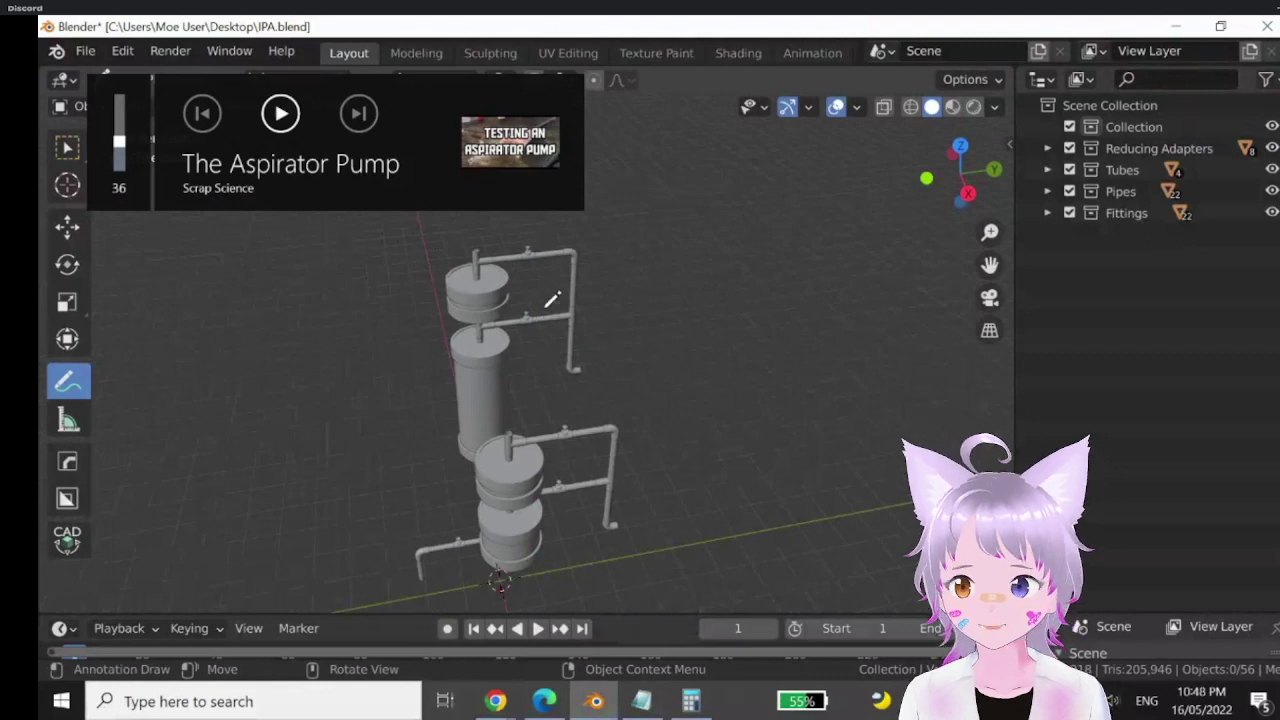
pyautogui.moveTo(531, 363); pyautogui.dragTo(612, 234, button='middle')
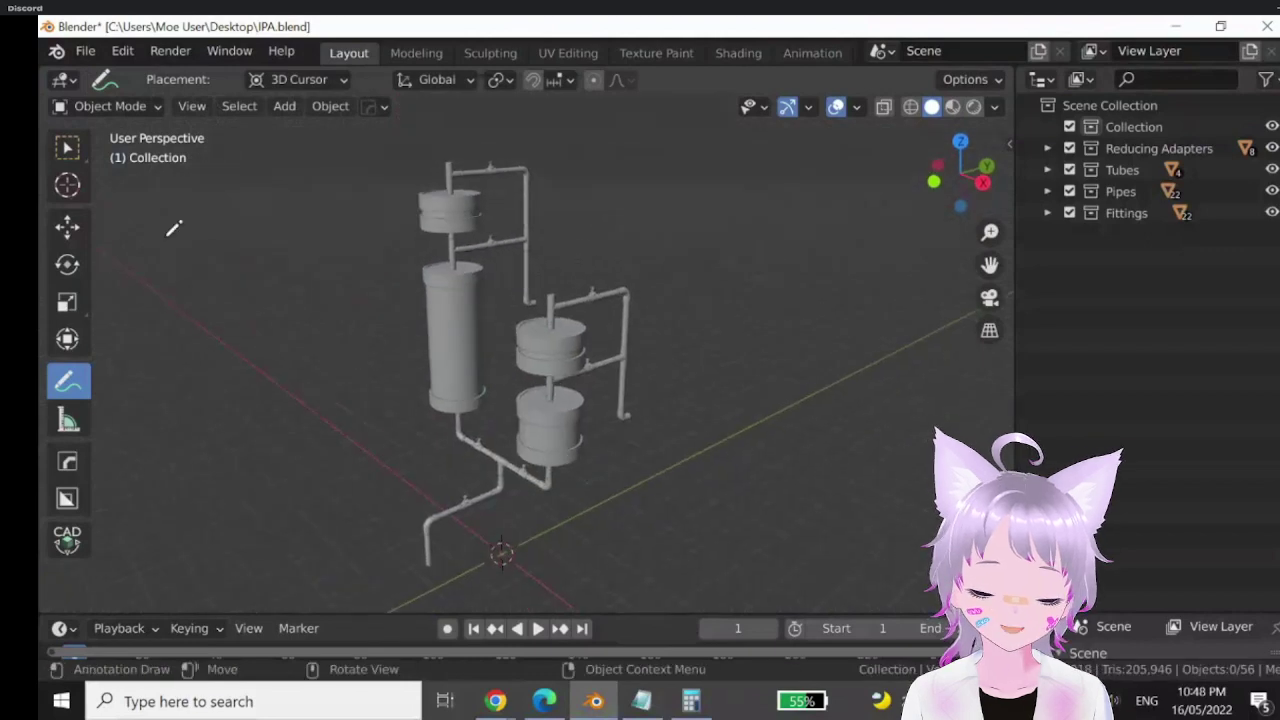
# - Duplicate the reducing adapter on top of the tall tube and place the copy in open space beside the assembly
pyautogui.click(82, 149)
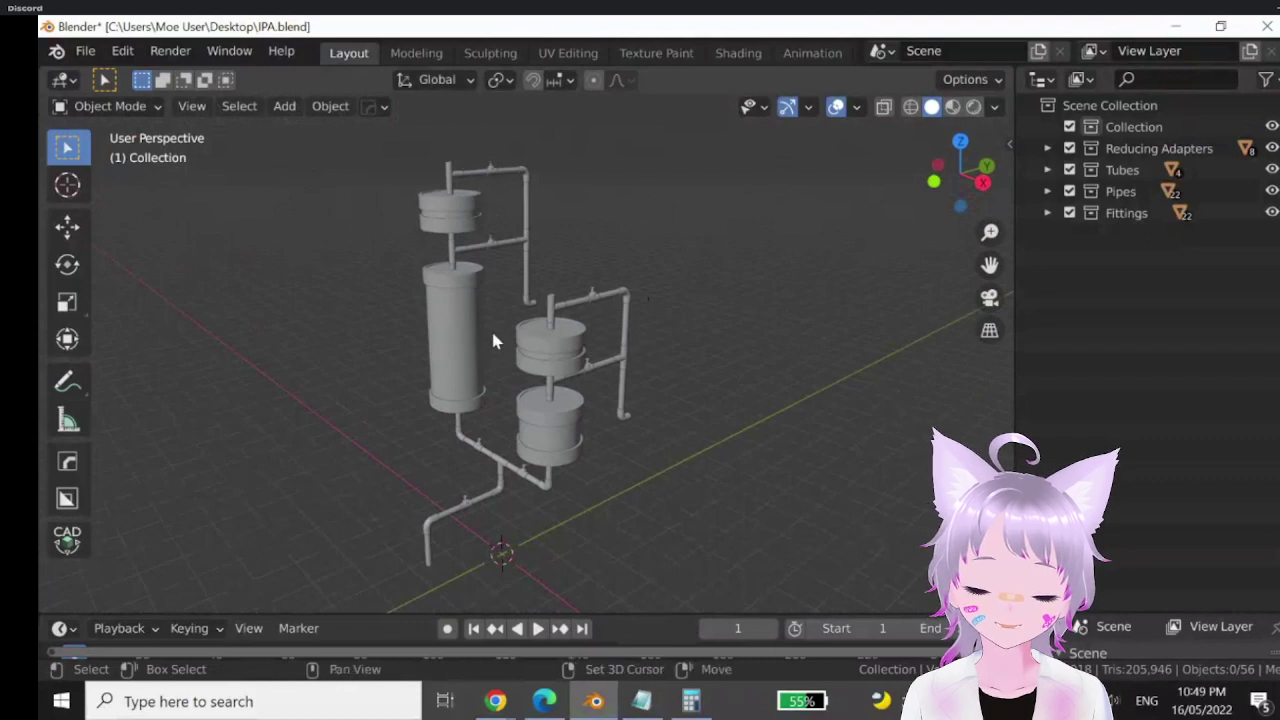
pyautogui.keyDown('ctrl'); pyautogui.moveTo(505, 341); pyautogui.dragTo(486, 280, button='middle'); pyautogui.keyUp('ctrl')
pyautogui.click(485, 277)
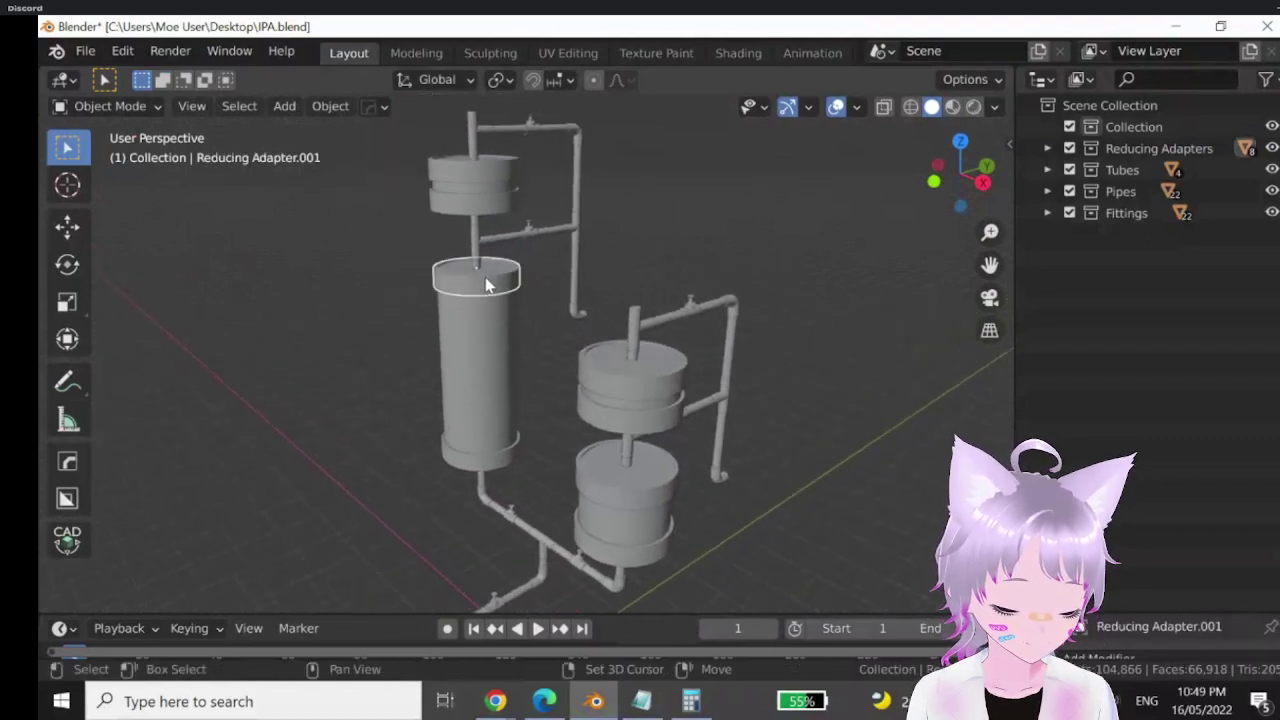
pyautogui.hotkey('shift', 'd')
pyautogui.click(353, 405)
pyautogui.press('KP_Decimal')
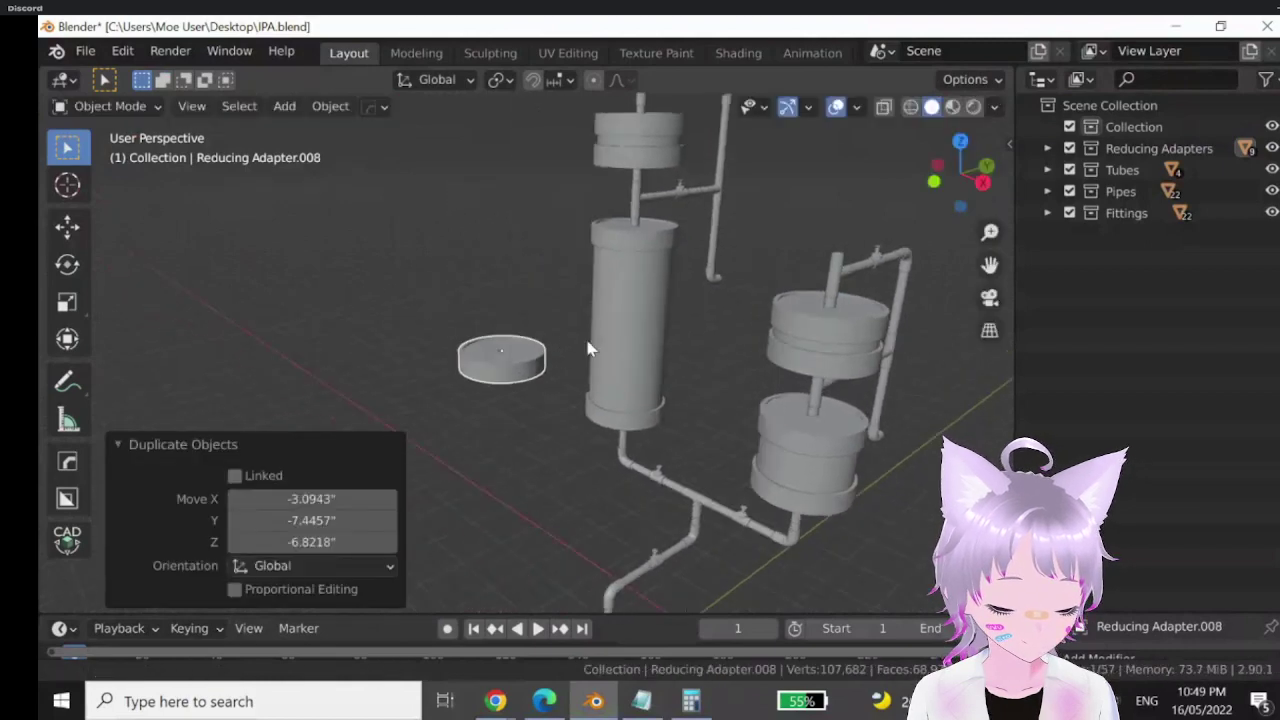
pyautogui.scroll(3, 482, 363)
pyautogui.scroll(-2, 482, 363)
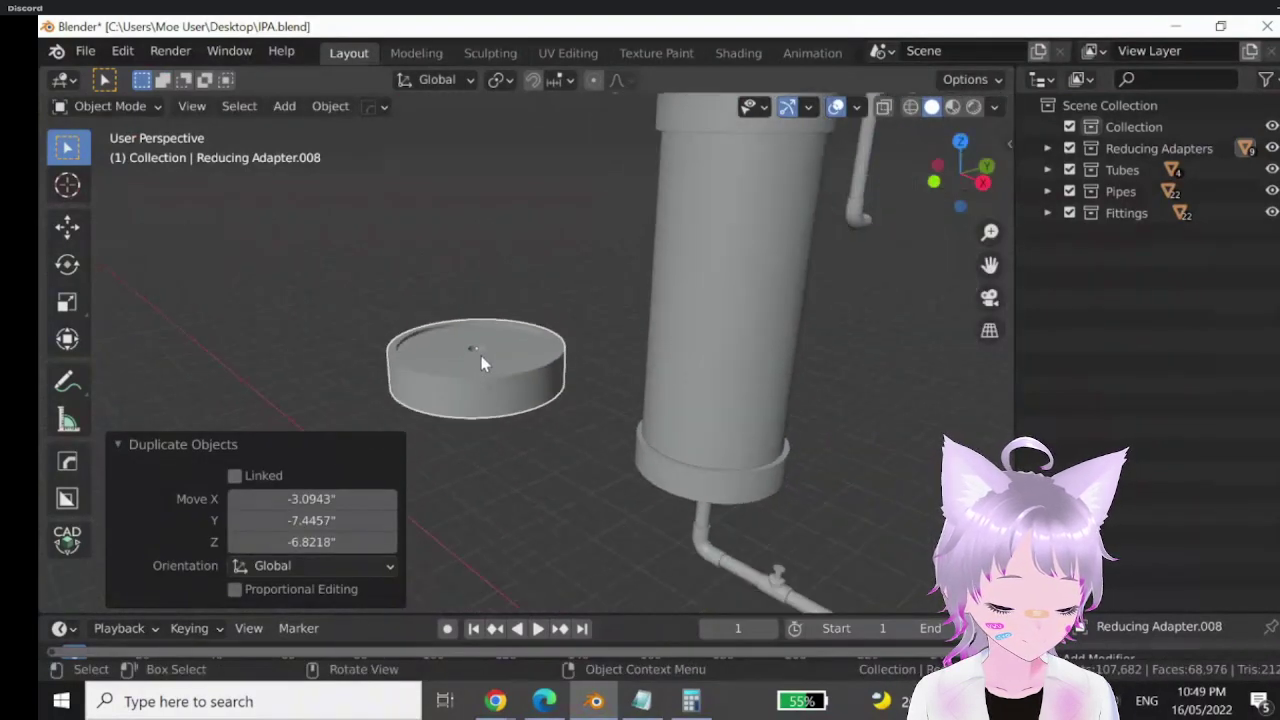
# - Rotate the duplicated reducing adapter 180° about the global X axis
pyautogui.press('r')
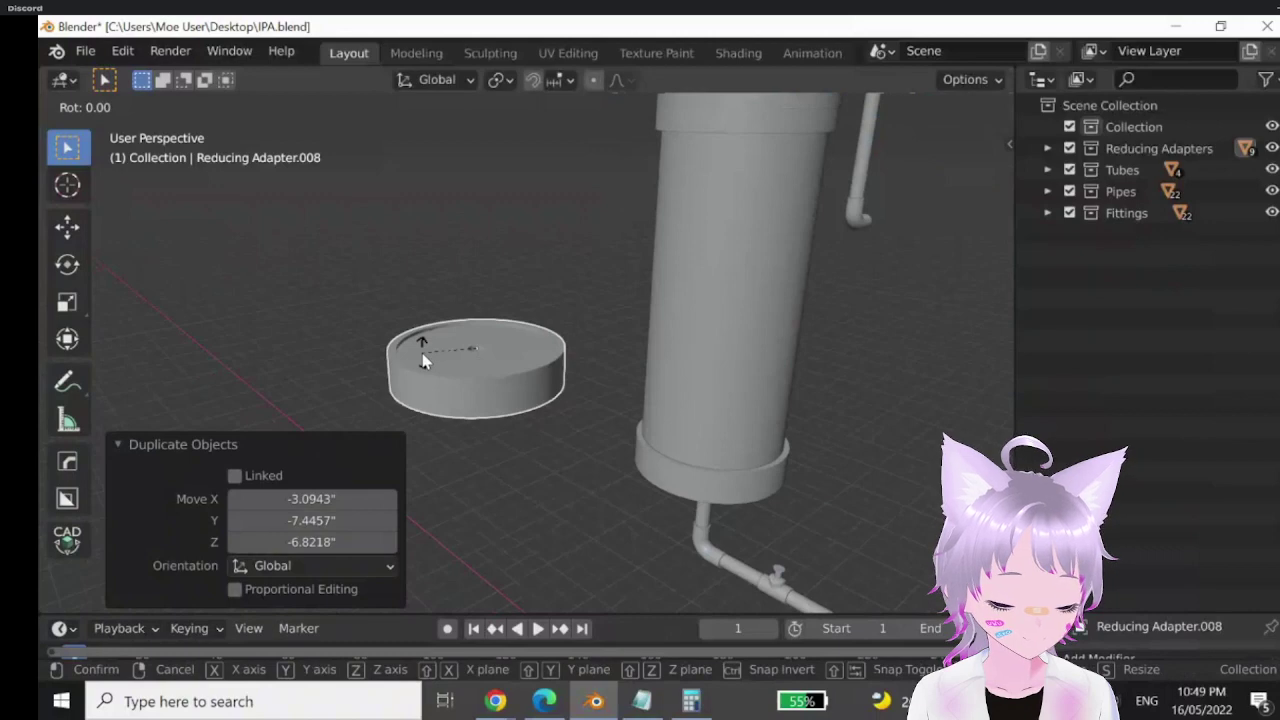
pyautogui.write('x')
pyautogui.write('180')
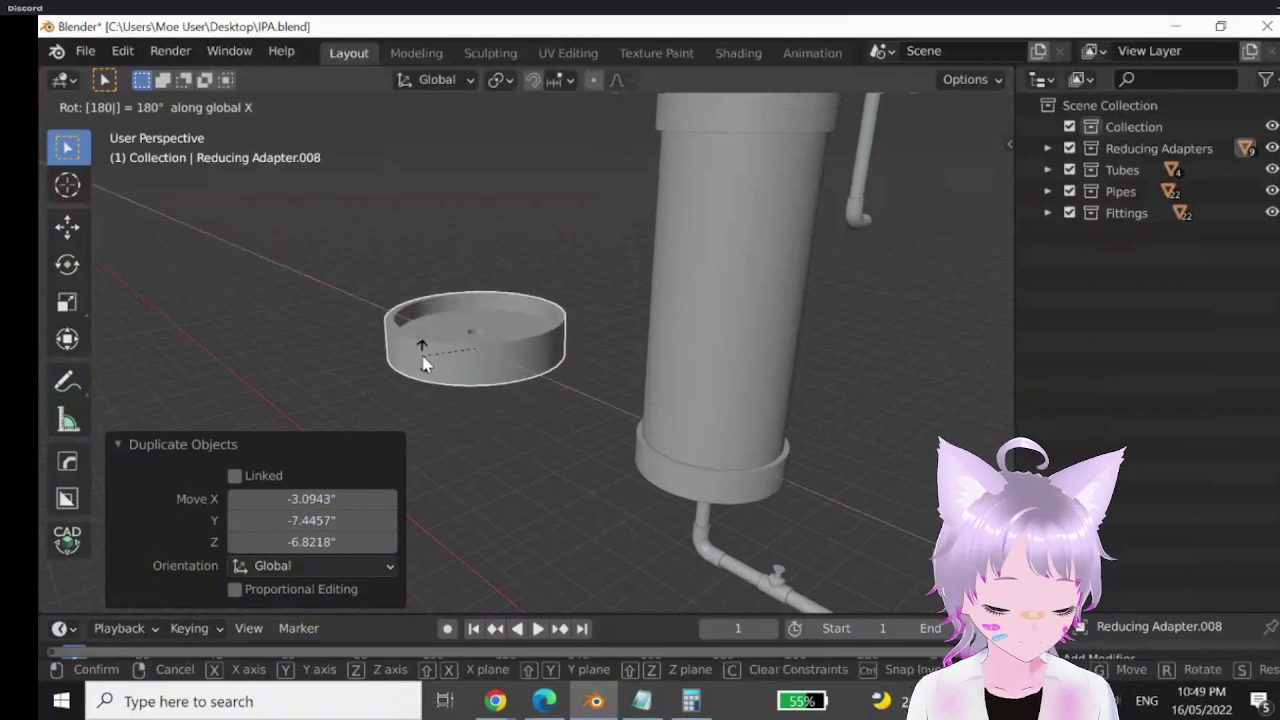
pyautogui.press('Return')
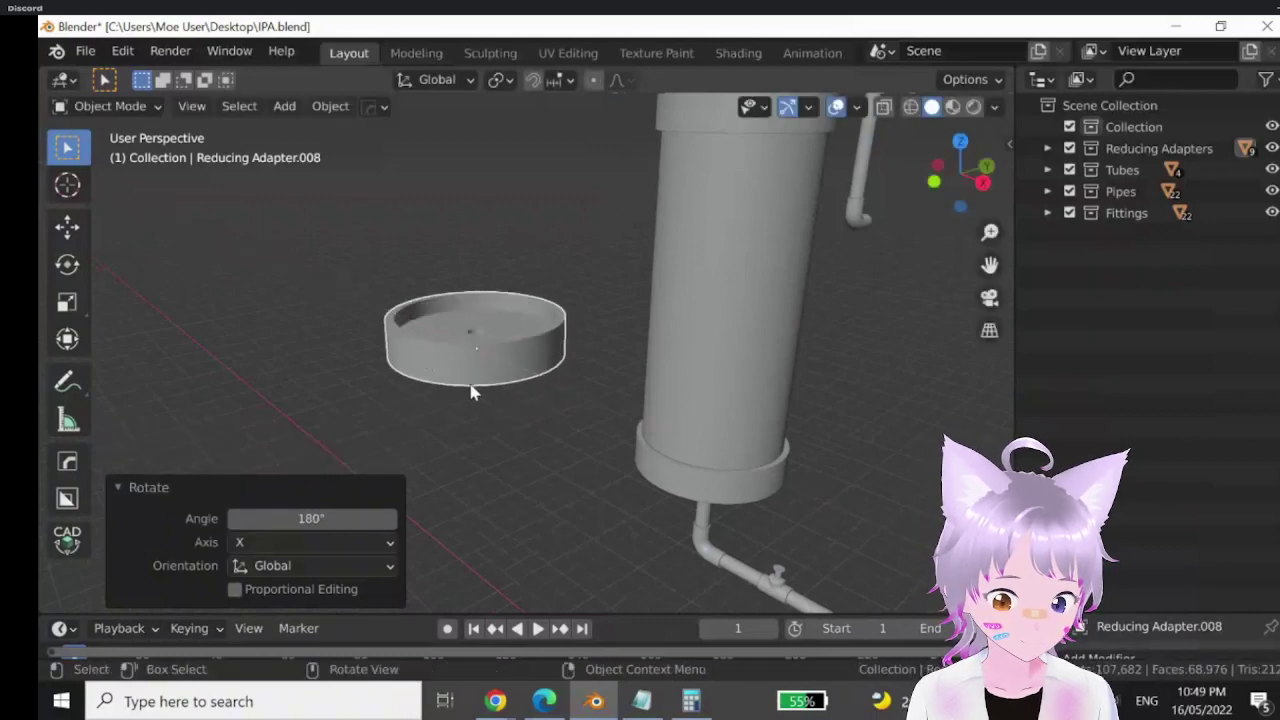
pyautogui.click(373, 427)
pyautogui.scroll(4, 400, 409)
pyautogui.keyDown('shift'); pyautogui.moveTo(400, 409); pyautogui.dragTo(479, 535, button='middle'); pyautogui.keyUp('shift')
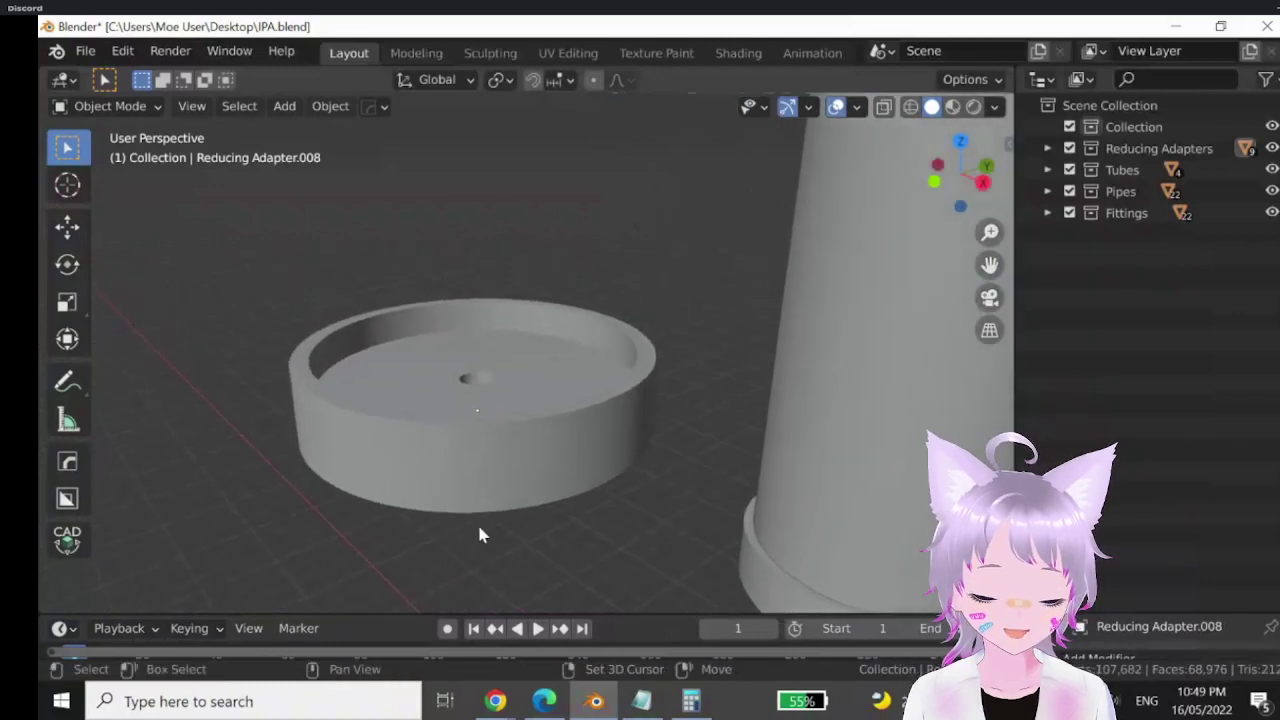
pyautogui.scroll(2, 451, 490)
pyautogui.moveTo(451, 490)
pyautogui.mouseDown(button='middle')
pyautogui.moveTo(445, 518)
pyautogui.moveTo(459, 470)
pyautogui.mouseUp(button='middle')
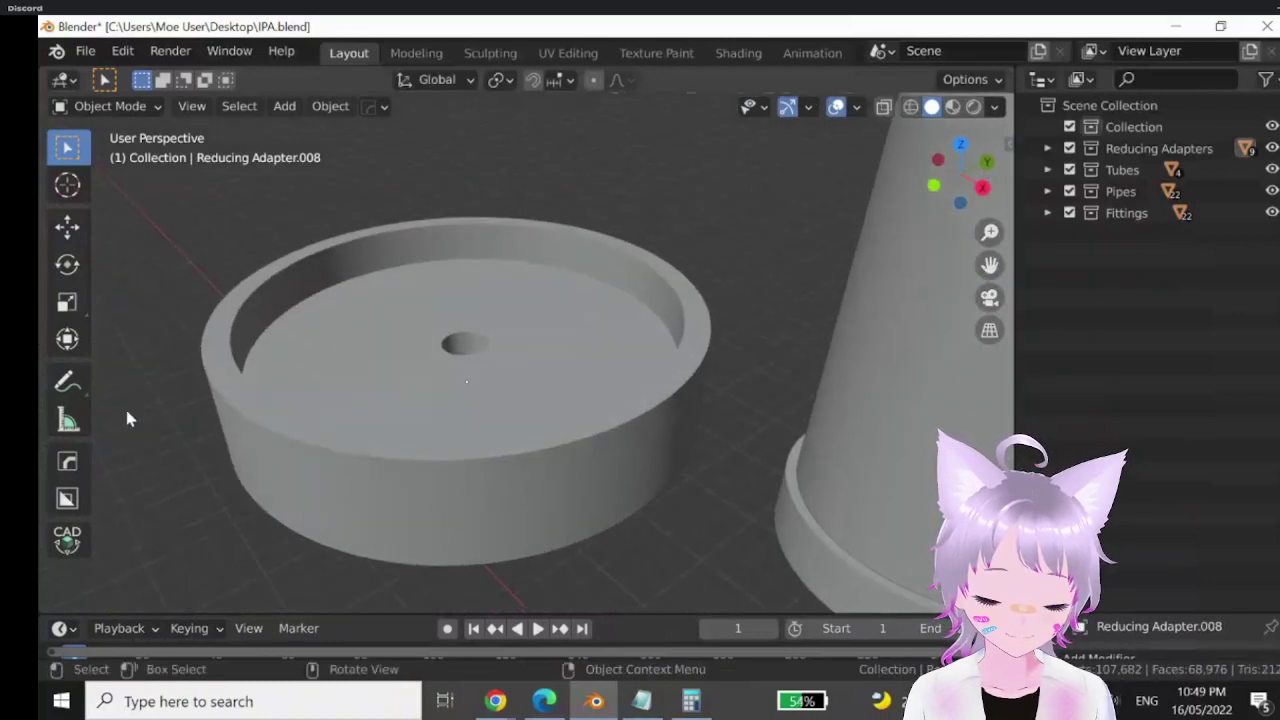
# - Select the flipped adapter and snap the 3D cursor to it
pyautogui.click(67, 381)
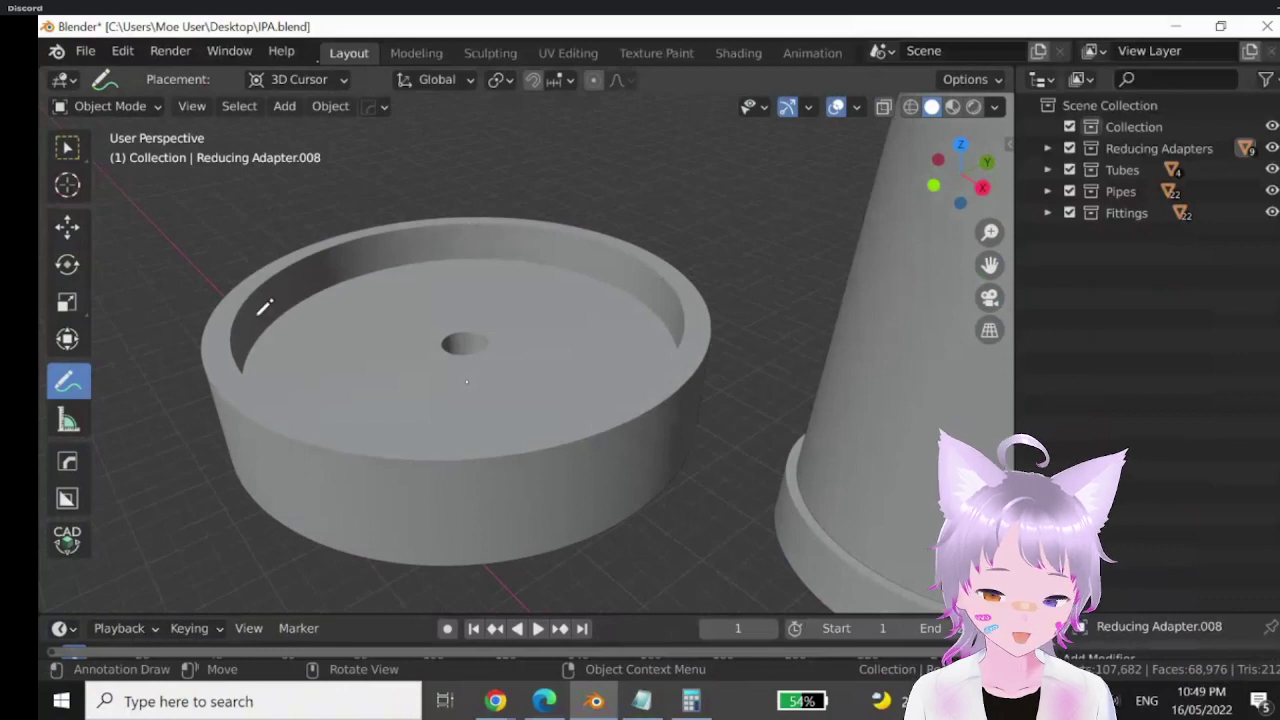
pyautogui.scroll(-3, 366, 336)
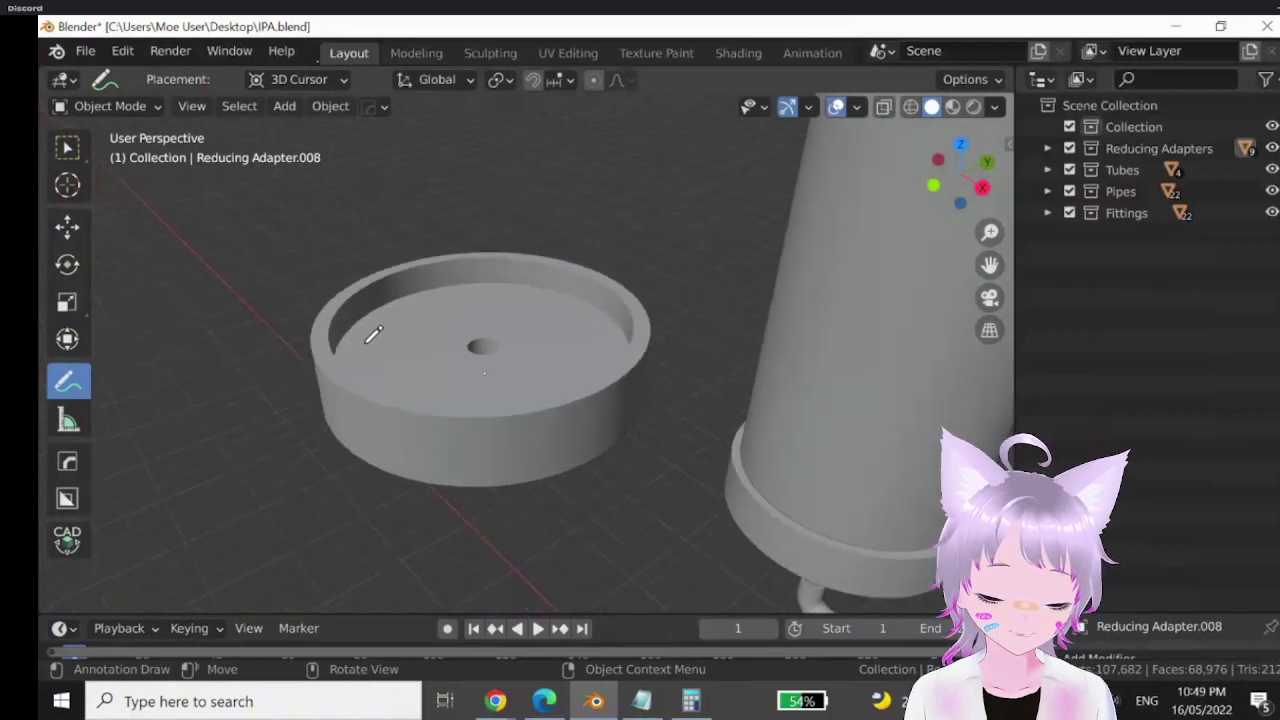
pyautogui.click(67, 147)
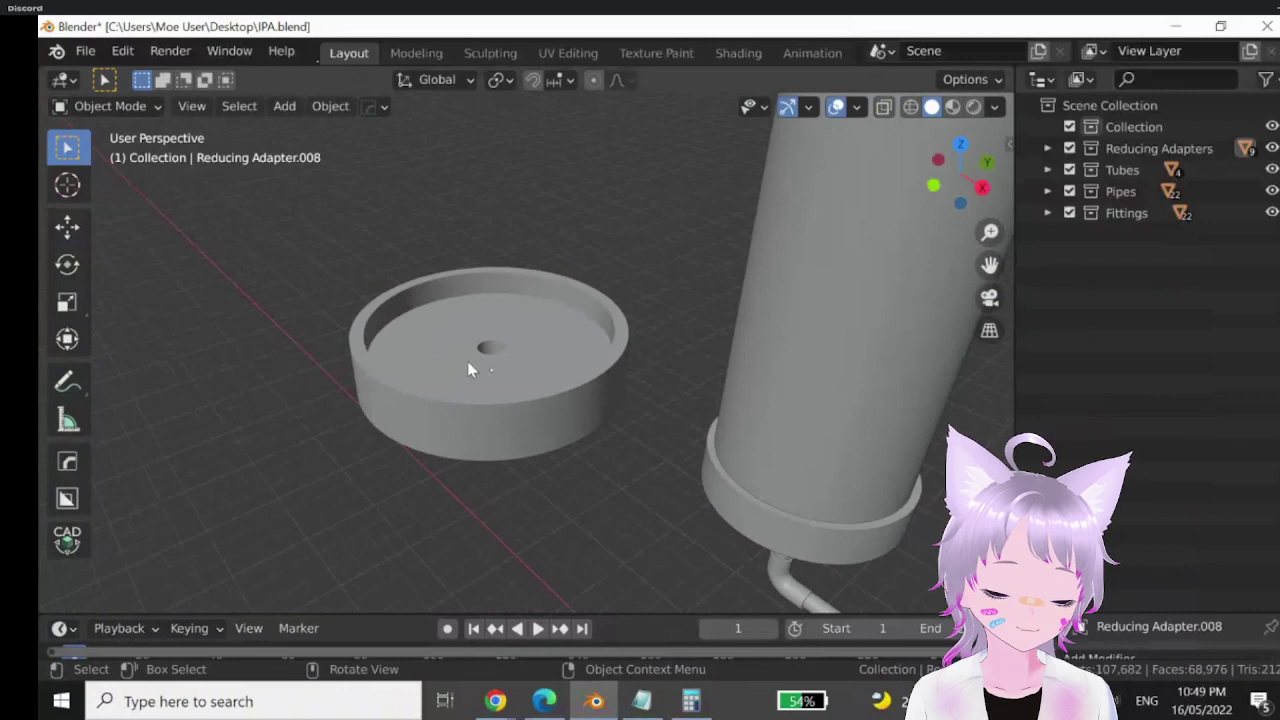
pyautogui.click(467, 364)
pyautogui.hotkey('shift', 's')
pyautogui.click(458, 437)
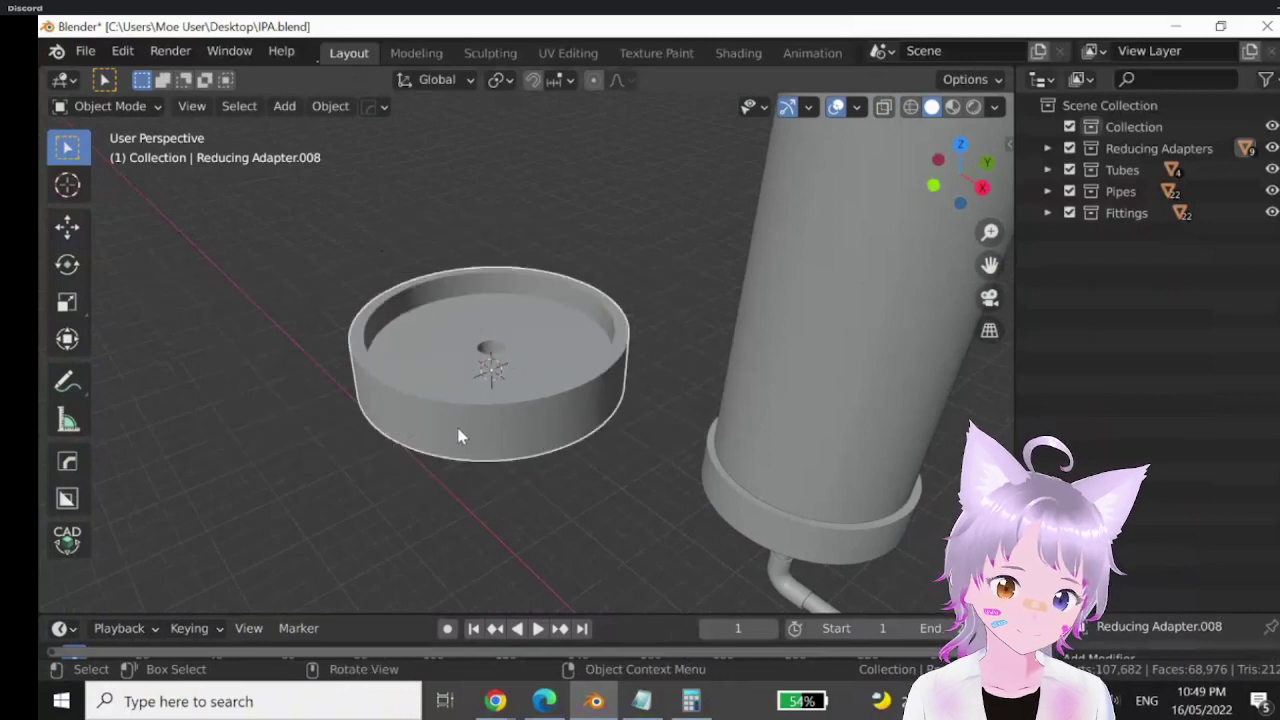
# - Put the flipped adapter in Edit Mode with face selection and examine its center hole and rim from above
pyautogui.press('Tab')
pyautogui.click(357, 423)
pyautogui.scroll(4, 452, 370)
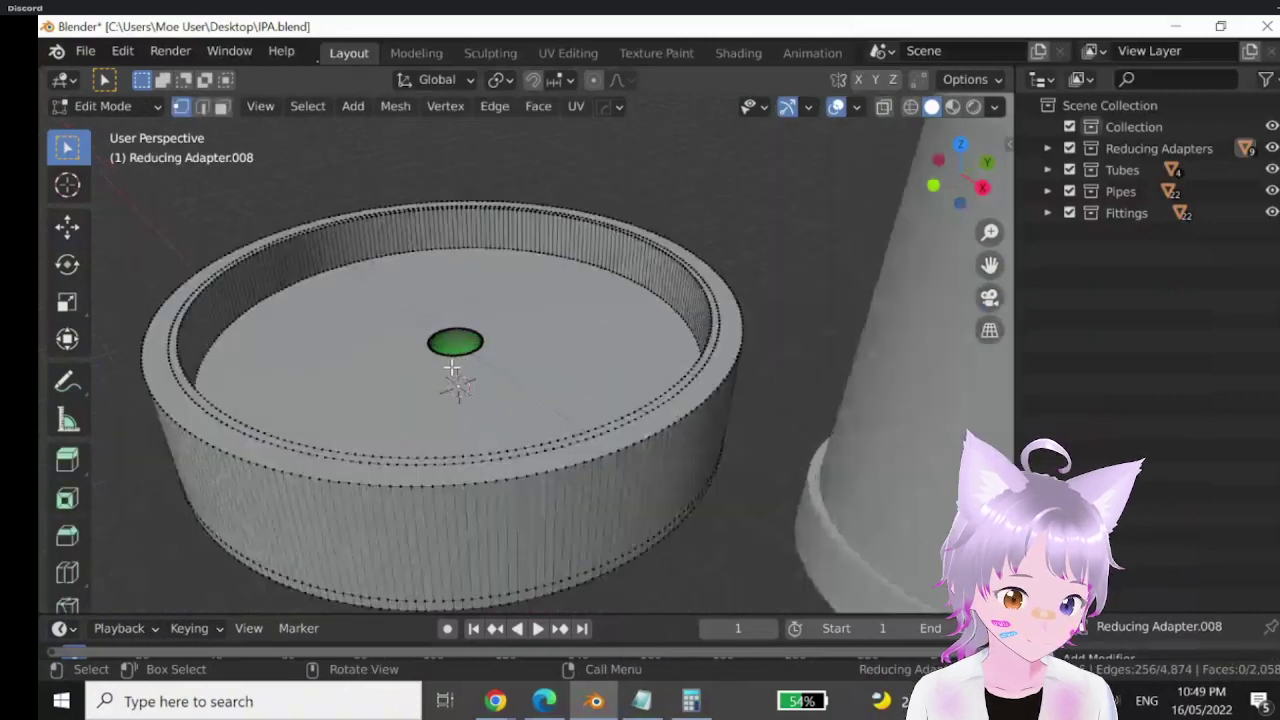
pyautogui.scroll(5, 452, 370)
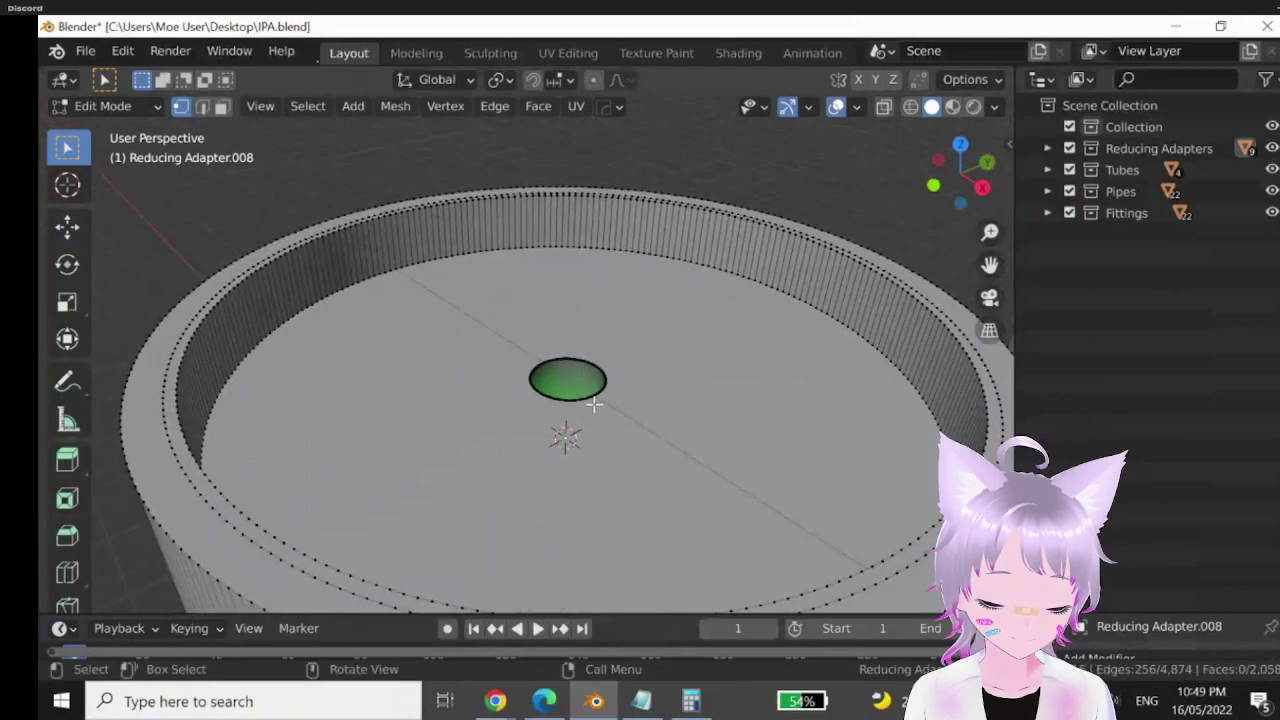
pyautogui.moveTo(538, 385); pyautogui.dragTo(663, 392, button='middle')
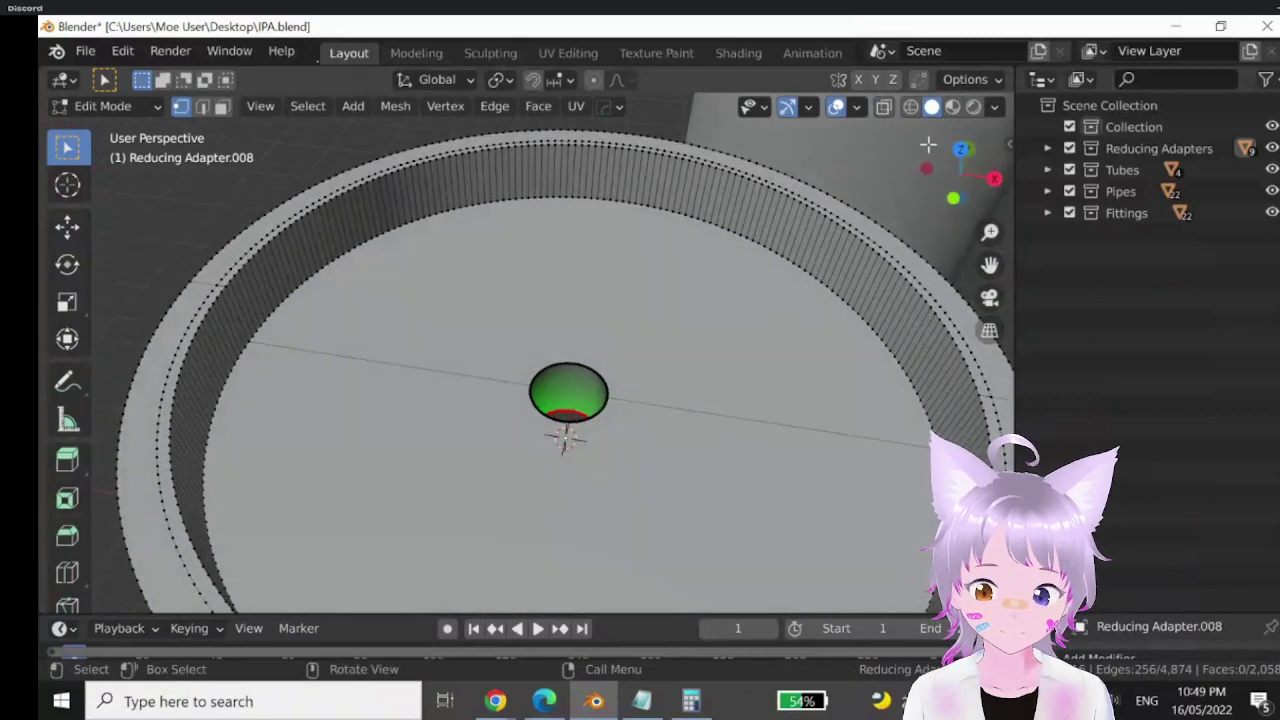
pyautogui.click(958, 152)
pyautogui.scroll(-2, 780, 190)
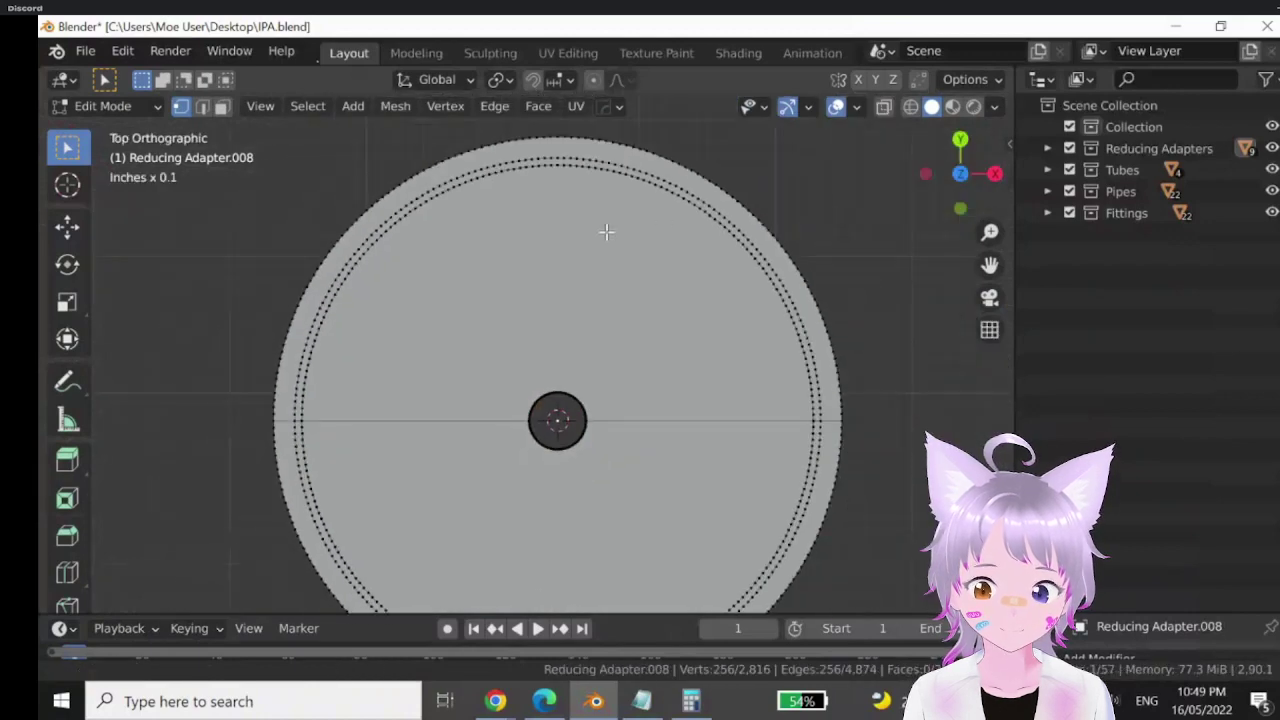
pyautogui.keyDown('shift'); pyautogui.moveTo(606, 229); pyautogui.dragTo(587, 218, button='middle'); pyautogui.keyUp('shift')
pyautogui.scroll(-1, 591, 283)
pyautogui.keyDown('shift'); pyautogui.moveTo(591, 283); pyautogui.dragTo(551, 220, button='middle'); pyautogui.keyUp('shift')
pyautogui.scroll(2, 551, 220)
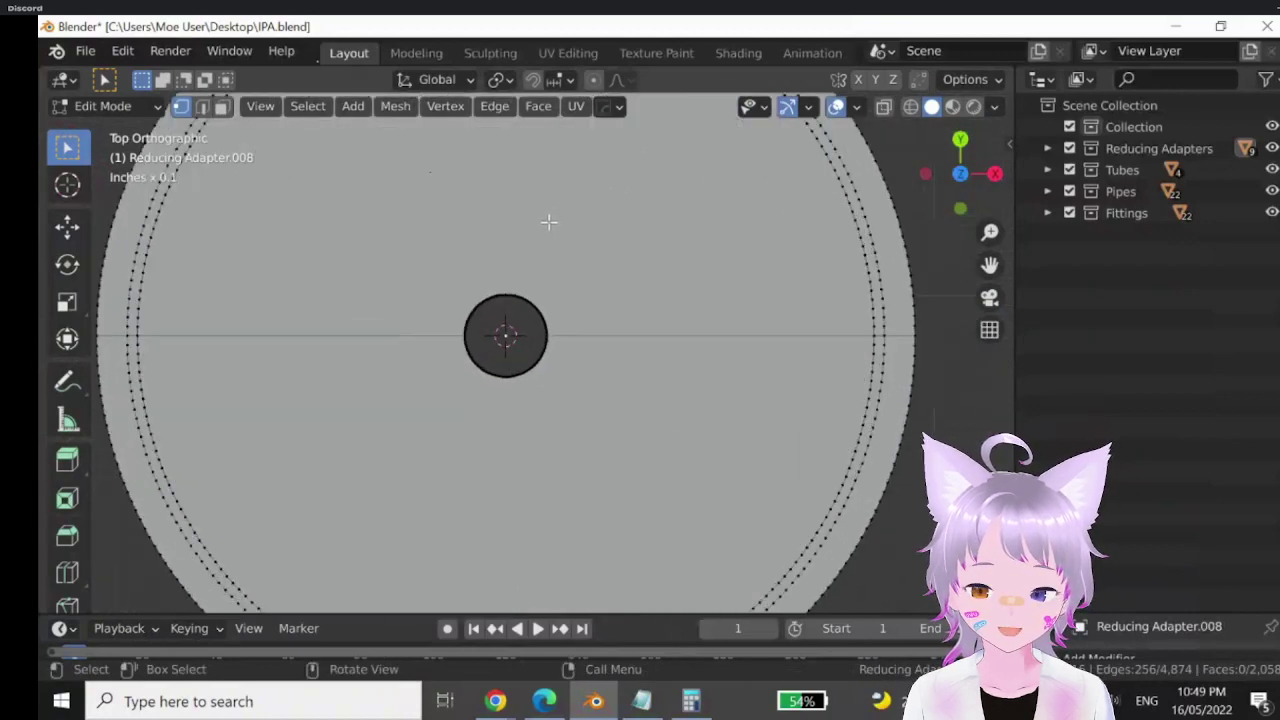
pyautogui.scroll(-1, 550, 312)
pyautogui.keyDown('shift'); pyautogui.moveTo(550, 312); pyautogui.dragTo(545, 195, button='middle'); pyautogui.keyUp('shift')
pyautogui.scroll(3, 508, 427)
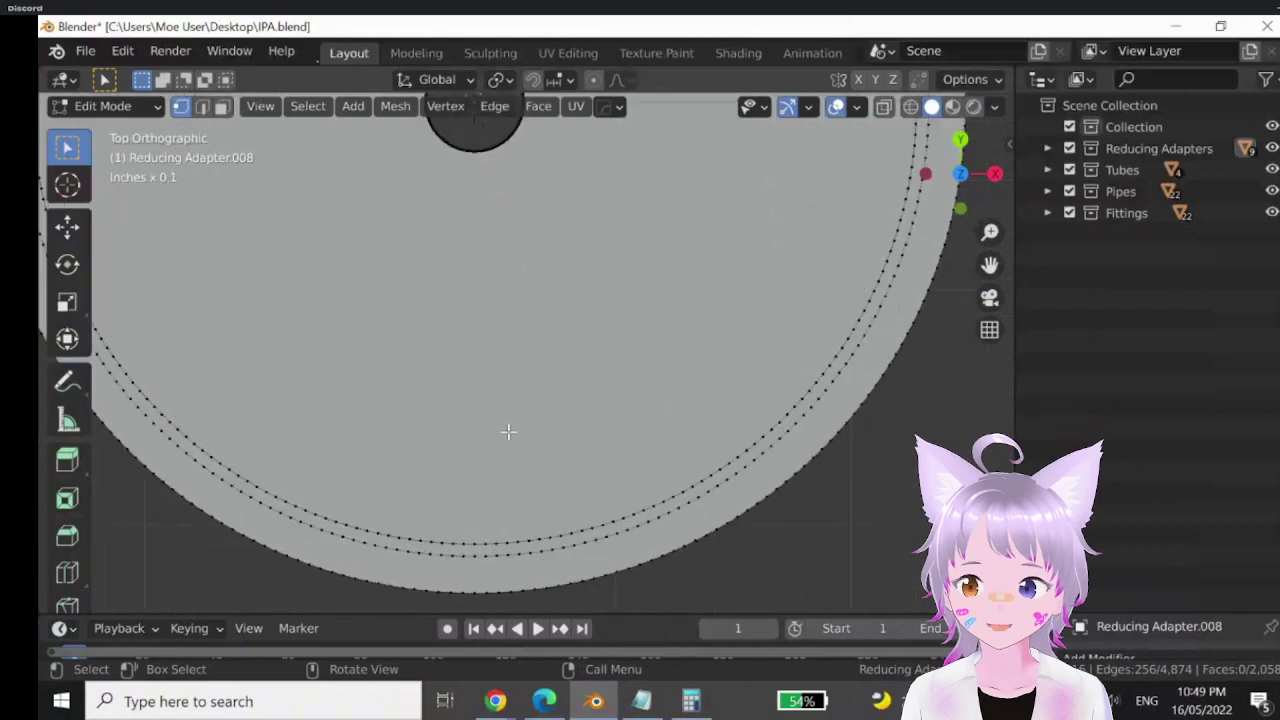
pyautogui.press('2')
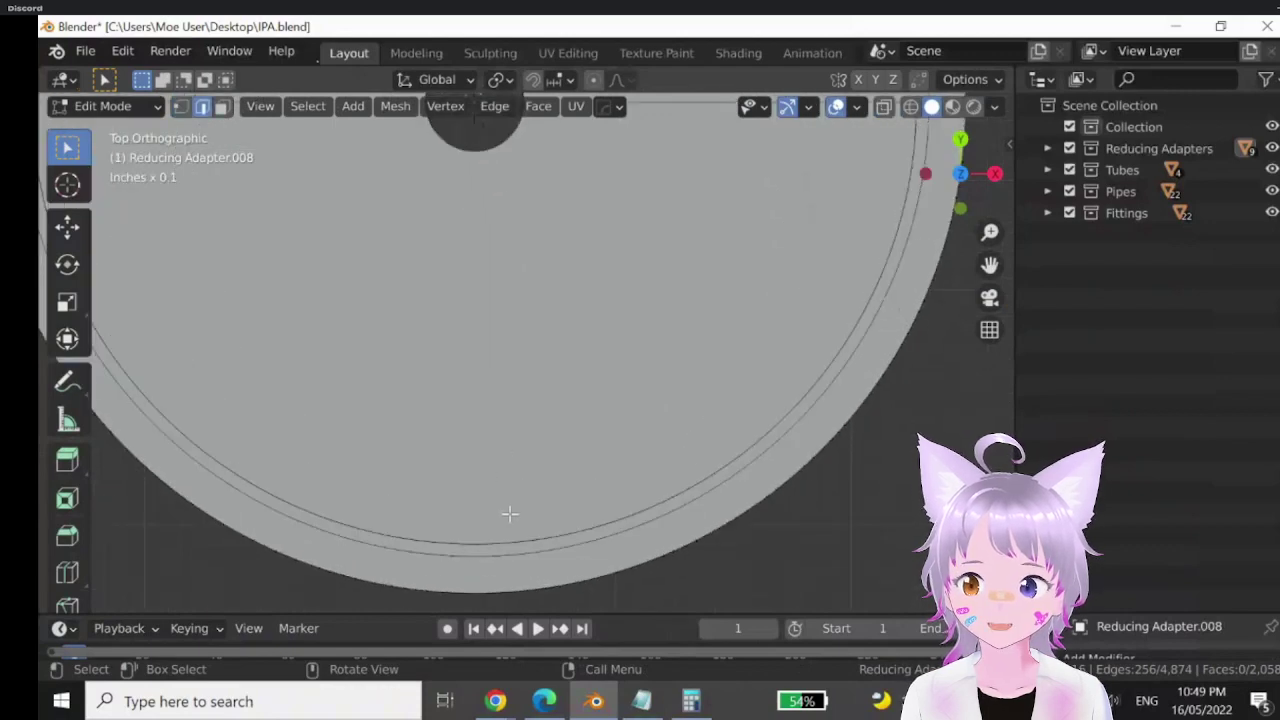
pyautogui.press('1')
pyautogui.press('3')
pyautogui.scroll(-2, 509, 369)
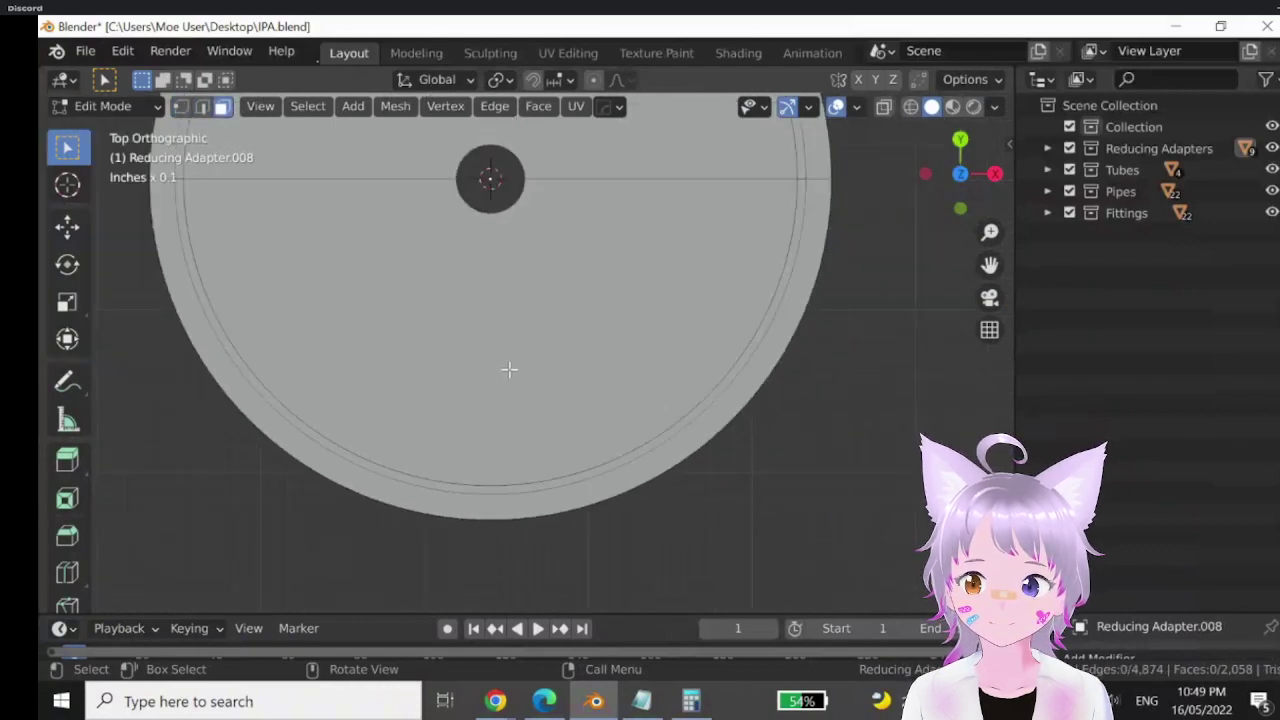
# - Extrude a narrow face of the adapter's inner wall about 1.98 inches along global Y toward the center hole as a divider
pyautogui.moveTo(509, 369); pyautogui.dragTo(499, 233, button='middle')
pyautogui.click(502, 199)
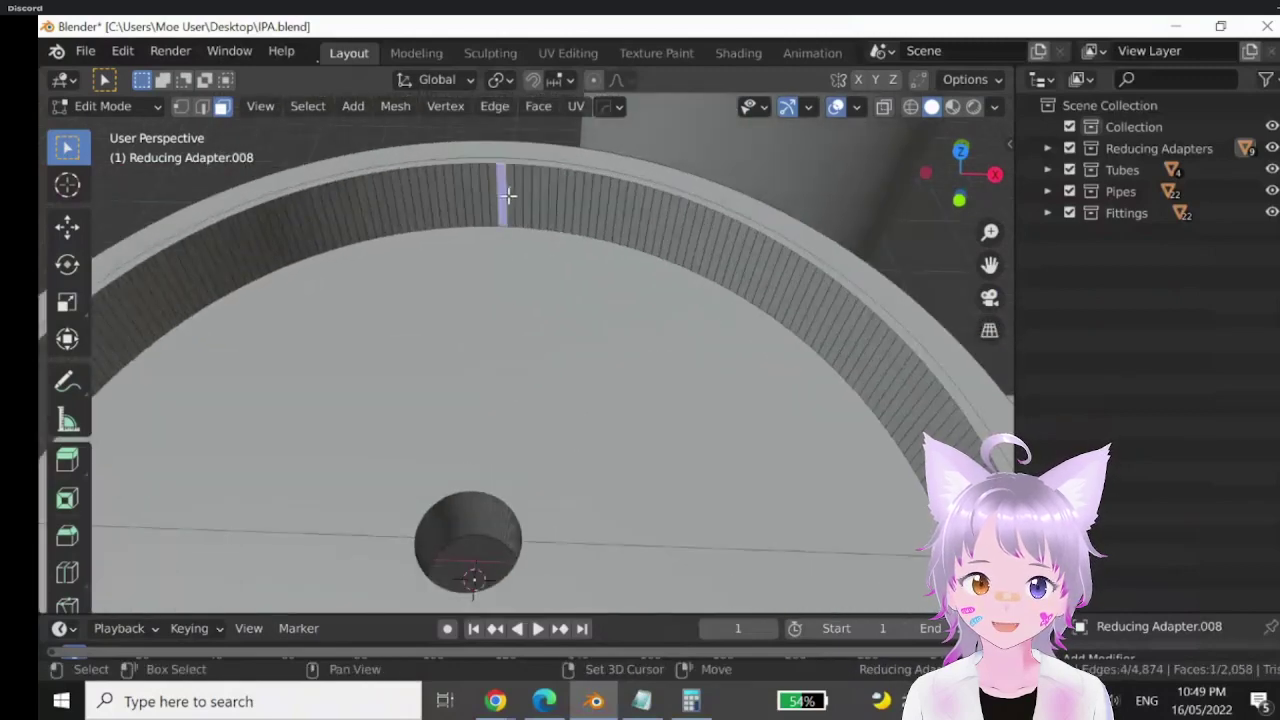
pyautogui.scroll(-1, 517, 250)
pyautogui.scroll(-2, 517, 250)
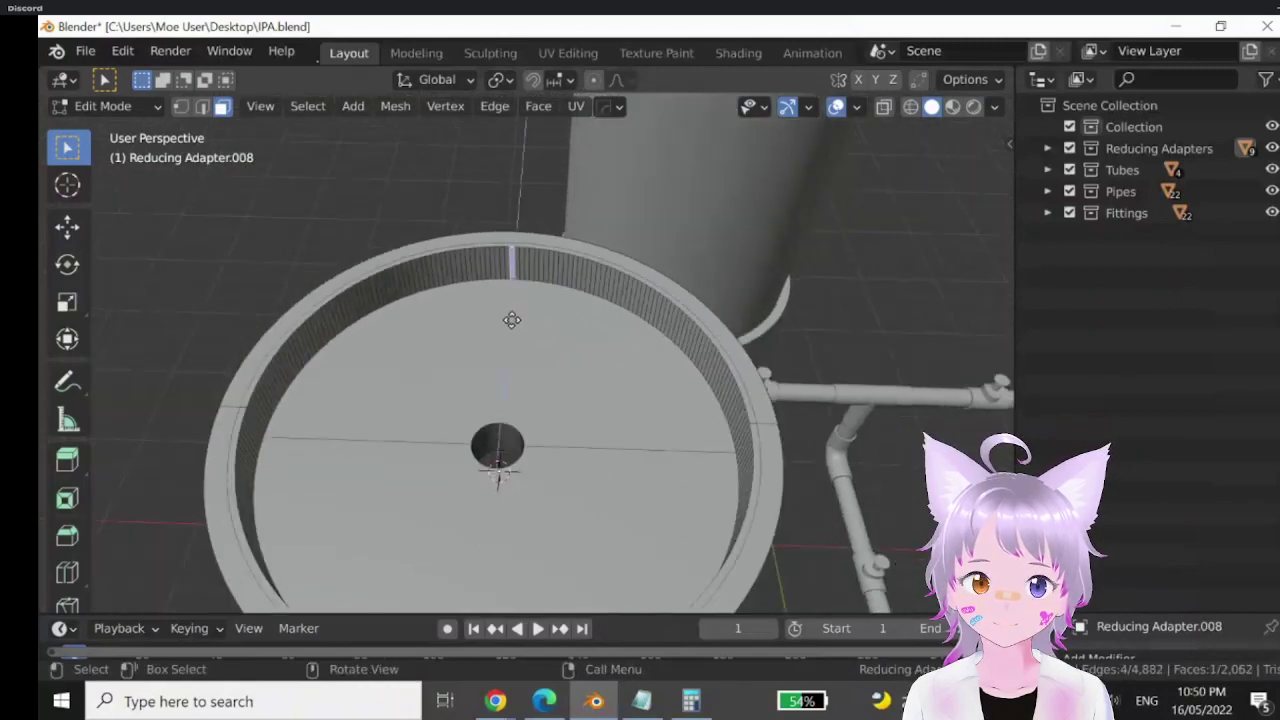
pyautogui.press('e')
pyautogui.press('y')
pyautogui.press('y')
pyautogui.press('y')
pyautogui.press('y')
pyautogui.press('y')
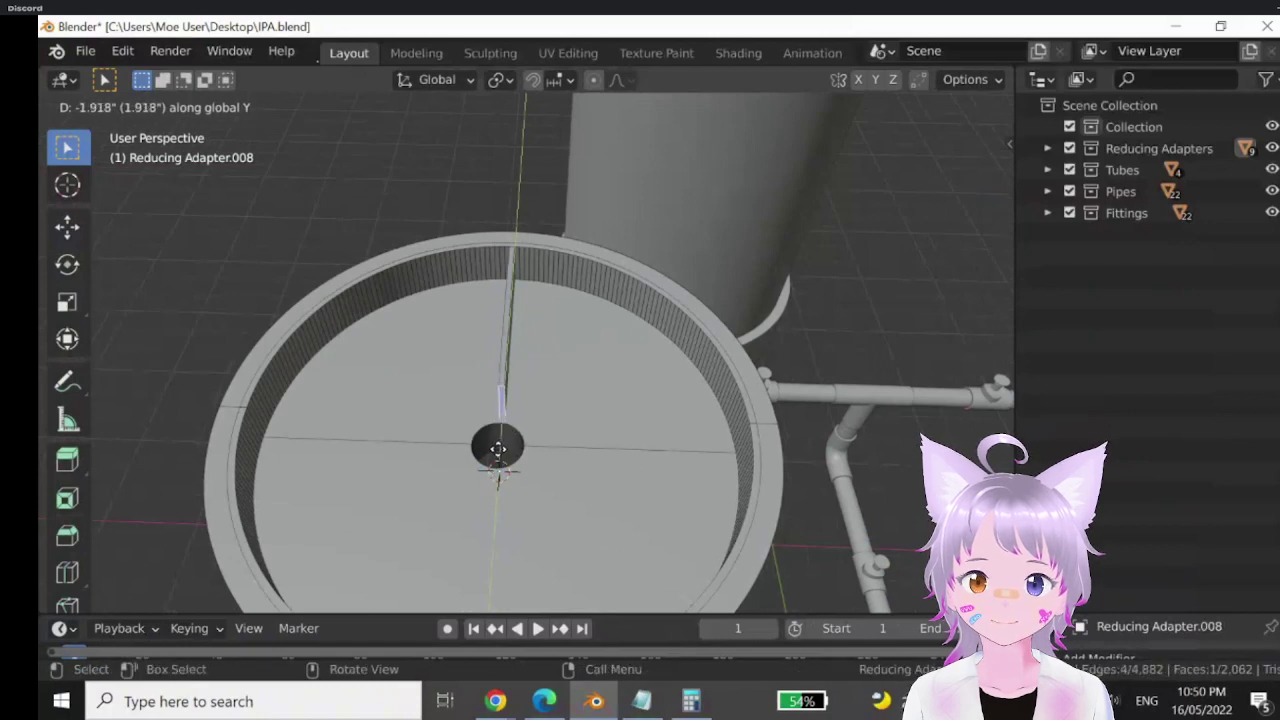
pyautogui.click(496, 453)
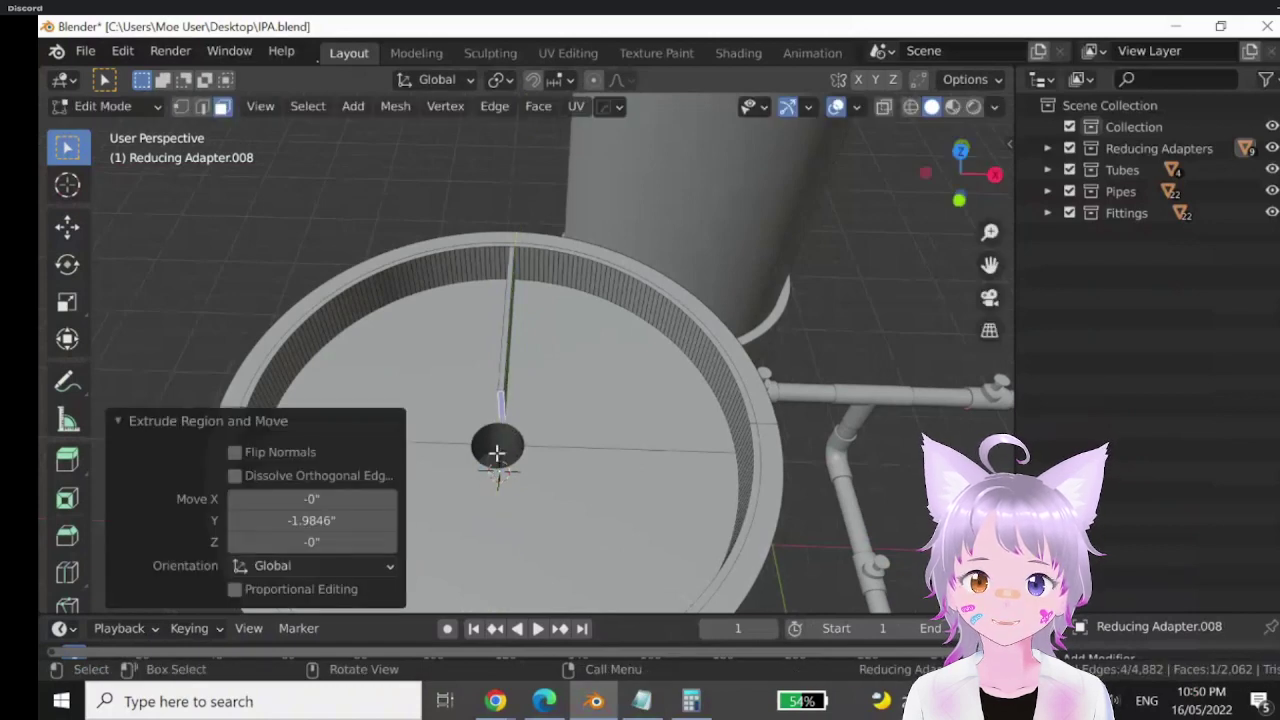
# - Extrude the inner wall faces a quarter turn from the first divider about 2 inches toward the hole as a second divider
pyautogui.scroll(-1, 513, 418)
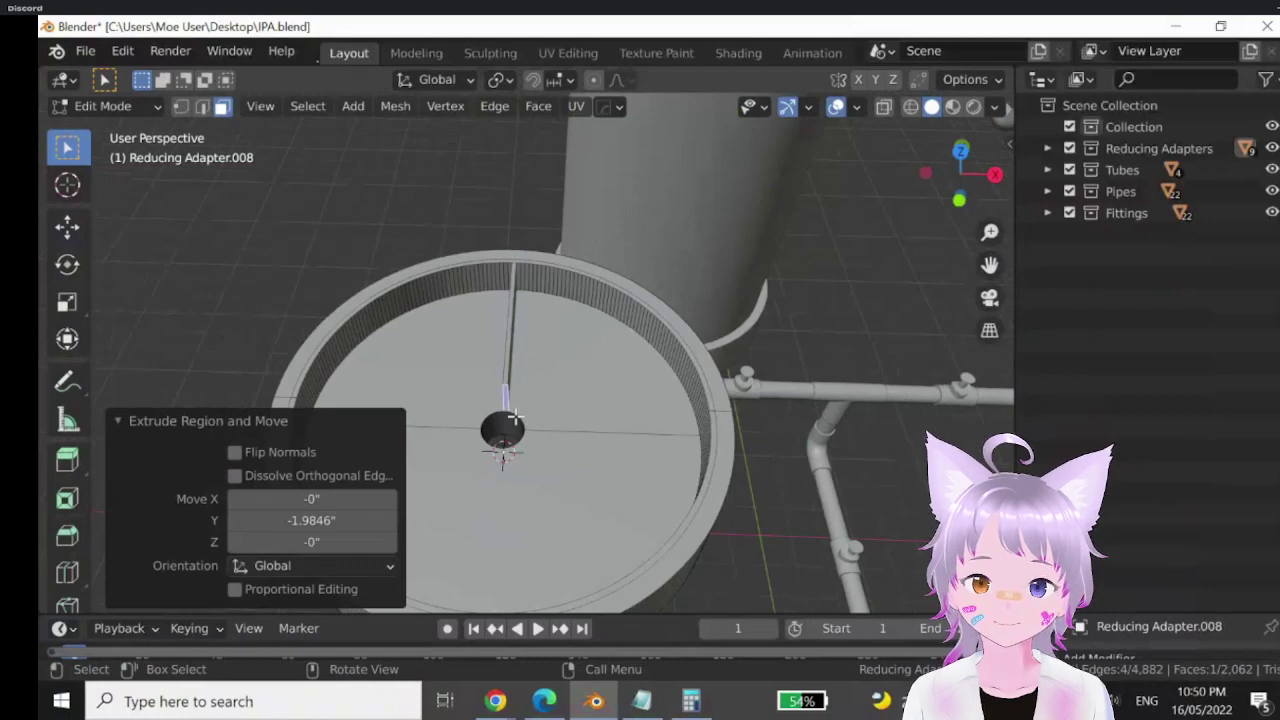
pyautogui.moveTo(513, 418); pyautogui.dragTo(723, 291, button='middle')
pyautogui.keyDown('shift'); pyautogui.click(724, 244); pyautogui.keyUp('shift')
pyautogui.press('e')
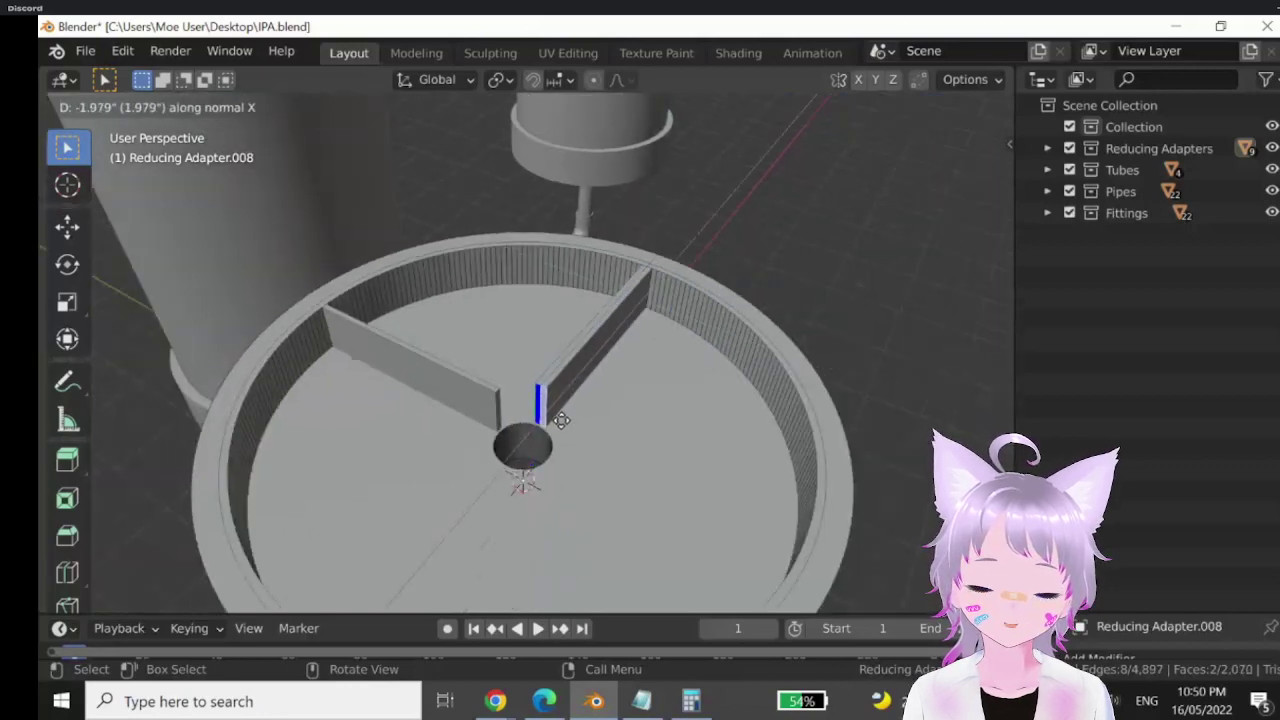
pyautogui.click(561, 422)
# - Extrude the inner wall faces opposite the second divider about 1.98 inches toward the hole as a third divider
pyautogui.moveTo(561, 422); pyautogui.dragTo(286, 423, button='middle')
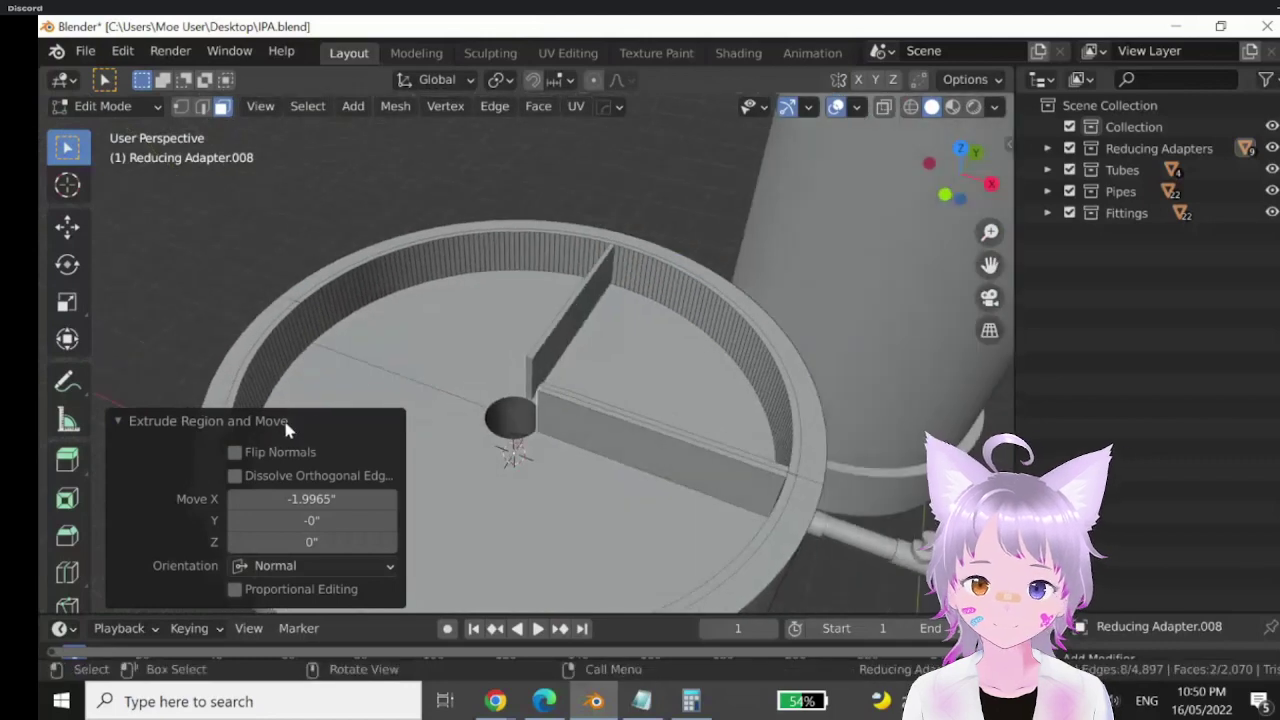
pyautogui.scroll(3, 500, 396)
pyautogui.moveTo(500, 396); pyautogui.dragTo(345, 376, button='middle')
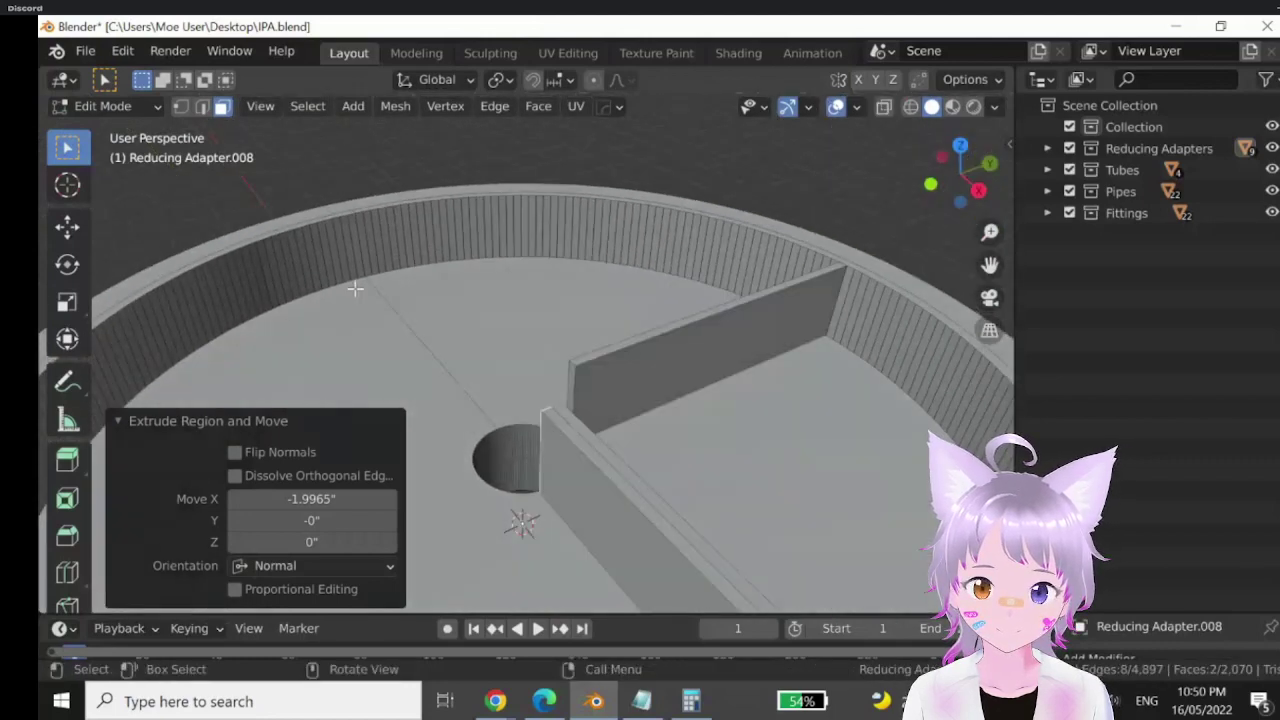
pyautogui.click(362, 250)
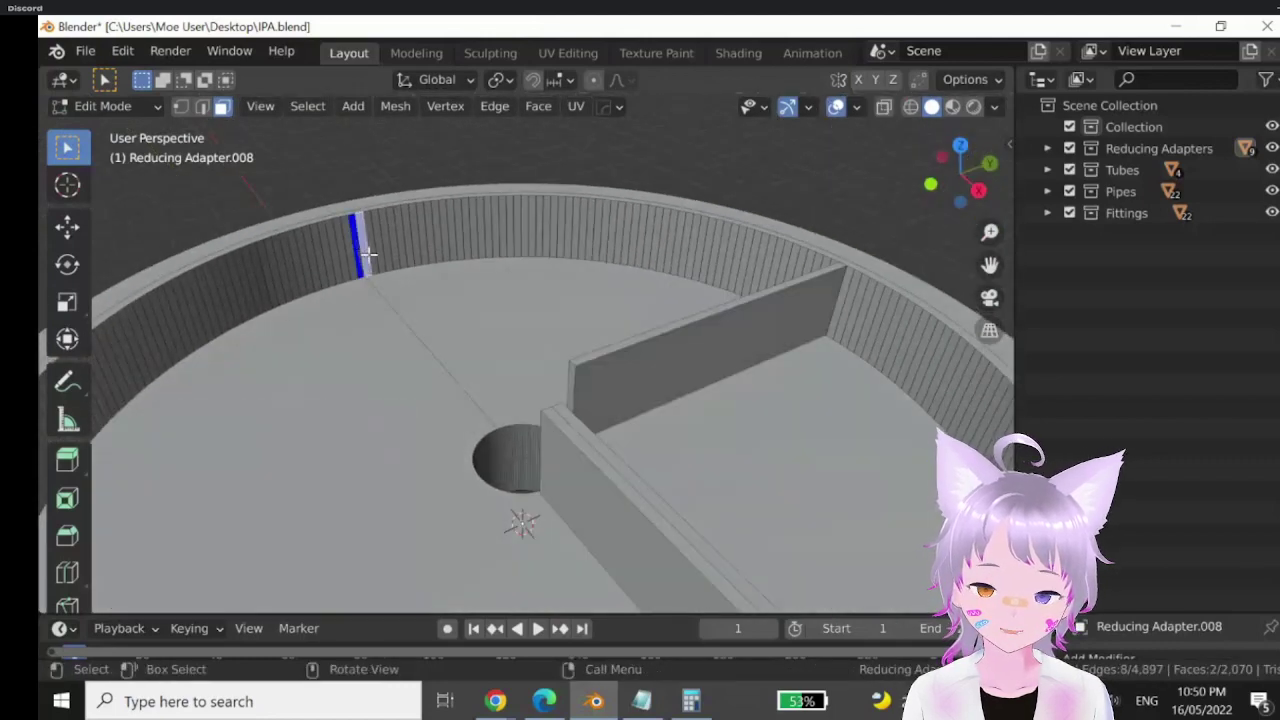
pyautogui.press('e')
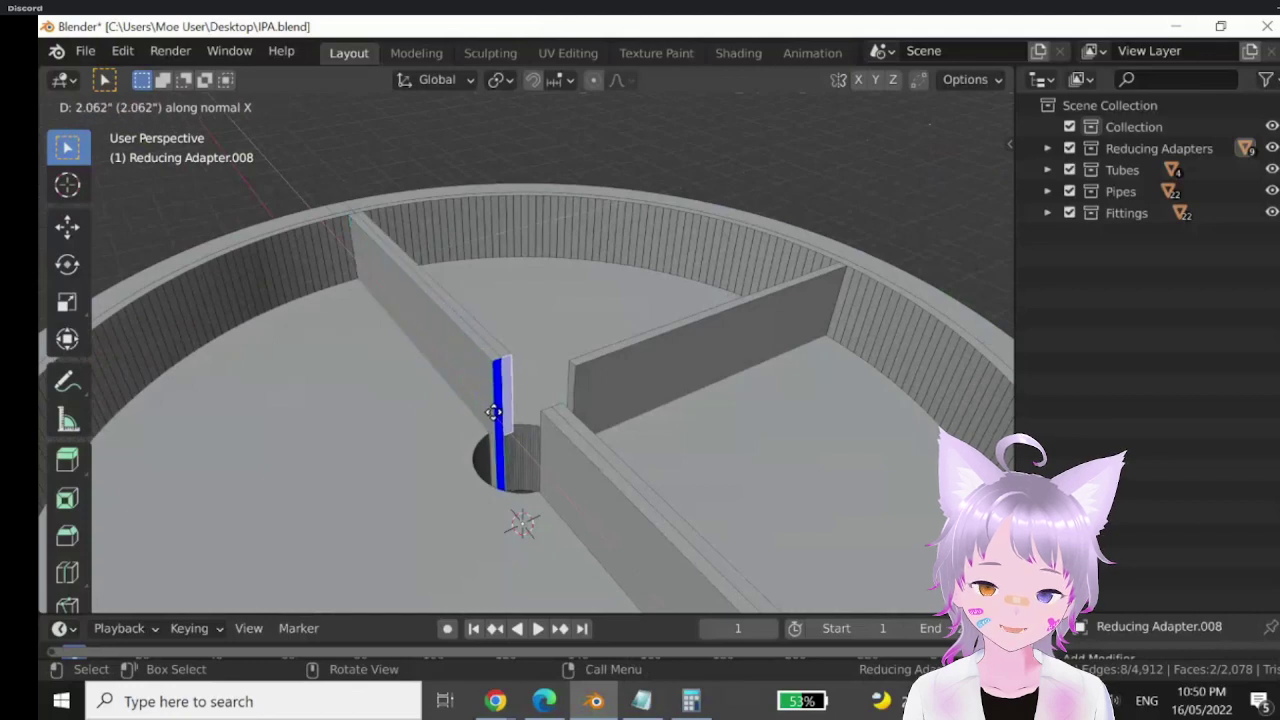
pyautogui.click(488, 408)
# - Extrude the remaining narrow inner wall face about 2.06 inches along global Y toward the center hole as a fourth divider
pyautogui.moveTo(488, 408); pyautogui.dragTo(423, 338, button='middle')
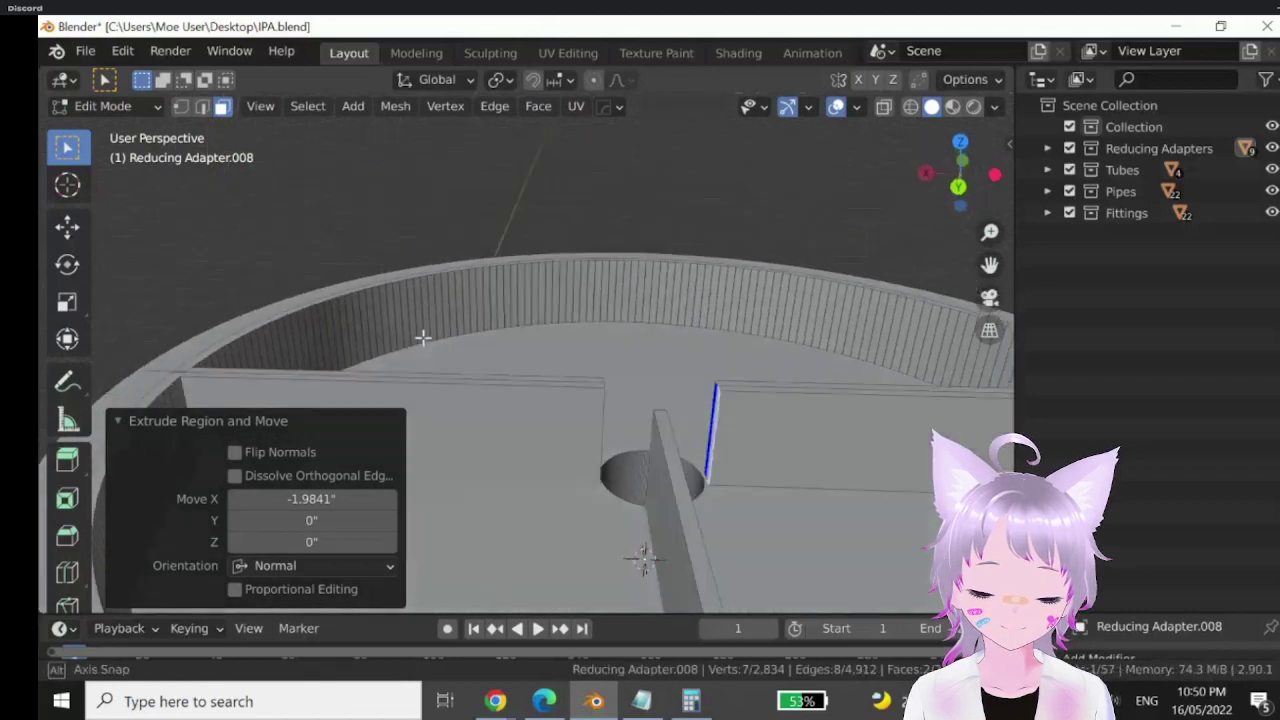
pyautogui.click(623, 295)
pyautogui.moveTo(627, 346); pyautogui.dragTo(706, 391, button='middle')
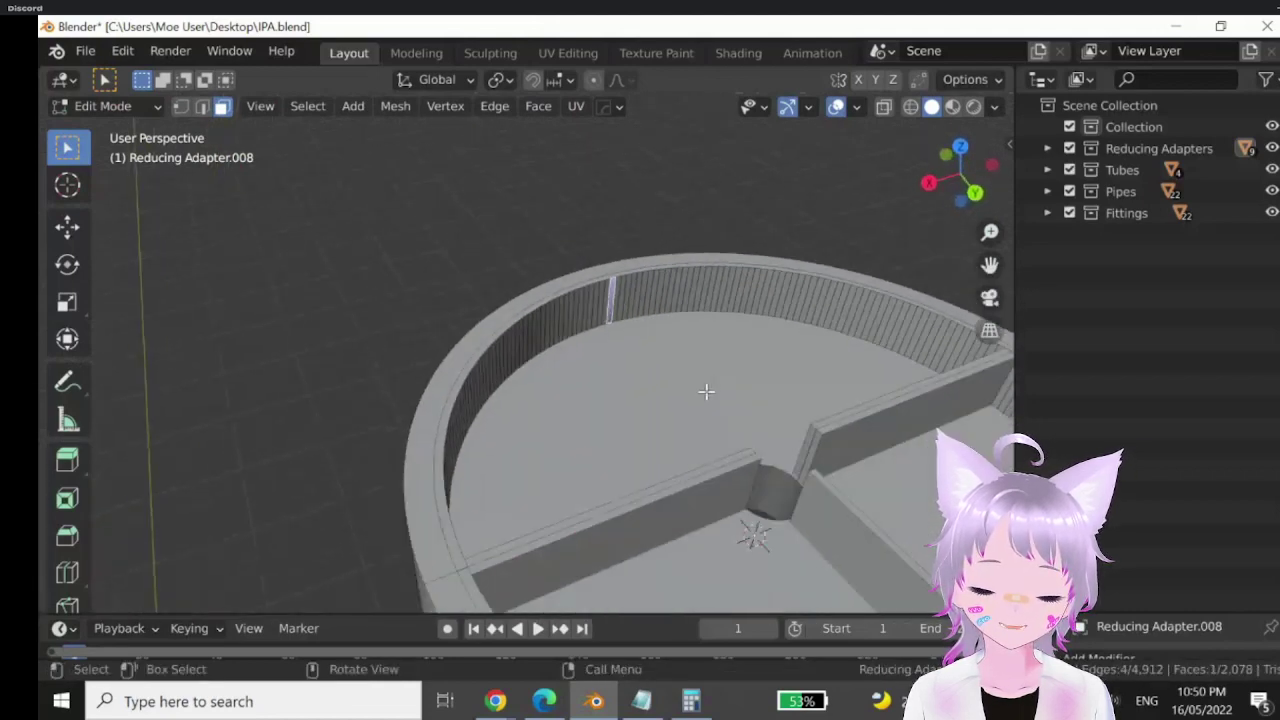
pyautogui.press('e')
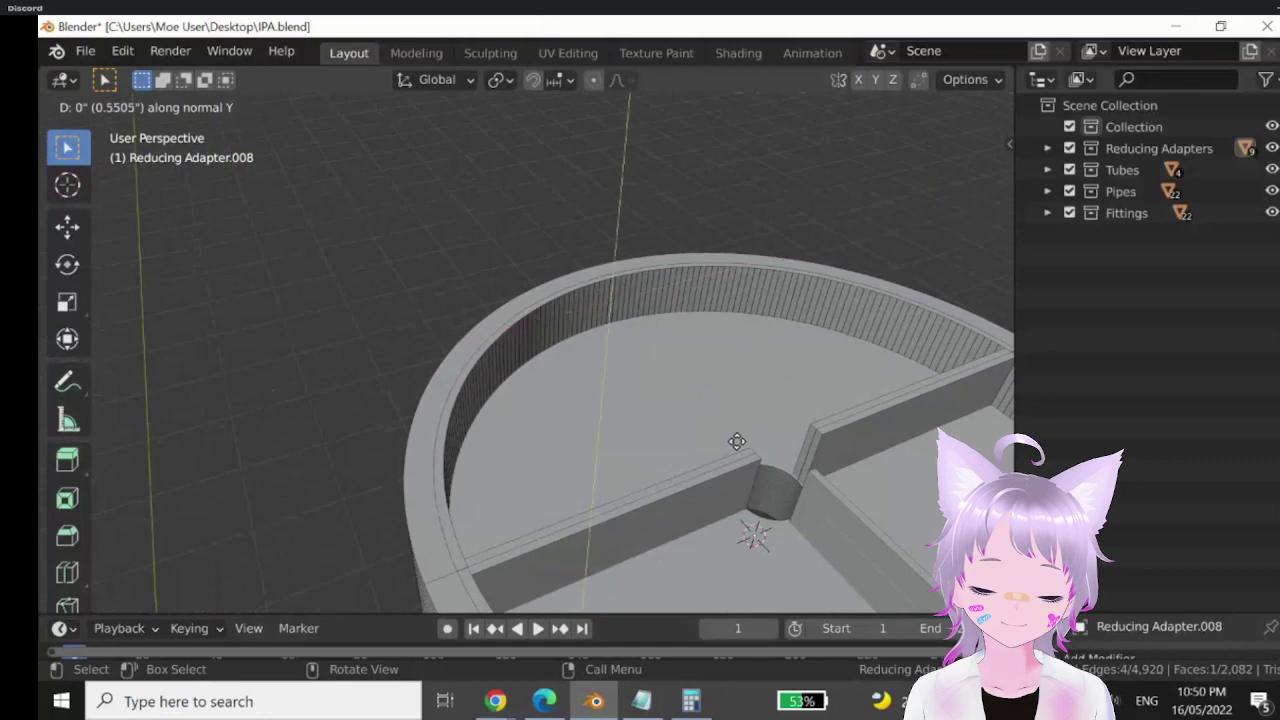
pyautogui.press('y')
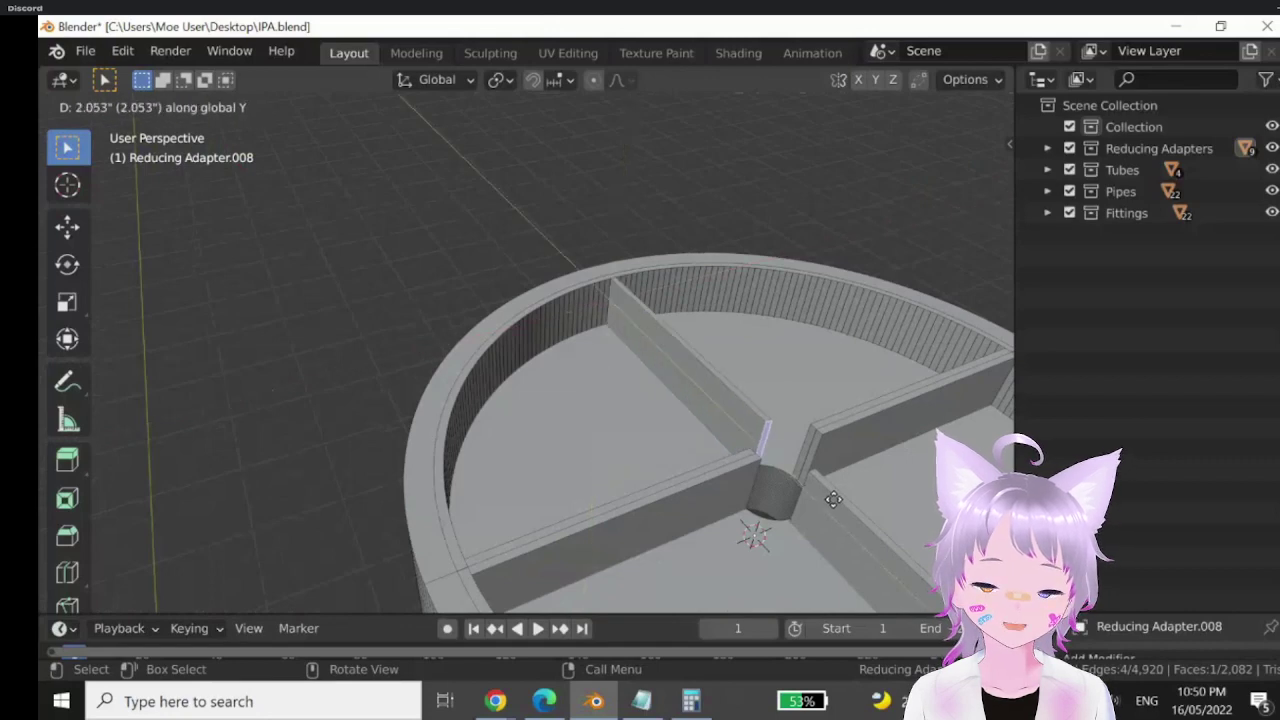
pyautogui.click(834, 500)
pyautogui.moveTo(689, 466); pyautogui.dragTo(751, 430, button='middle')
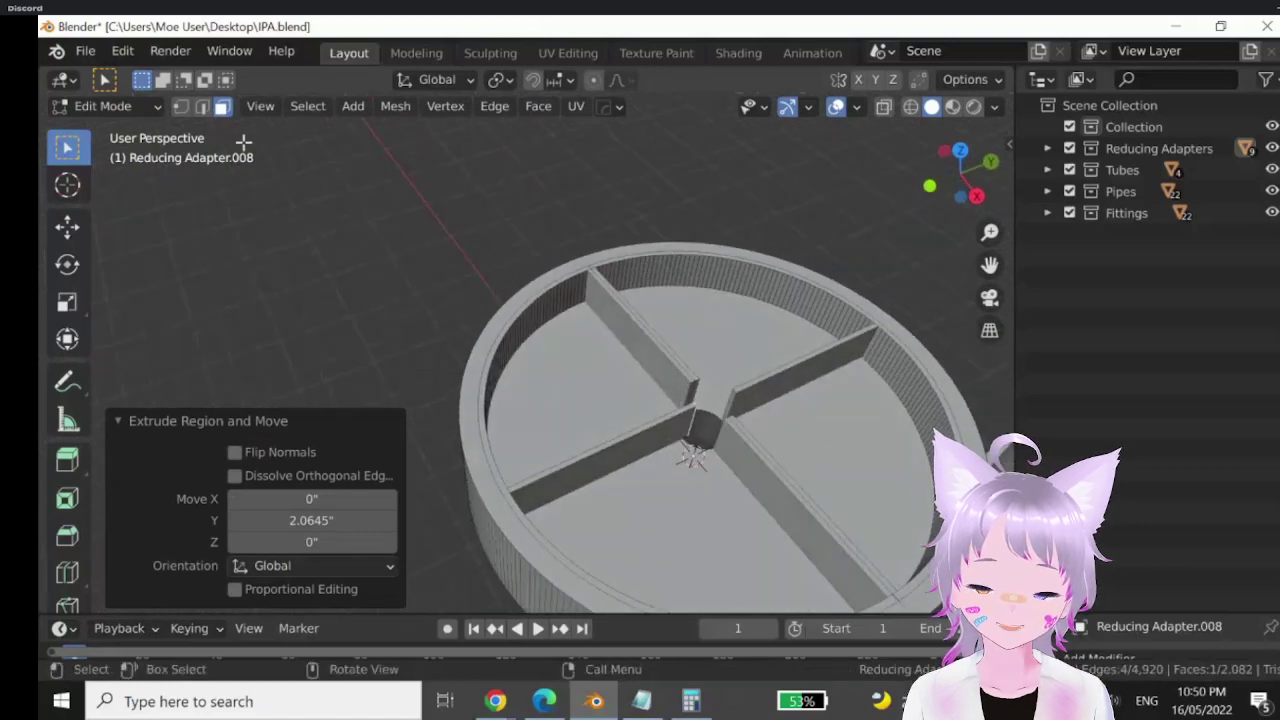
# - Select the center hole's rim edge loop in vertex mode and extrude it about 0.49 inches along global Z as a central tube
pyautogui.click(180, 106)
pyautogui.scroll(2, 735, 449)
pyautogui.moveTo(735, 449); pyautogui.dragTo(706, 411, button='middle')
pyautogui.press('b')
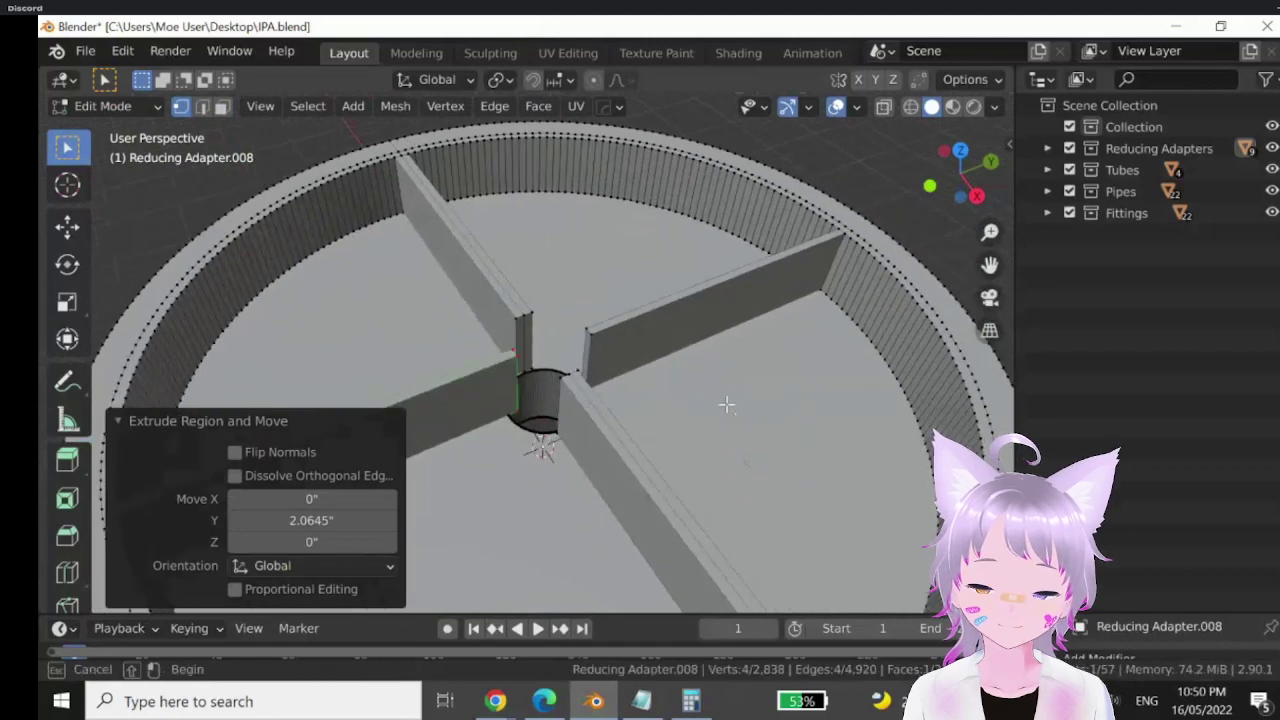
pyautogui.moveTo(726, 404); pyautogui.dragTo(537, 447)
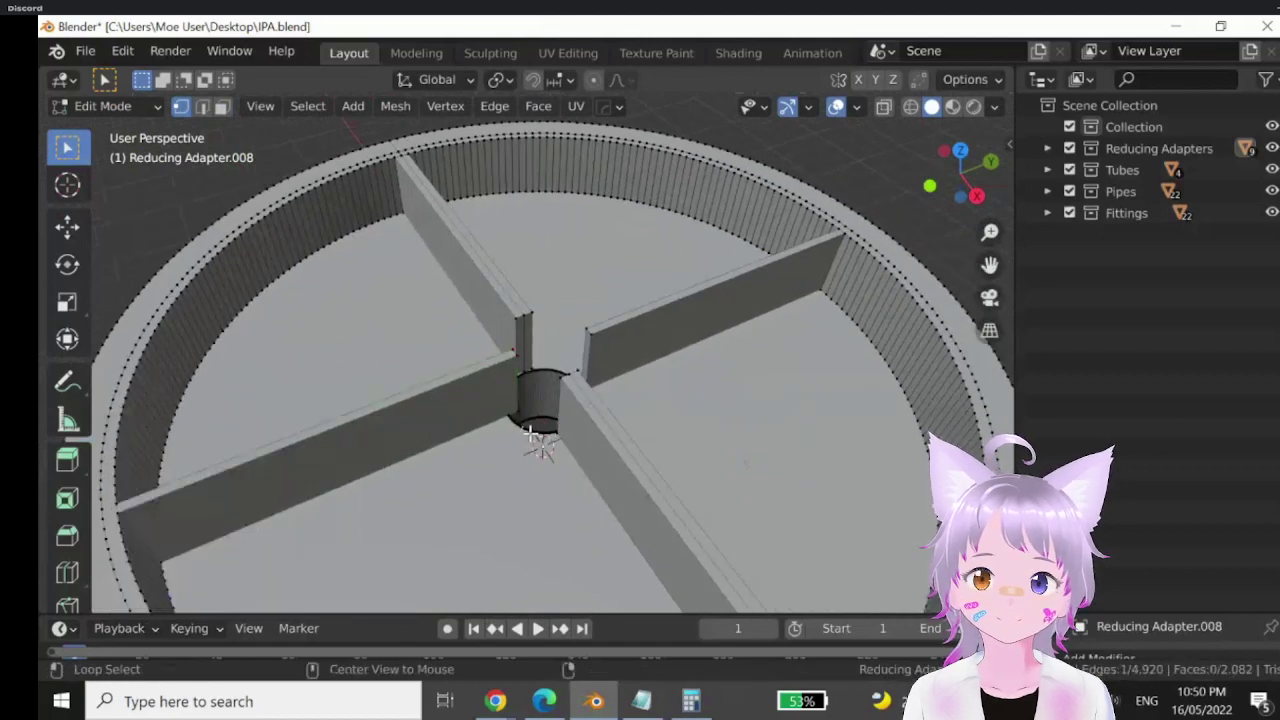
pyautogui.keyDown('alt'); pyautogui.click(529, 424); pyautogui.keyUp('alt')
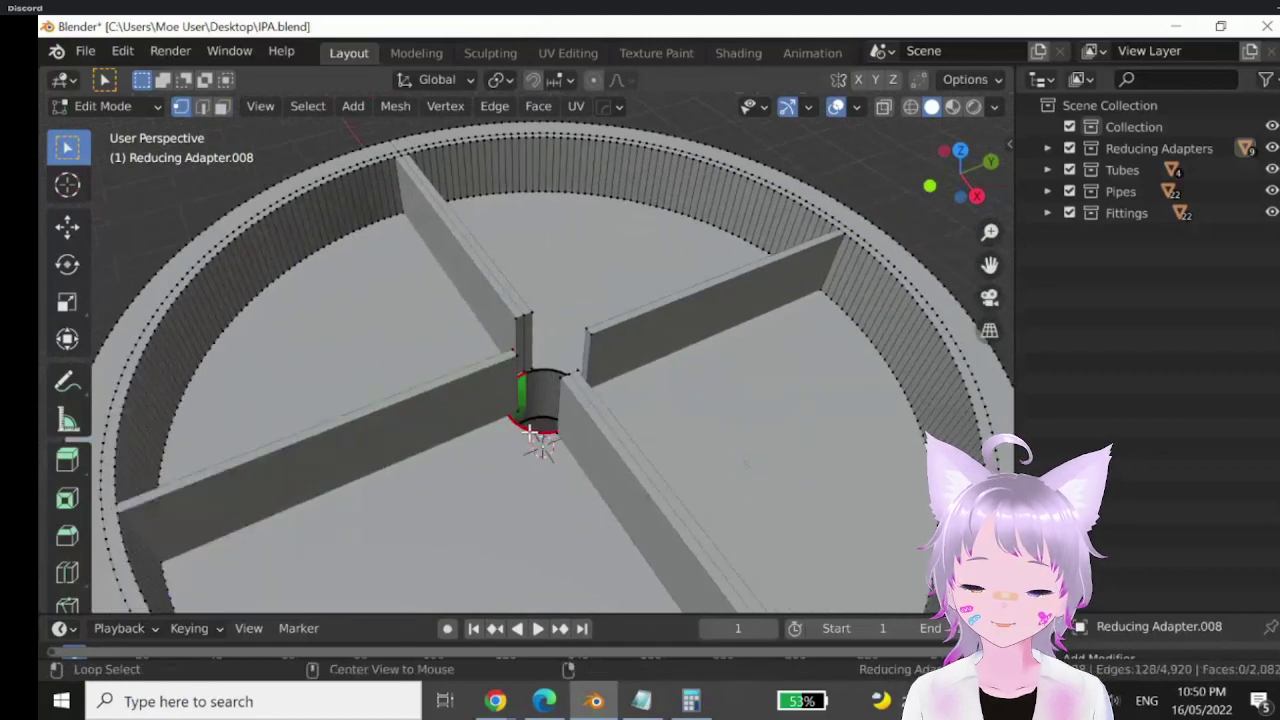
pyautogui.keyDown('alt'); pyautogui.keyDown('shift'); pyautogui.click(548, 372); pyautogui.keyUp('shift'); pyautogui.keyUp('alt')
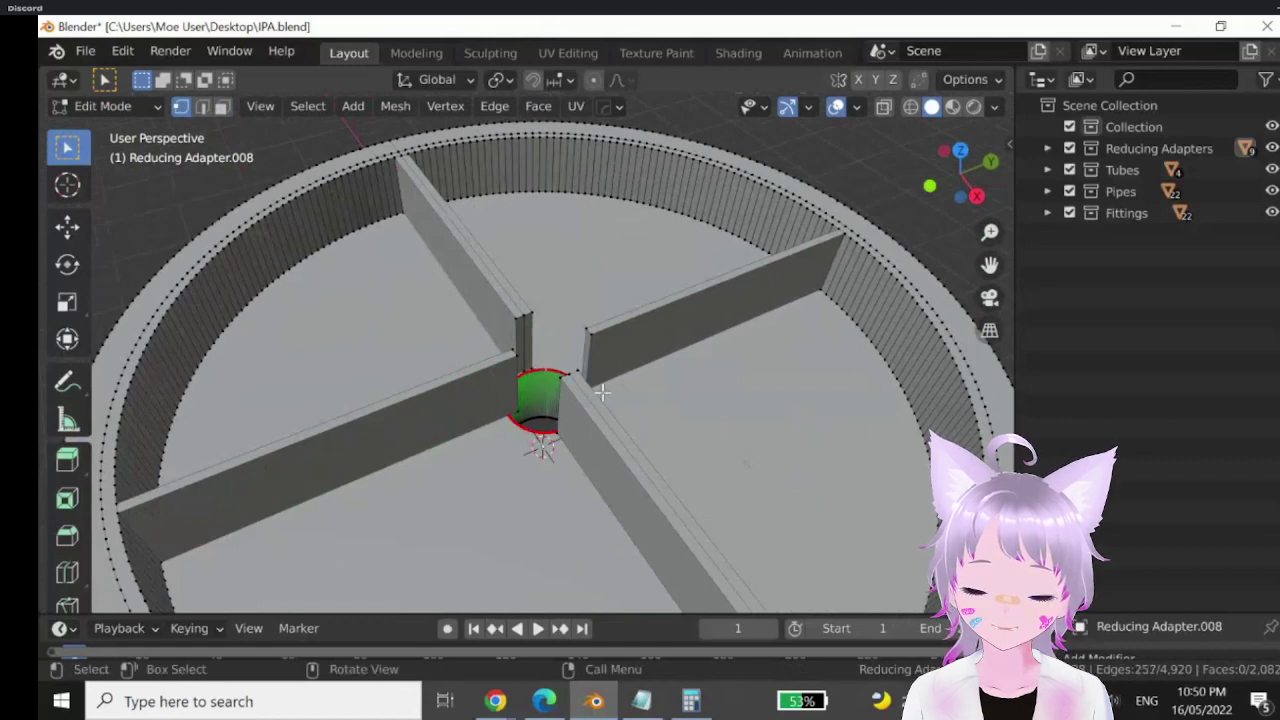
pyautogui.moveTo(611, 395); pyautogui.dragTo(589, 363, button='middle')
pyautogui.press('e')
pyautogui.press('z')
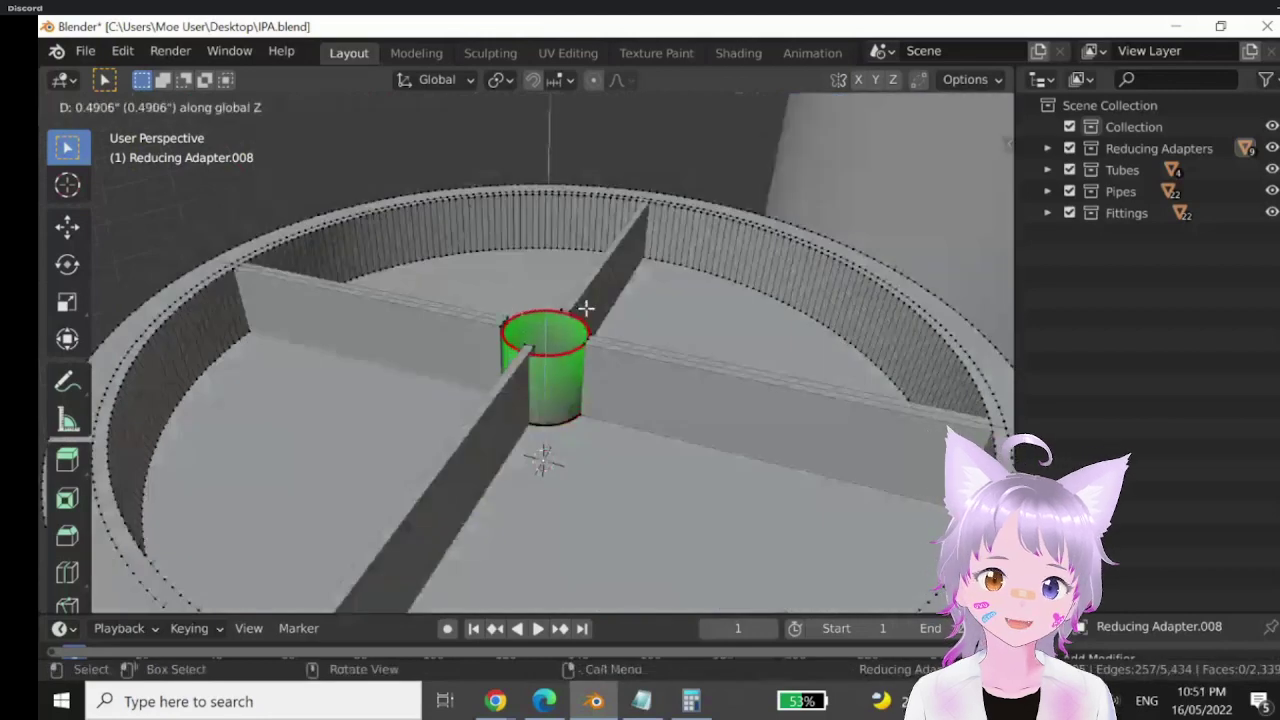
pyautogui.click(586, 306)
pyautogui.click(483, 151)
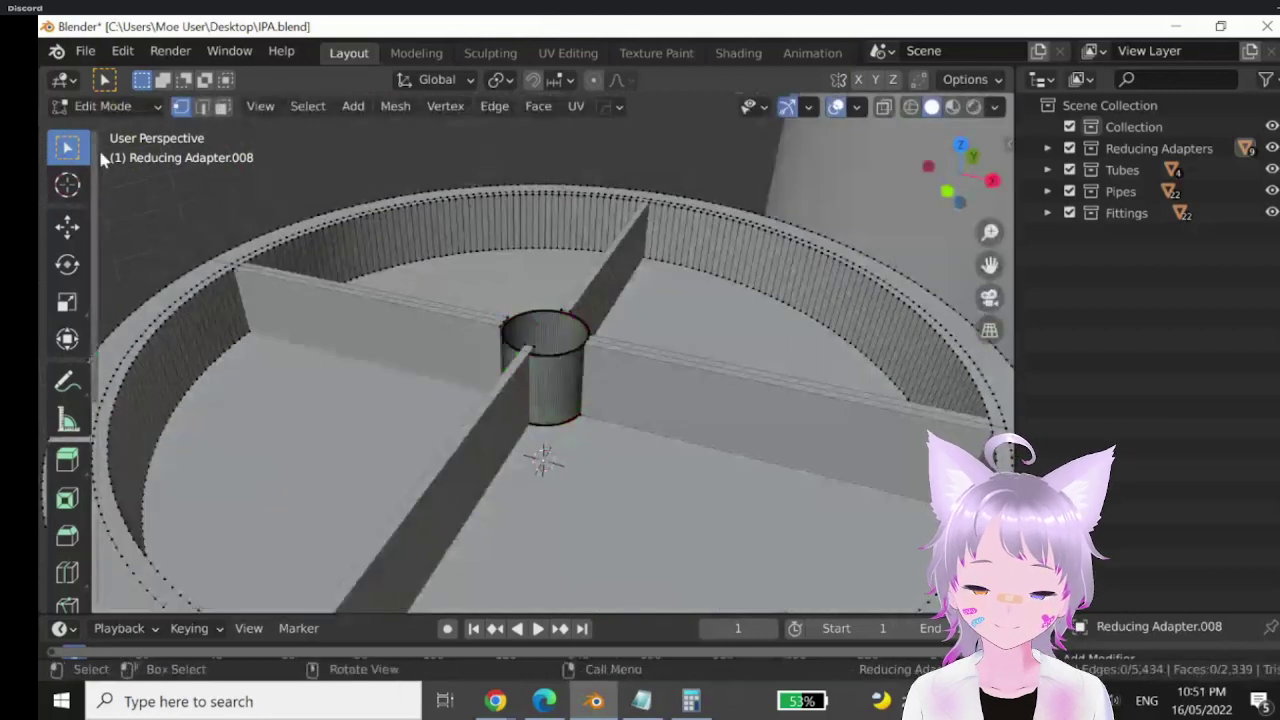
# - Return the adapter to Object Mode and examine its four dividers and central tube
pyautogui.scroll(-2, 466, 404)
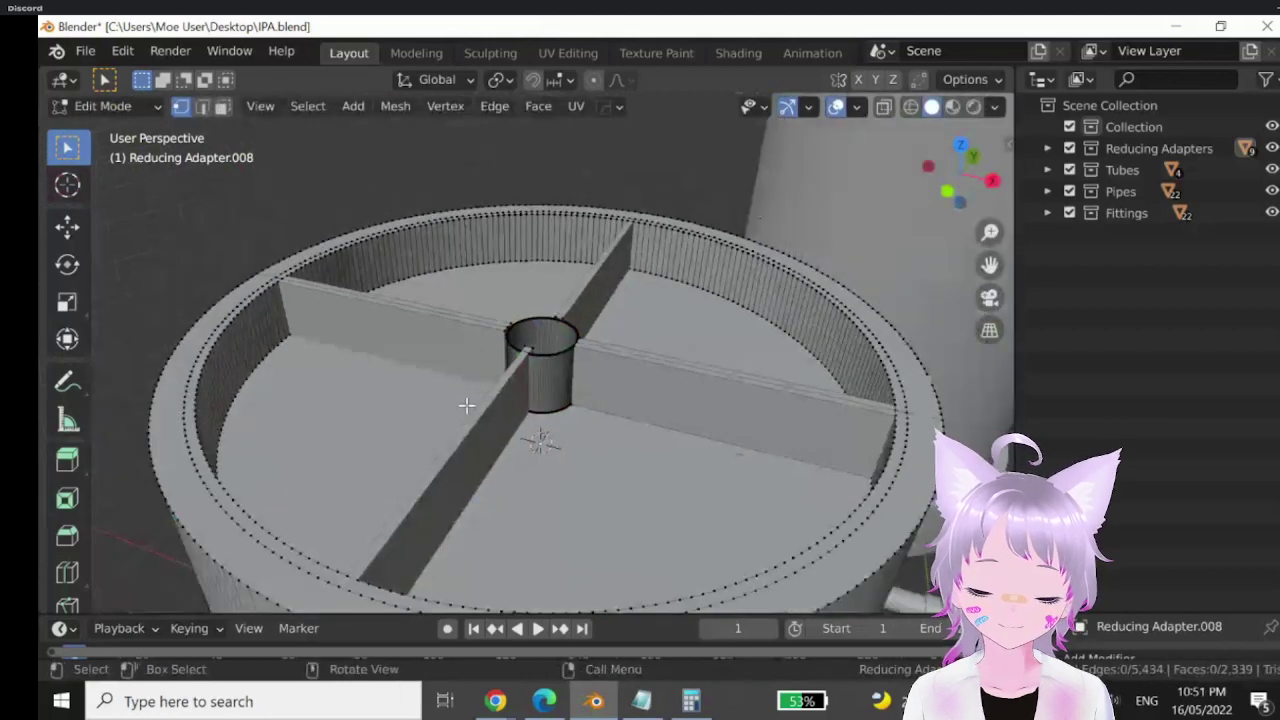
pyautogui.moveTo(466, 404); pyautogui.dragTo(247, 274, button='middle')
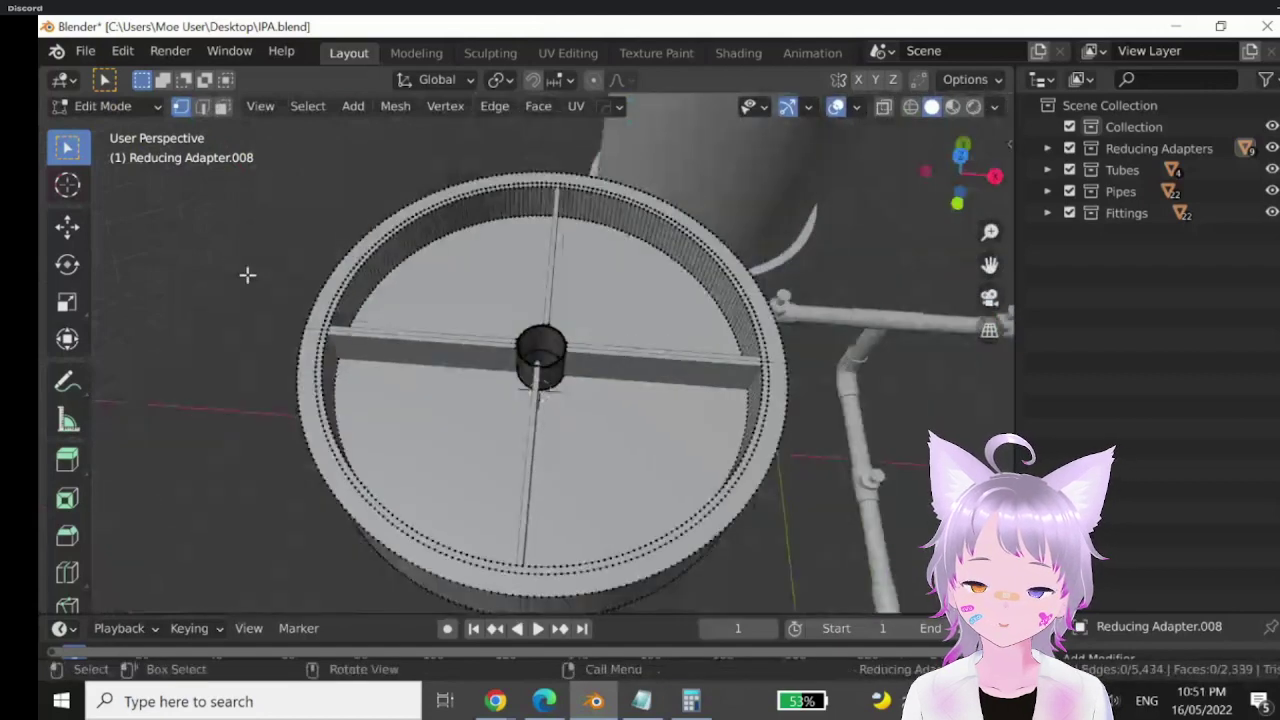
pyautogui.press('Tab')
pyautogui.moveTo(557, 409); pyautogui.dragTo(434, 320, button='middle')
pyautogui.scroll(2, 567, 412)
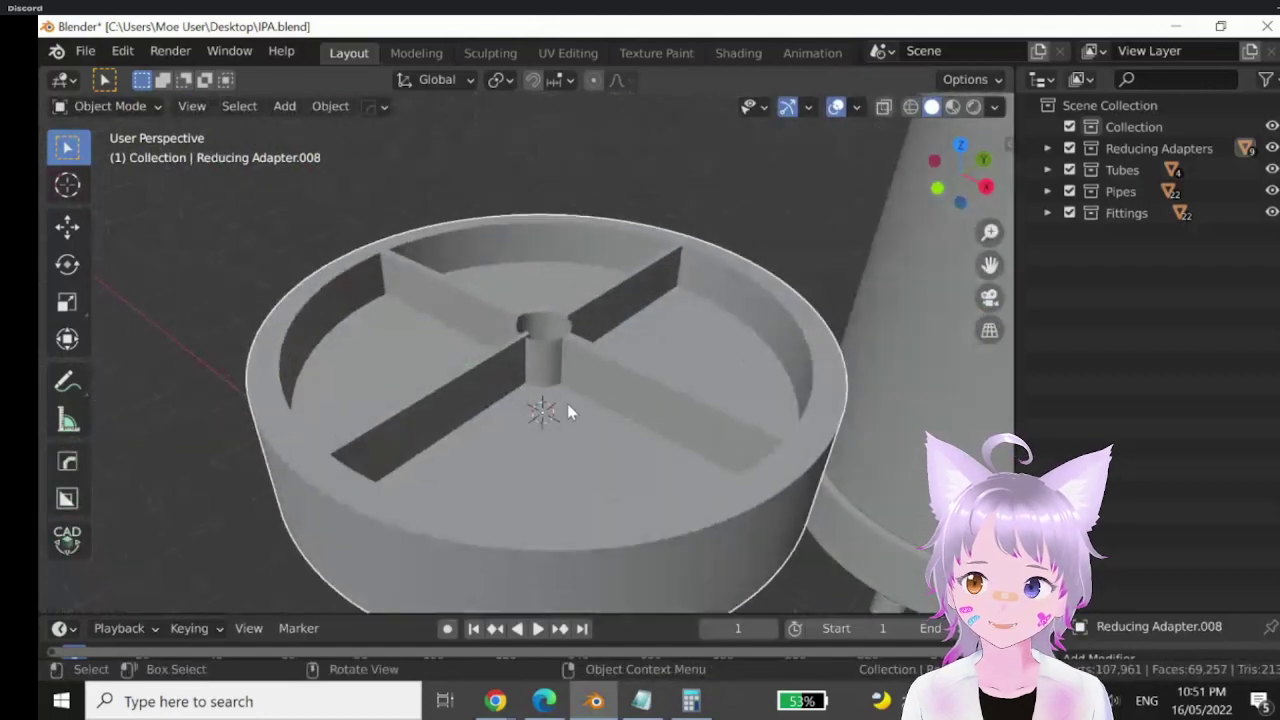
pyautogui.scroll(-3, 599, 414)
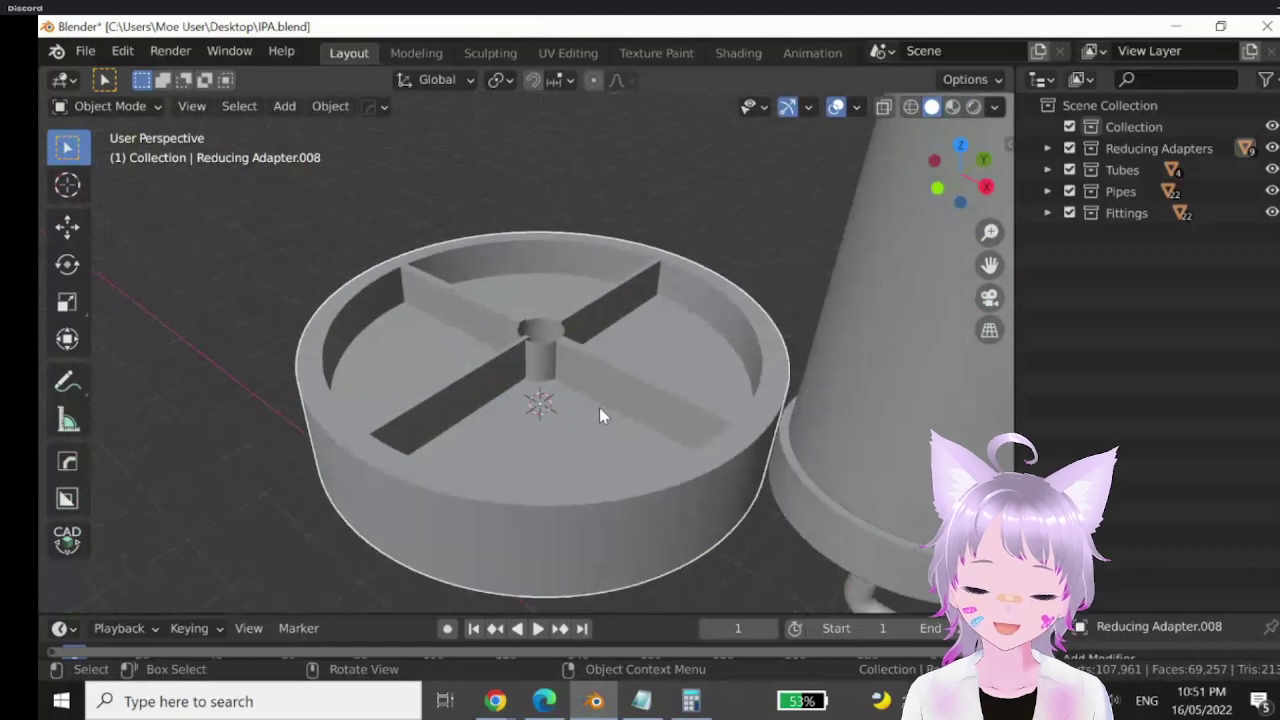
# - Try a small freehand annotation where one divider meets the adapter's wall, and remove the annotation note
pyautogui.click(68, 381)
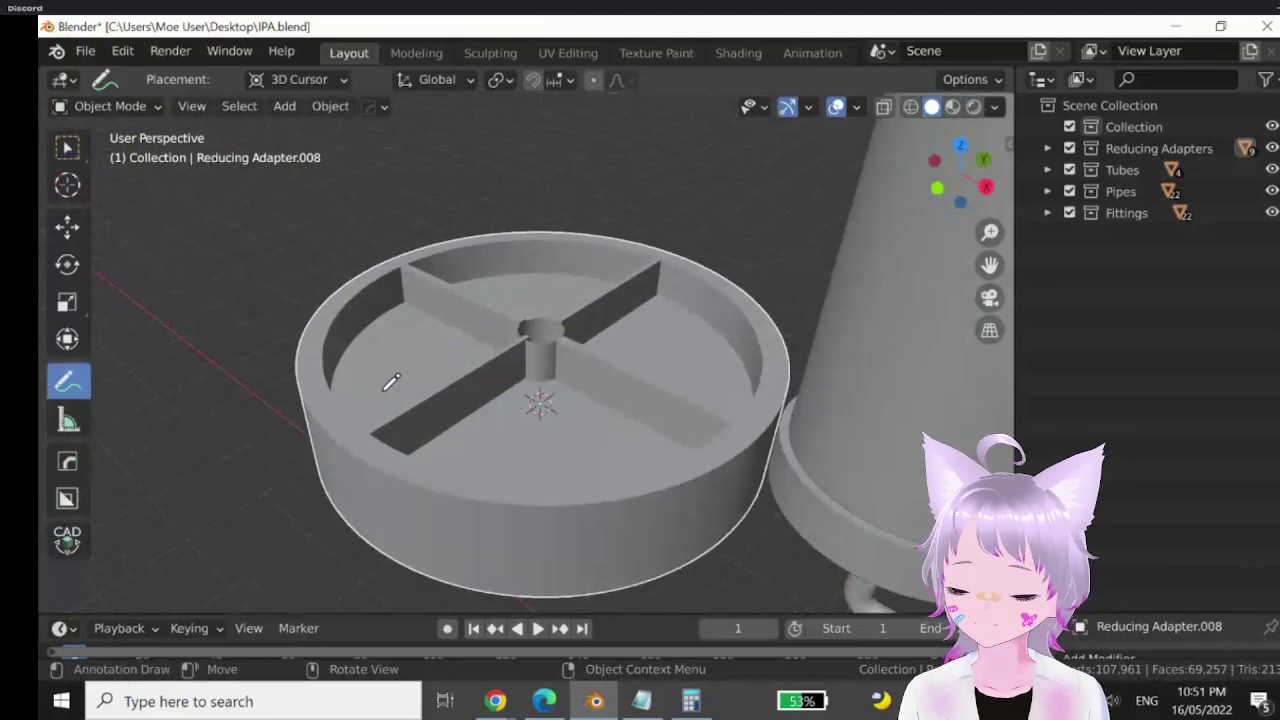
pyautogui.hotkey('shift', 's')
pyautogui.click(330, 432)
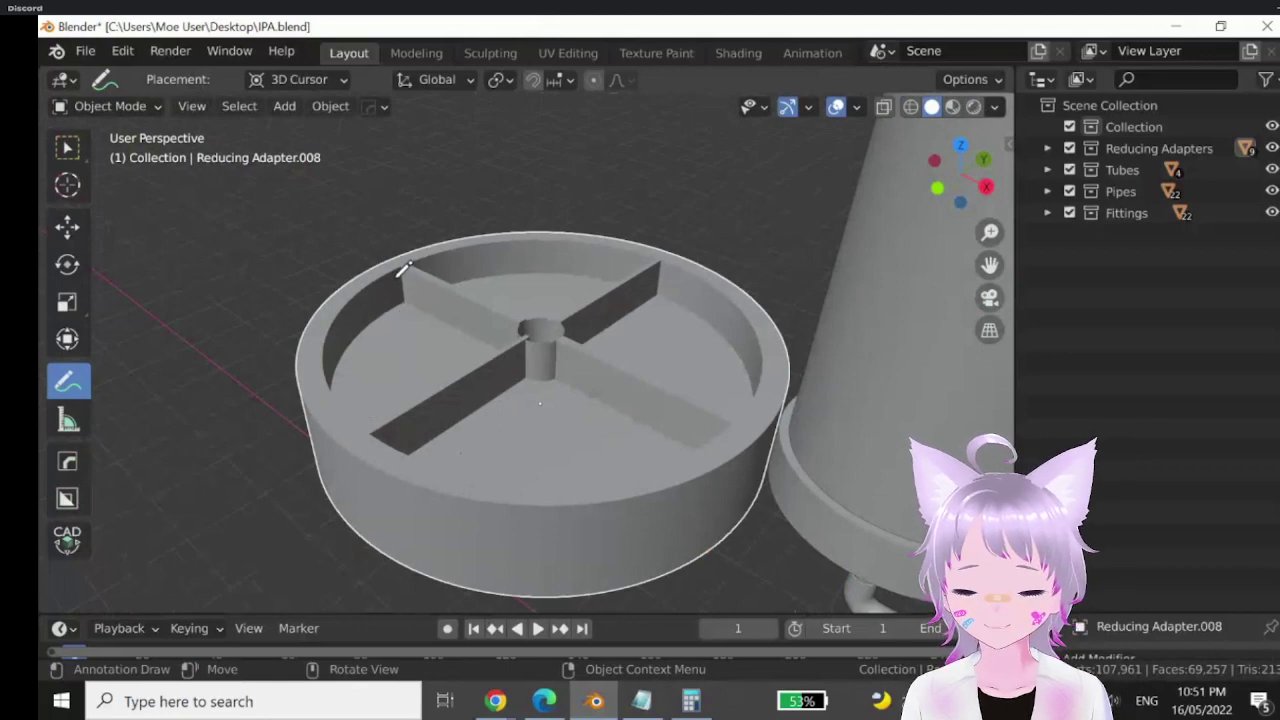
pyautogui.moveTo(398, 276); pyautogui.dragTo(400, 298)
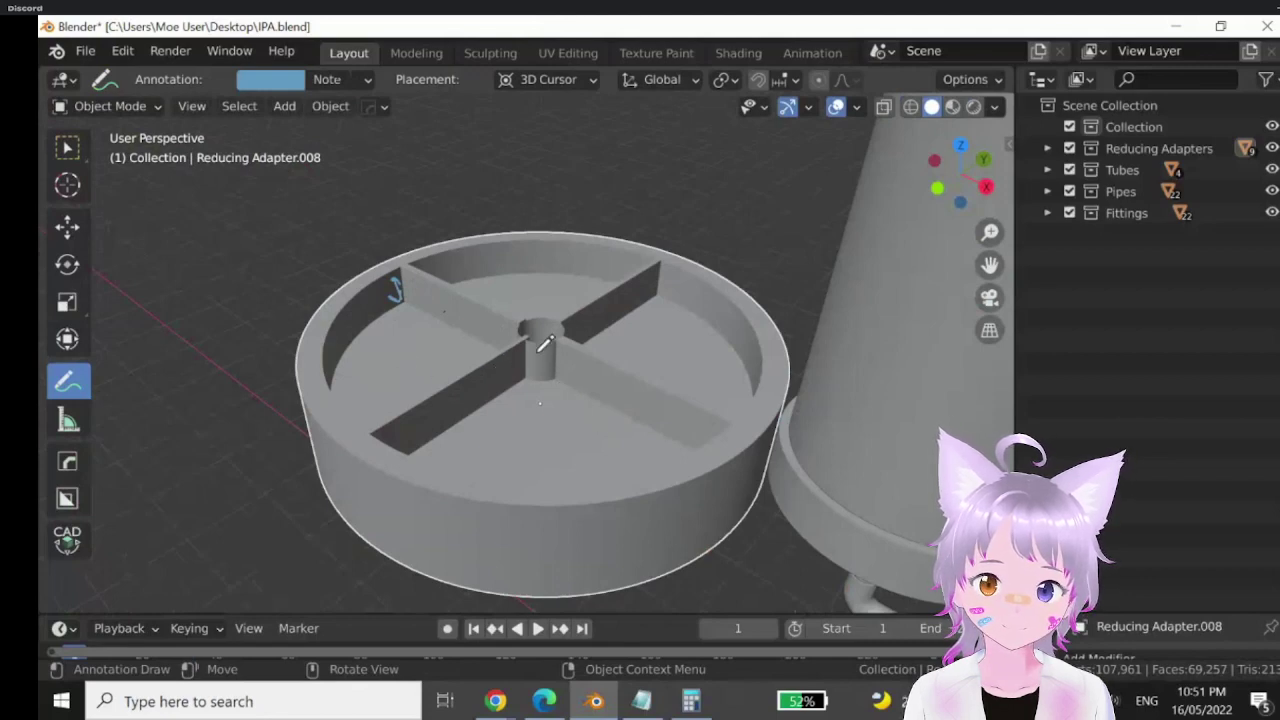
pyautogui.moveTo(537, 349); pyautogui.dragTo(558, 290, button='middle')
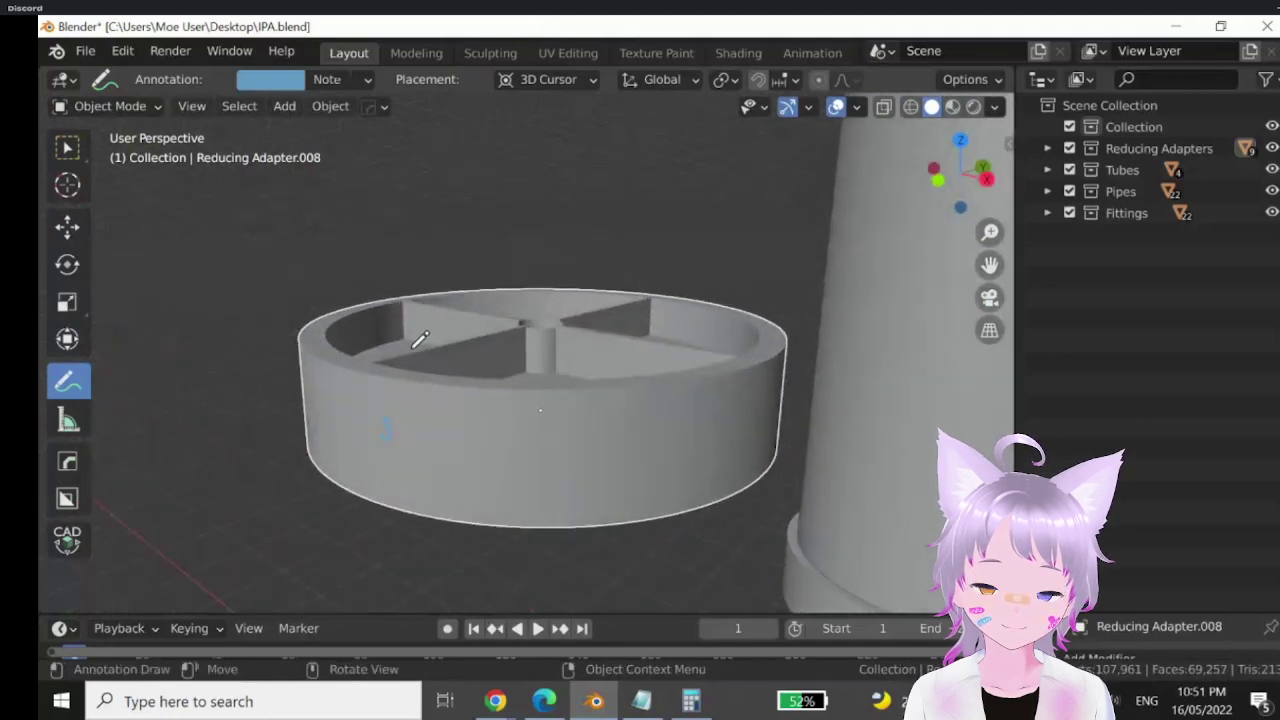
pyautogui.click(355, 82)
pyautogui.click(478, 121)
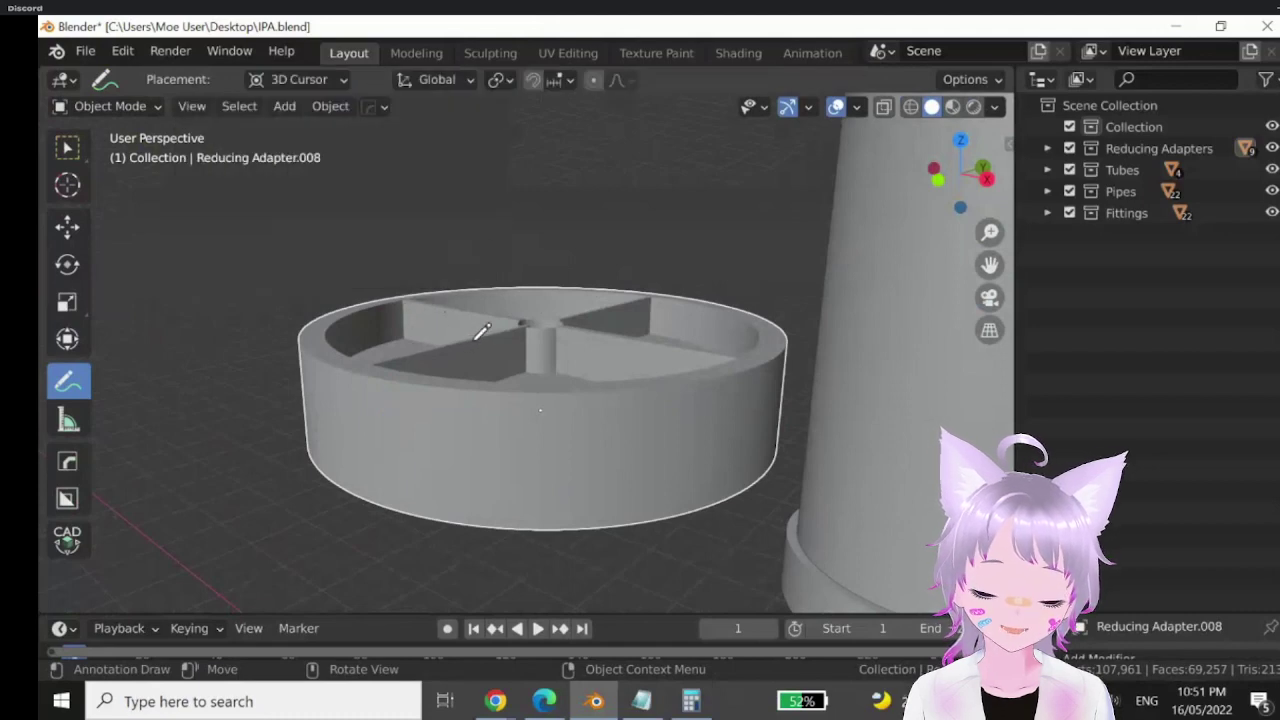
# - Leave the Annotate tool and delete the copied reducing adapter with the dividers
pyautogui.moveTo(480, 331); pyautogui.dragTo(460, 388, button='middle')
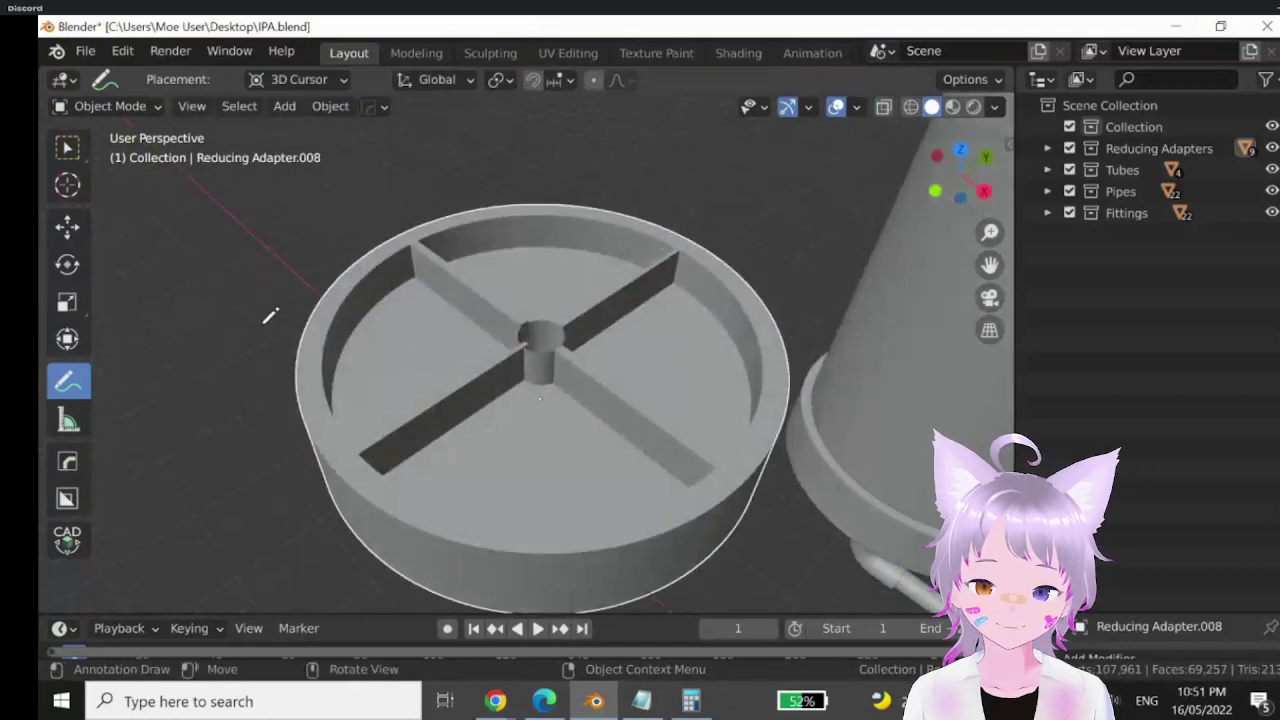
pyautogui.click(67, 147)
pyautogui.press('x')
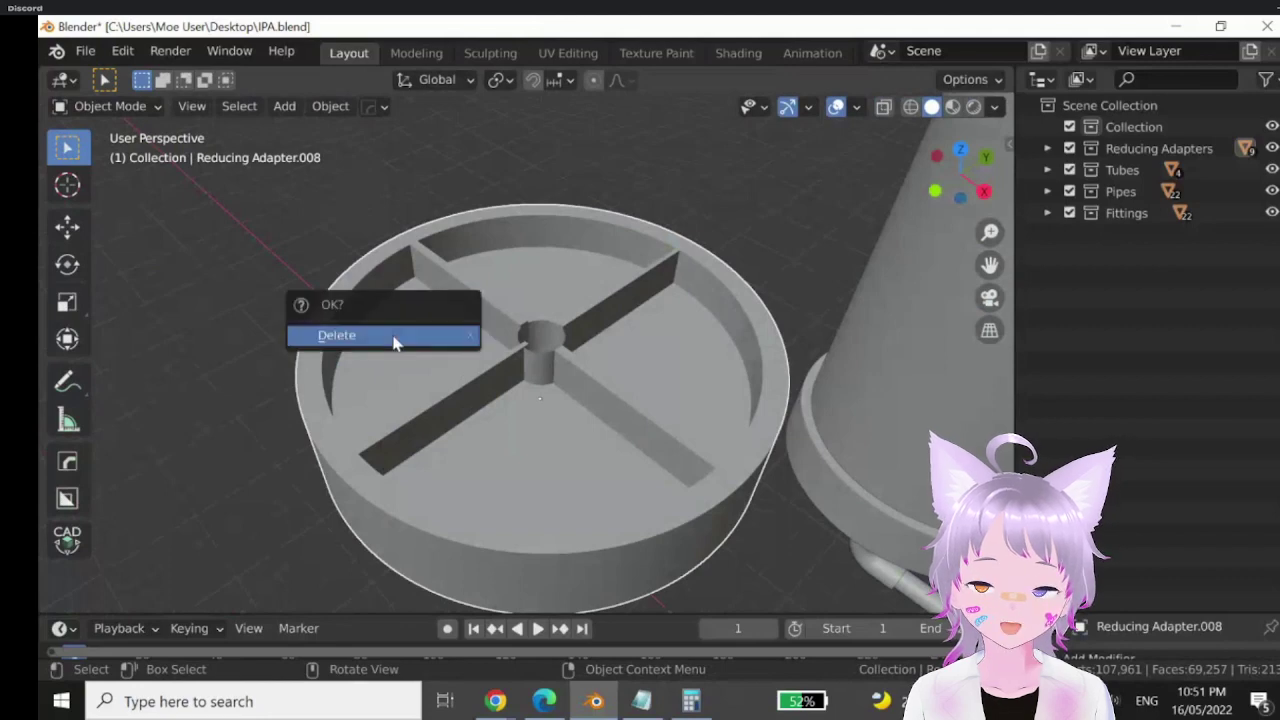
pyautogui.click(393, 341)
# - Examine the remaining pipe assembly, including the tall tank, the shorter tanks and their connecting pipes and valves
pyautogui.scroll(-3, 393, 343)
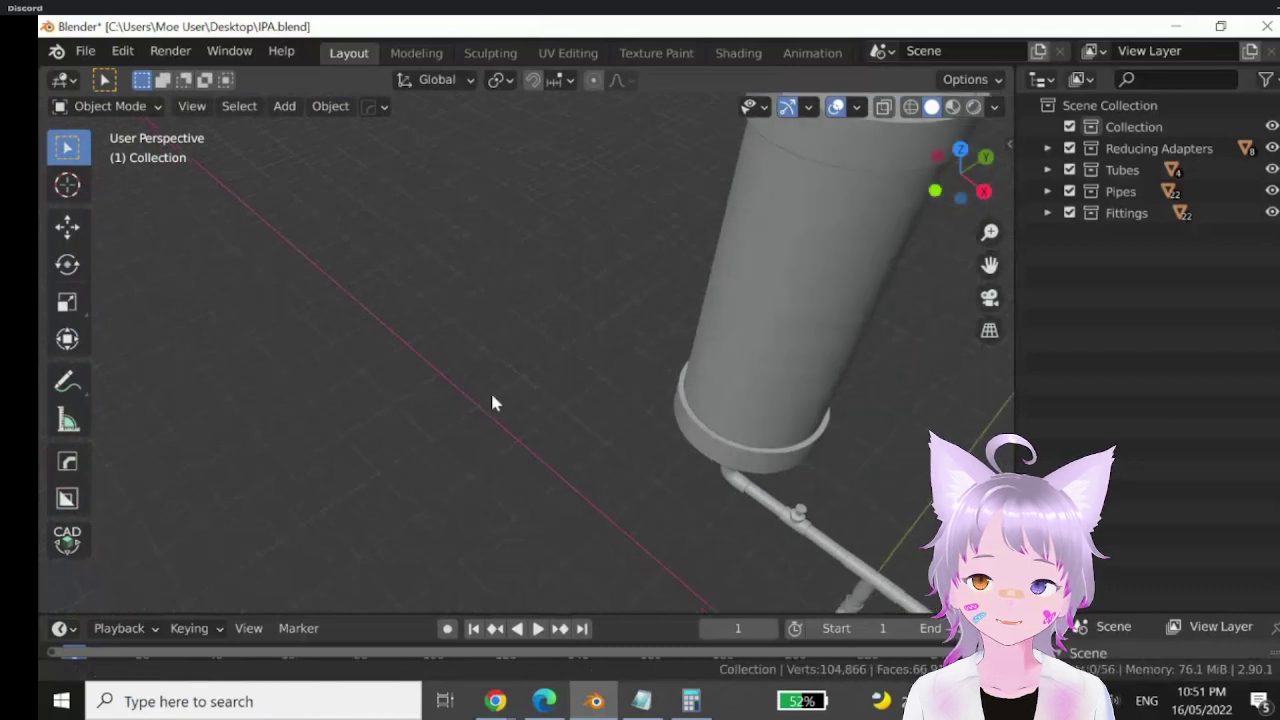
pyautogui.moveTo(491, 400); pyautogui.dragTo(307, 420, button='middle')
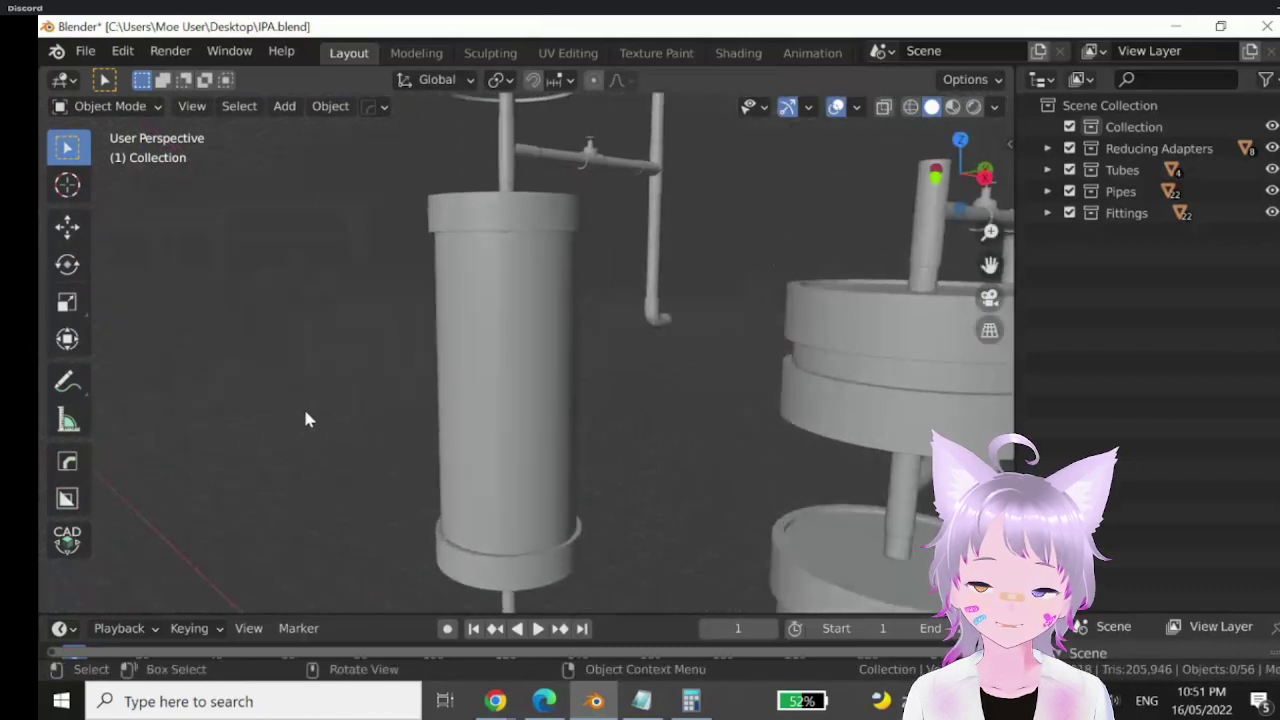
pyautogui.moveTo(467, 410); pyautogui.dragTo(481, 403, button='middle')
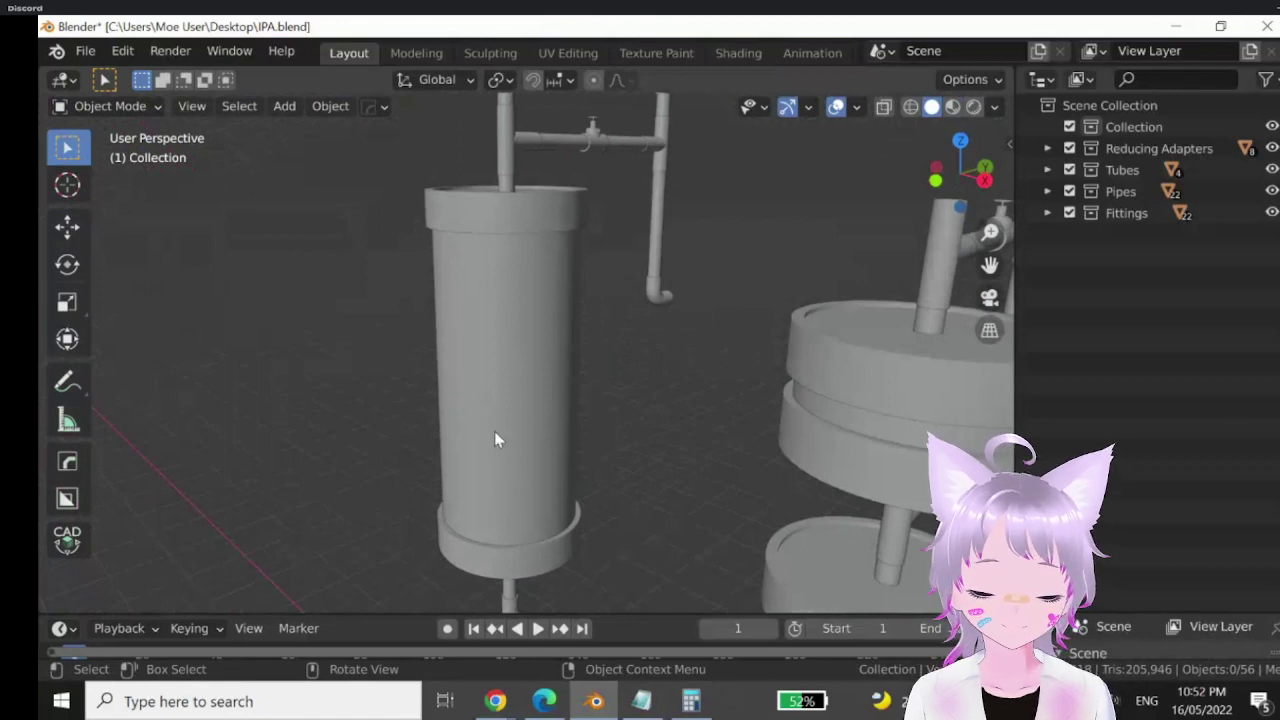
pyautogui.scroll(-2, 540, 314)
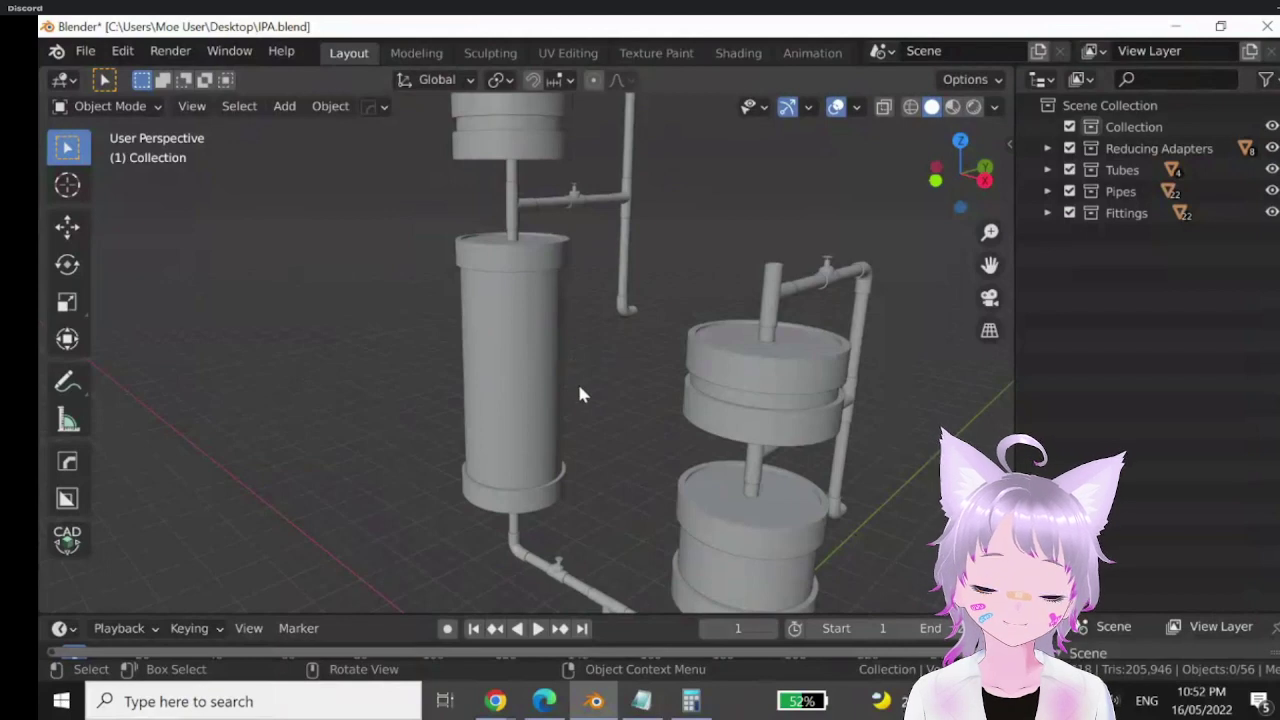
pyautogui.scroll(-2, 580, 393)
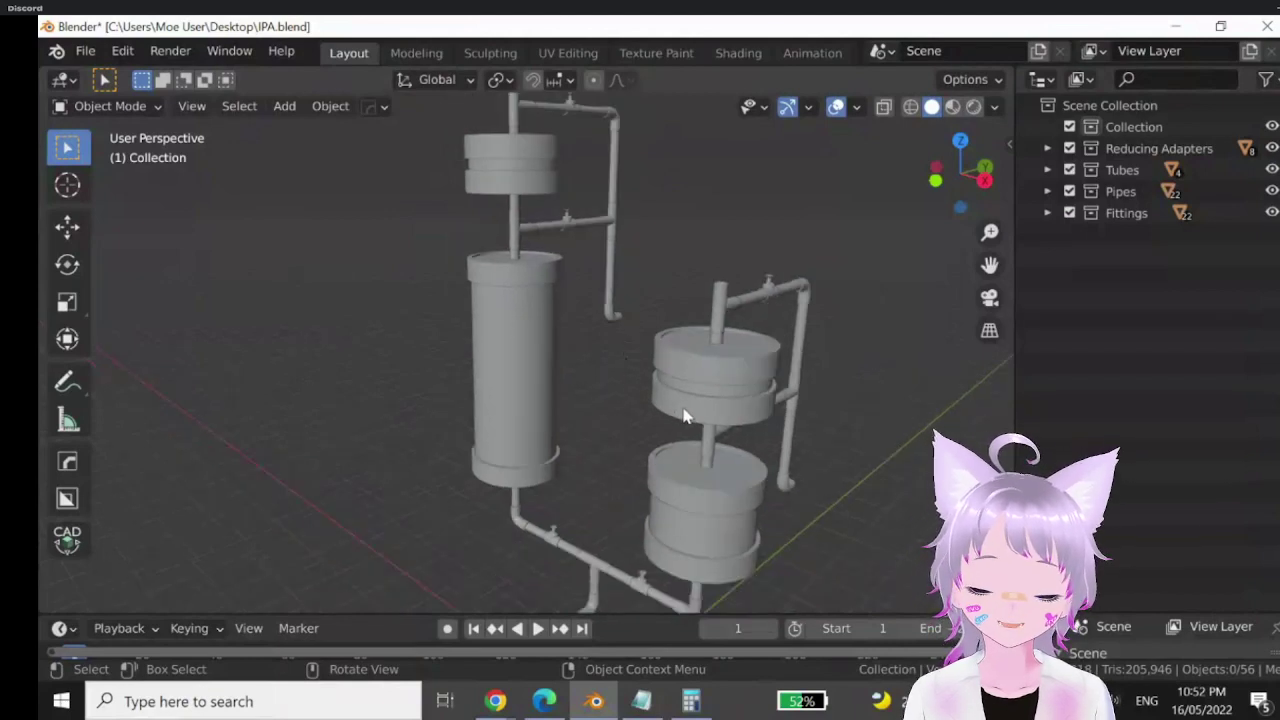
pyautogui.keyDown('shift'); pyautogui.moveTo(628, 364); pyautogui.dragTo(573, 340, button='middle'); pyautogui.keyUp('shift')
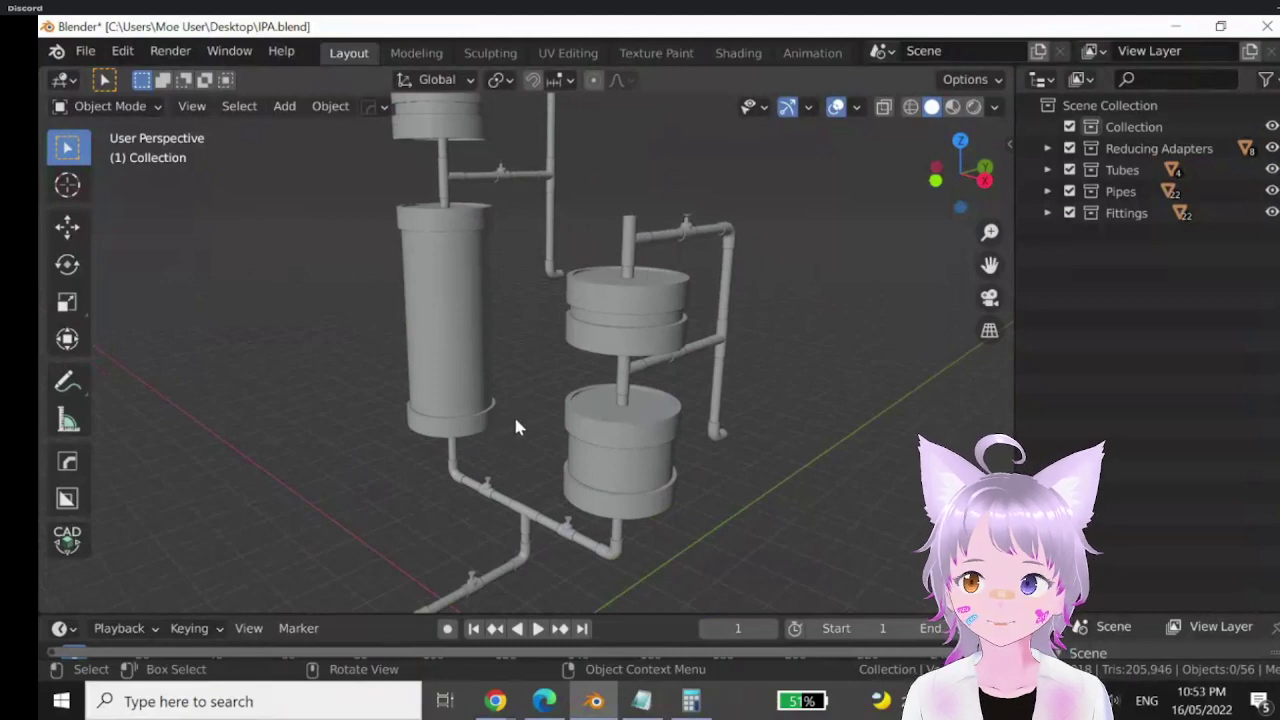
pyautogui.scroll(-3, 557, 460)
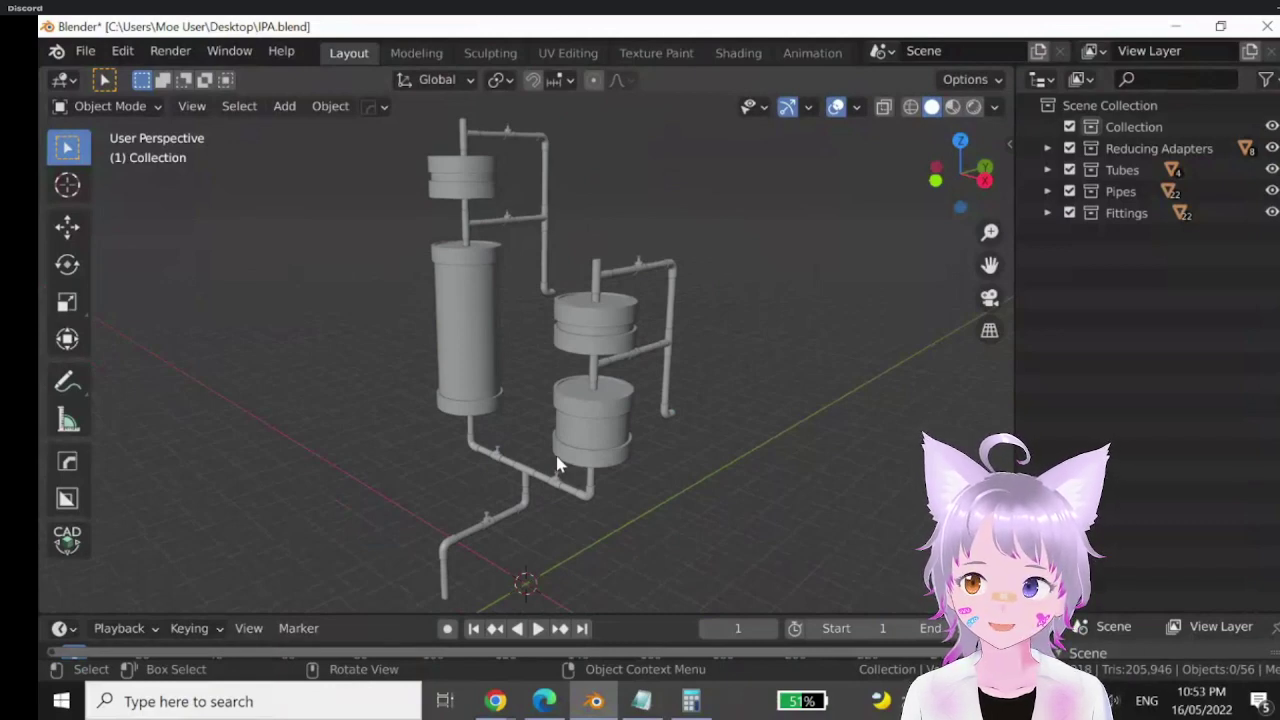
# - Open Paint with a blank canvas
pyautogui.click(58, 706)
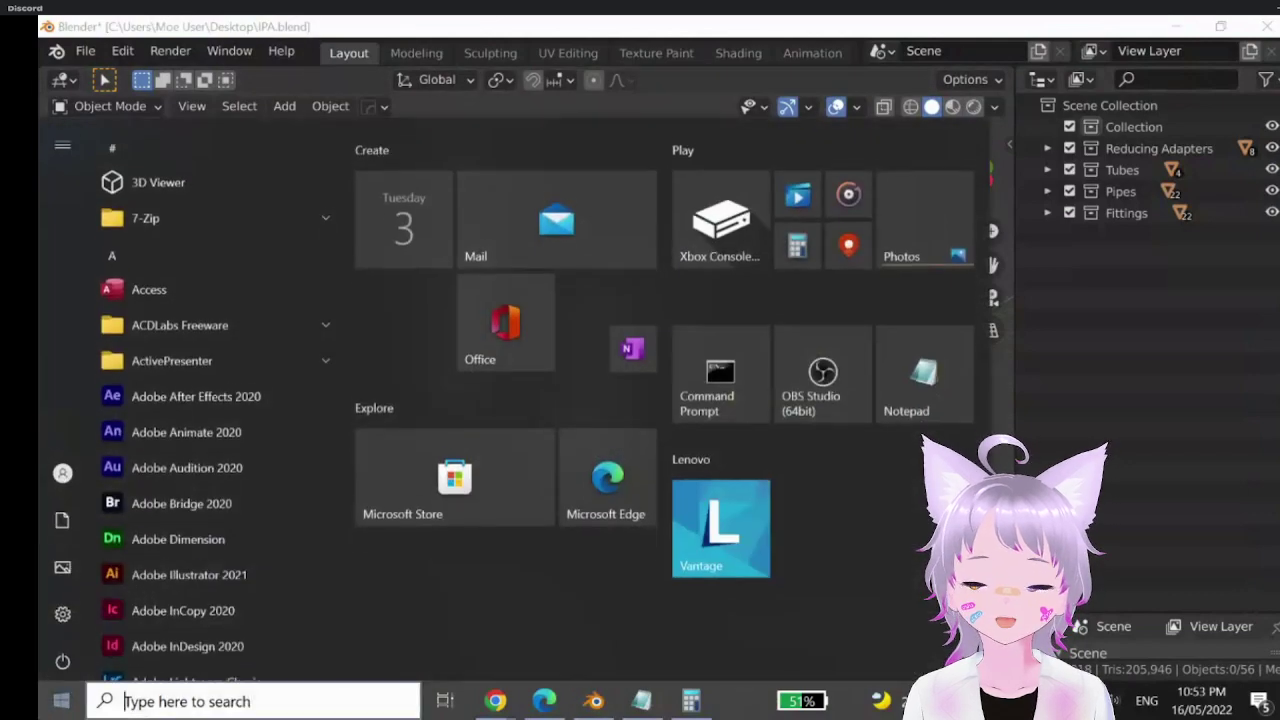
pyautogui.write('paint')
pyautogui.press('Return')
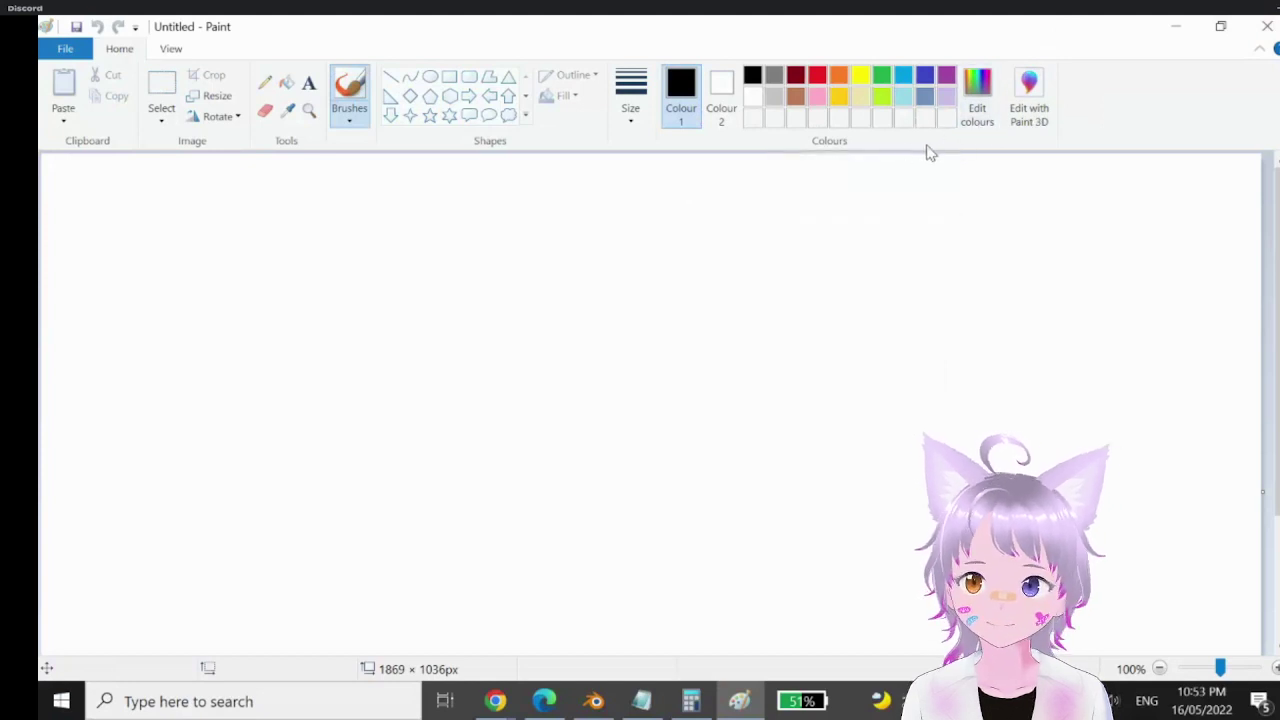
# - Glance back at the Blender model, return to Paint and draw a black rectangle outline about 1306 × 591 px
pyautogui.click(1175, 26)
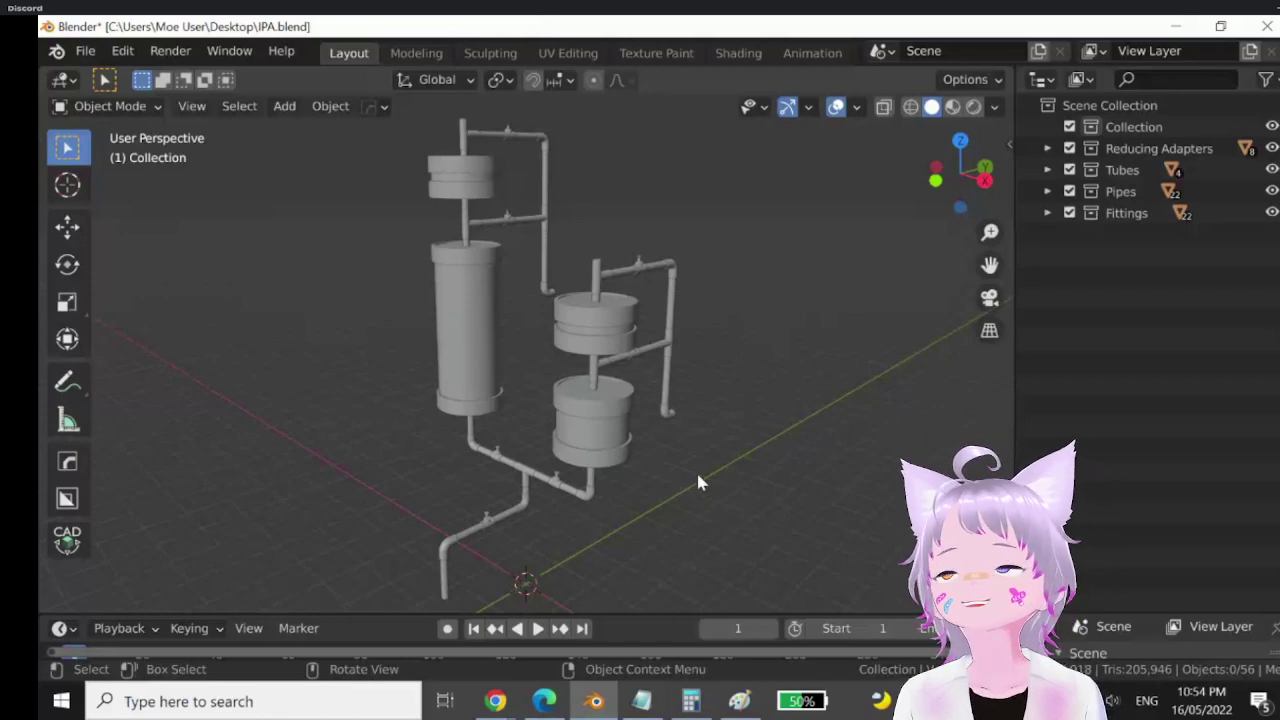
pyautogui.click(739, 701)
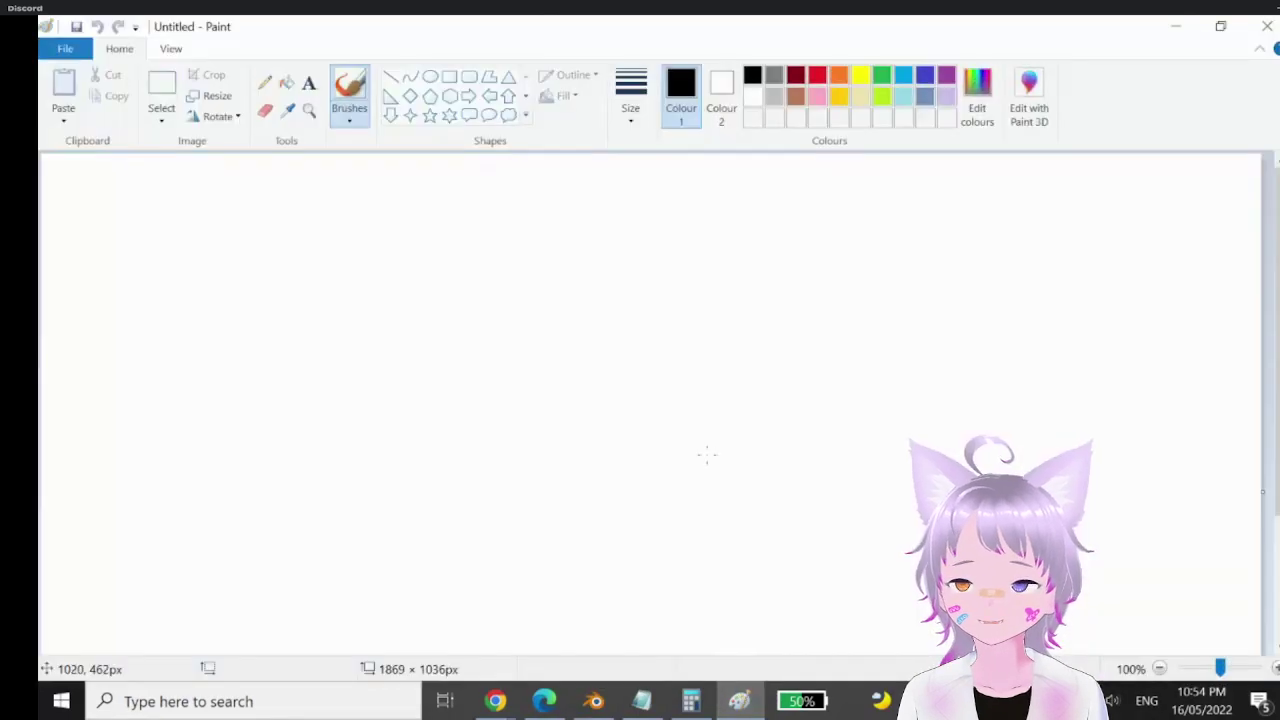
pyautogui.click(452, 77)
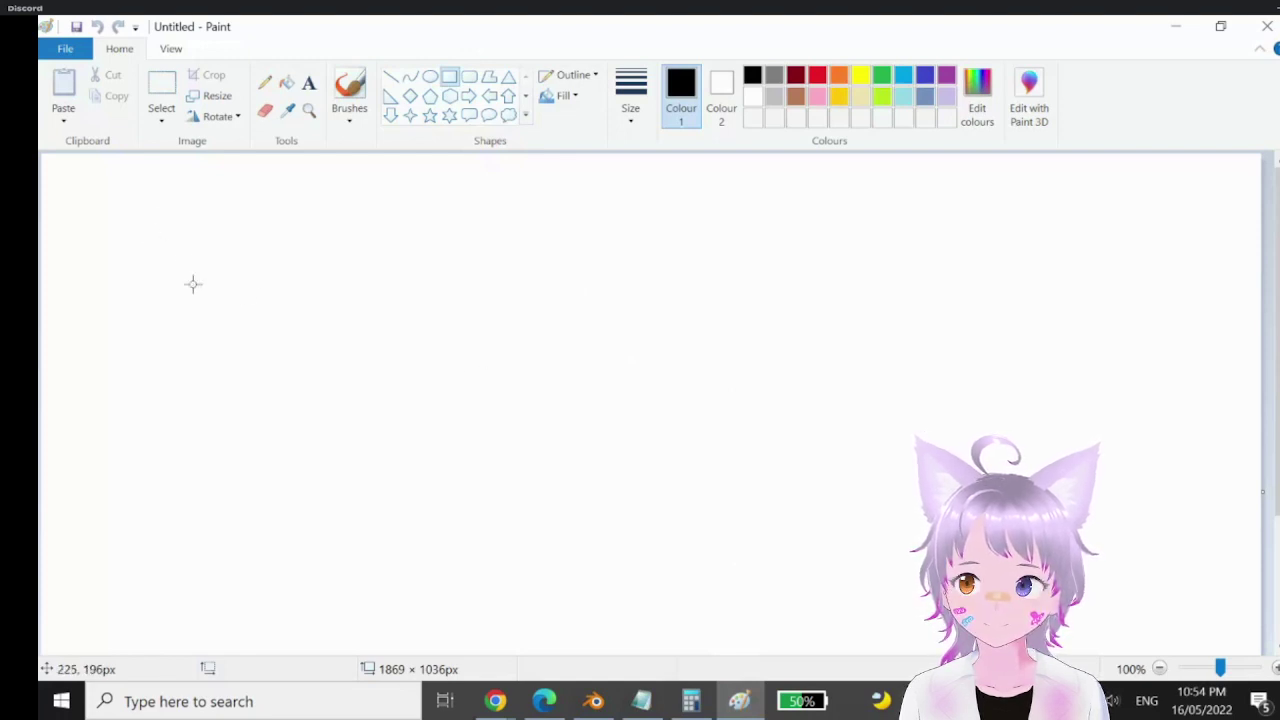
pyautogui.moveTo(145, 238); pyautogui.dragTo(998, 624)
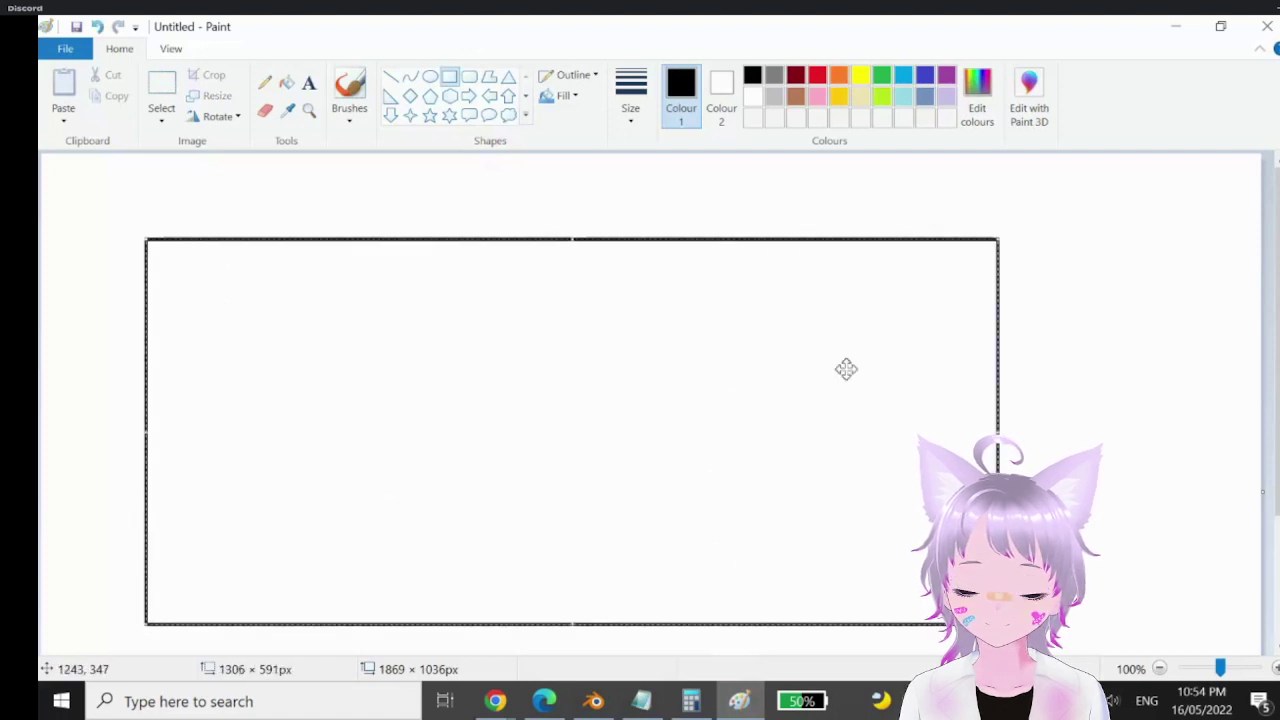
# - Draw a turquoise horizontal rectangle outline about 992 × 59 px, starting inside the black rectangle and extending past its side
pyautogui.click(1137, 431)
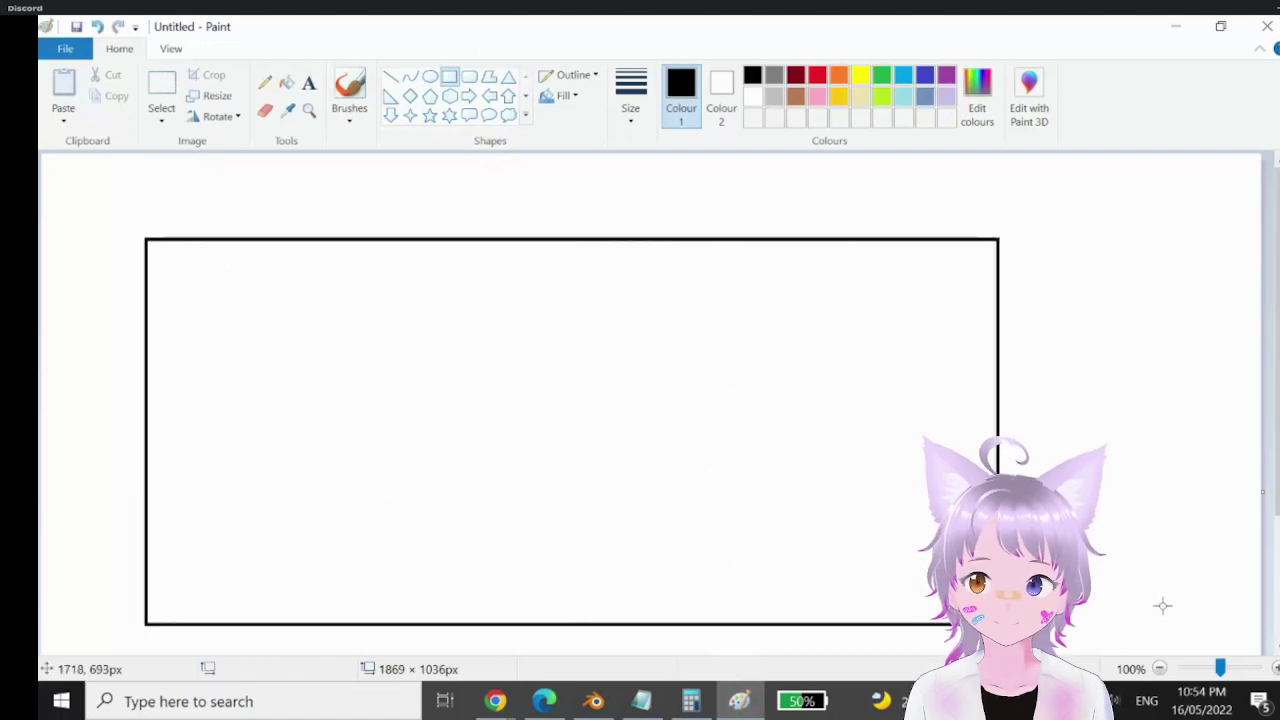
pyautogui.moveTo(1191, 488); pyautogui.dragTo(811, 508)
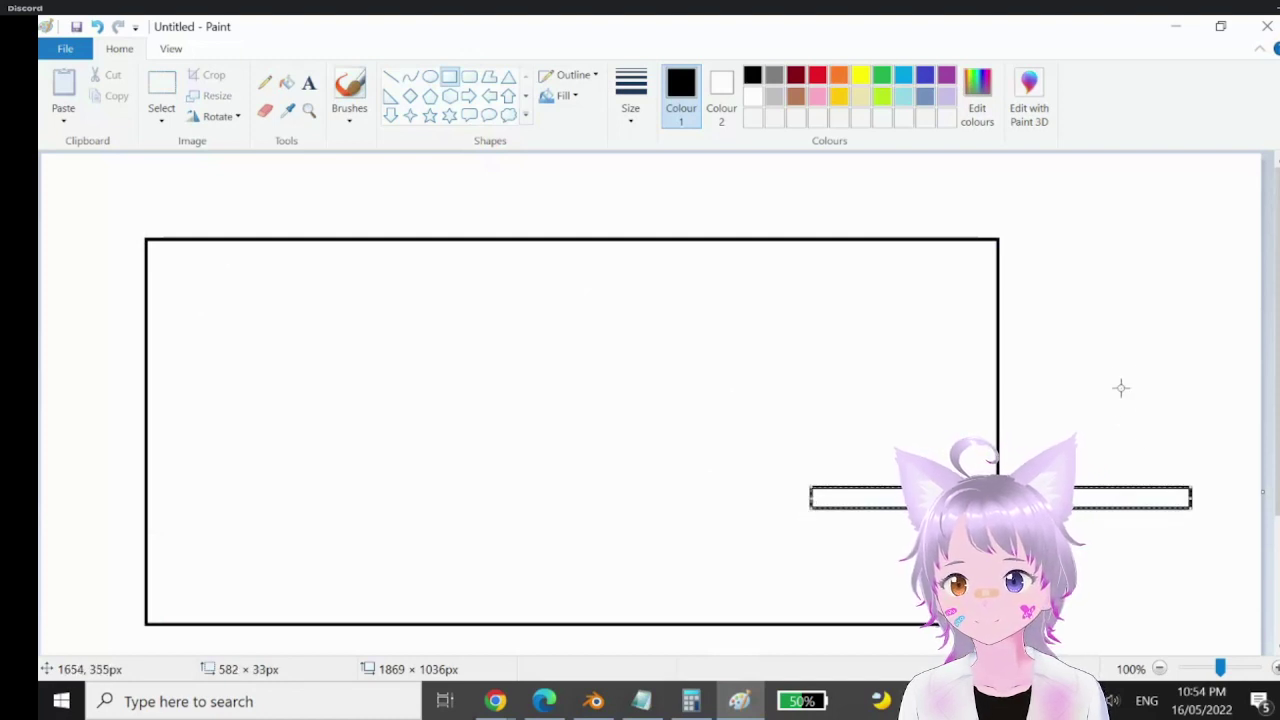
pyautogui.click(903, 76)
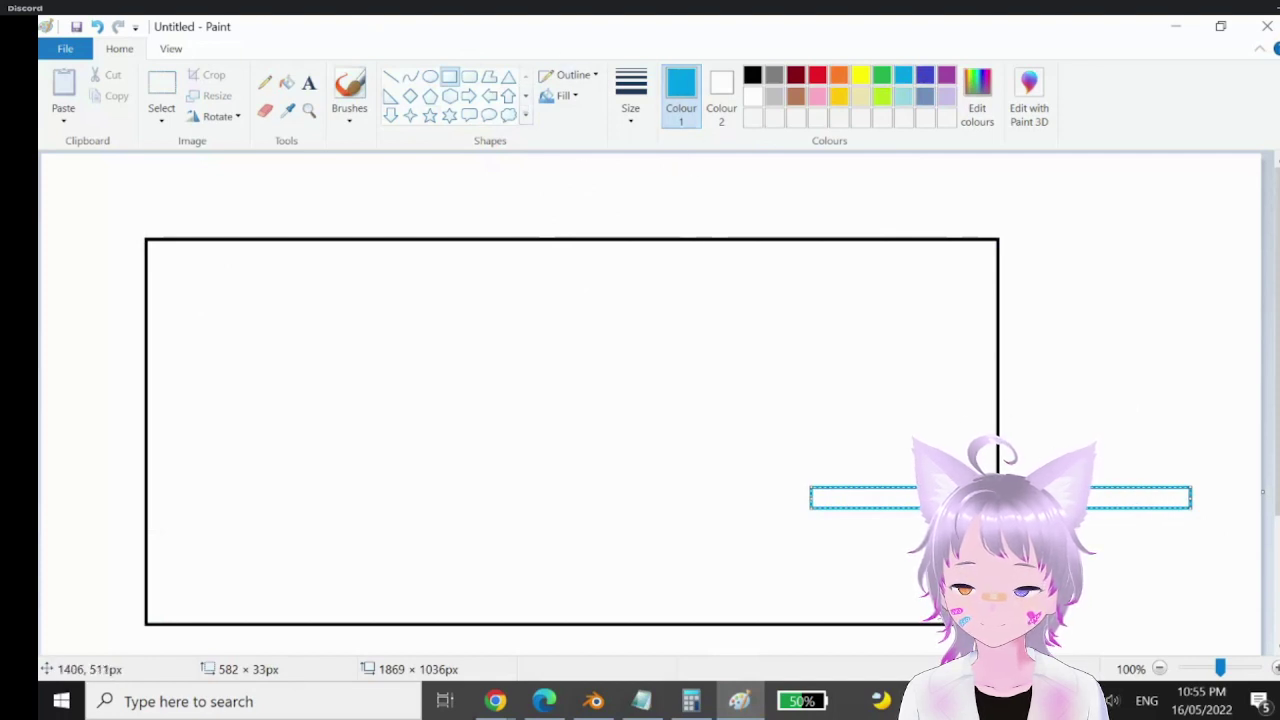
pyautogui.moveTo(810, 487); pyautogui.dragTo(539, 465)
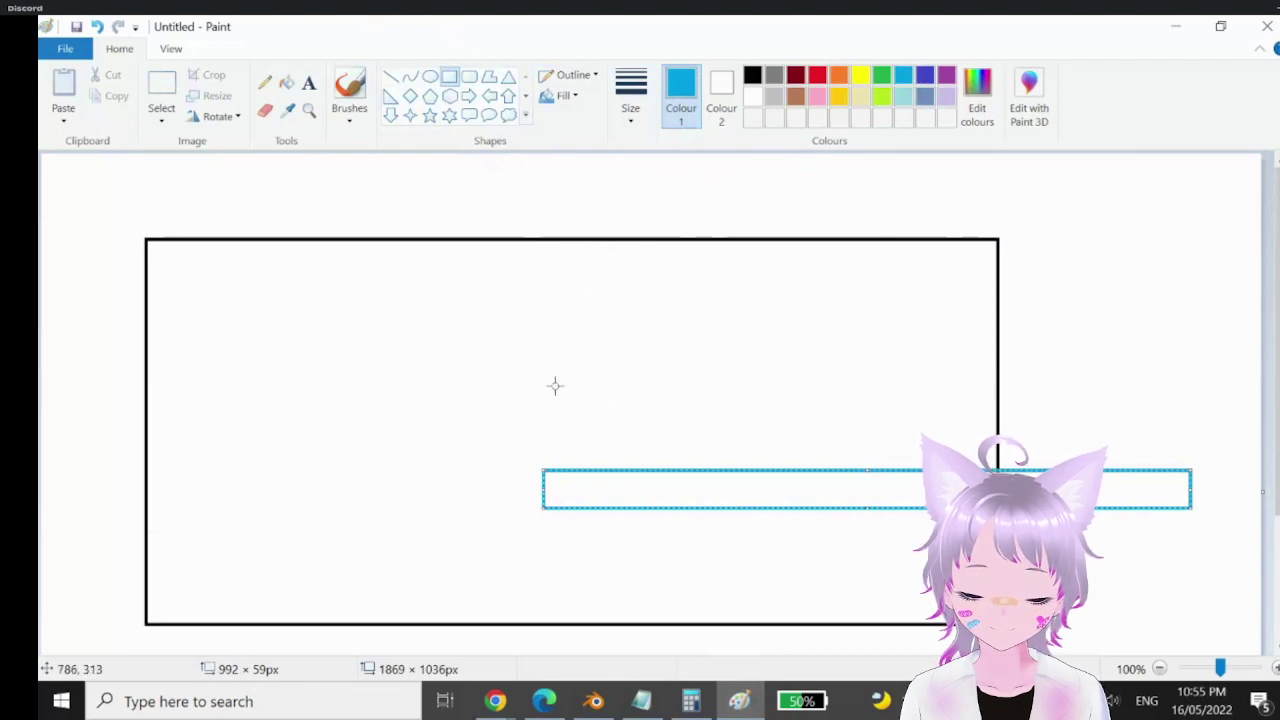
pyautogui.click(490, 276)
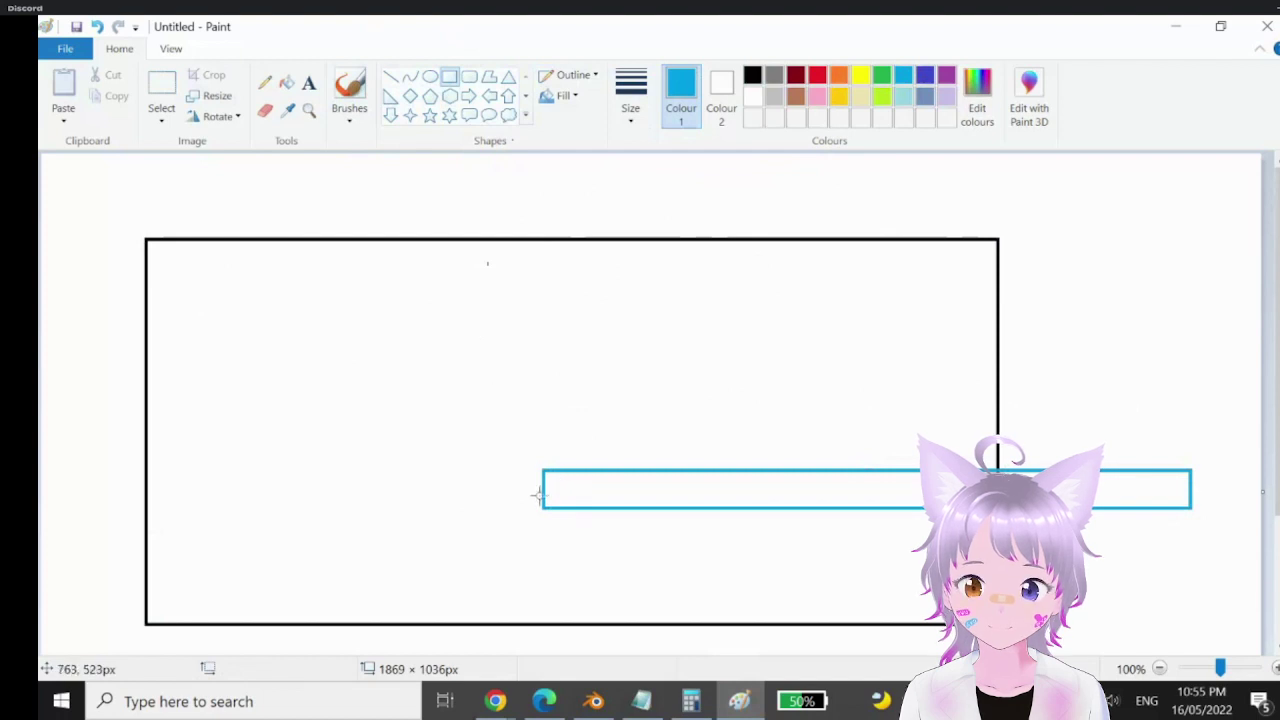
# - Draw a turquoise vertical rectangle about 54 × 352 px at the horizontal one's inner end and fill the L-shaped pipe turquoise
pyautogui.moveTo(543, 505); pyautogui.dragTo(579, 276)
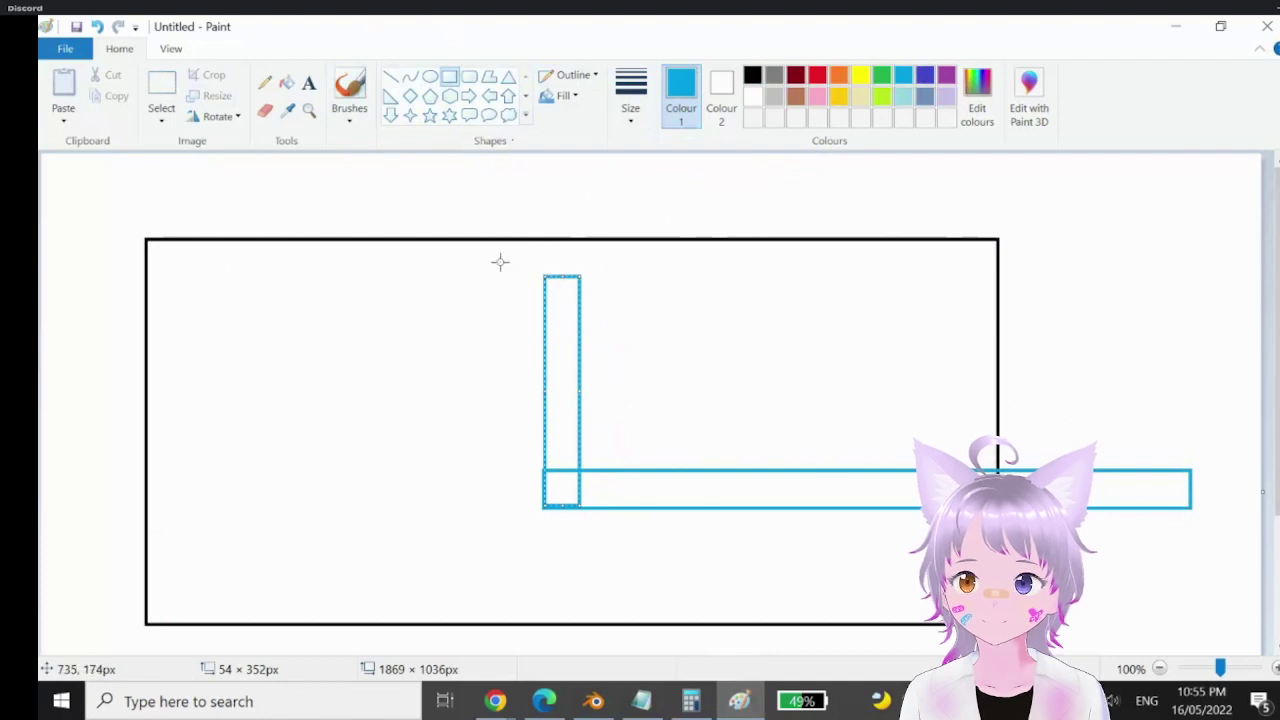
pyautogui.click(391, 76)
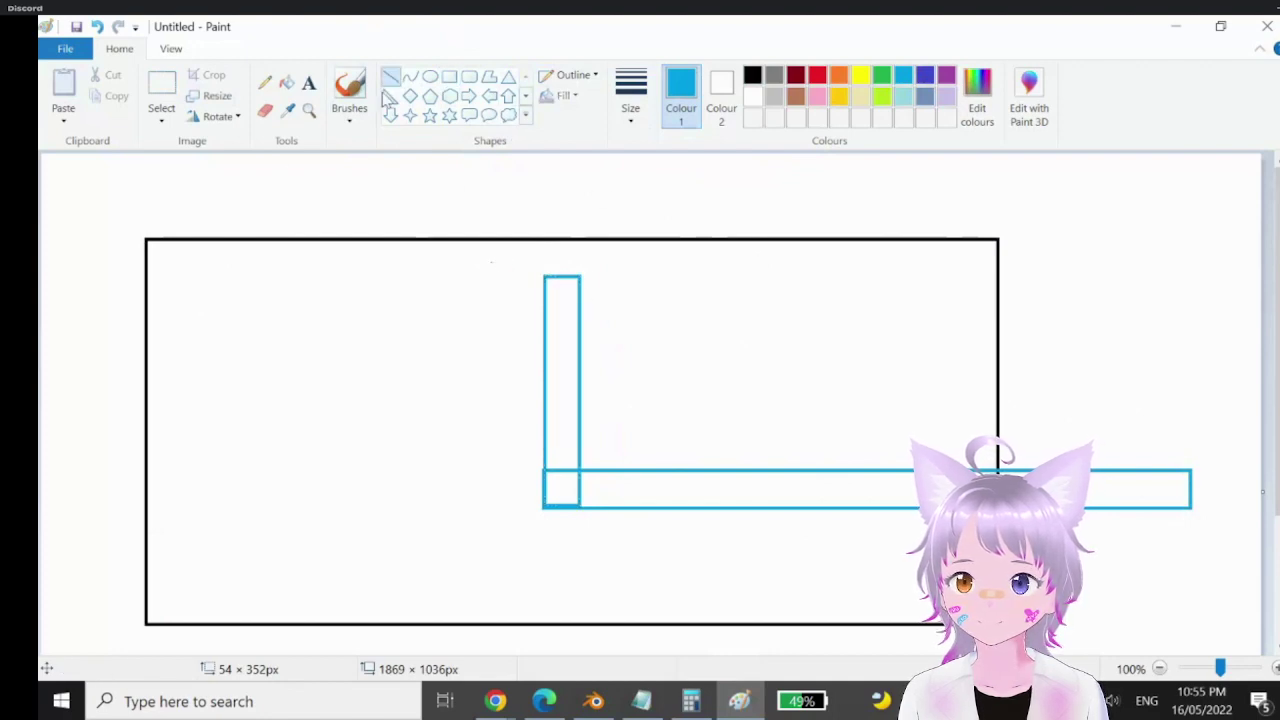
pyautogui.click(287, 83)
pyautogui.click(716, 484)
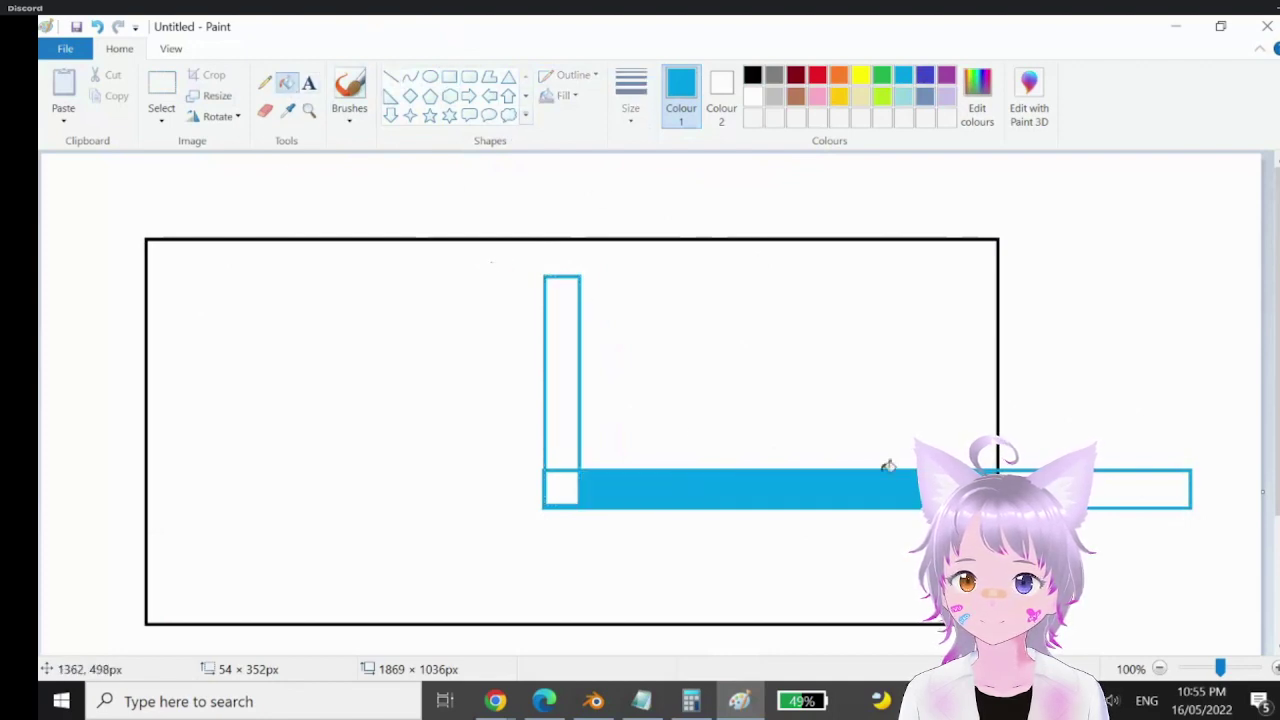
pyautogui.click(560, 486)
pyautogui.click(554, 436)
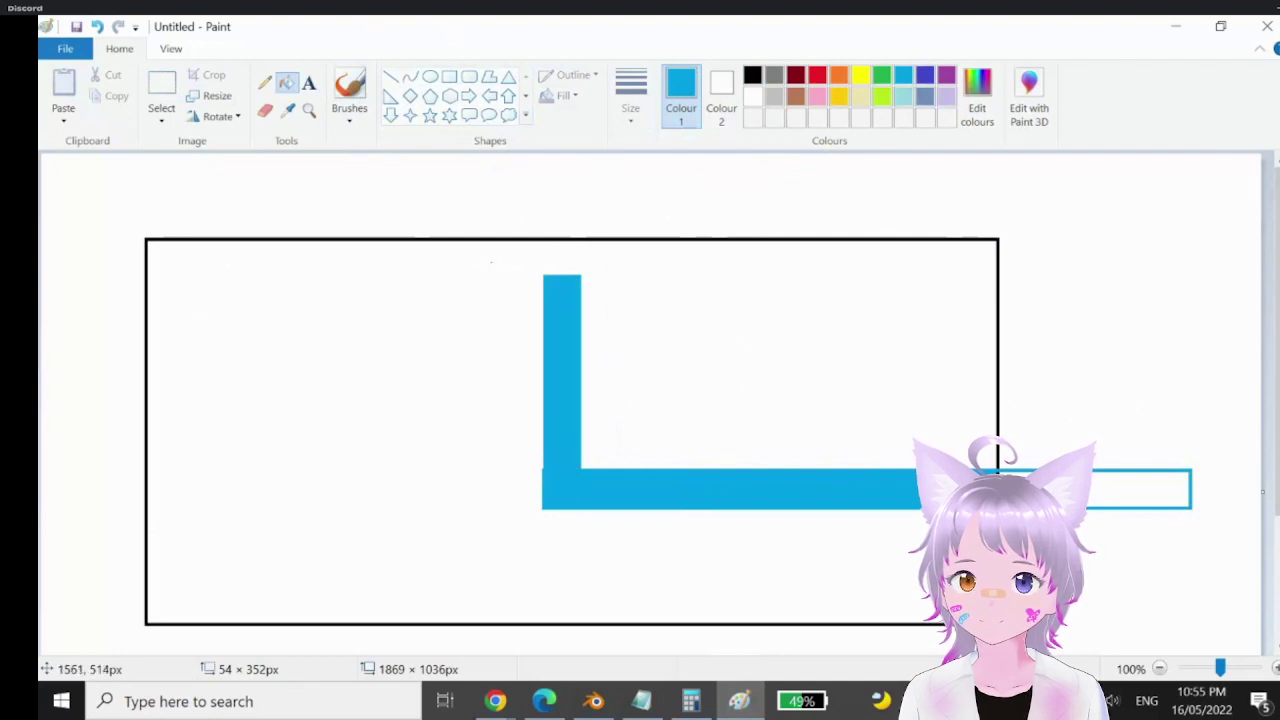
# - Draw a red horizontal line about 198 px long across the vertical pipe's upper end, undoing the extra line in the horizontal pipe
pyautogui.click(390, 77)
pyautogui.click(817, 76)
pyautogui.moveTo(506, 275); pyautogui.dragTo(634, 272)
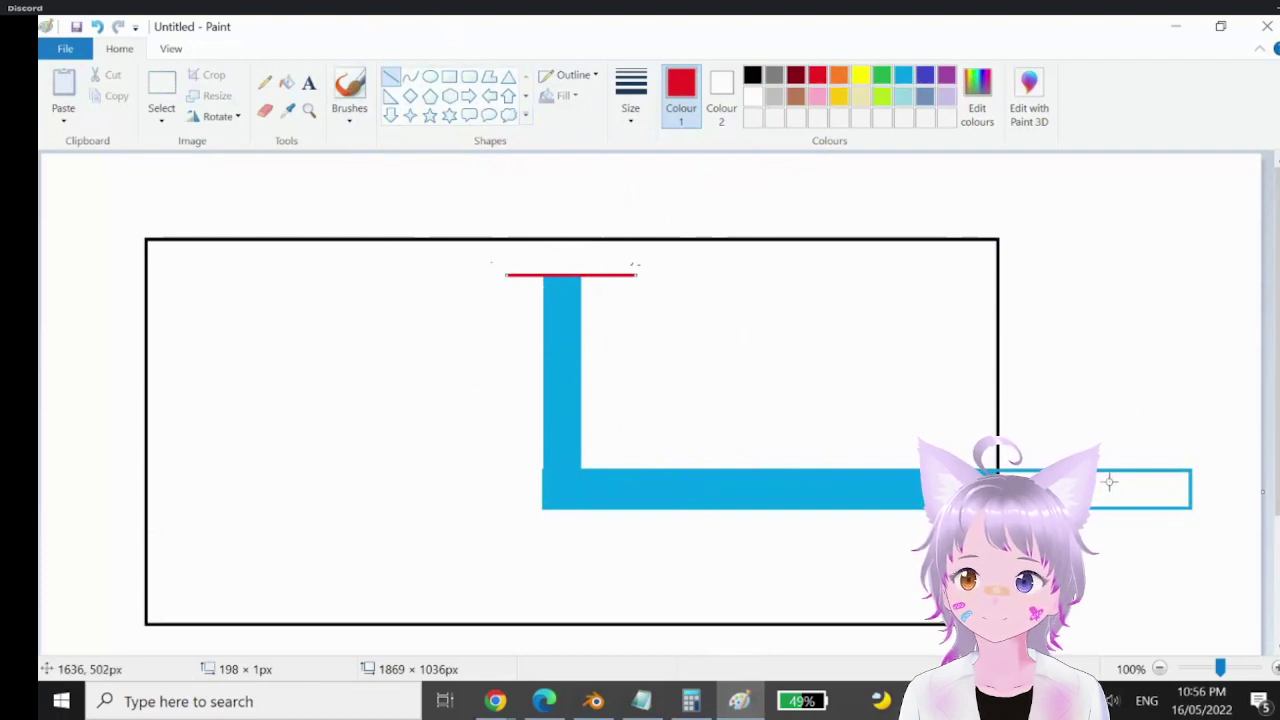
pyautogui.moveTo(1124, 487); pyautogui.dragTo(1086, 487)
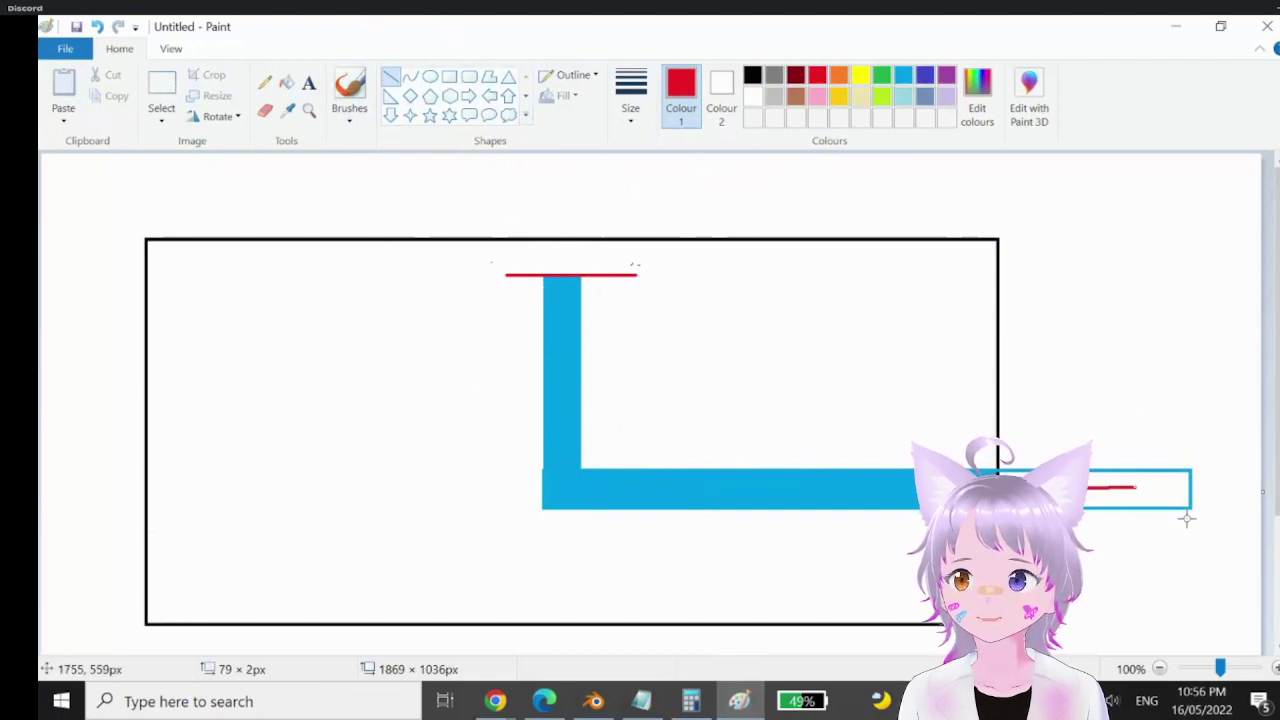
pyautogui.hotkey('ctrl', 'z')
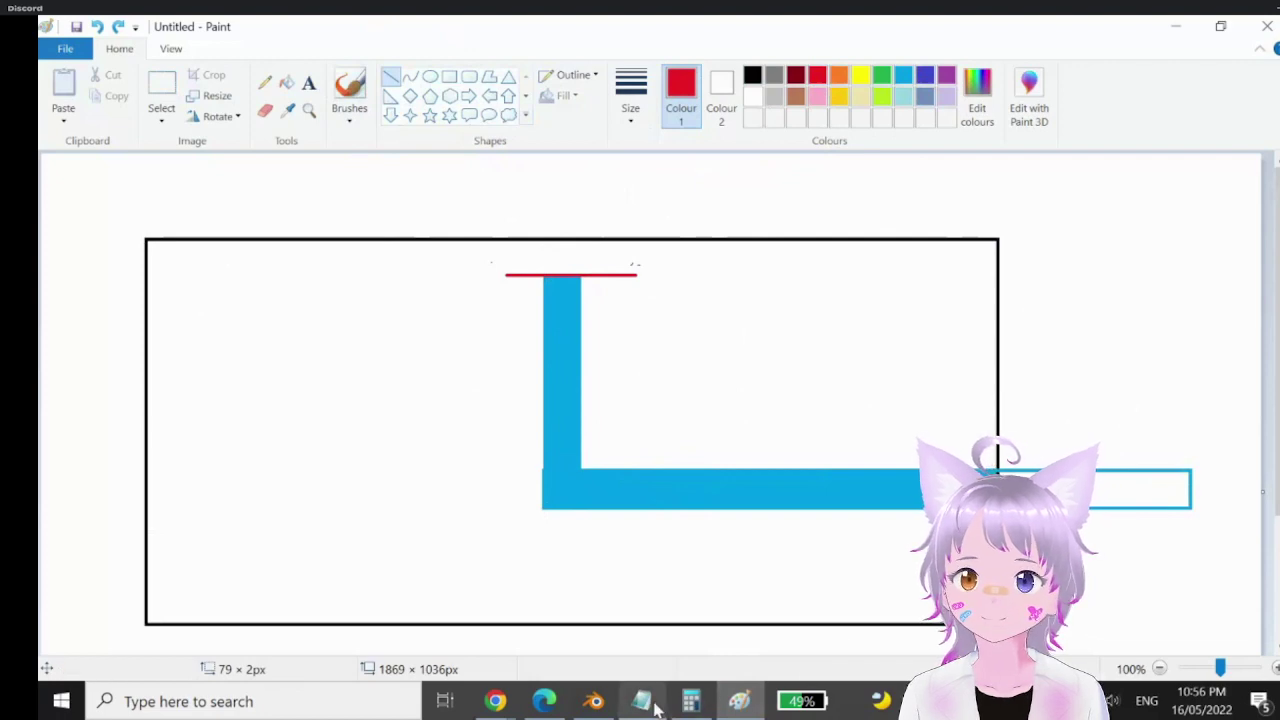
# - Switch to Blender and examine the tall 70% IPA tube and the reducing adapters above it
pyautogui.click(608, 704)
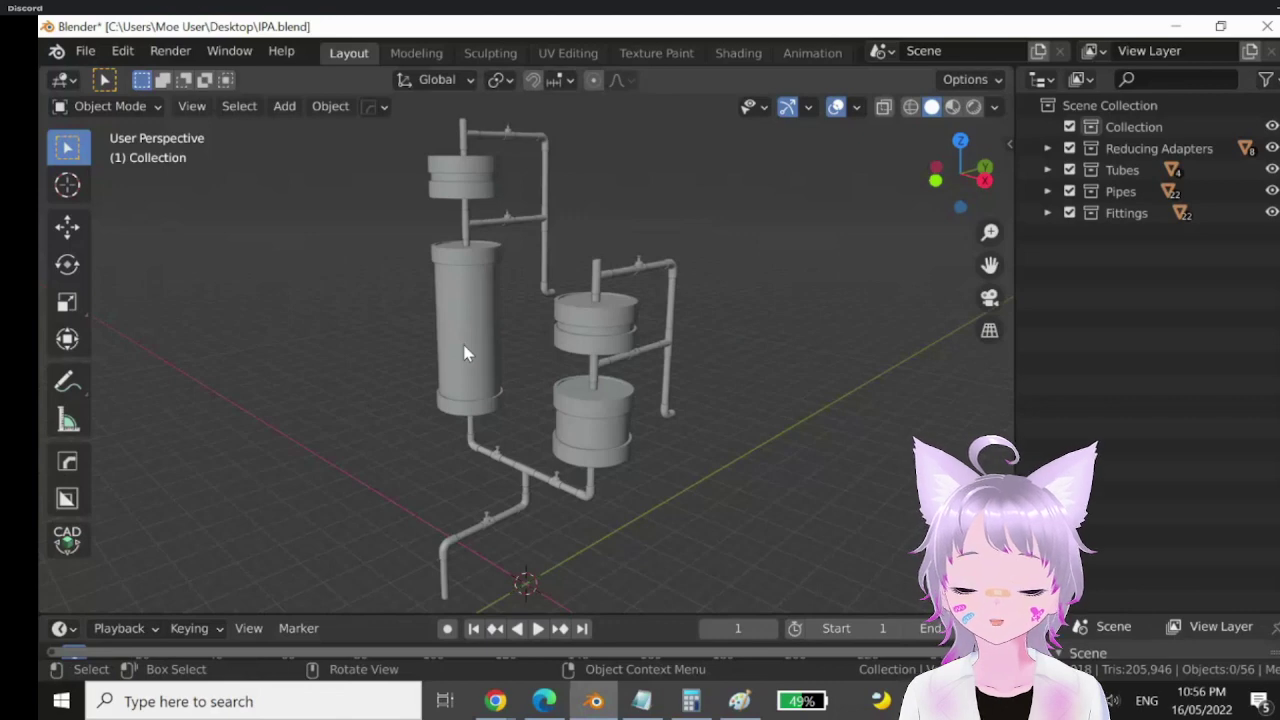
pyautogui.keyDown('shift'); pyautogui.moveTo(491, 337); pyautogui.dragTo(503, 327, button='middle'); pyautogui.keyUp('shift')
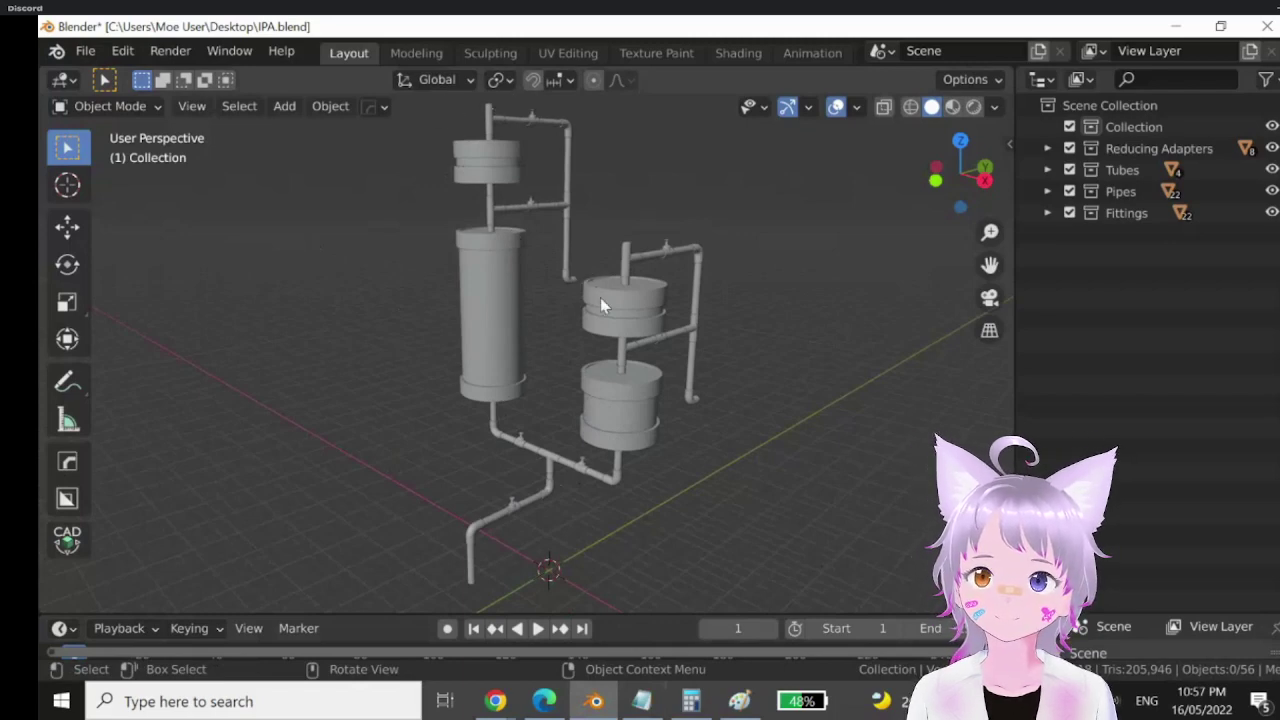
pyautogui.click(495, 280)
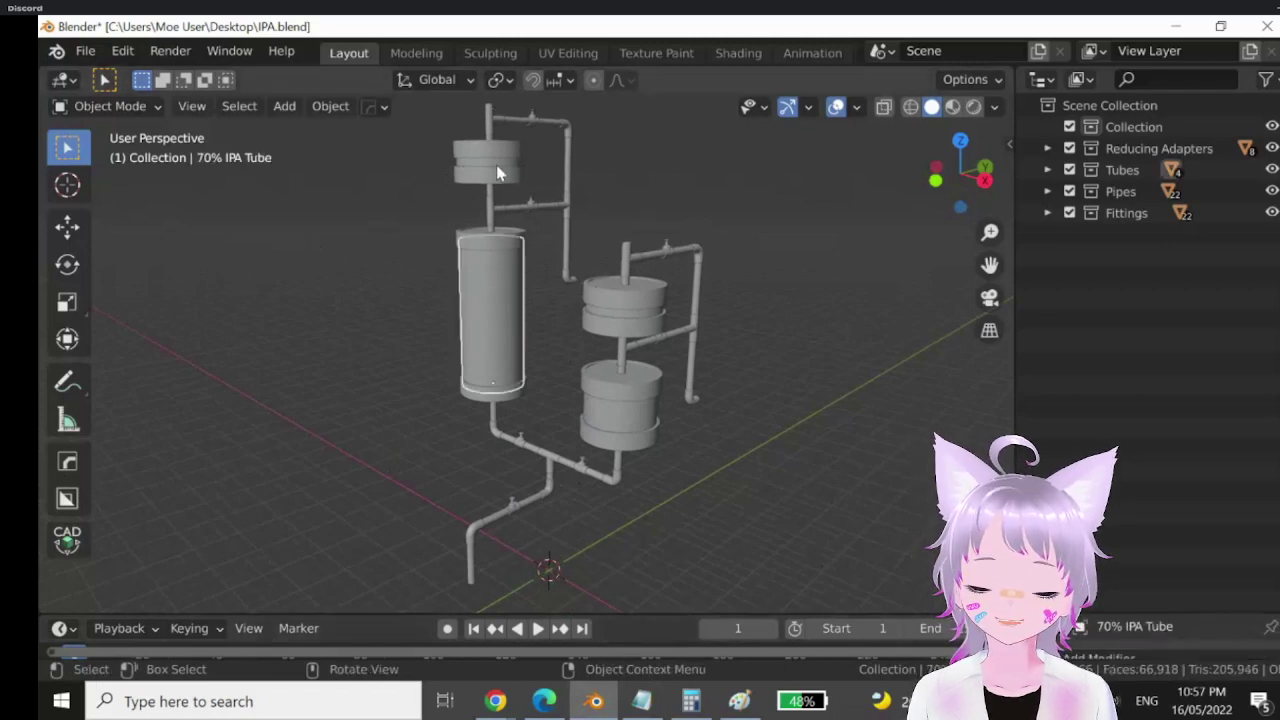
pyautogui.click(500, 172)
pyautogui.click(497, 180)
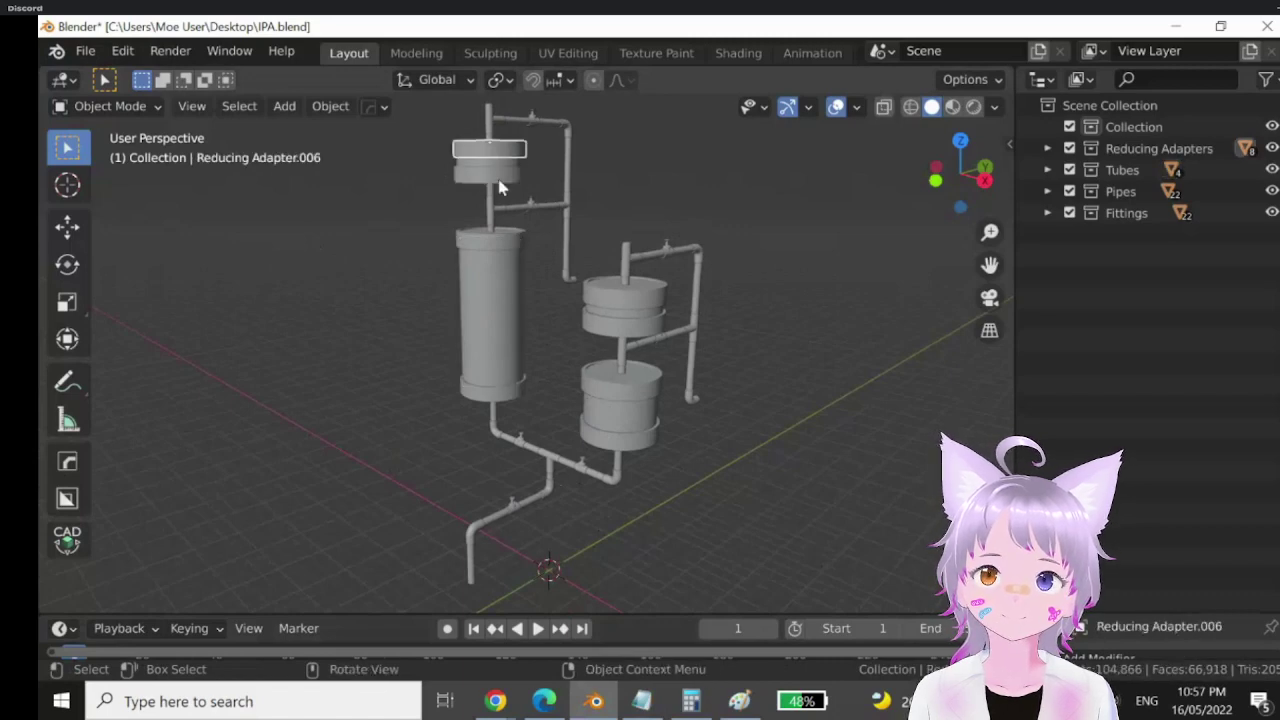
pyautogui.click(495, 168)
pyautogui.click(495, 168)
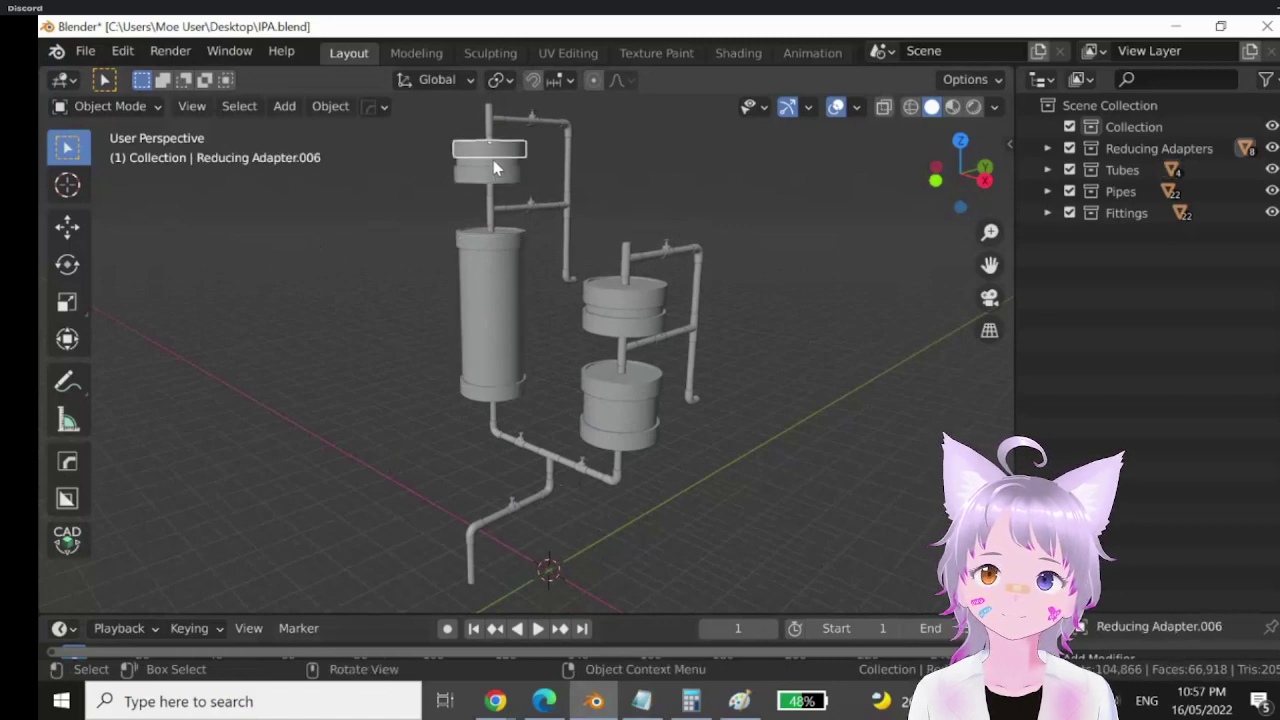
pyautogui.click(484, 321)
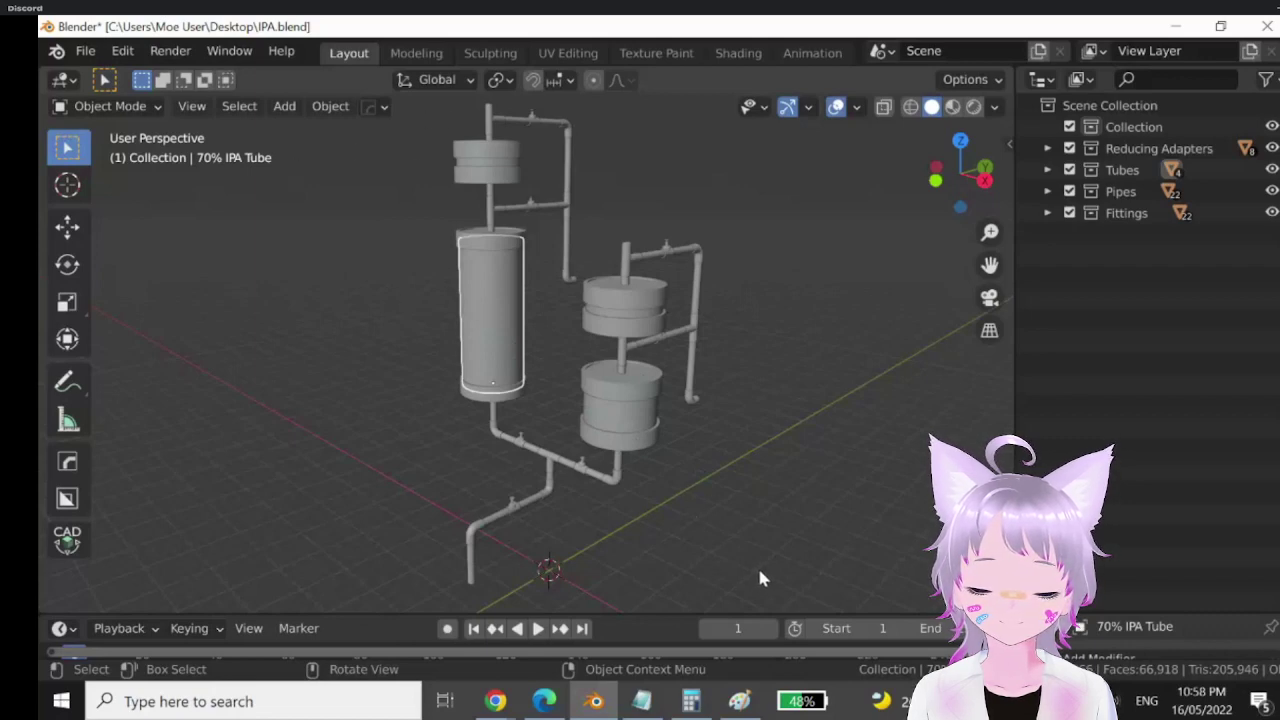
pyautogui.moveTo(786, 566); pyautogui.dragTo(741, 453)
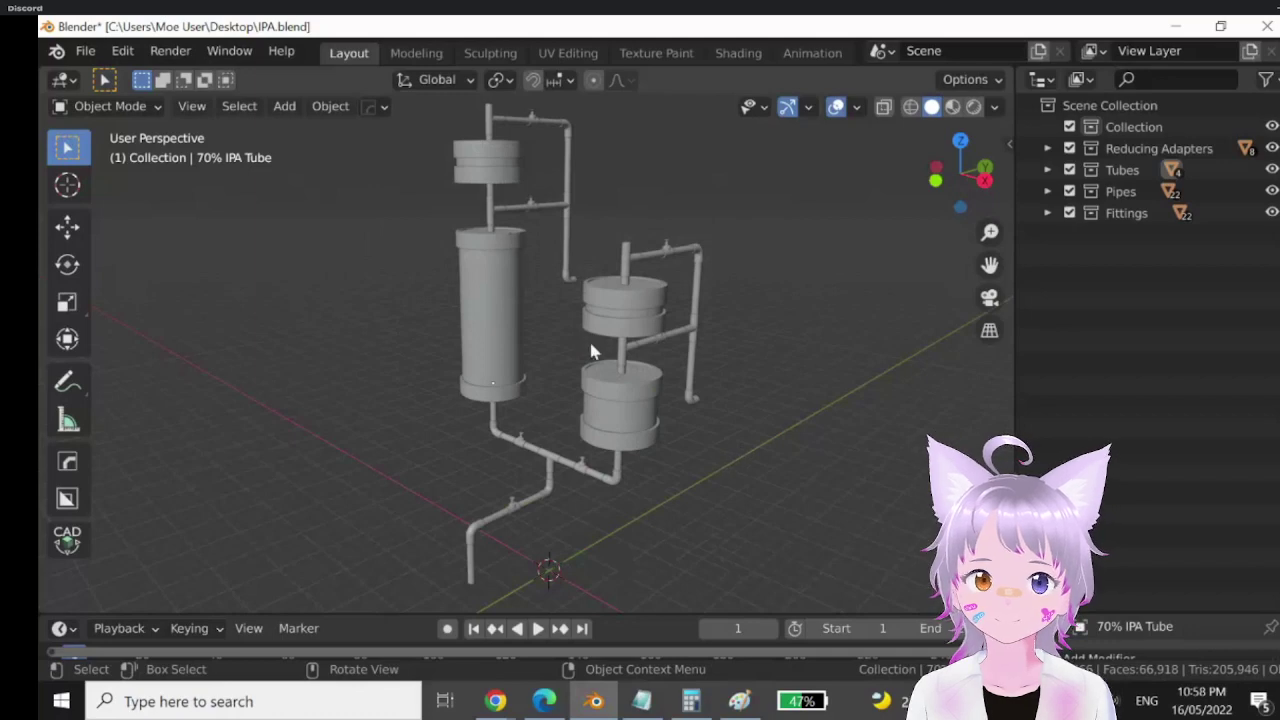
# - Duplicate the whole pipe assembly and place the copy beside the original along the X axis
pyautogui.moveTo(651, 443); pyautogui.dragTo(688, 485, button='middle')
pyautogui.scroll(-3, 688, 485)
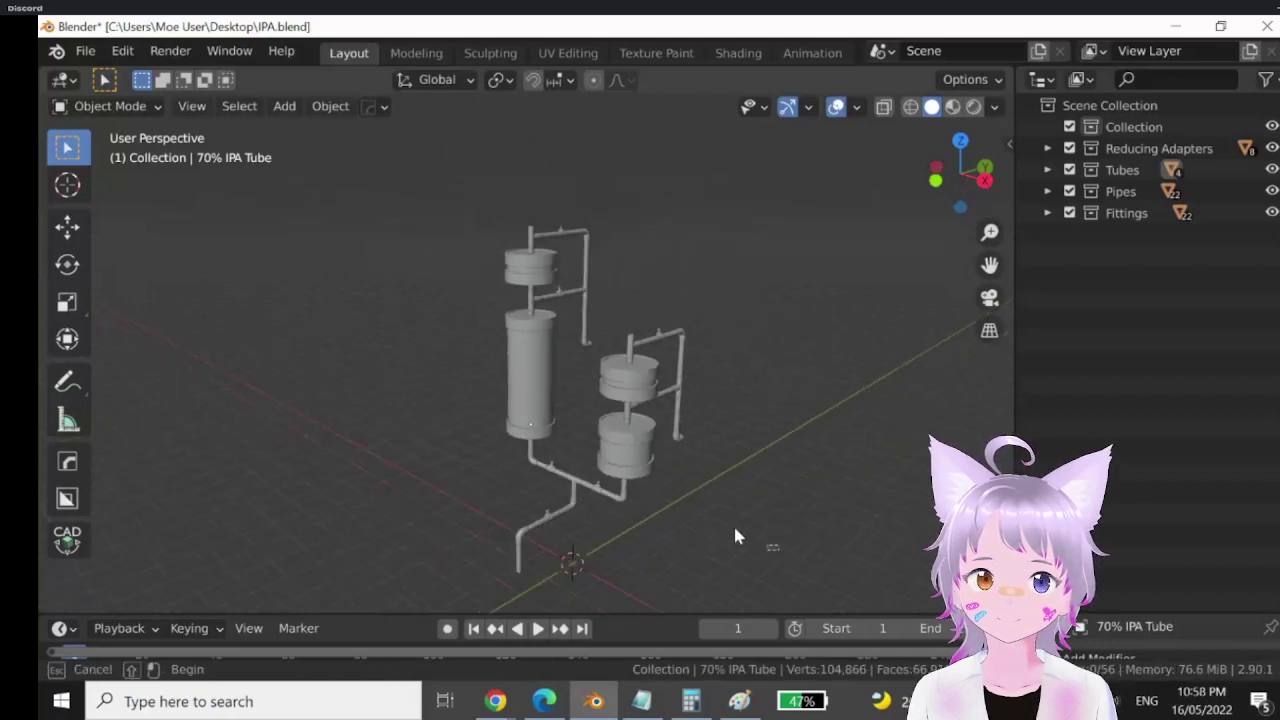
pyautogui.moveTo(700, 549); pyautogui.dragTo(476, 208)
pyautogui.moveTo(636, 405); pyautogui.dragTo(668, 398, button='middle')
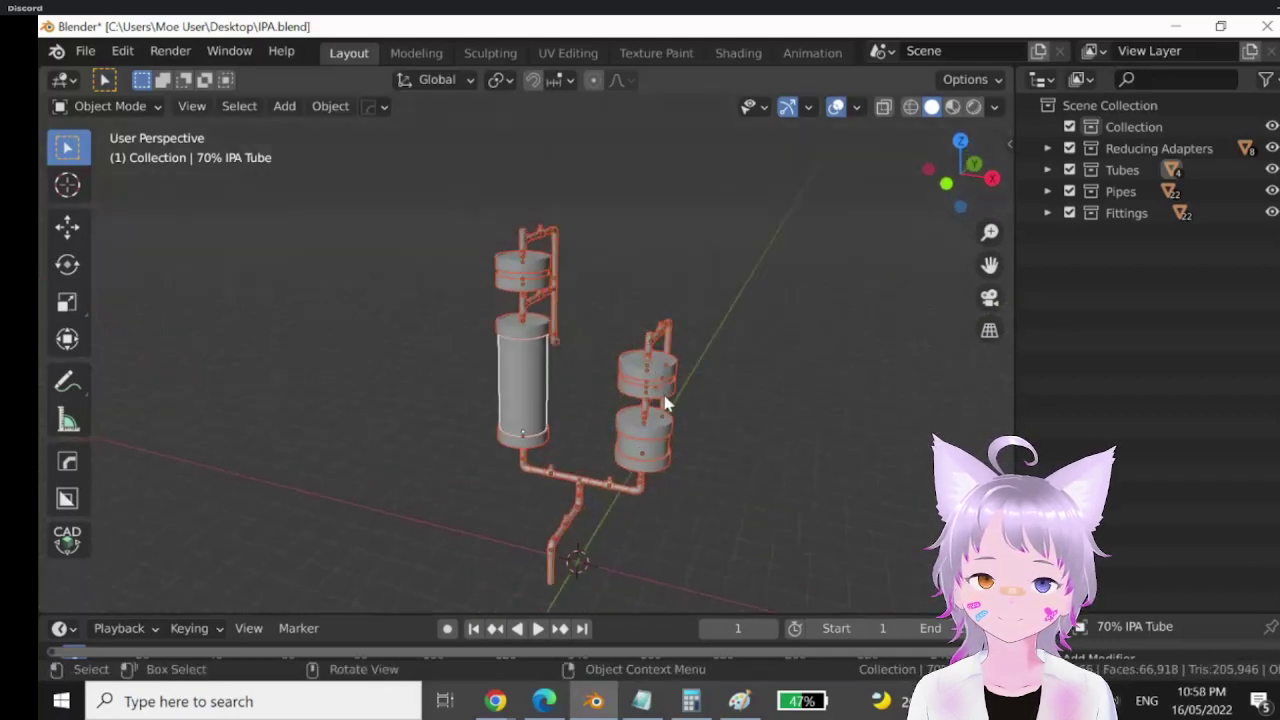
pyautogui.hotkey('shift', 'd')
pyautogui.press('x')
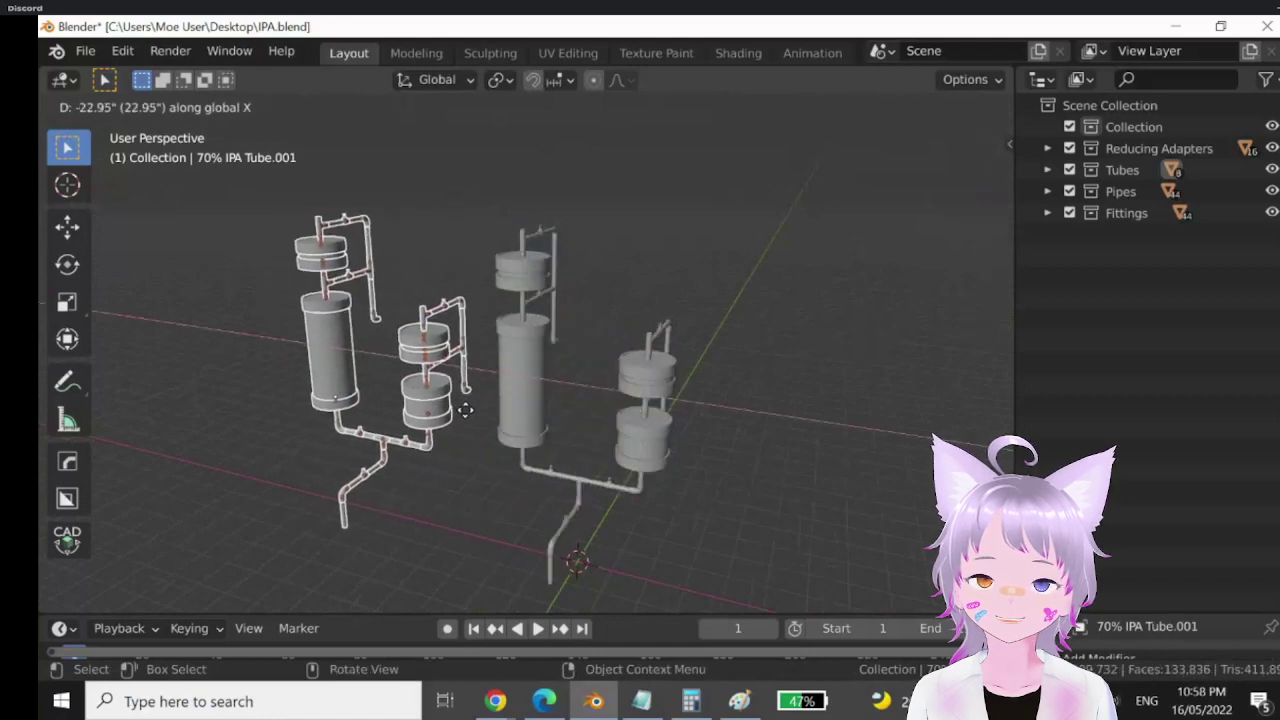
pyautogui.click(478, 418)
pyautogui.click(709, 466)
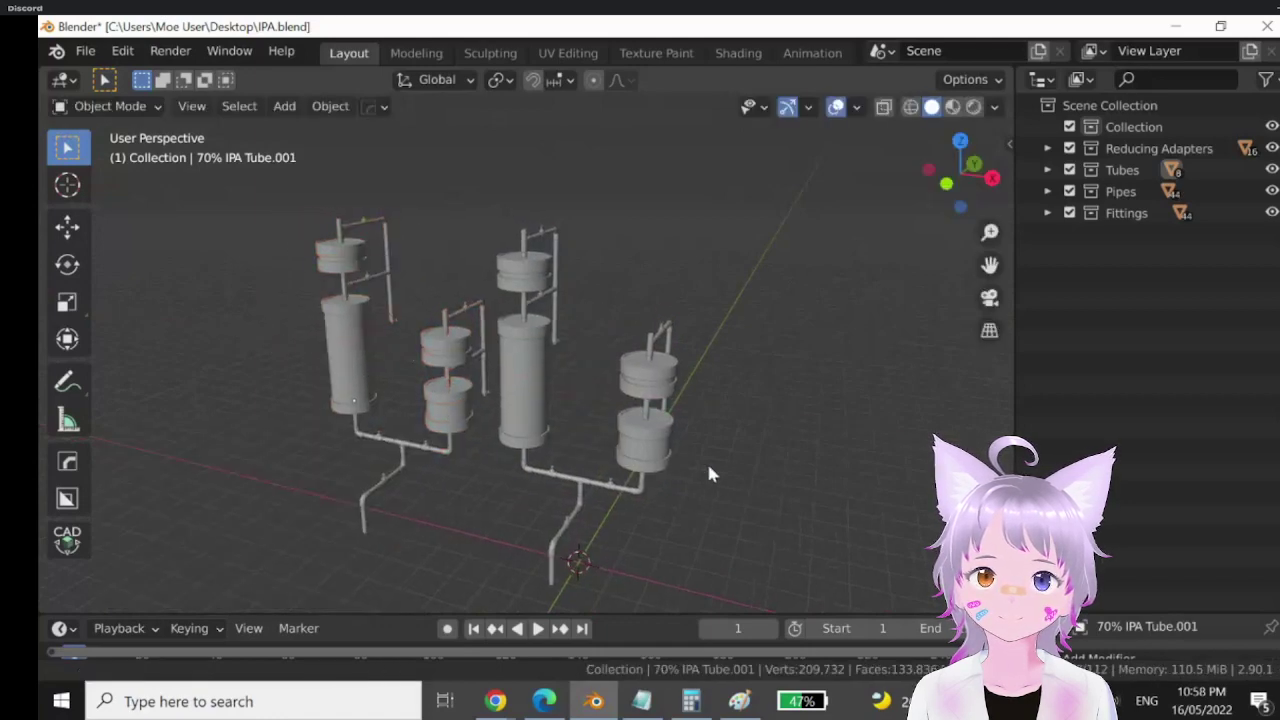
pyautogui.moveTo(709, 466); pyautogui.dragTo(424, 277, button='middle')
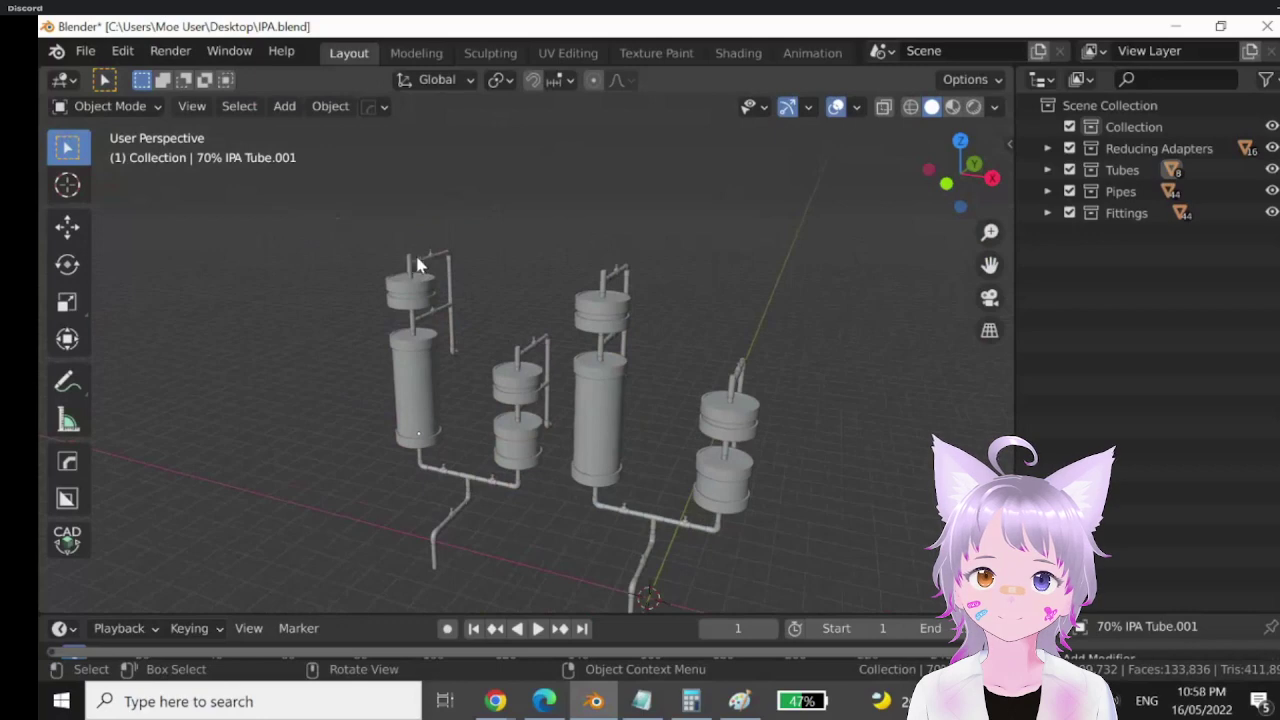
# - Select the uppermost tees of both assemblies for comparison, undo the assembly duplication and clear the selection
pyautogui.click(420, 263)
pyautogui.keyDown('shift'); pyautogui.click(605, 286); pyautogui.keyUp('shift')
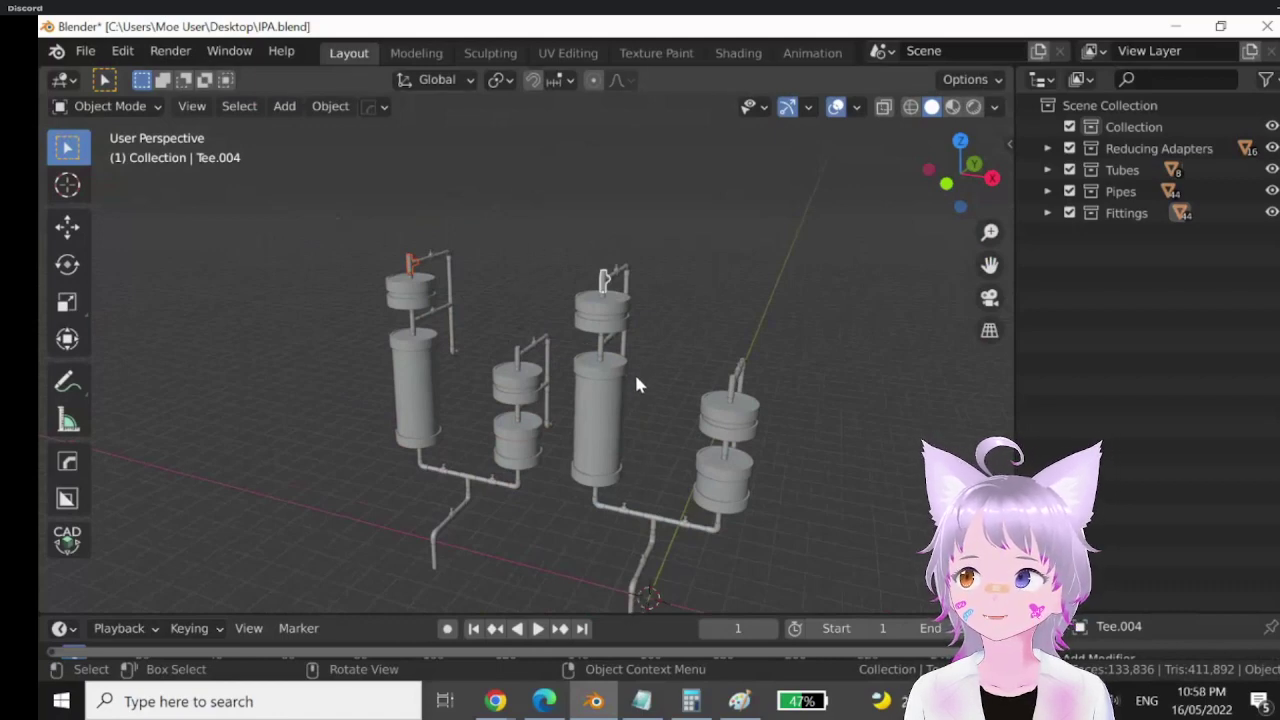
pyautogui.keyDown('ctrl'); pyautogui.click(613, 341); pyautogui.keyUp('ctrl')
pyautogui.click(613, 341)
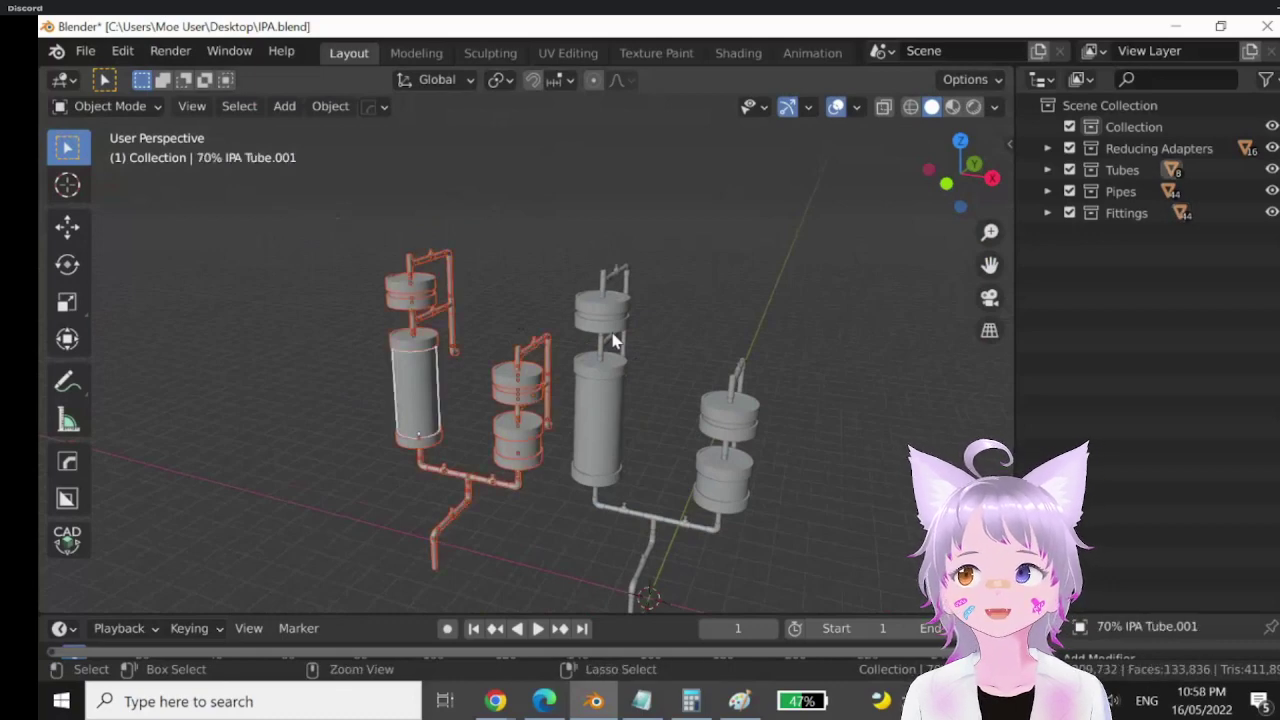
pyautogui.press('h')
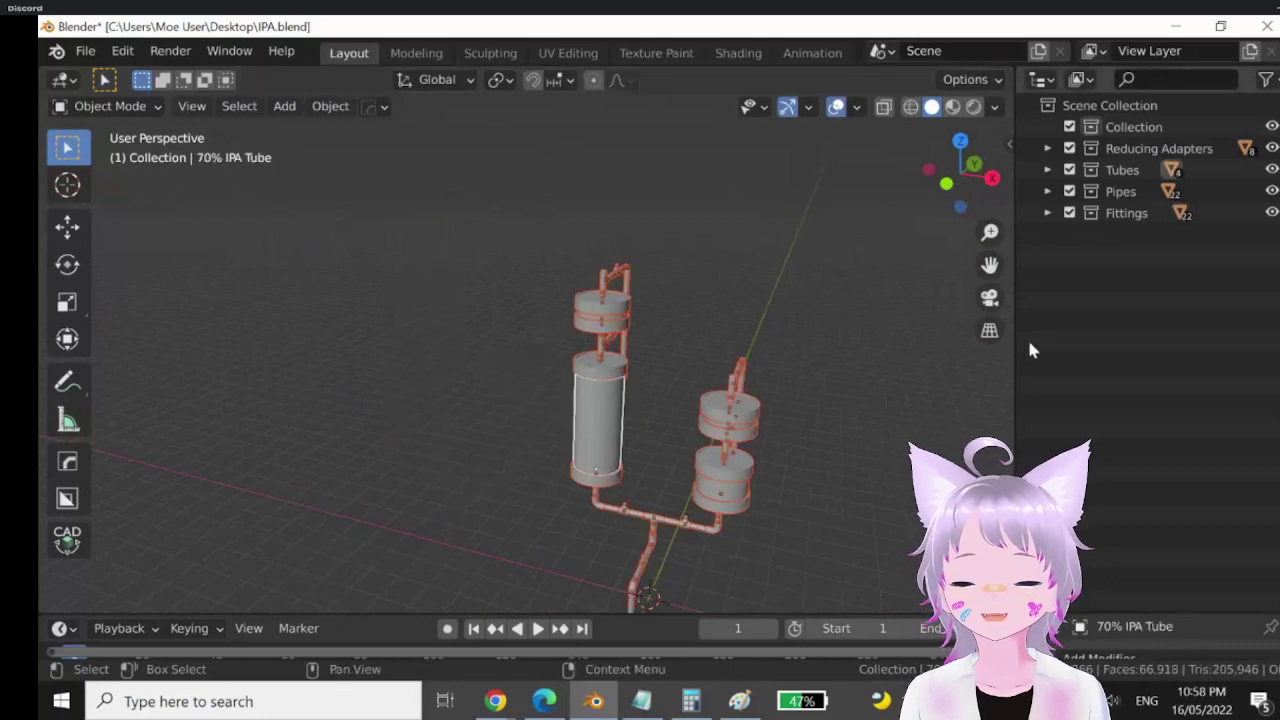
pyautogui.click(928, 432)
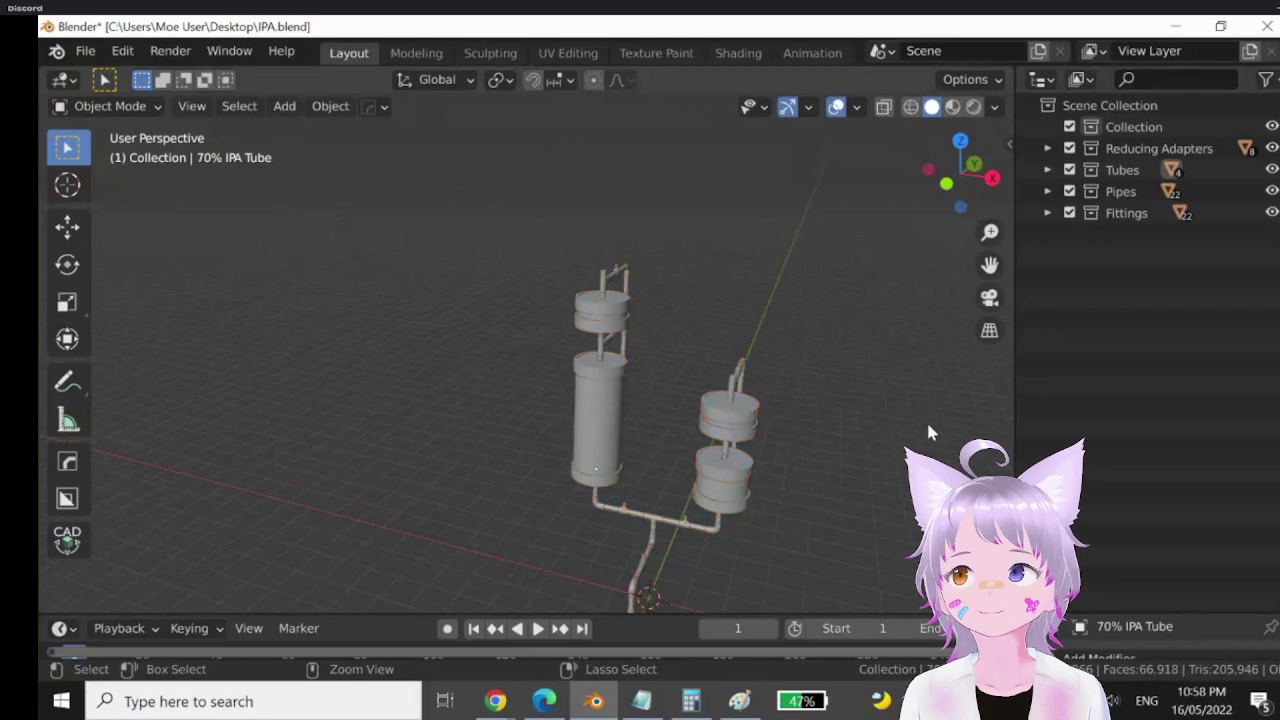
pyautogui.click(928, 432)
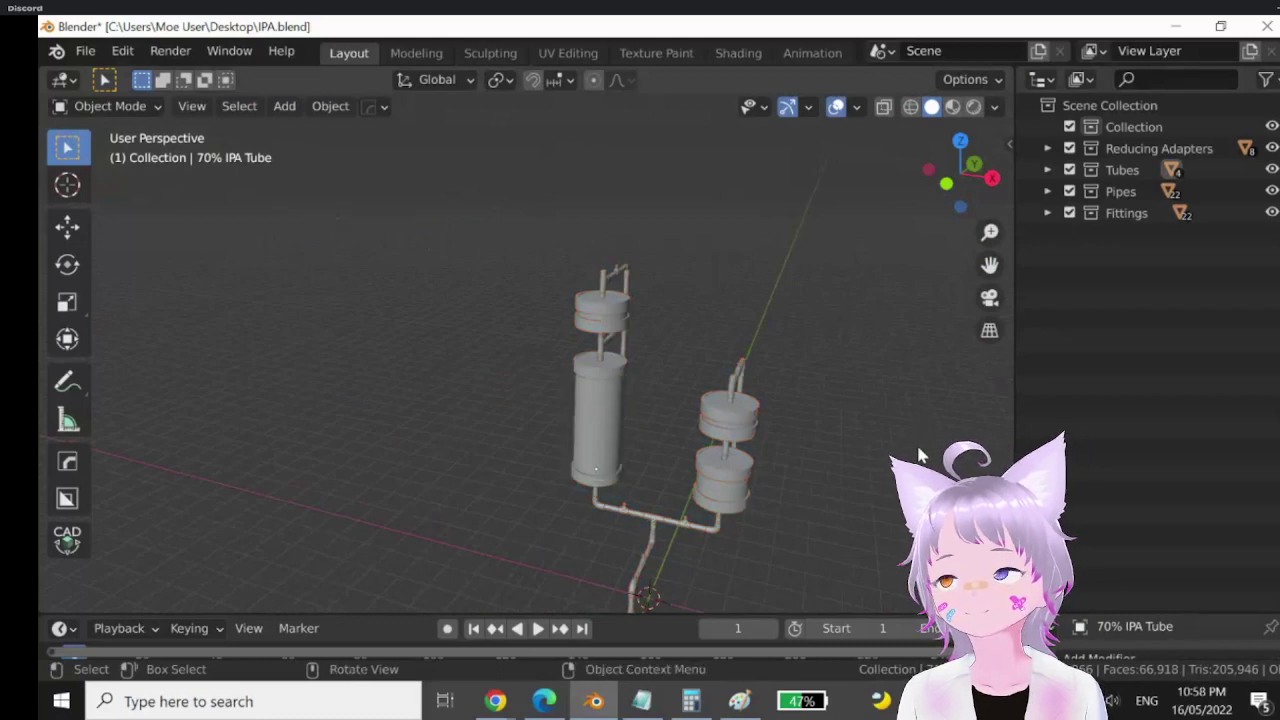
# - Switch to the IPA notes in Notepad, clear the text selection in the water volume calculations and close the file
pyautogui.keyDown('shift'); pyautogui.moveTo(831, 452); pyautogui.dragTo(651, 443, button='middle'); pyautogui.keyUp('shift')
pyautogui.scroll(4, 658, 423)
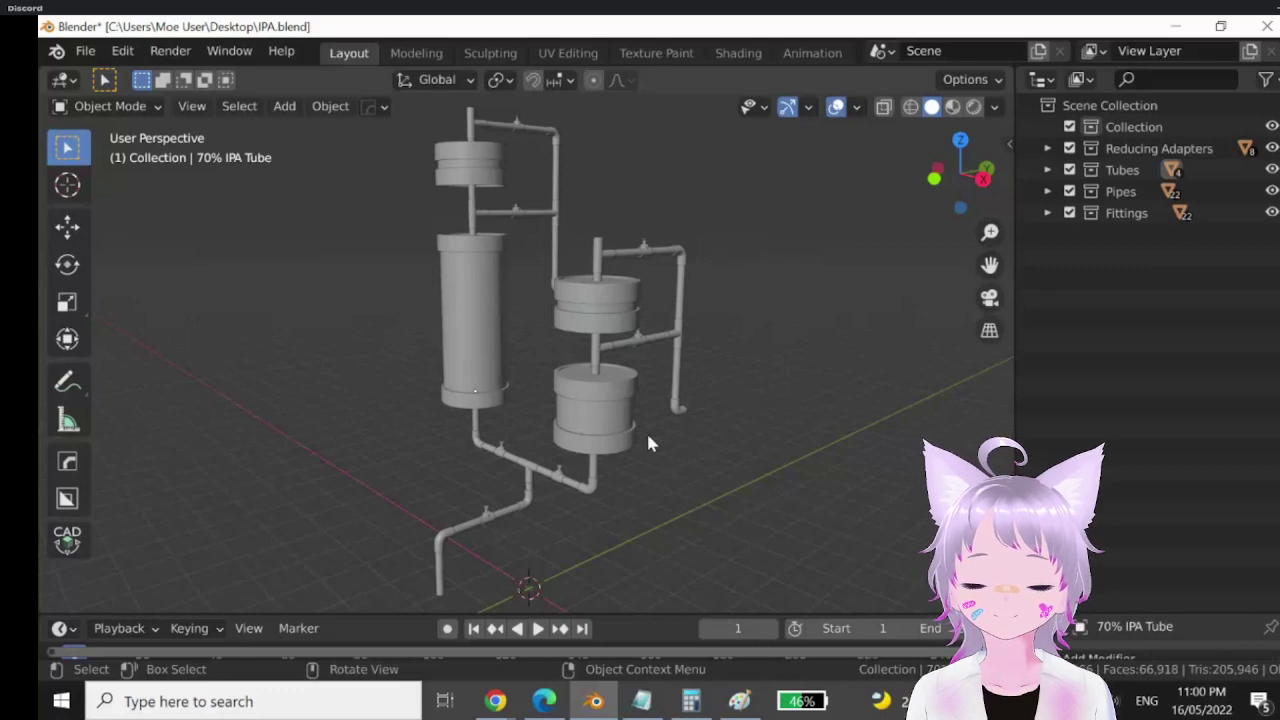
pyautogui.click(641, 701)
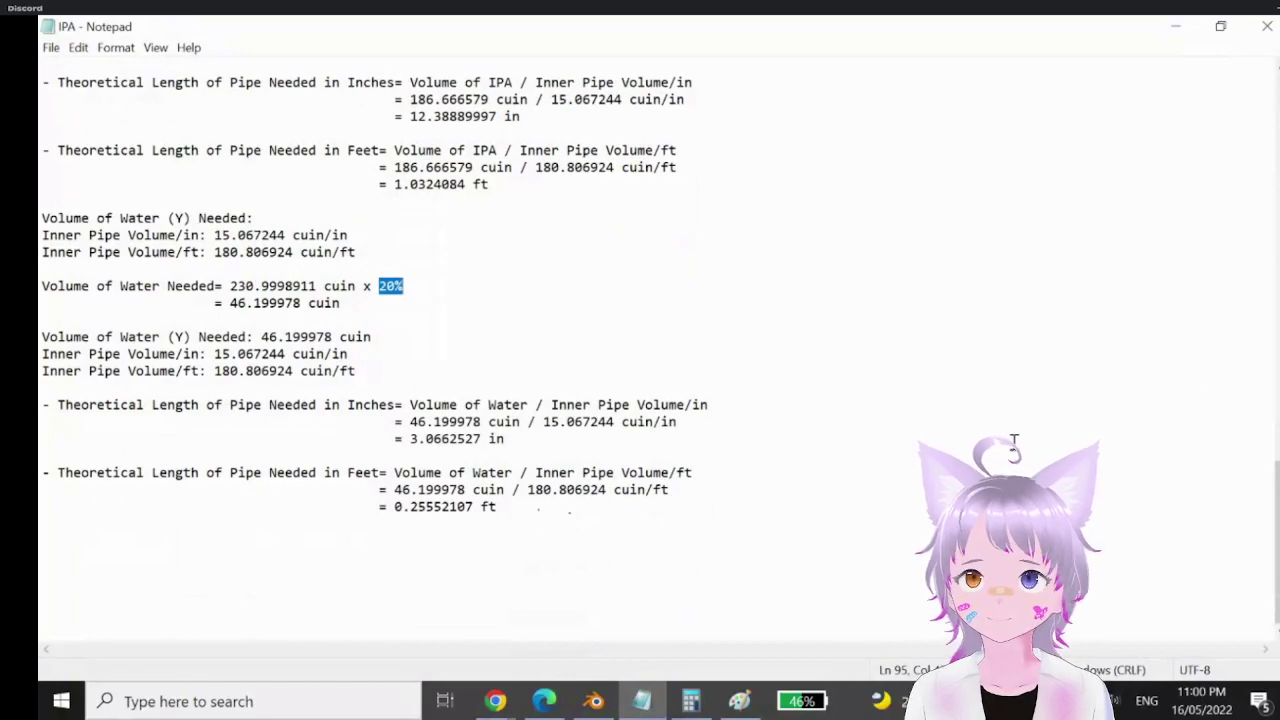
pyautogui.click(712, 406)
pyautogui.click(1267, 26)
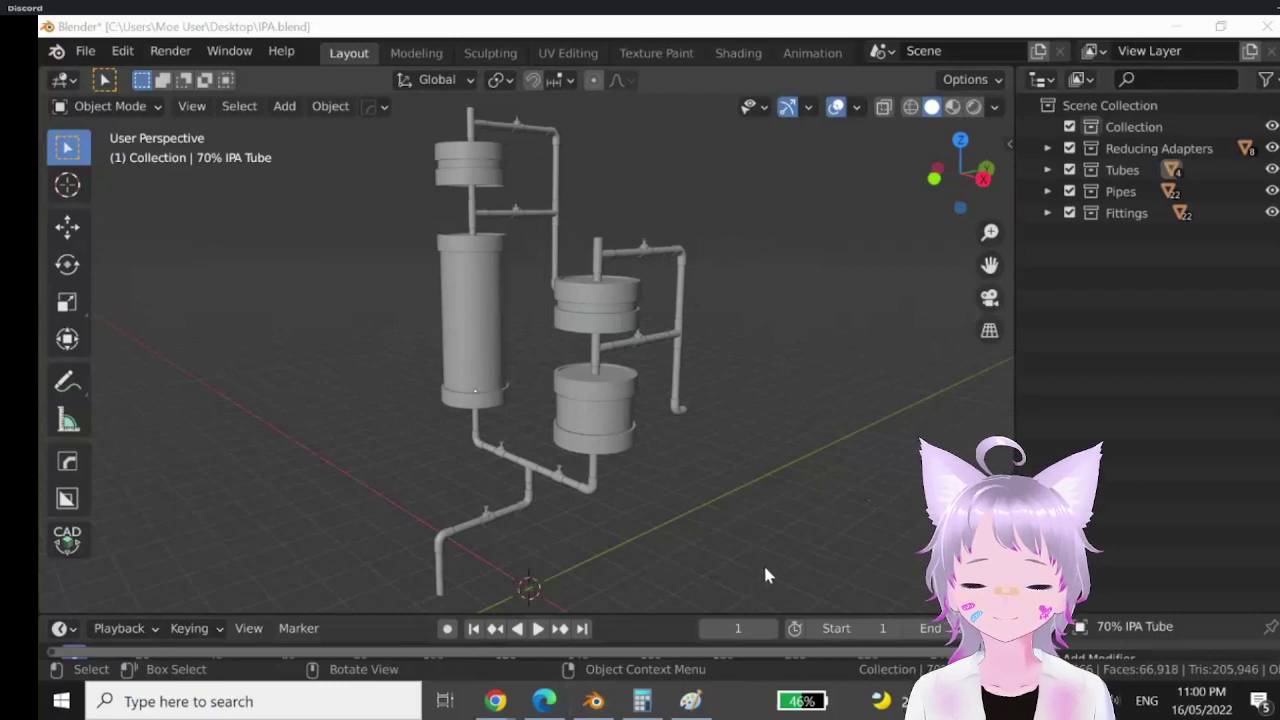
pyautogui.moveTo(690, 505); pyautogui.dragTo(706, 520, button='middle')
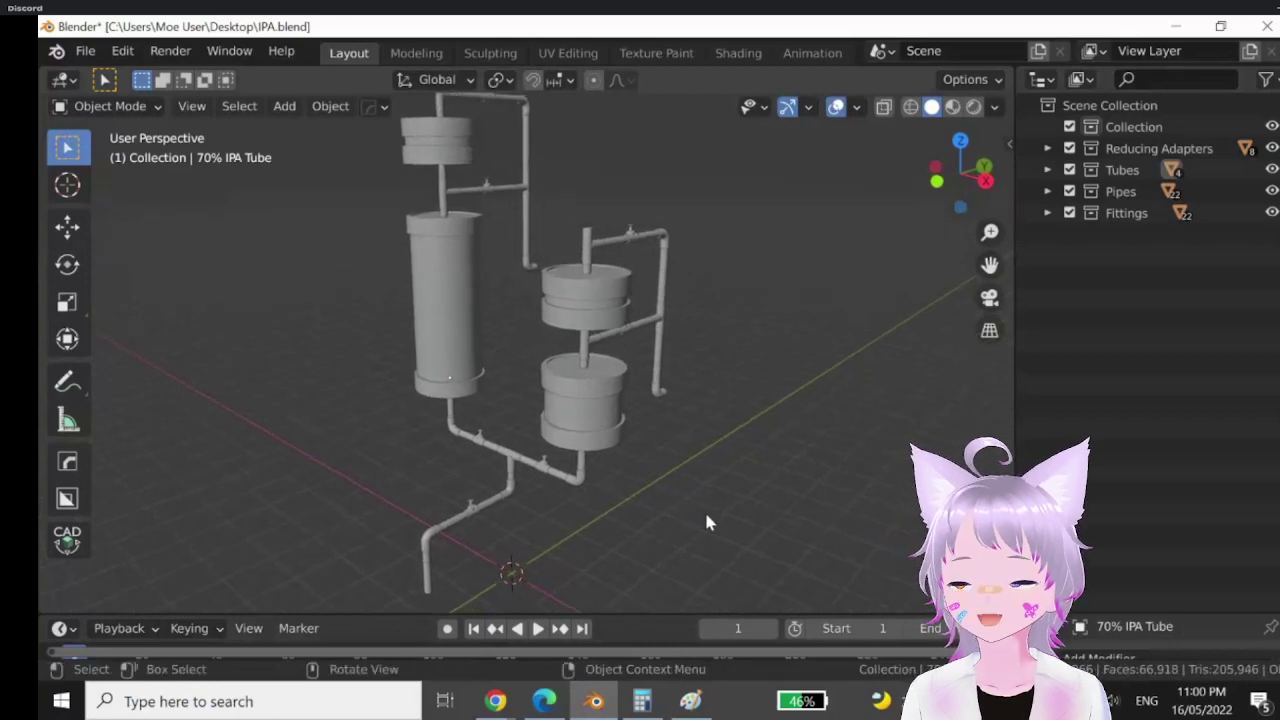
pyautogui.moveTo(785, 592); pyautogui.dragTo(495, 541)
pyautogui.click(443, 564)
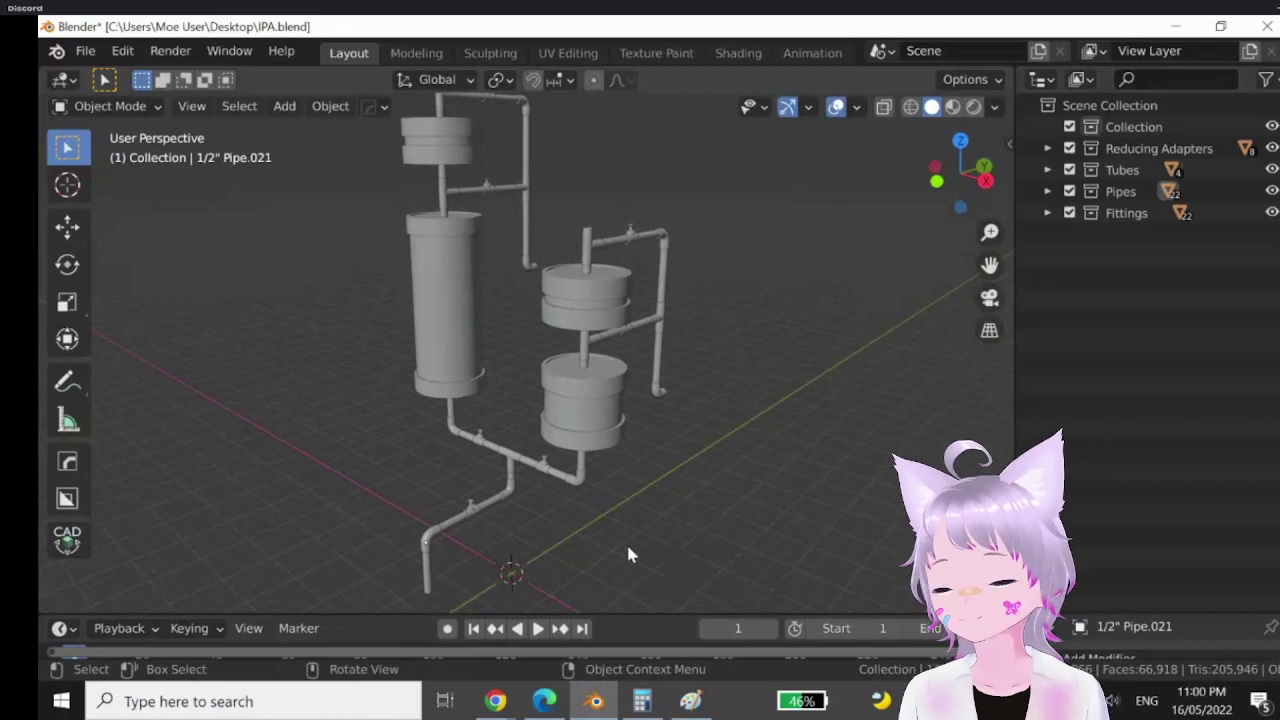
pyautogui.moveTo(626, 541); pyautogui.dragTo(586, 475, button='middle')
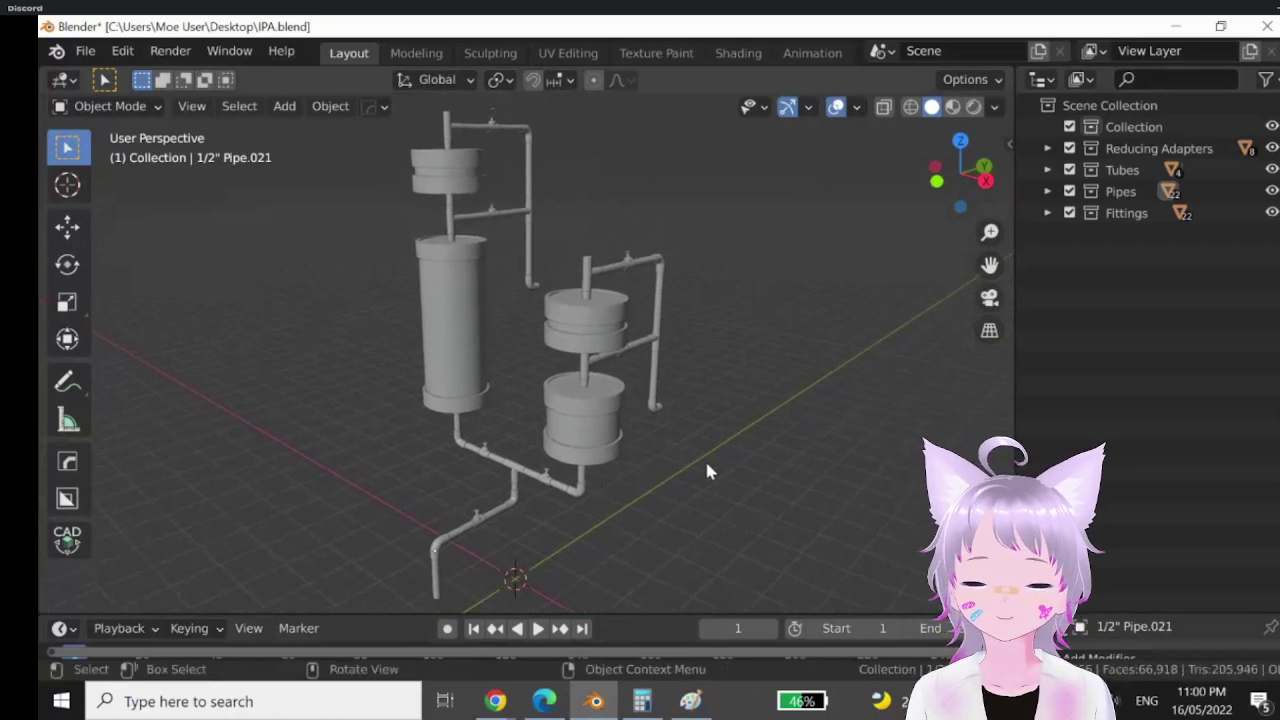